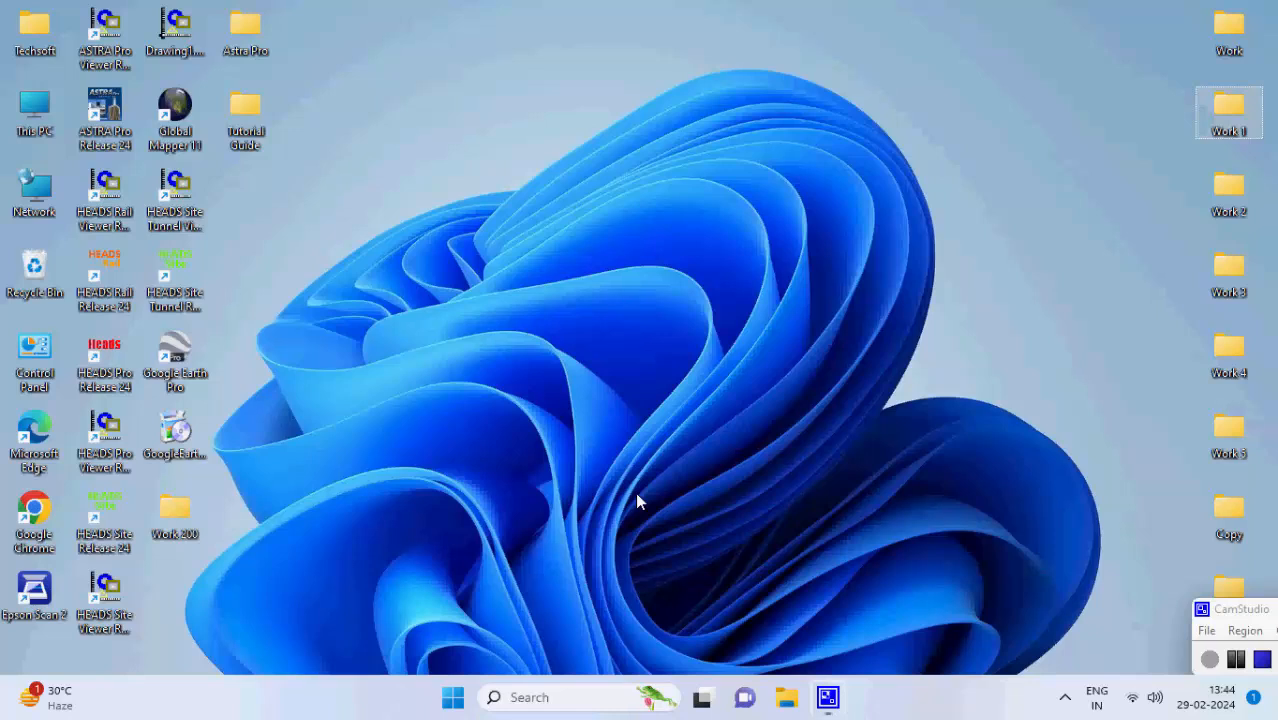
Launch HEADS Pro and set the working folder to Work 1 on the Desktop
{"action": "double_click", "coordinate": [106, 354]}
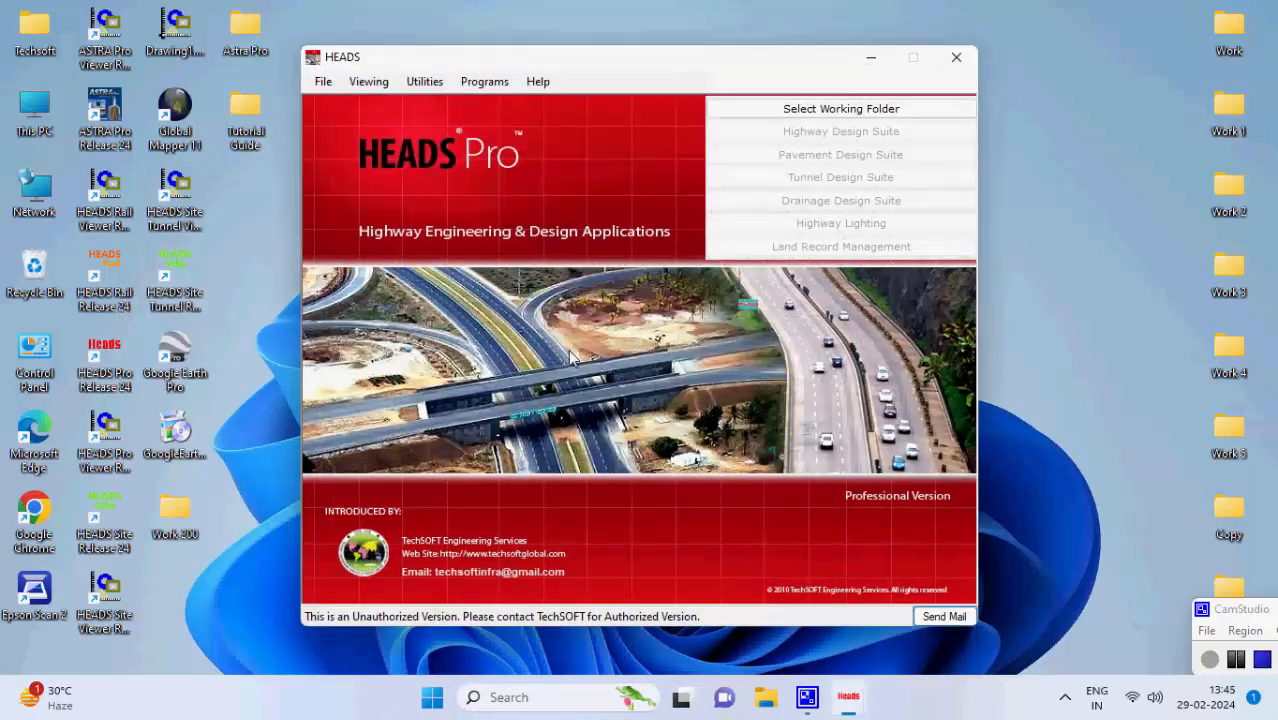
{"action": "left_click", "coordinate": [323, 82]}
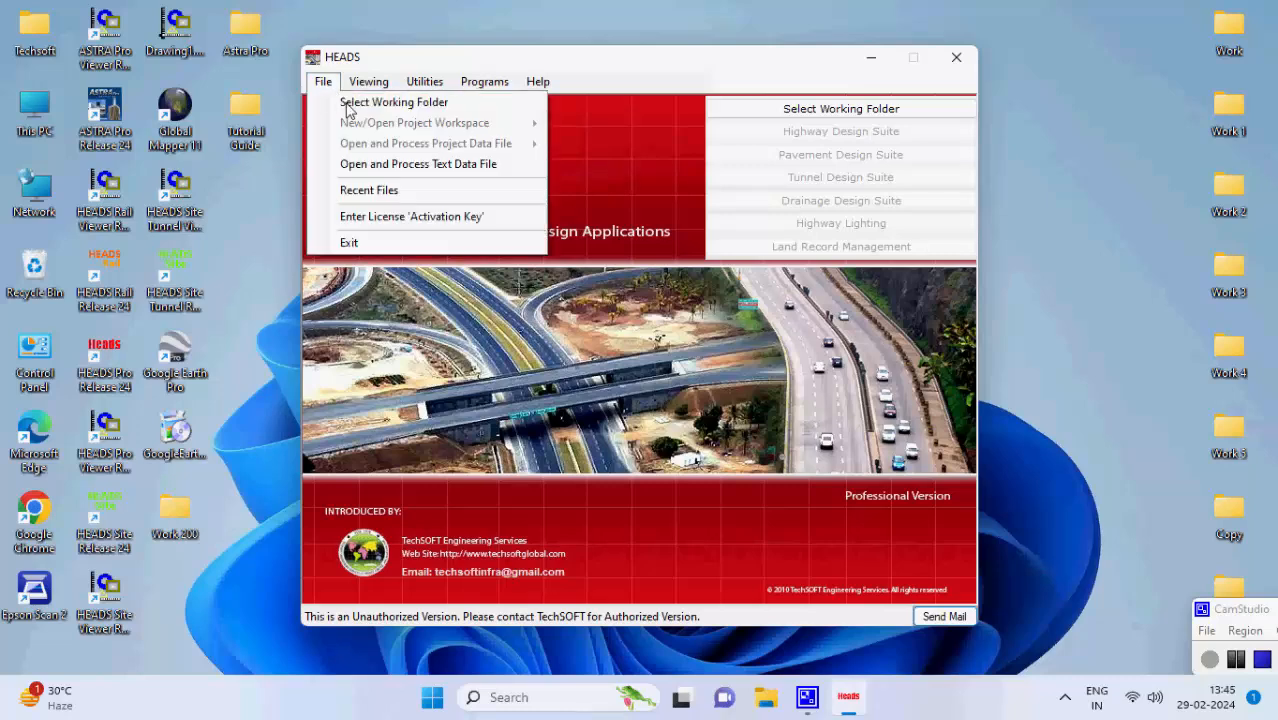
{"action": "left_click", "coordinate": [350, 106]}
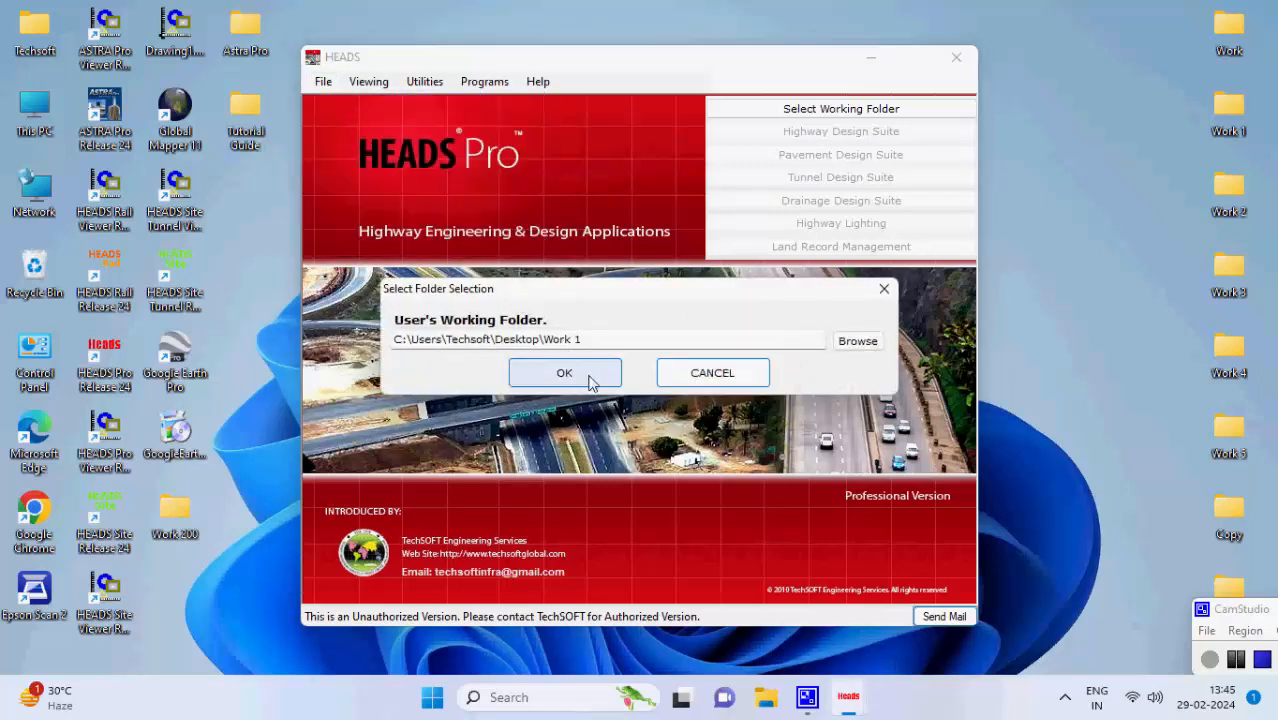
{"action": "left_click", "coordinate": [856, 341]}
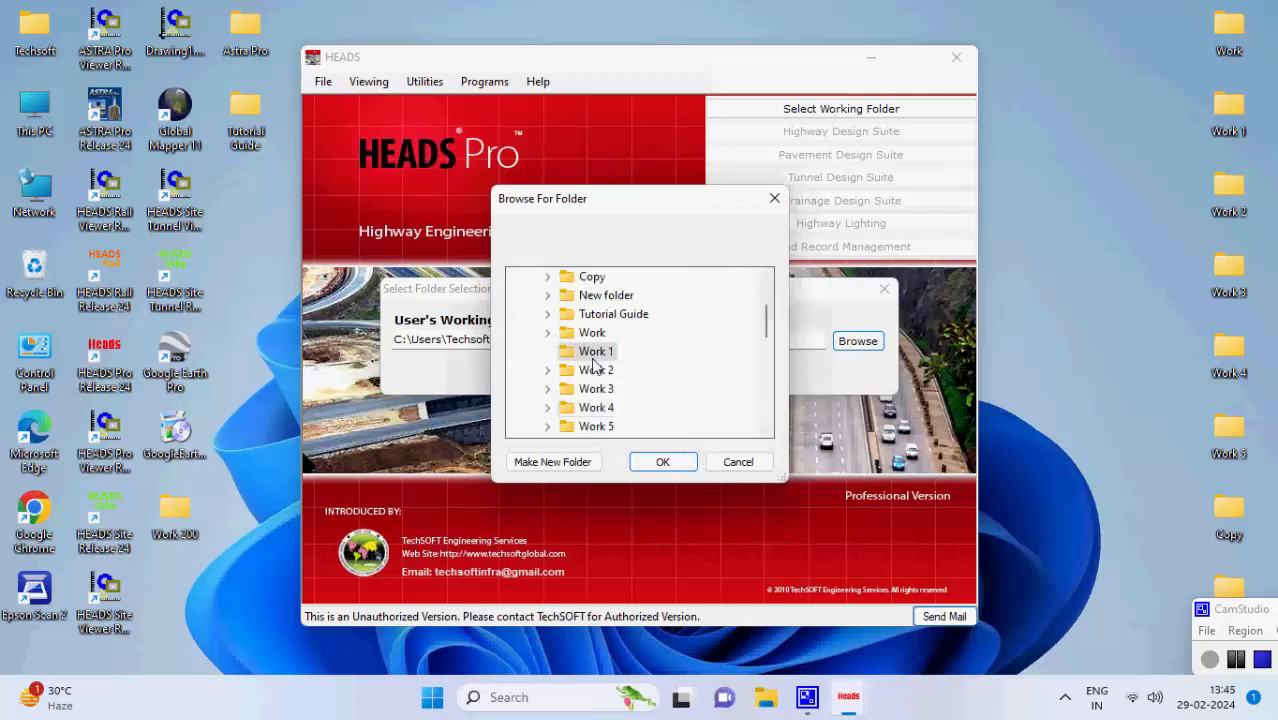
{"action": "left_click", "coordinate": [676, 462]}
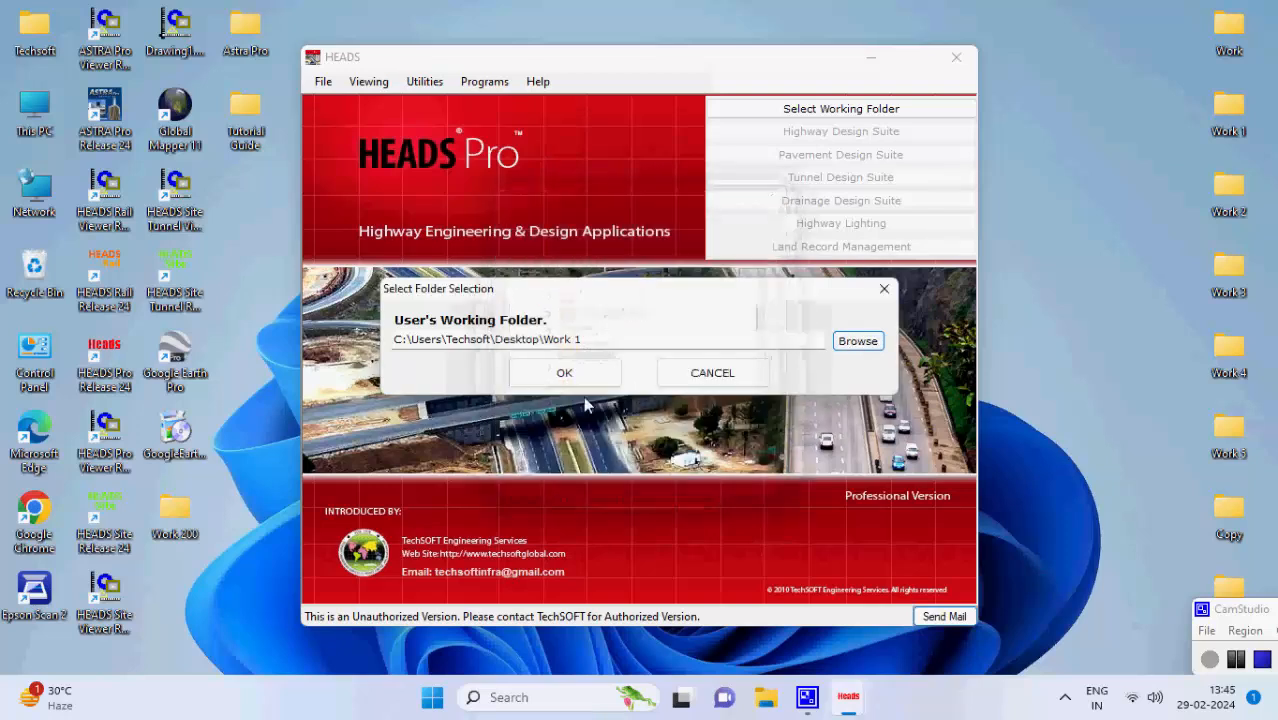
{"action": "left_click", "coordinate": [567, 375]}
Open a Uniform Section Highway Design workspace and create the project DESIGN JOB #01
{"action": "left_click", "coordinate": [324, 83]}
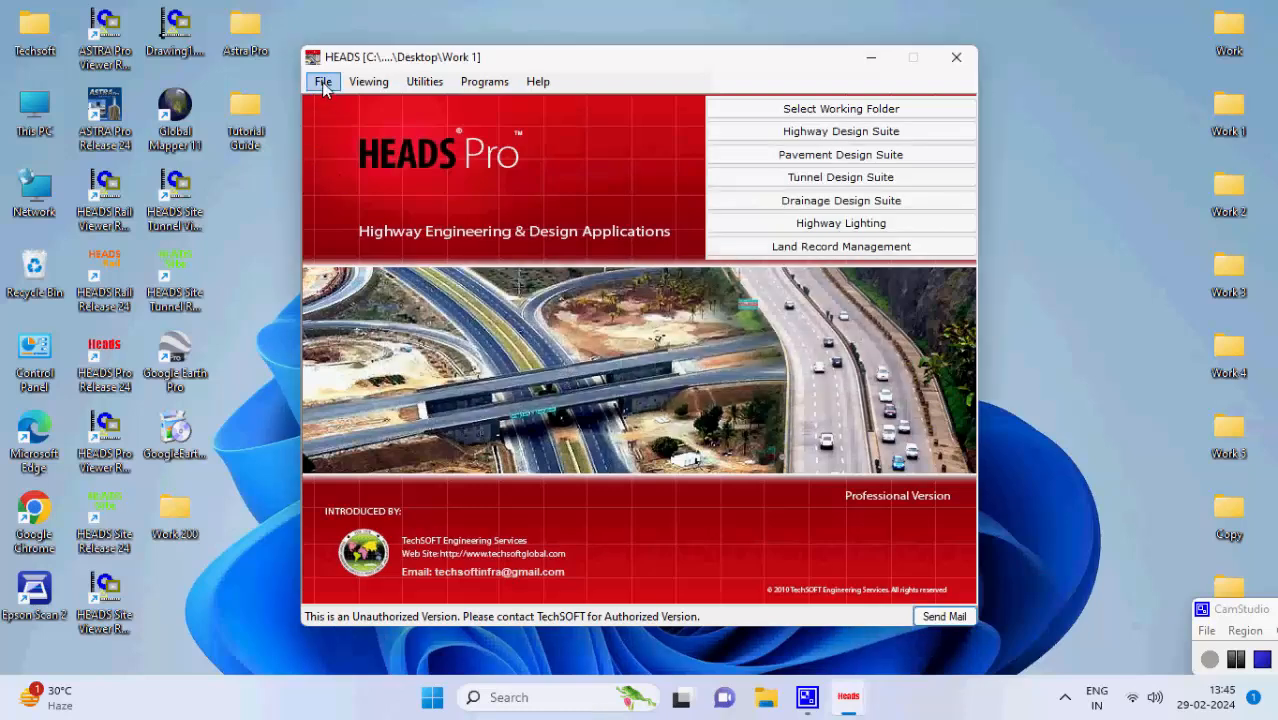
{"action": "mouse_move", "coordinate": [346, 126]}
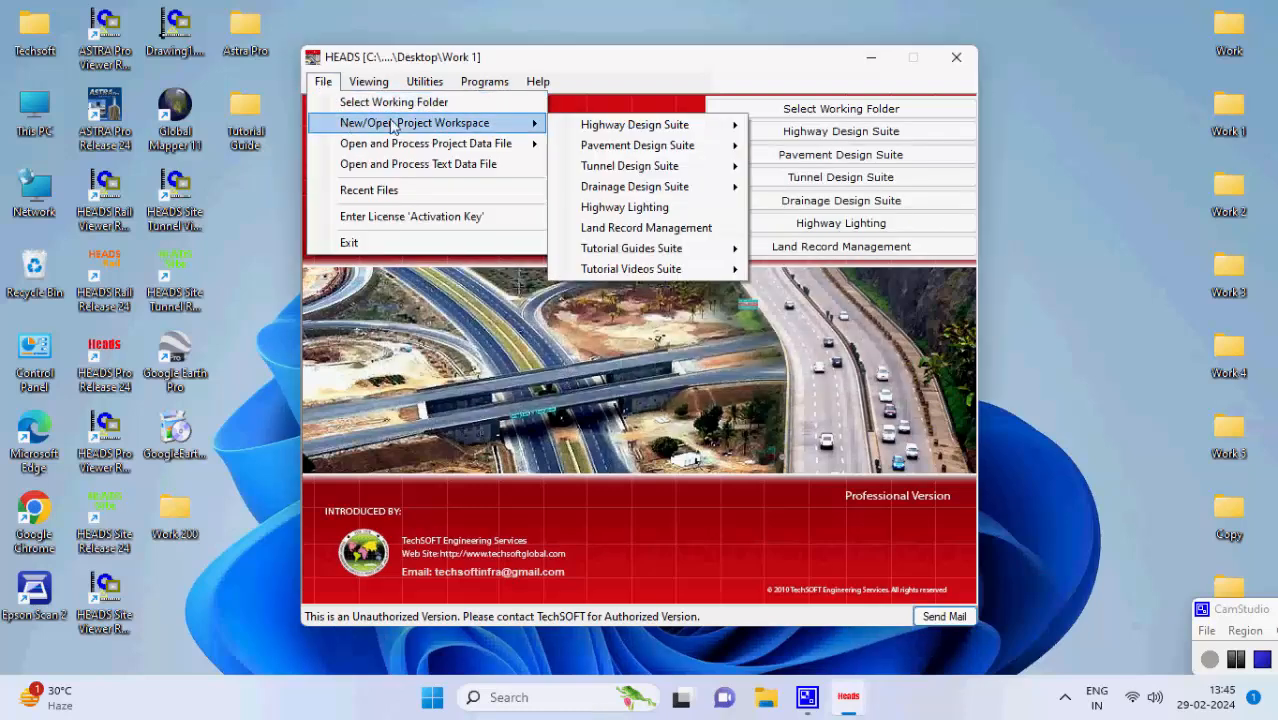
{"action": "mouse_move", "coordinate": [616, 131]}
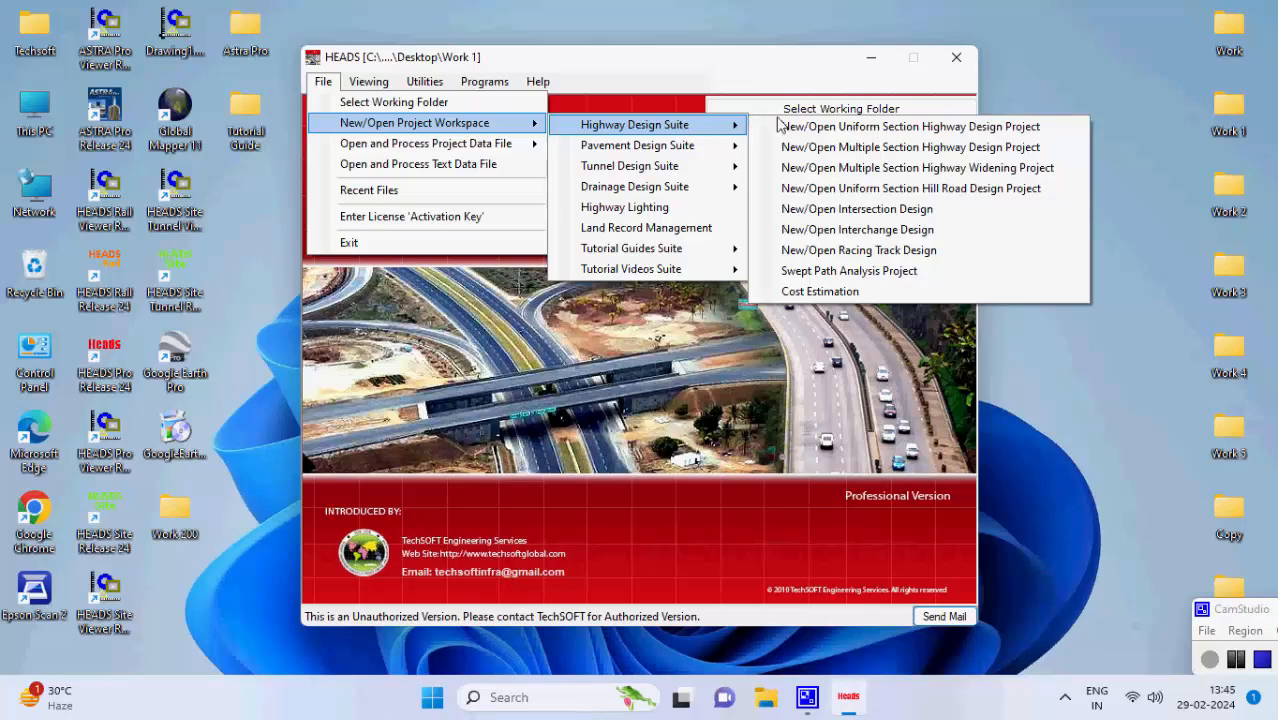
{"action": "left_click", "coordinate": [1046, 136]}
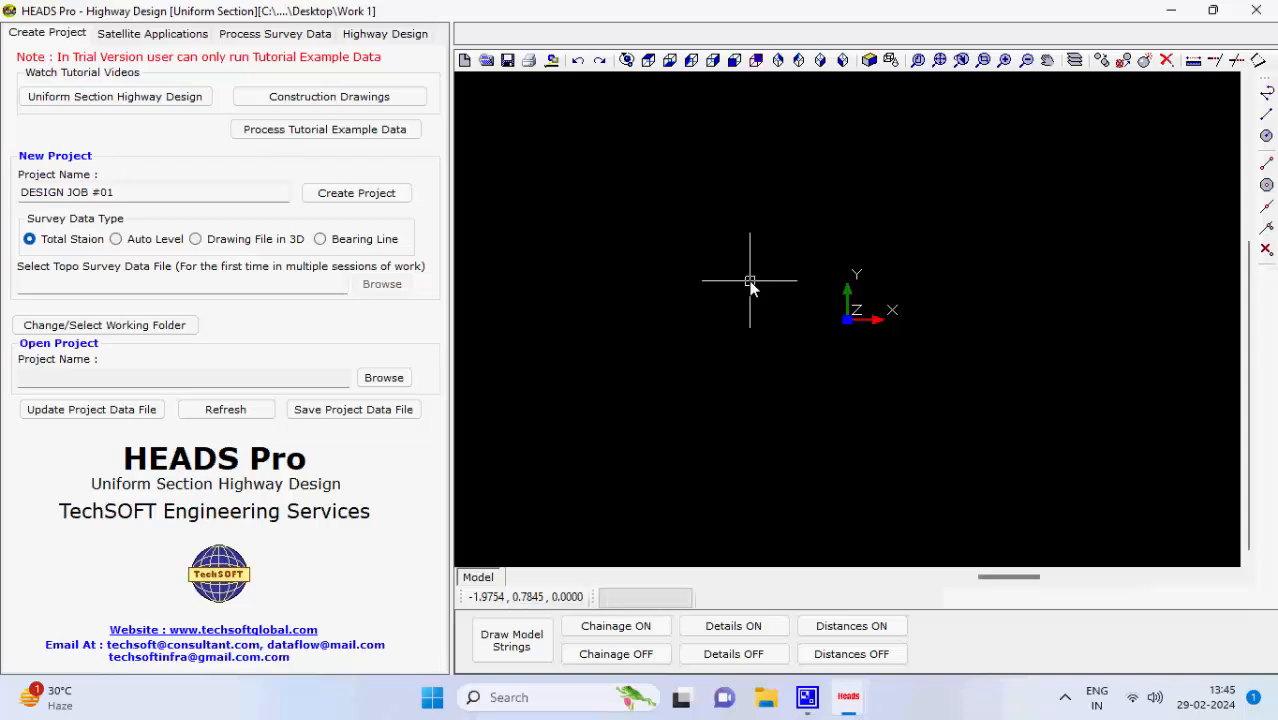
{"action": "left_click", "coordinate": [348, 198]}
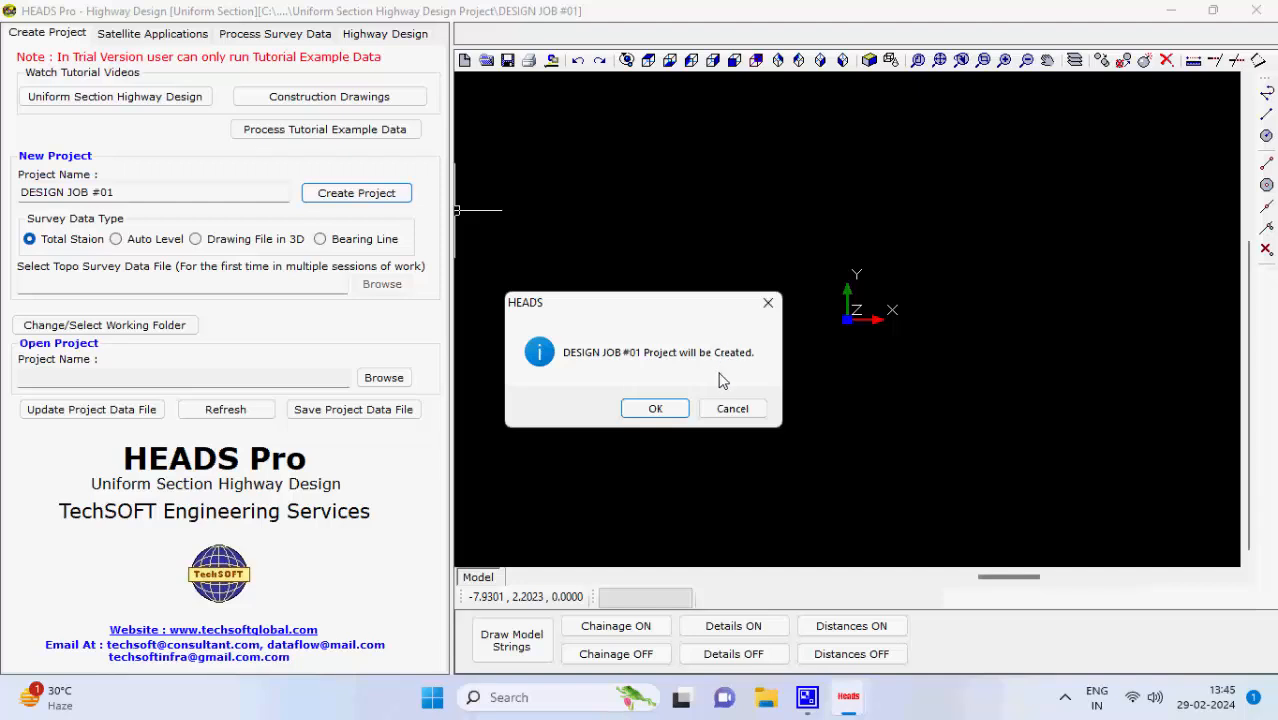
{"action": "left_click", "coordinate": [655, 408]}
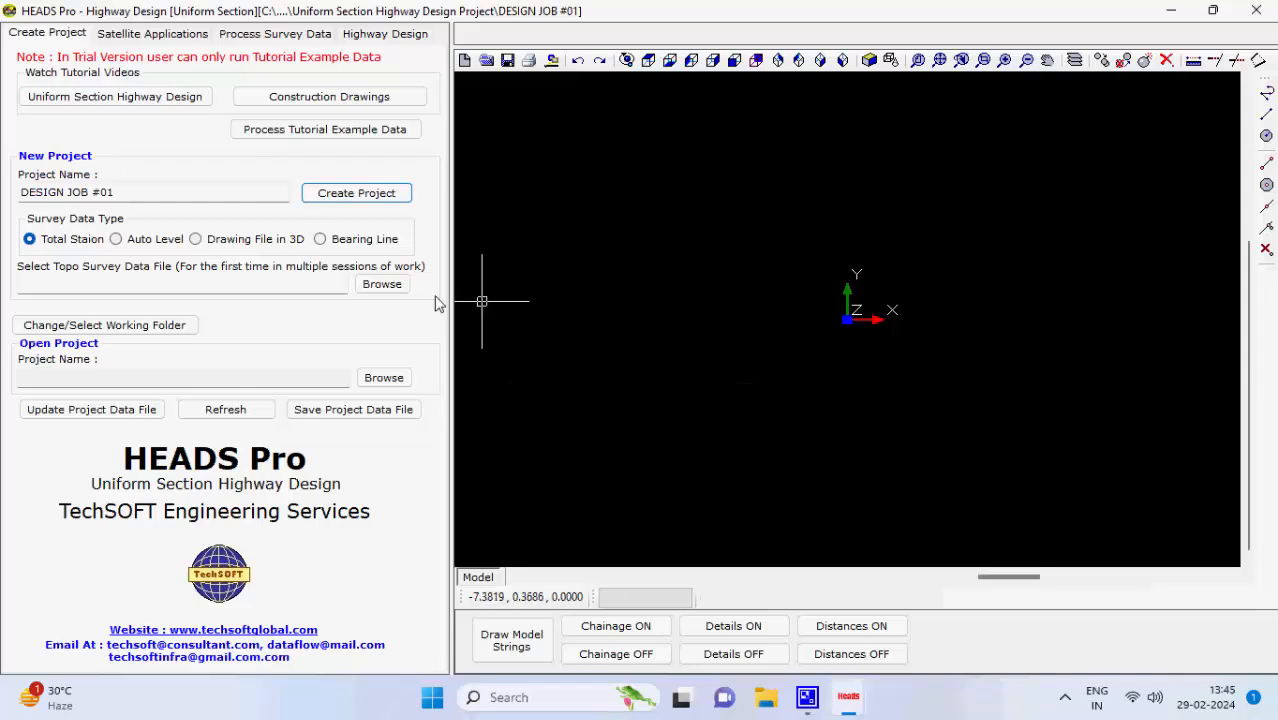
Load SURVEY.txt from Work 1 as the project's topo survey data file, look through its contents and close it
{"action": "left_click", "coordinate": [379, 285]}
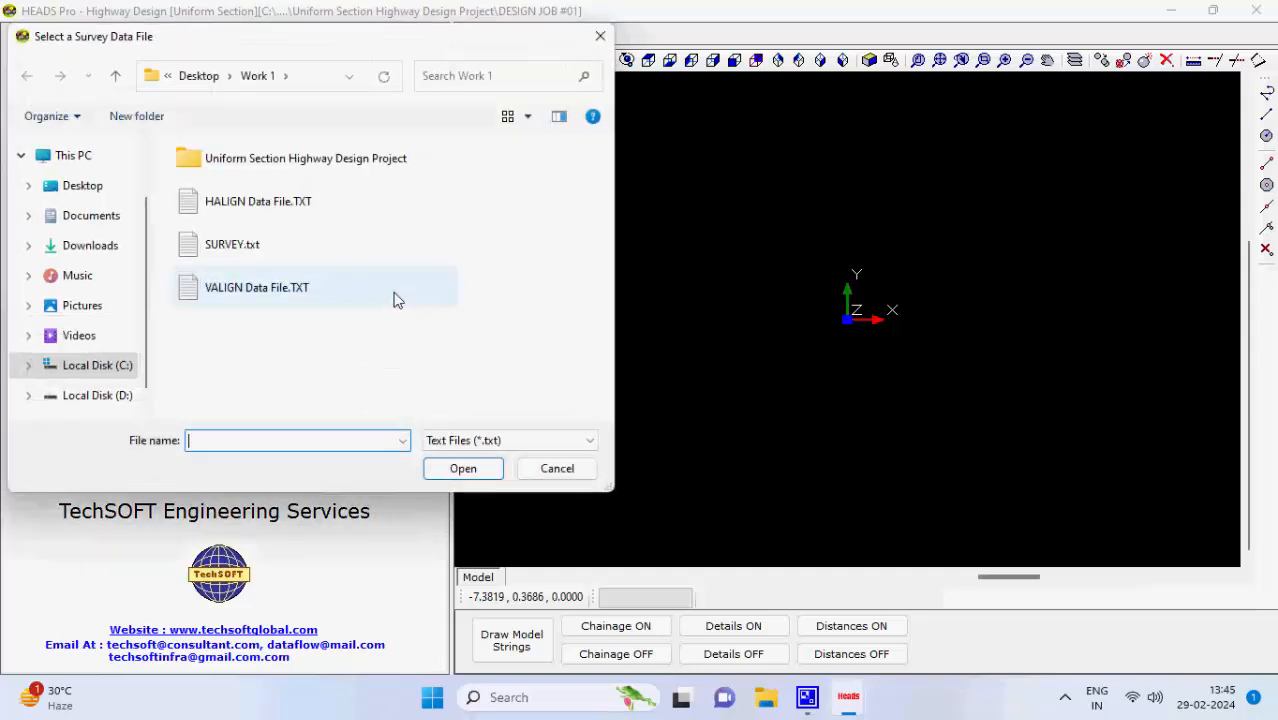
{"action": "left_click", "coordinate": [402, 254]}
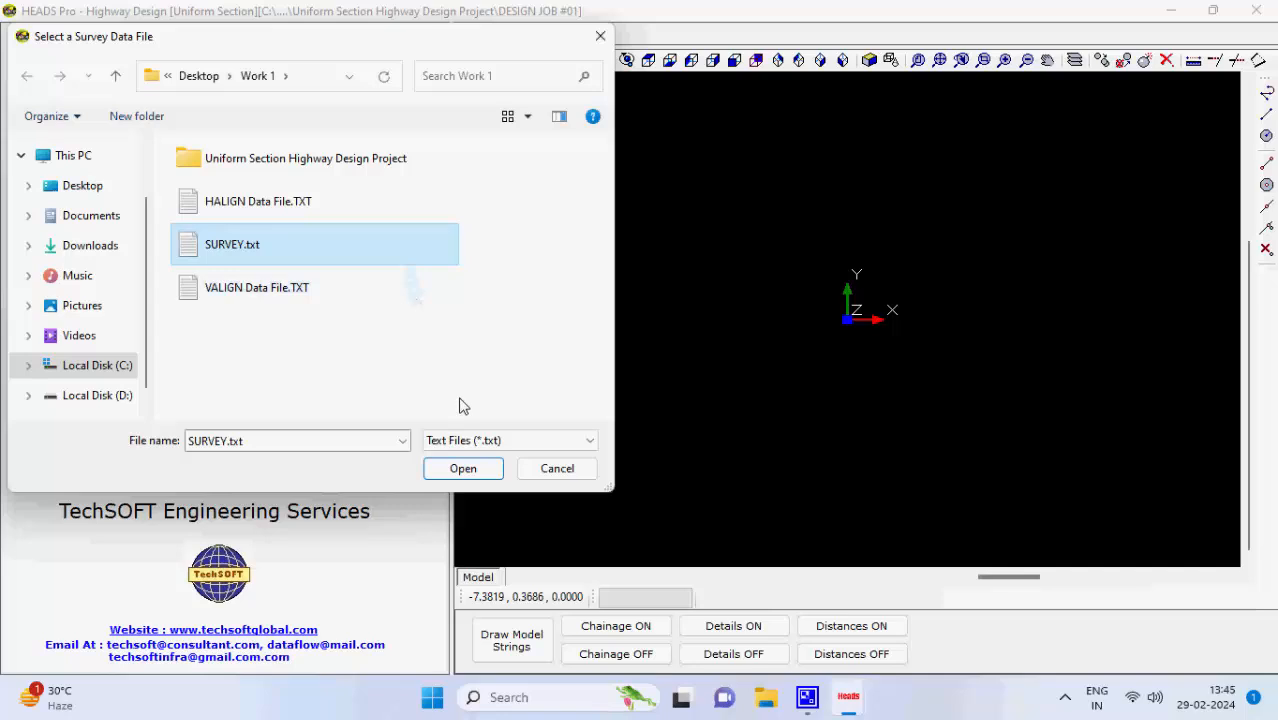
{"action": "left_click", "coordinate": [466, 470]}
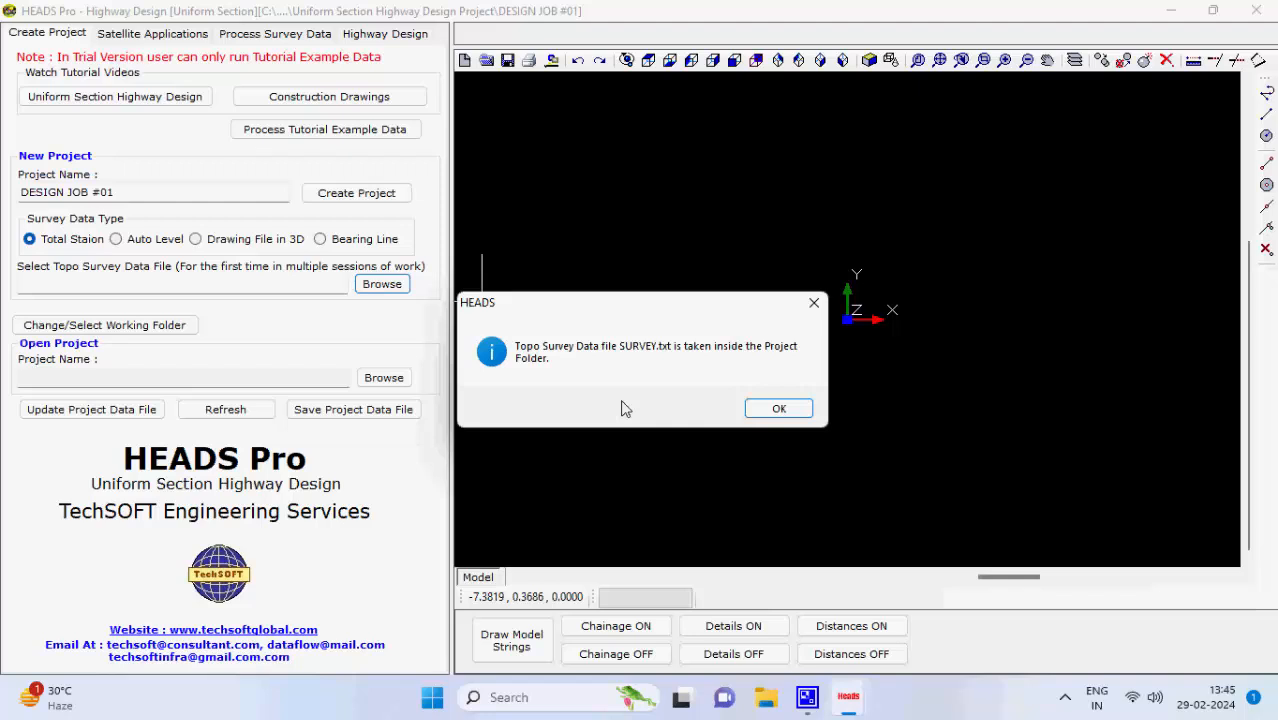
{"action": "left_click", "coordinate": [779, 409]}
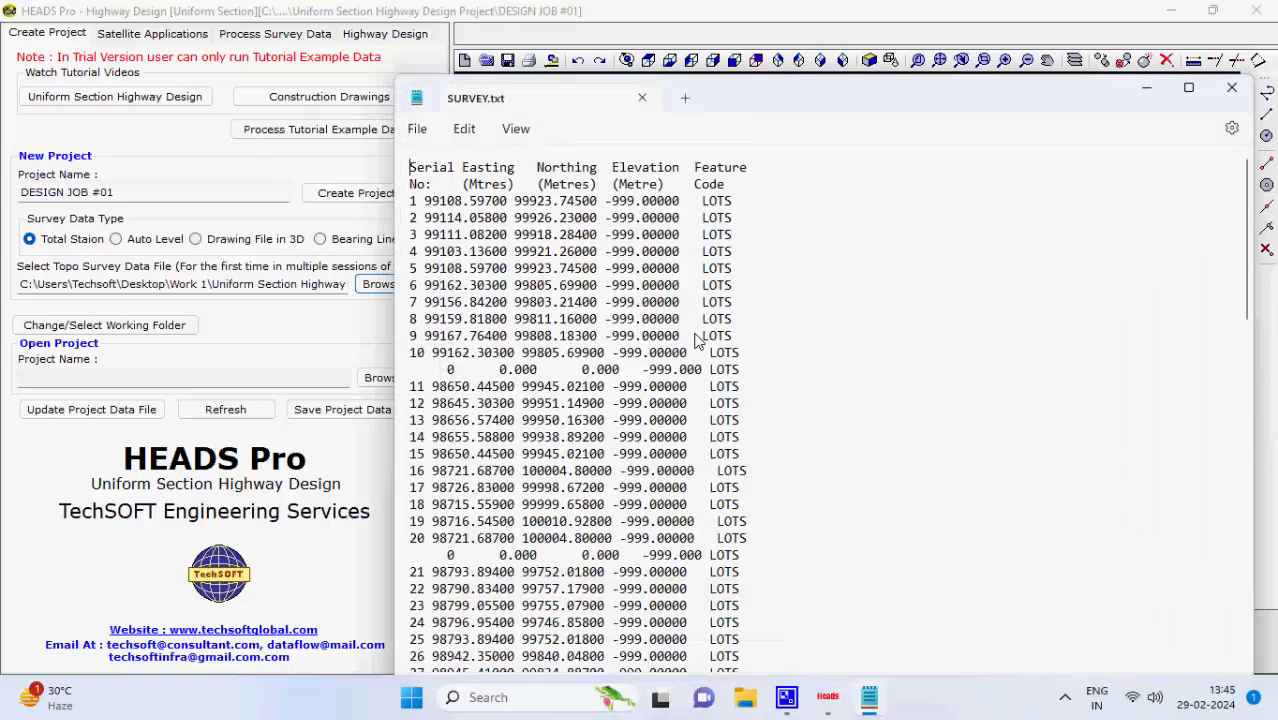
{"action": "scroll", "coordinate": [693, 337], "scroll_direction": "down", "scroll_amount": 5}
{"action": "left_click", "coordinate": [642, 98]}
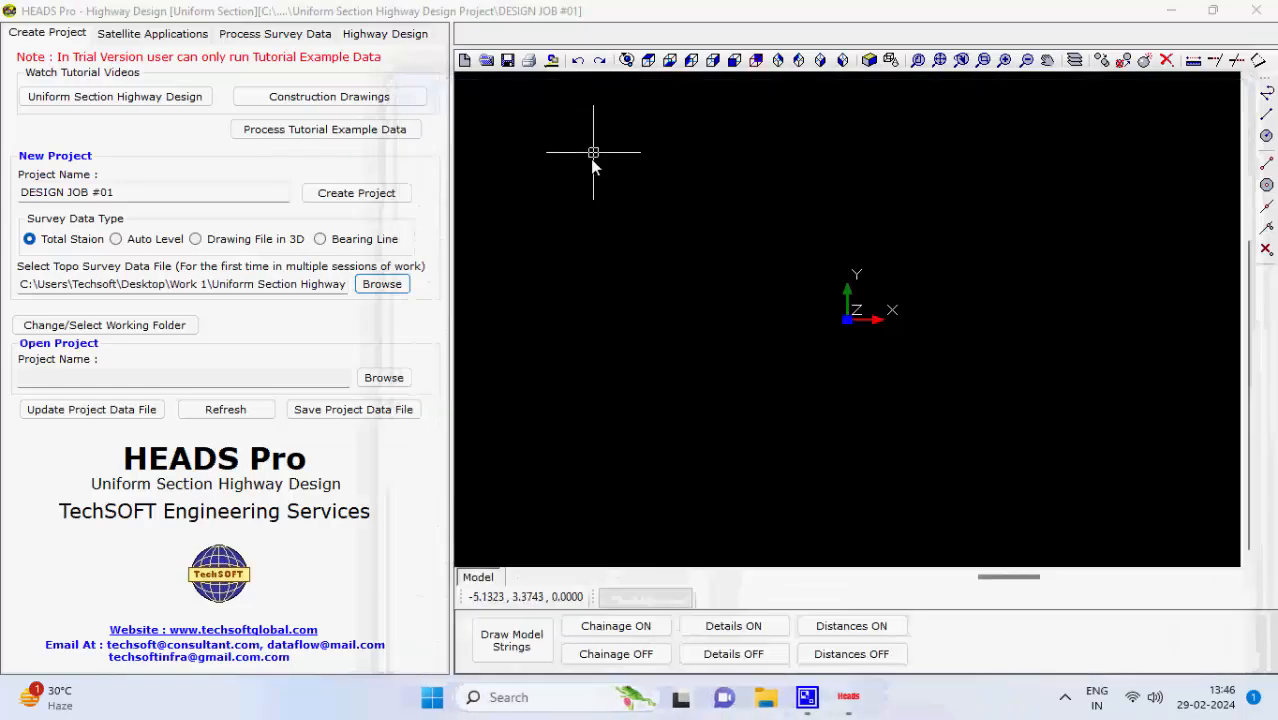
Create the ground model from the project's survey data
{"action": "left_click", "coordinate": [281, 37]}
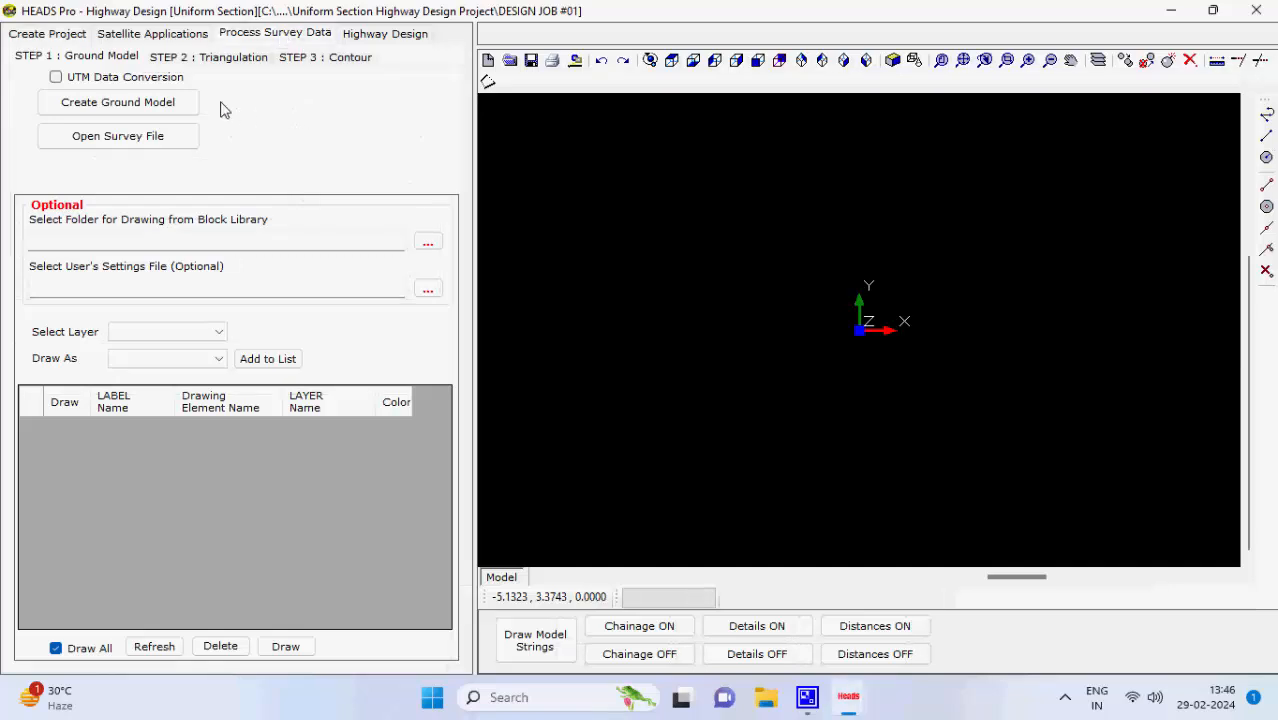
{"action": "left_click", "coordinate": [188, 104]}
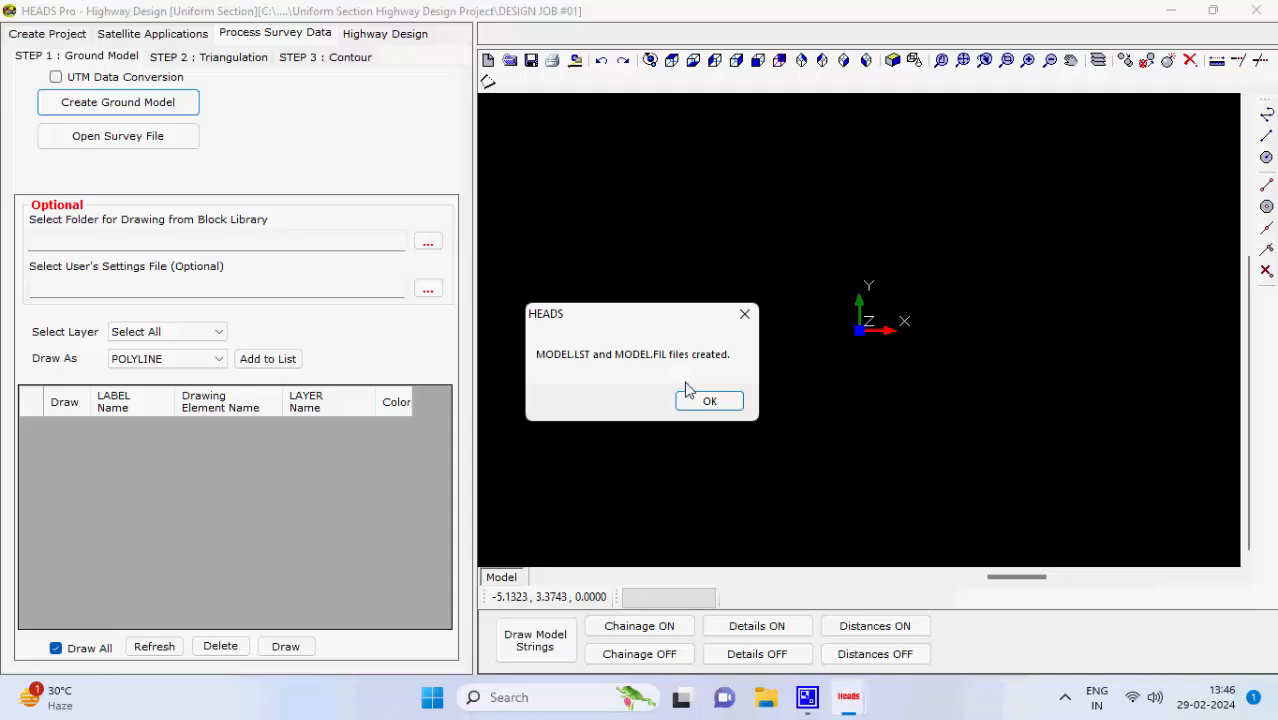
{"action": "left_click", "coordinate": [700, 401]}
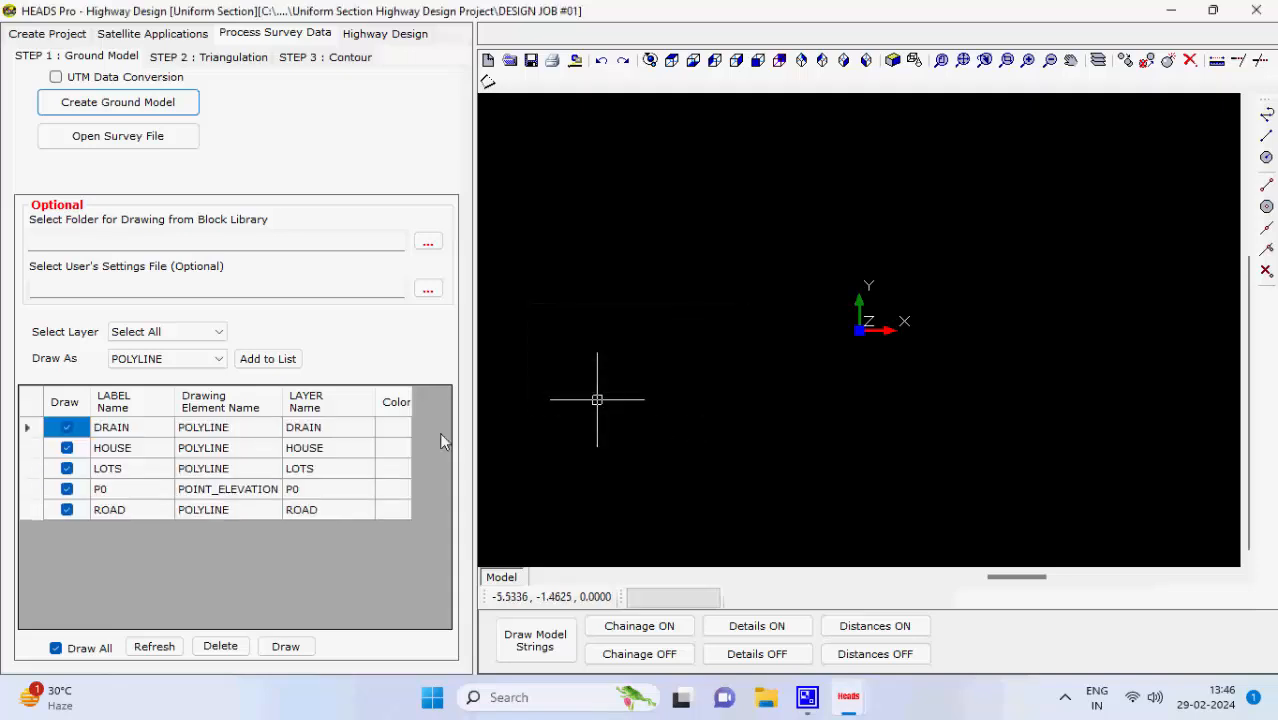
Set the drawing colour of the DRAIN label to light blue and of the HOUSE label to light orange
{"action": "left_click", "coordinate": [395, 427]}
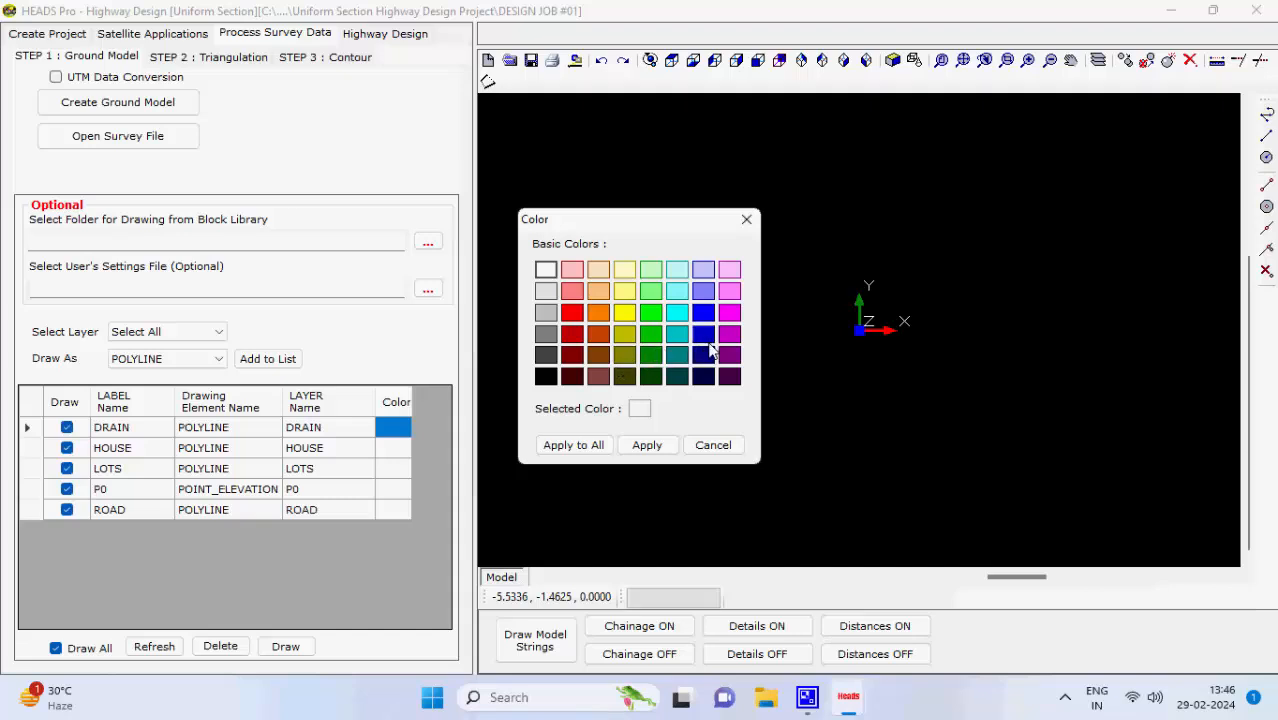
{"action": "left_click", "coordinate": [703, 290]}
{"action": "left_click", "coordinate": [649, 446]}
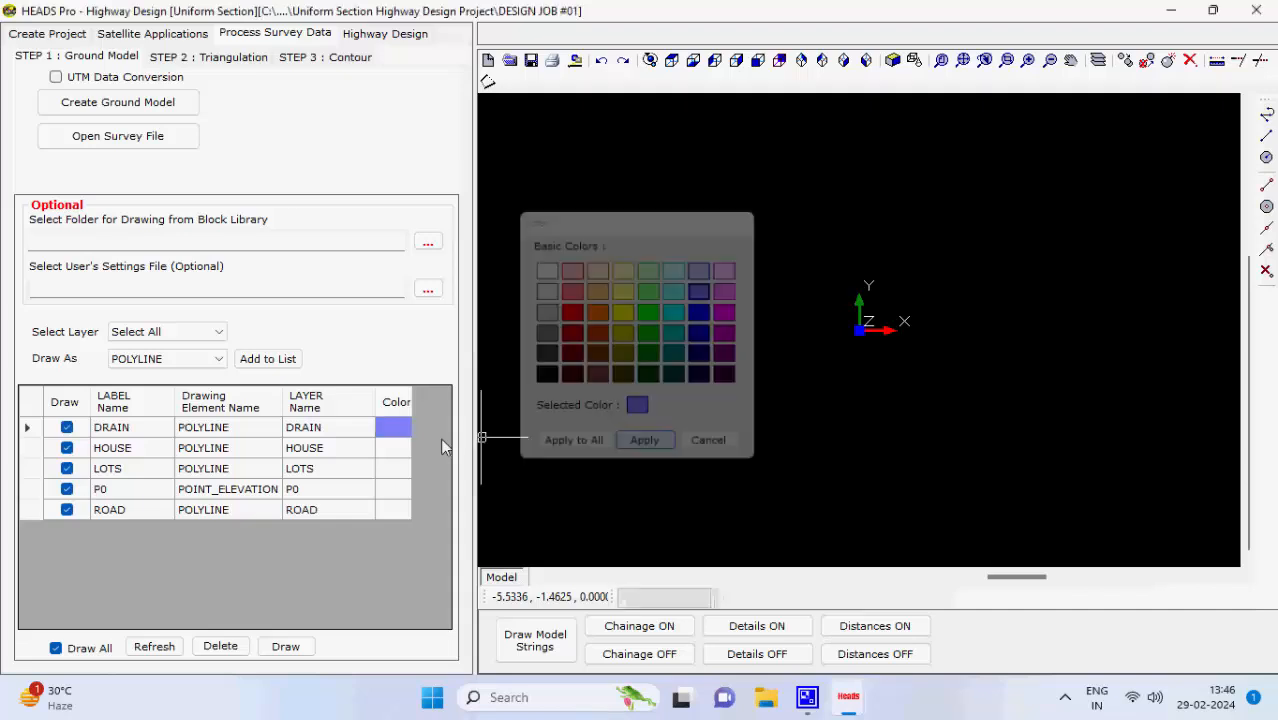
{"action": "left_click", "coordinate": [395, 449]}
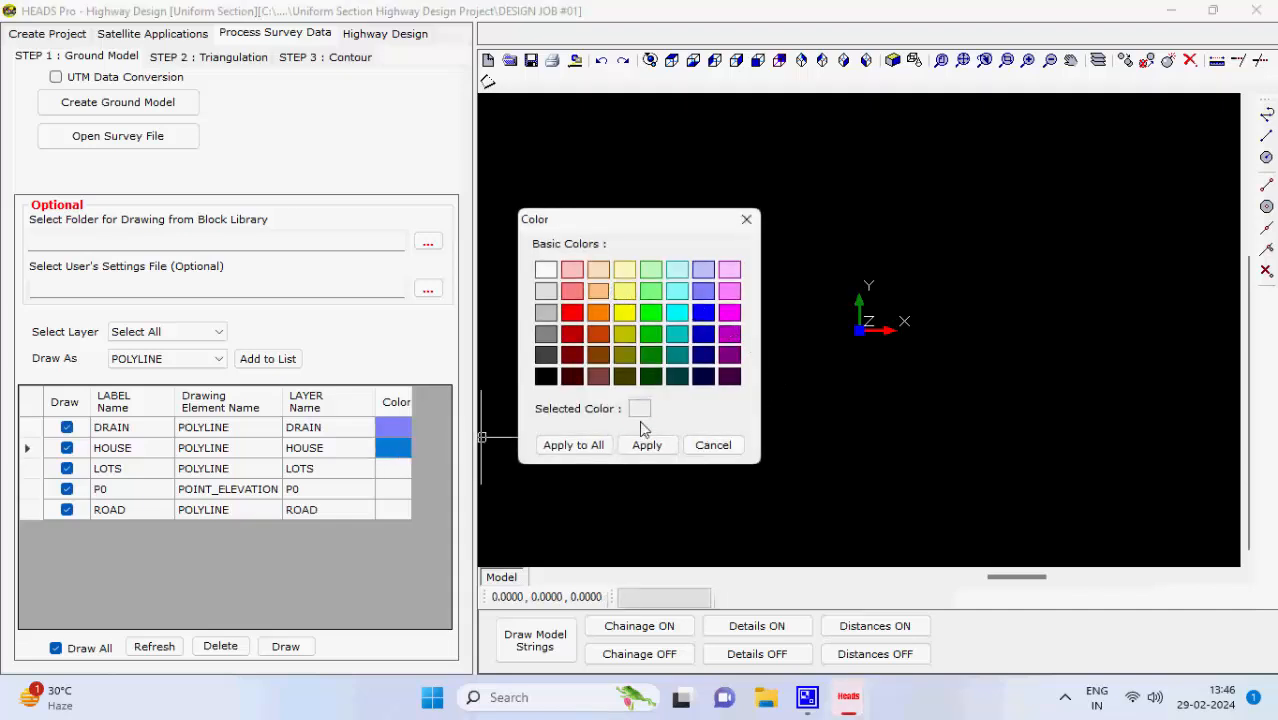
{"action": "left_click", "coordinate": [598, 291]}
{"action": "left_click", "coordinate": [647, 444]}
Set the drawing colour of the LOTS label to light green and of the ROAD label to red
{"action": "left_click", "coordinate": [393, 468]}
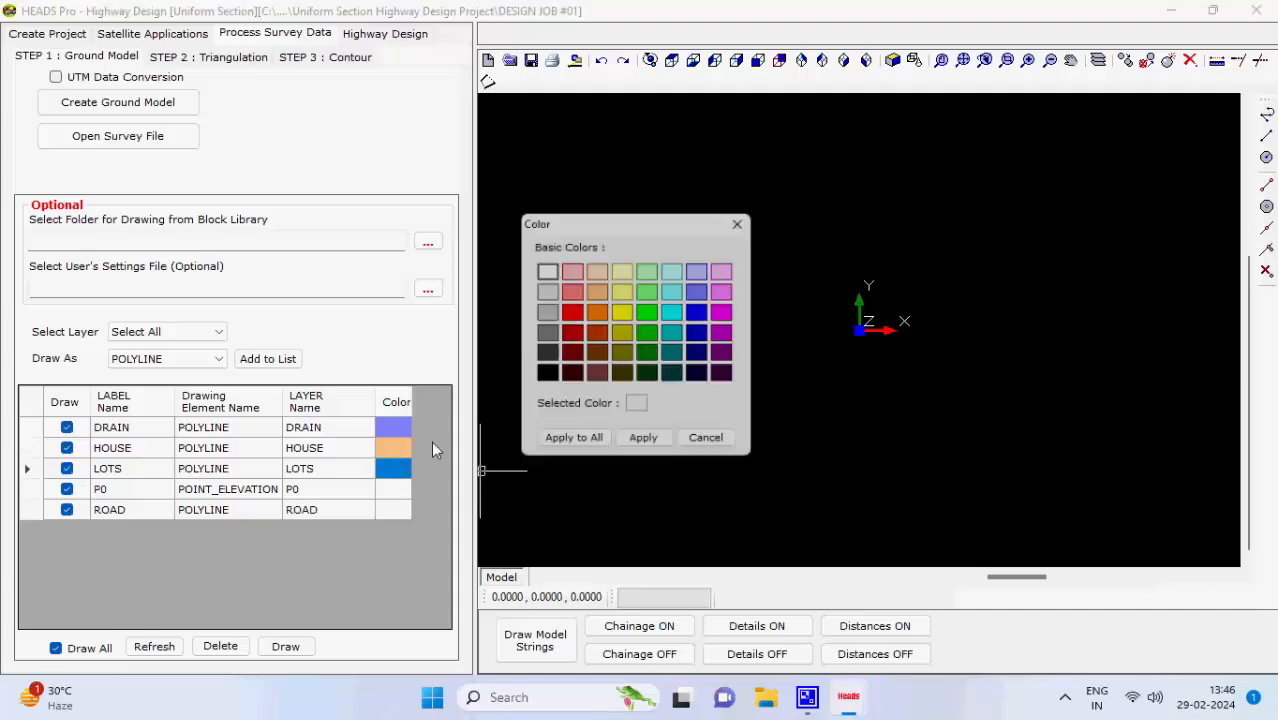
{"action": "left_click", "coordinate": [651, 290]}
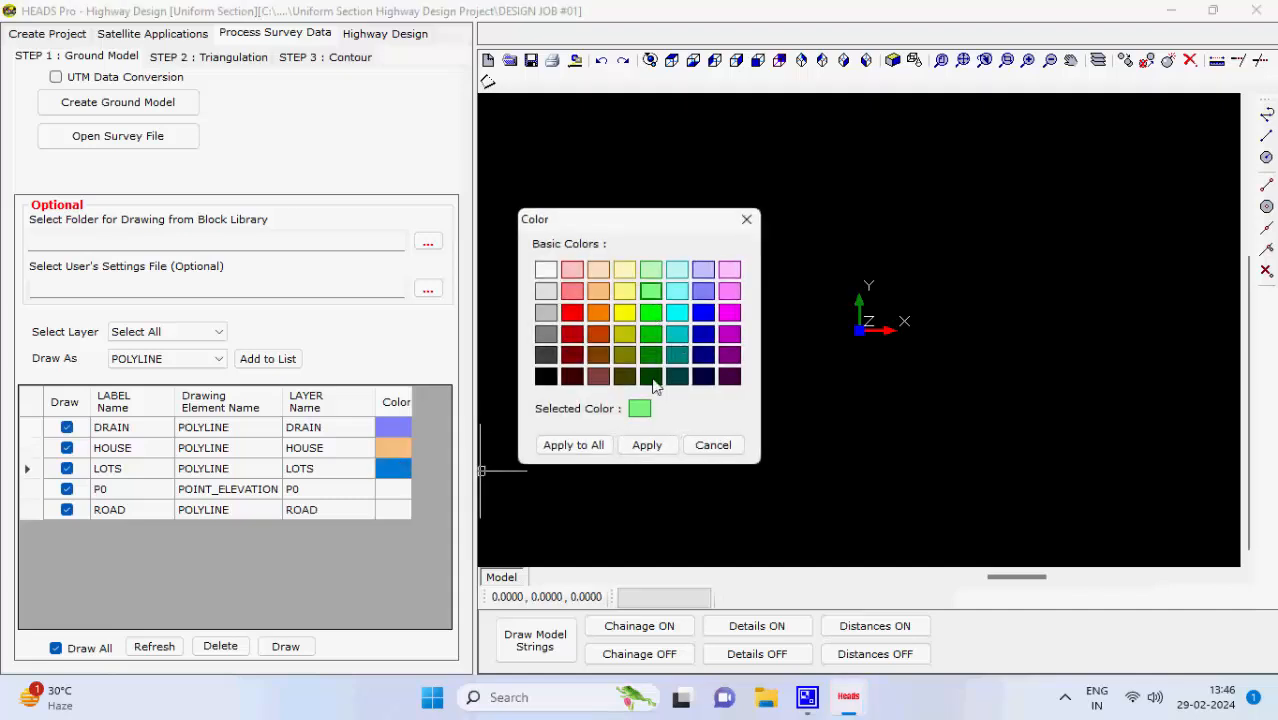
{"action": "left_click", "coordinate": [647, 444]}
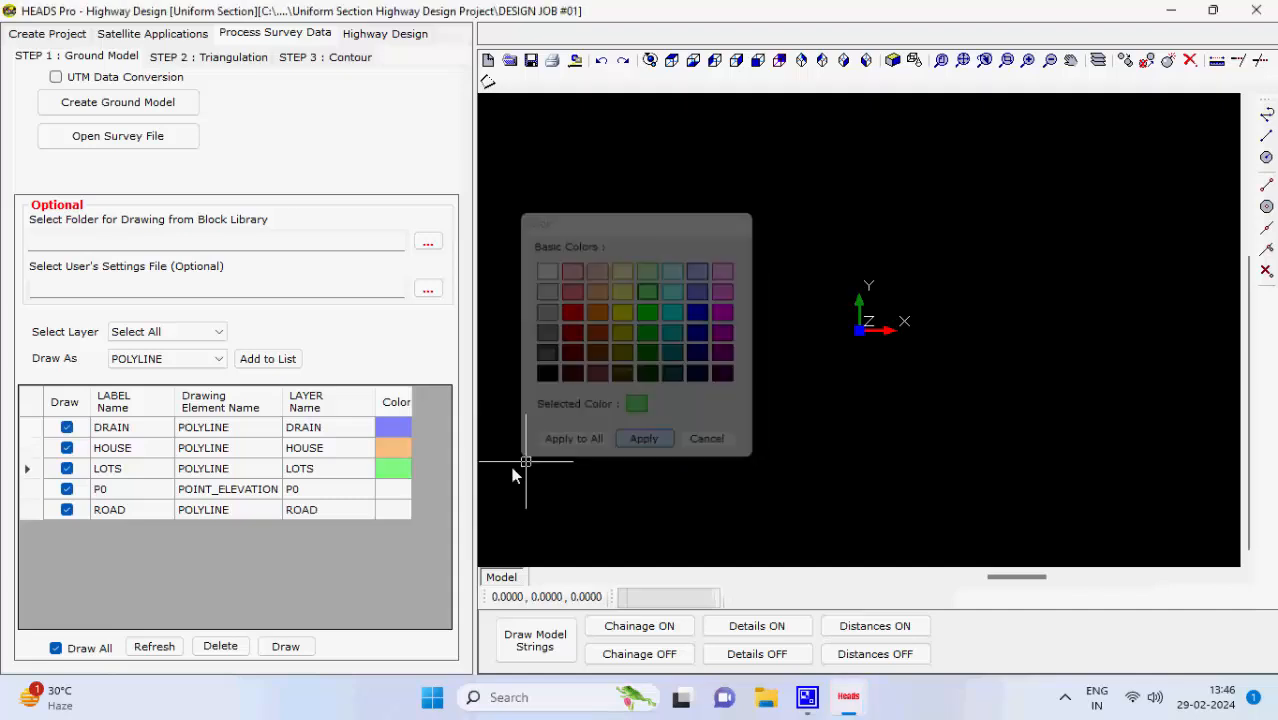
{"action": "left_click", "coordinate": [400, 509]}
{"action": "left_click", "coordinate": [572, 290]}
{"action": "left_click", "coordinate": [646, 445]}
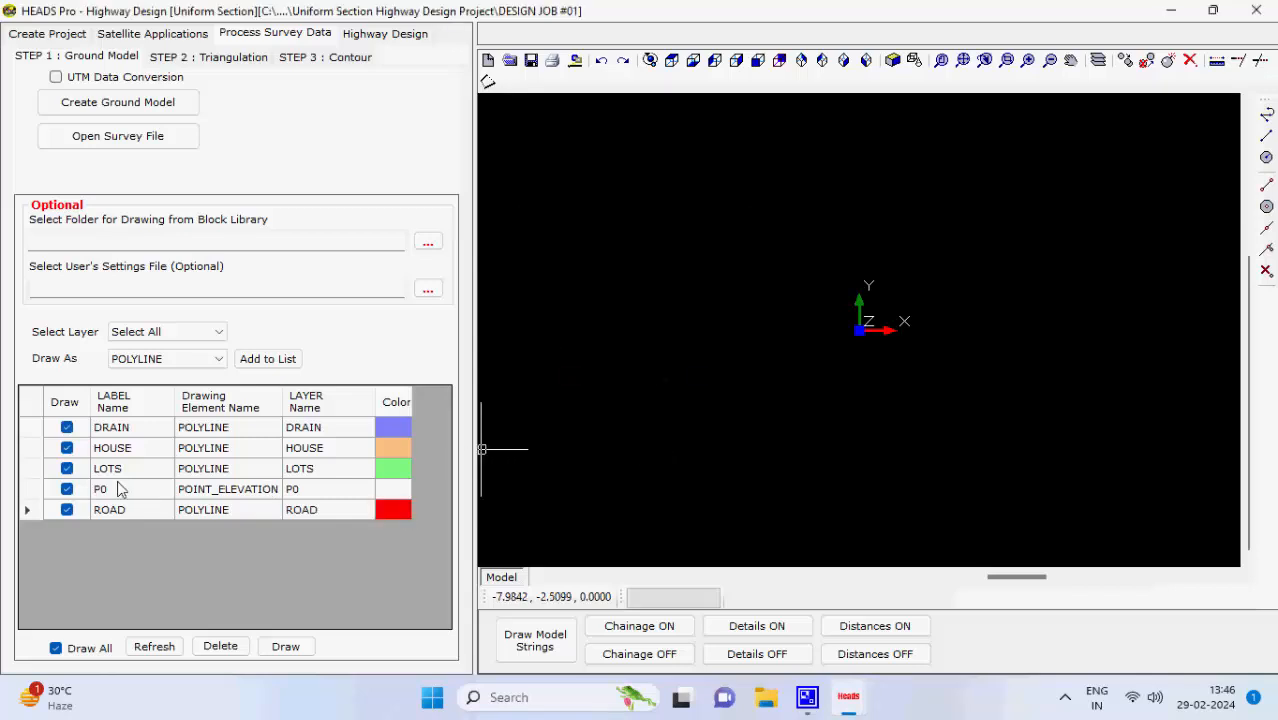
Exclude the P0 point elevations and draw the remaining ground model features
{"action": "left_click", "coordinate": [64, 491]}
{"action": "left_click", "coordinate": [66, 490]}
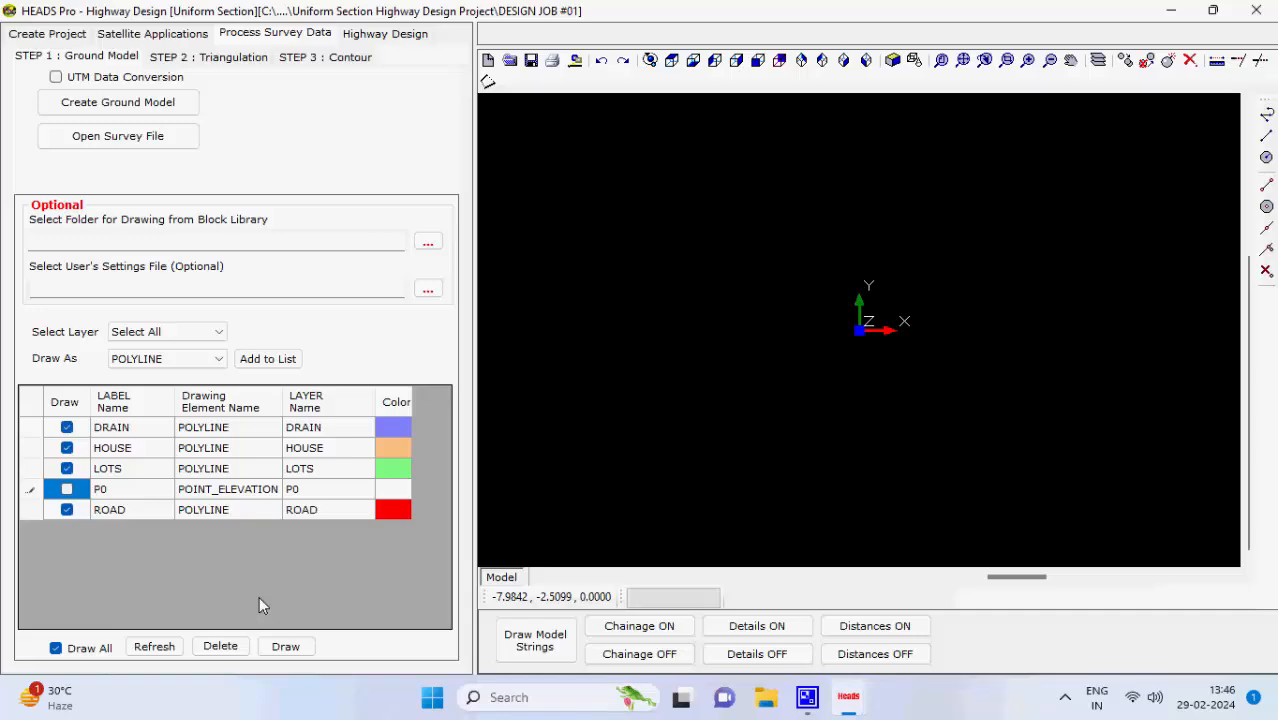
{"action": "left_click", "coordinate": [285, 646]}
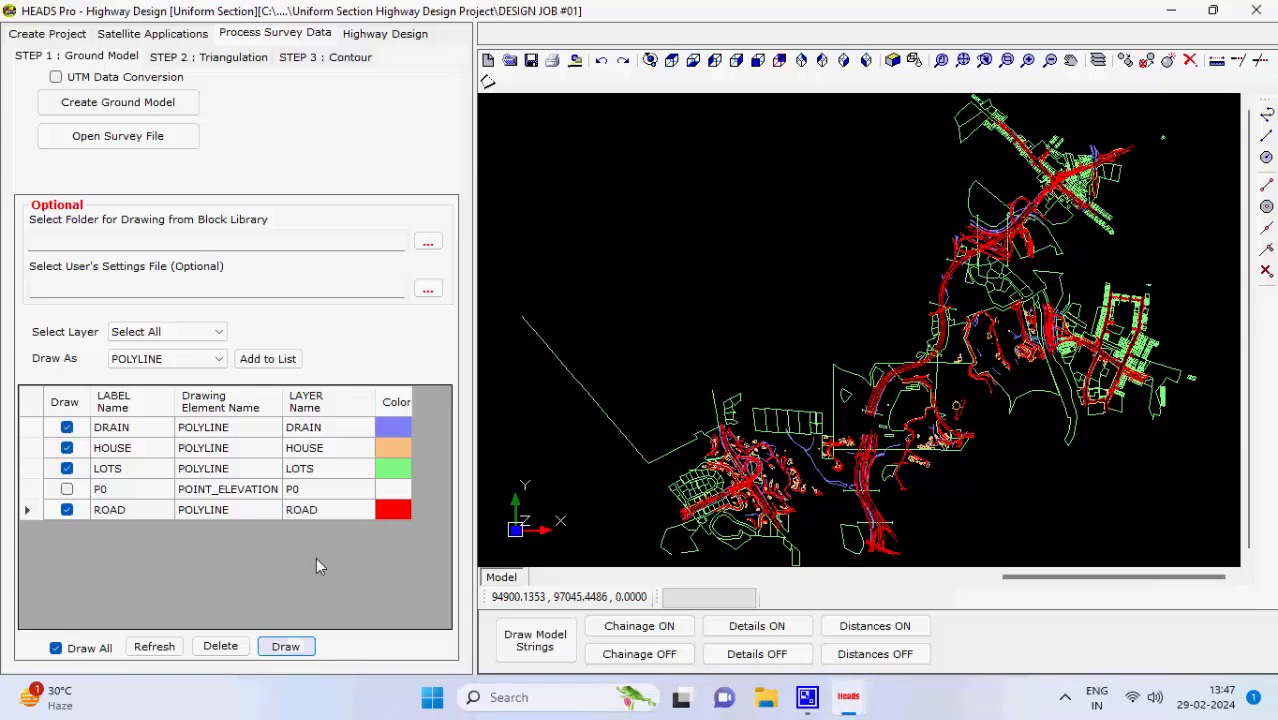
Create the triangulation model from all the SURVEY strings, running the DTM generation to completion
{"action": "left_click", "coordinate": [240, 60]}
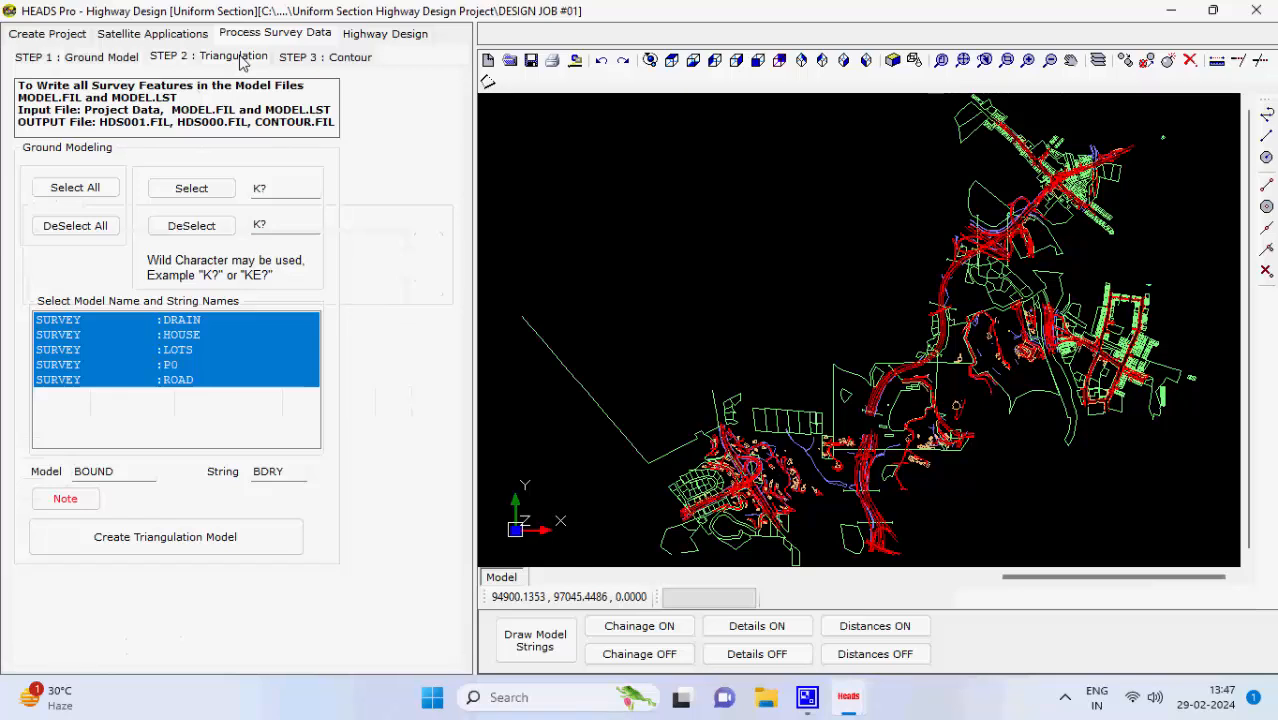
{"action": "left_click", "coordinate": [194, 542]}
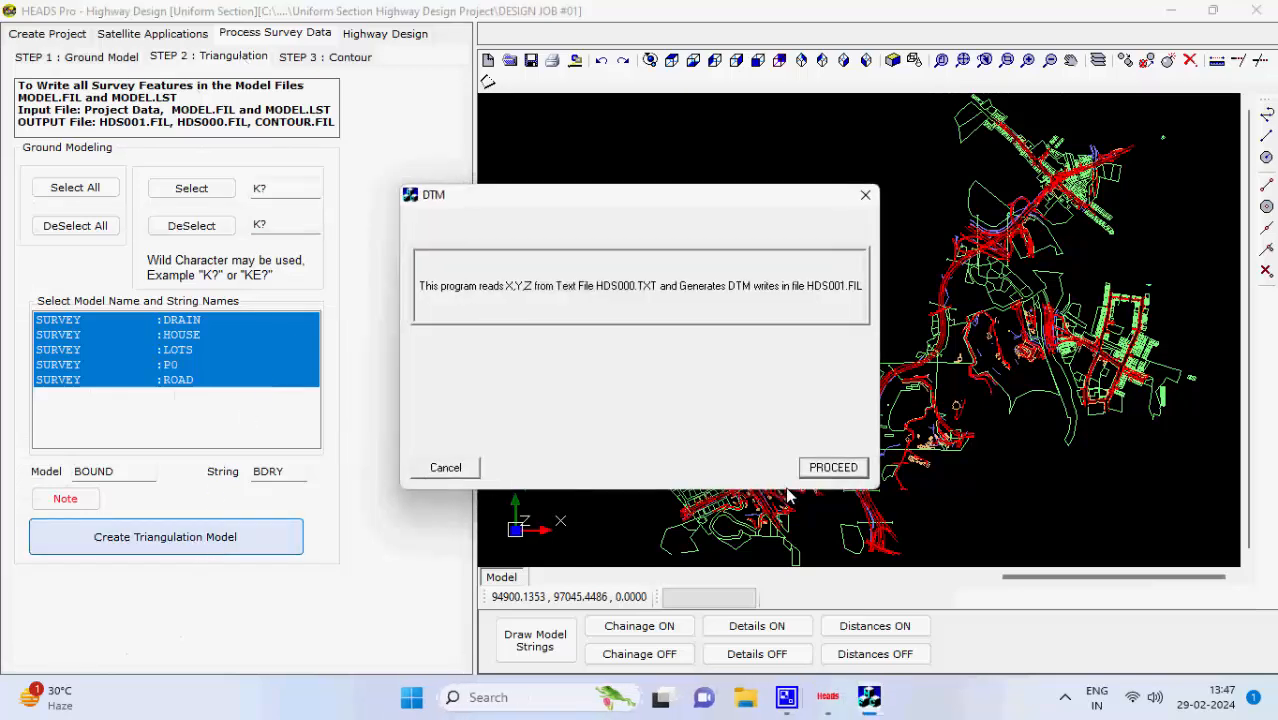
{"action": "left_click", "coordinate": [808, 470]}
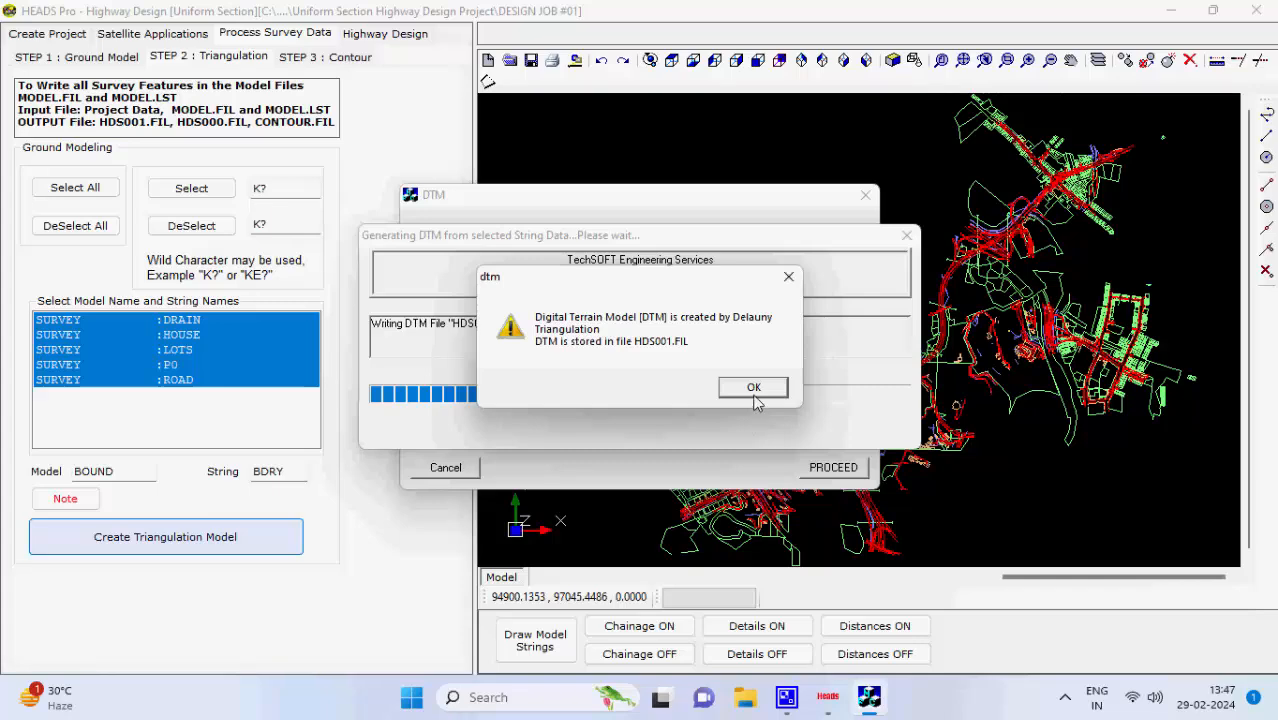
{"action": "left_click", "coordinate": [753, 388]}
Create the contour model with the 1.0 primary and 5.0 secondary increments, and draw its C001, C005 and ELEV strings
{"action": "left_click", "coordinate": [353, 58]}
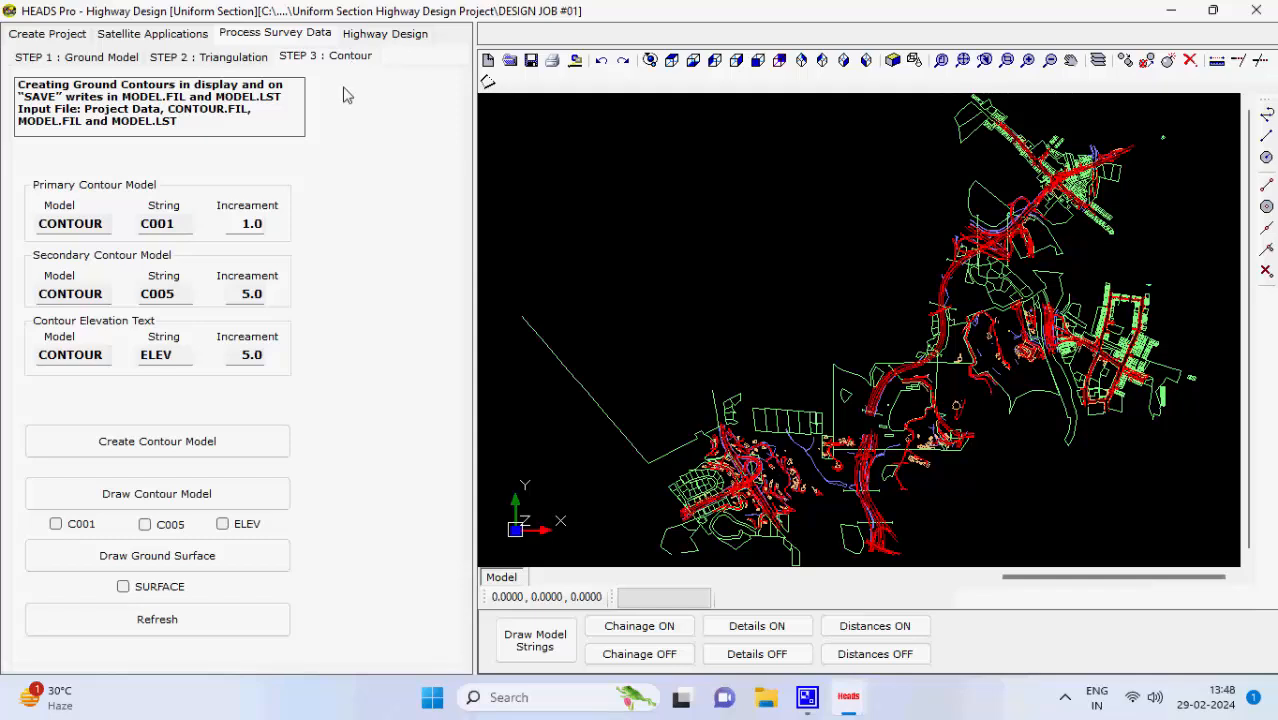
{"action": "left_click", "coordinate": [267, 447]}
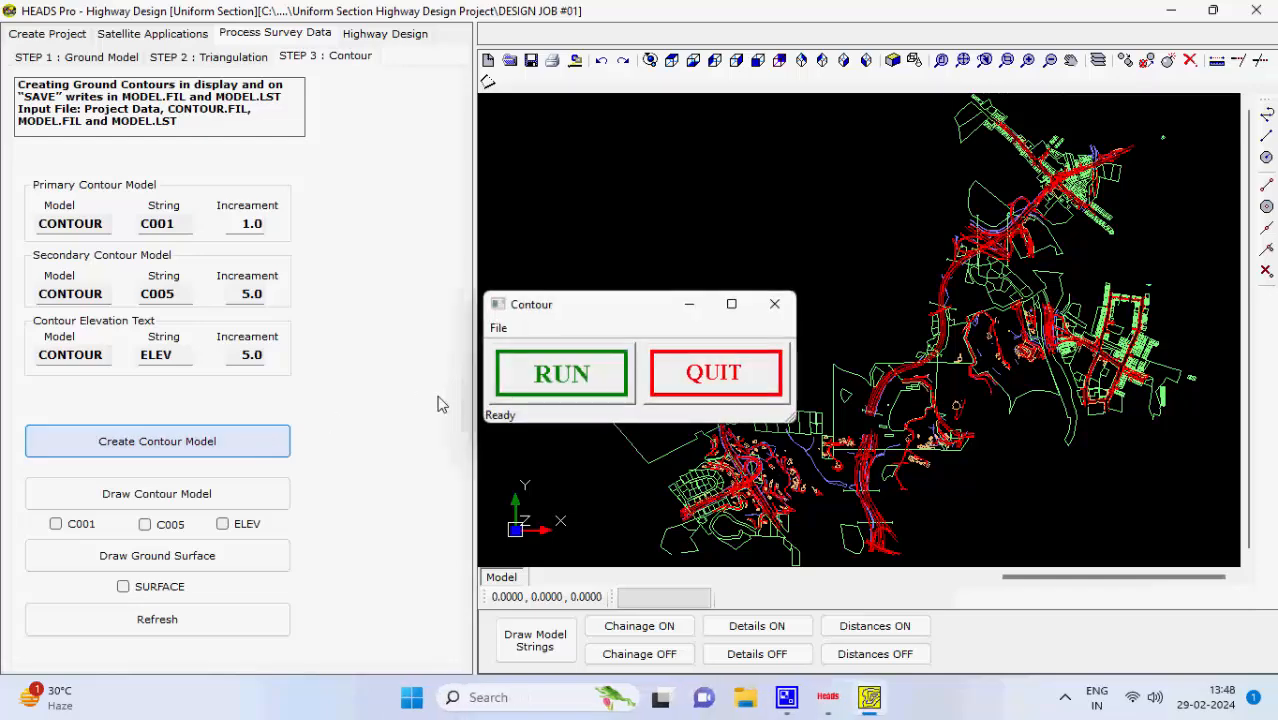
{"action": "left_click", "coordinate": [545, 372]}
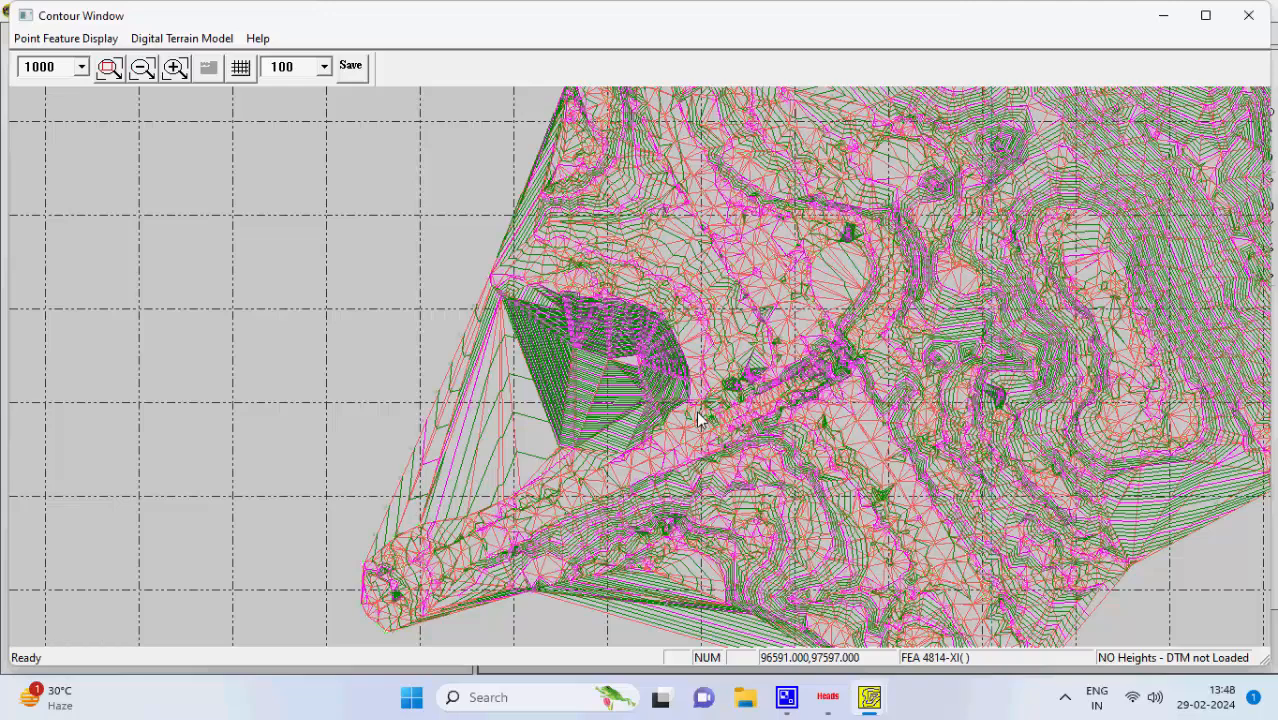
{"action": "mouse_move", "coordinate": [869, 697]}
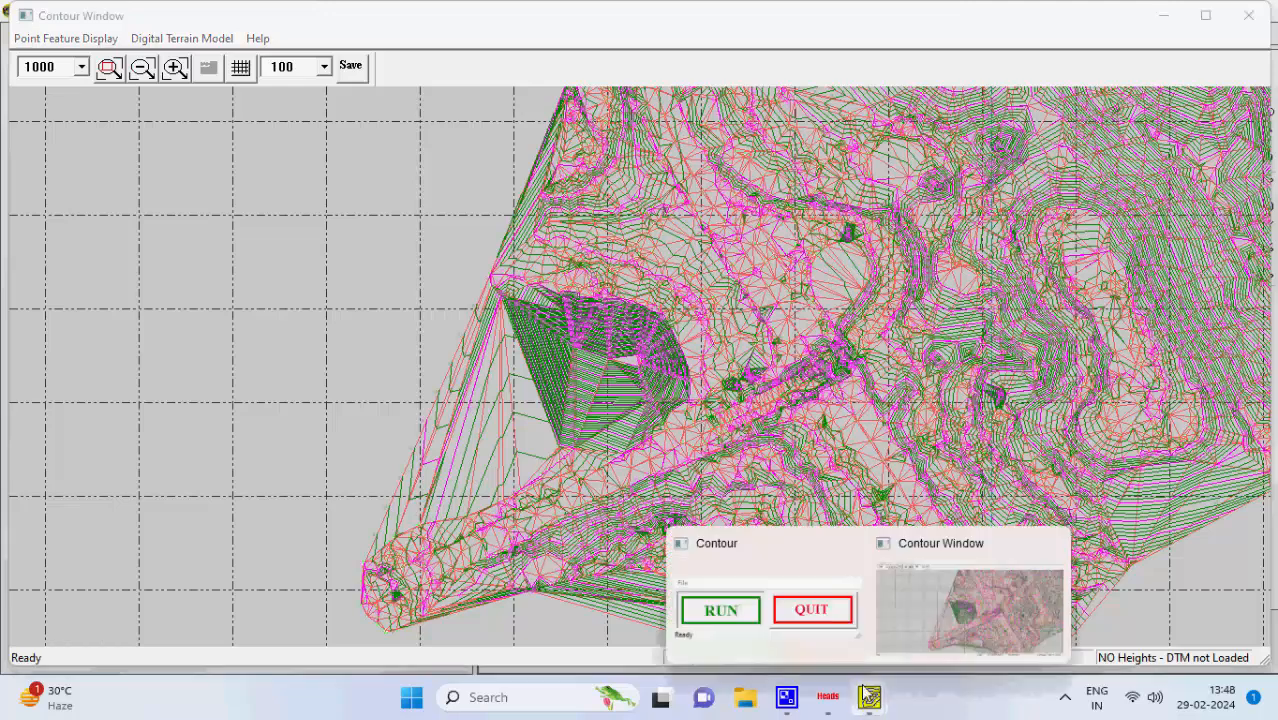
{"action": "left_click", "coordinate": [833, 627]}
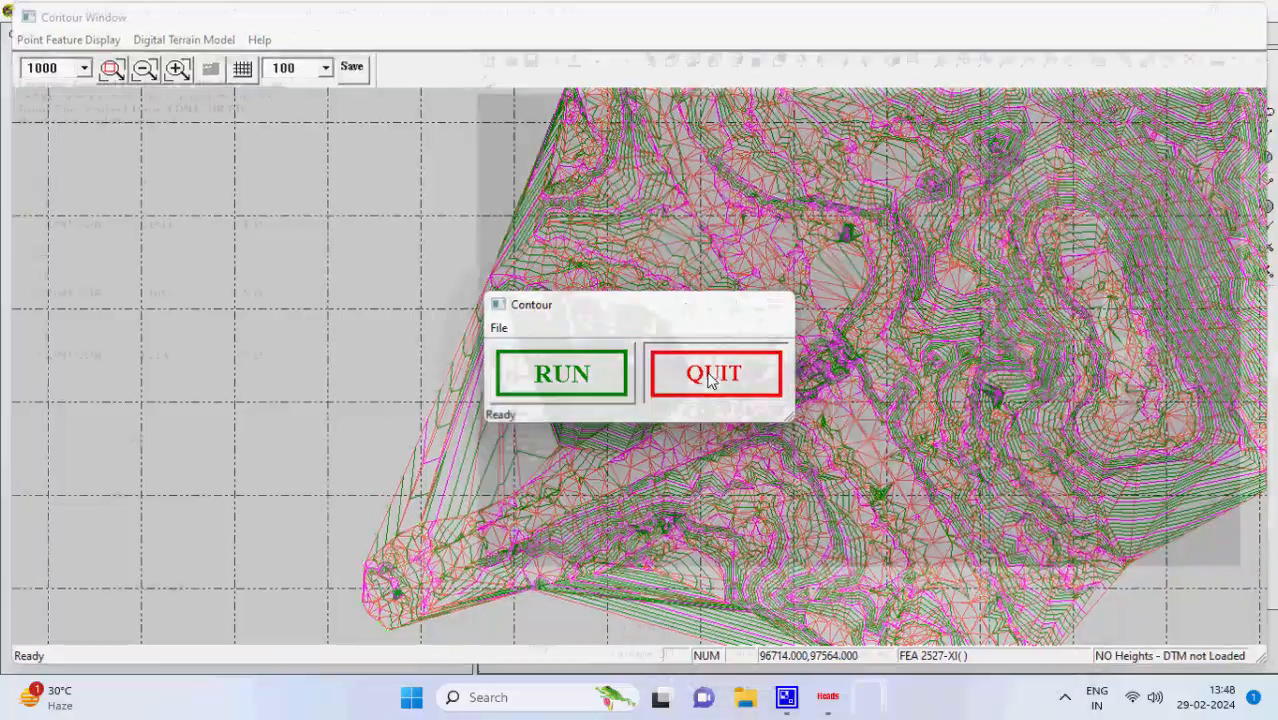
{"action": "left_click", "coordinate": [710, 374]}
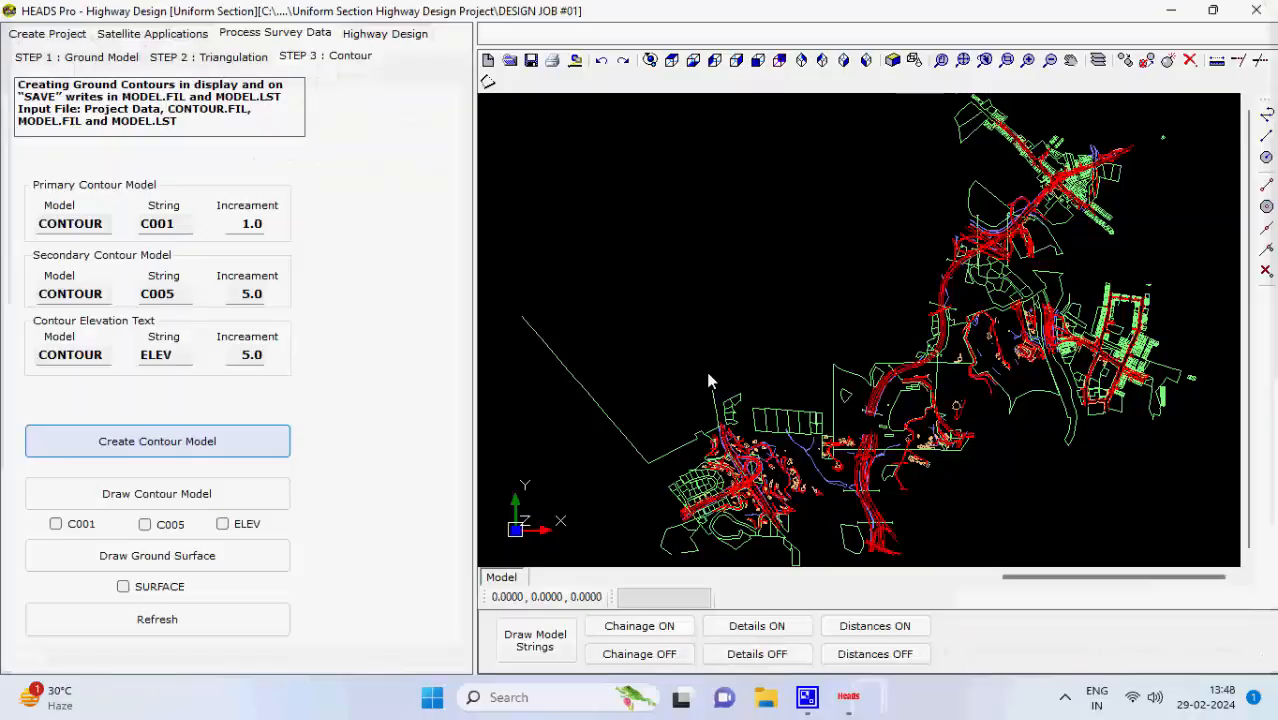
{"action": "left_click", "coordinate": [282, 498]}
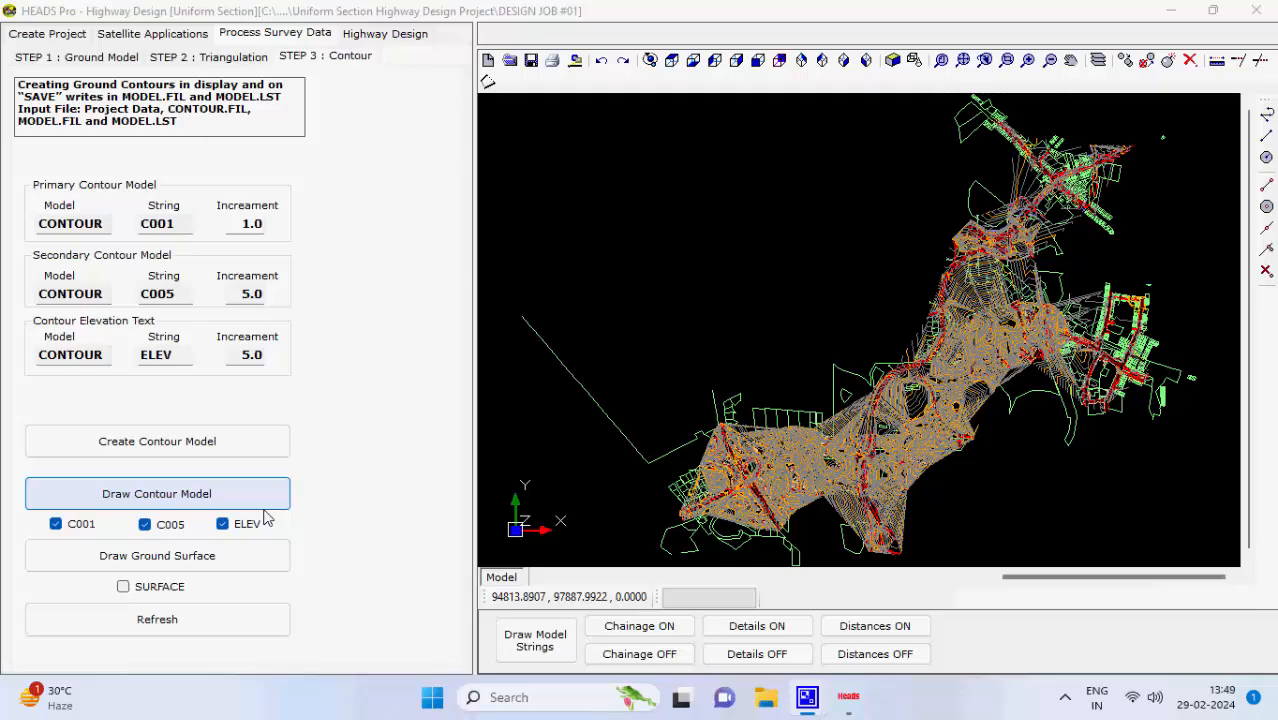
Choose Process HALIGN Design Data for the horizontal alignment and copy in the data block from HALIGN Data File.TXT
{"action": "left_click", "coordinate": [388, 36]}
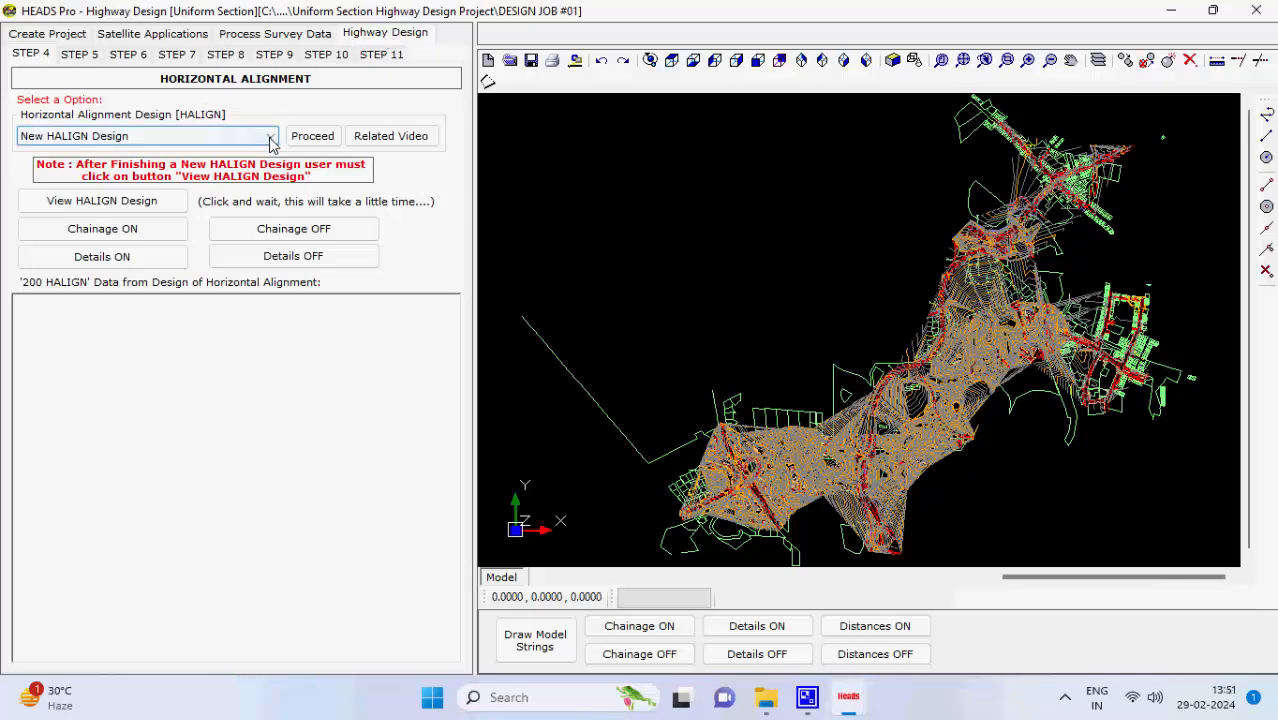
{"action": "left_click", "coordinate": [270, 136]}
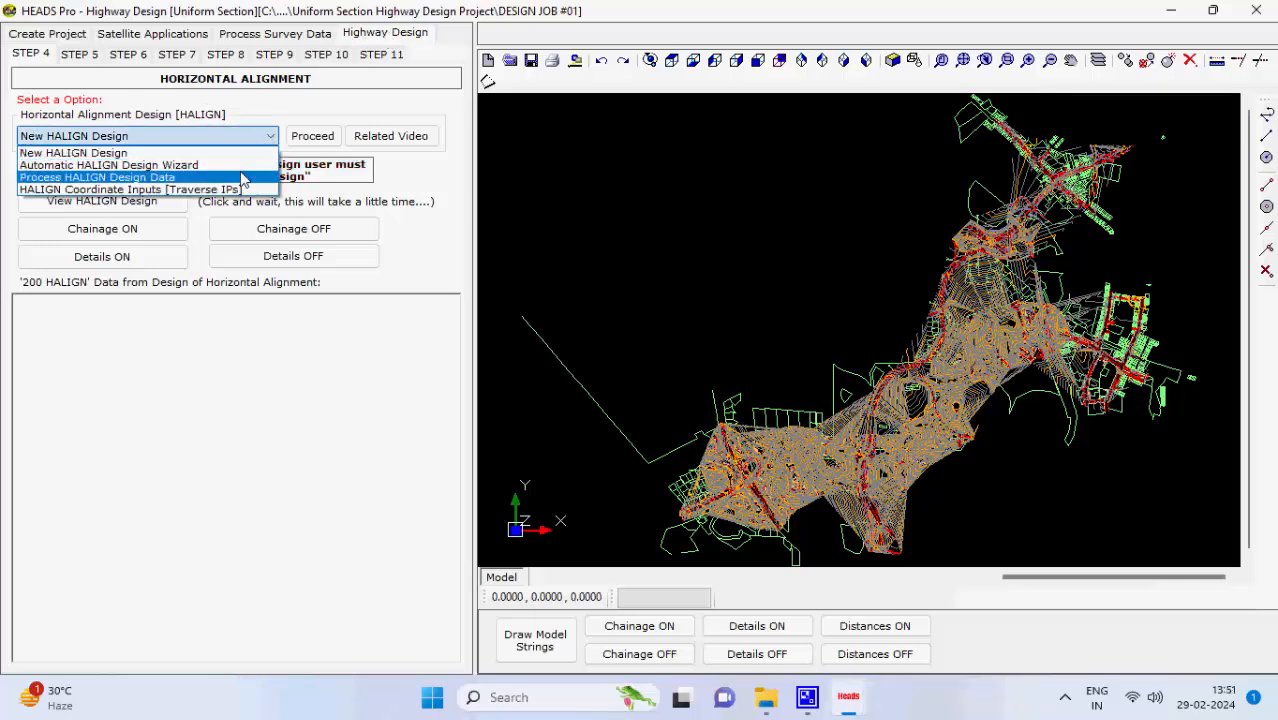
{"action": "left_click", "coordinate": [240, 177]}
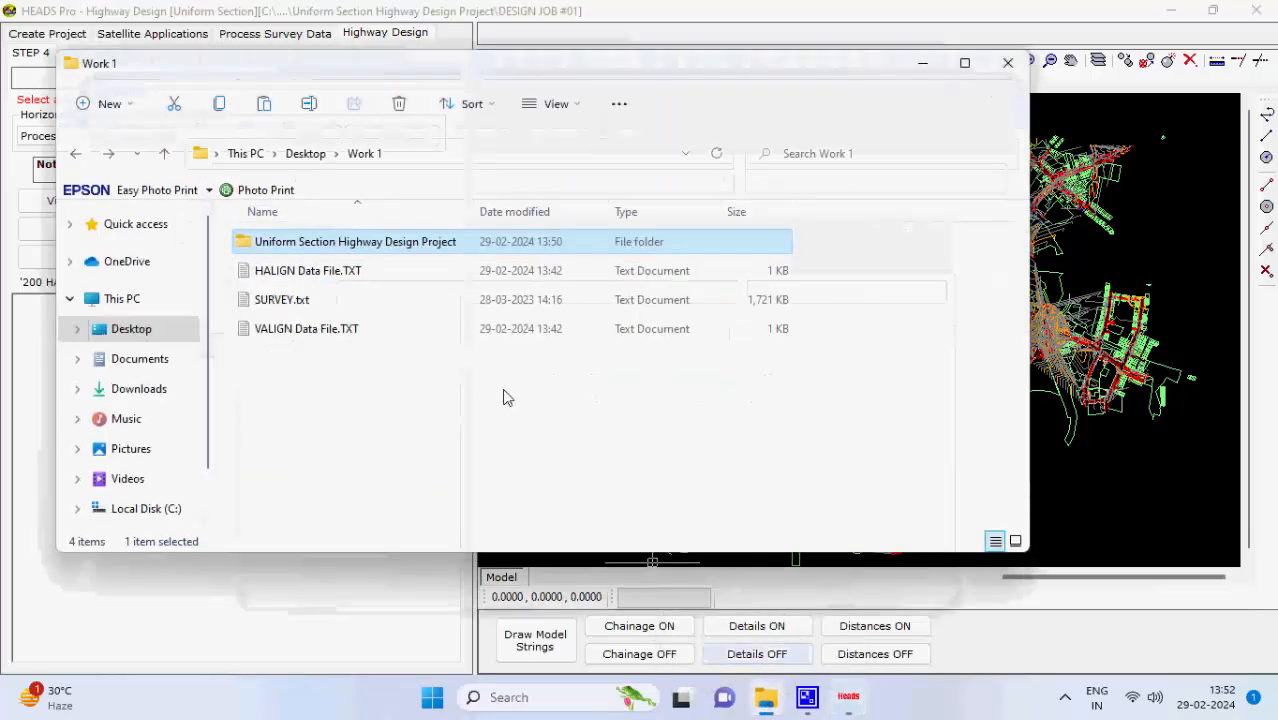
{"action": "double_click", "coordinate": [400, 273]}
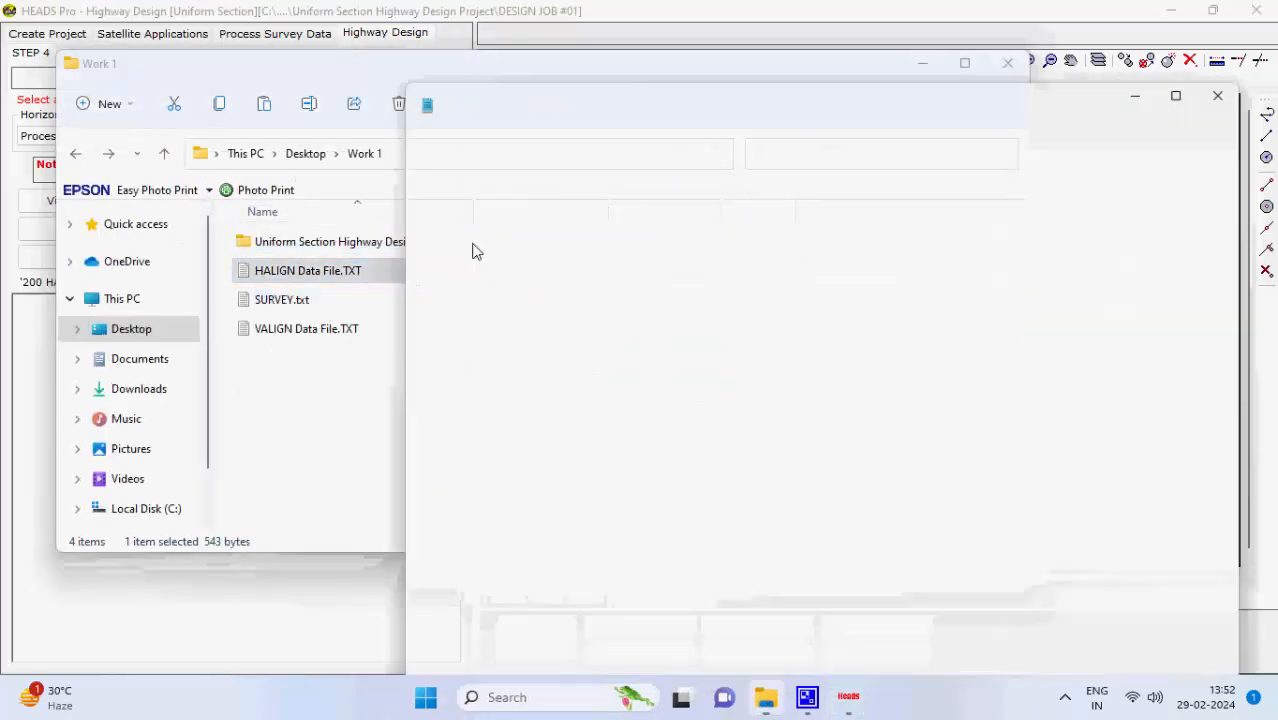
{"action": "left_click_drag", "start_coordinate": [791, 490], "coordinate": [410, 234]}
{"action": "key", "text": "ctrl+c"}
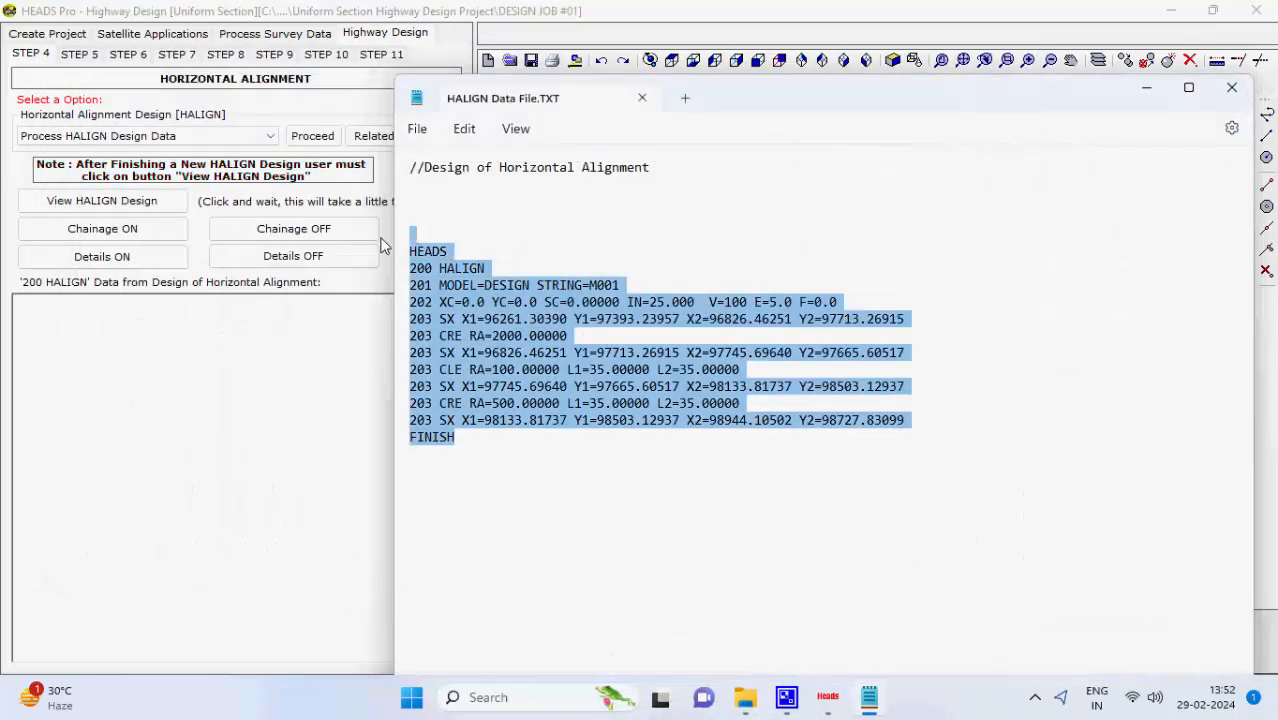
{"action": "left_click", "coordinate": [155, 424]}
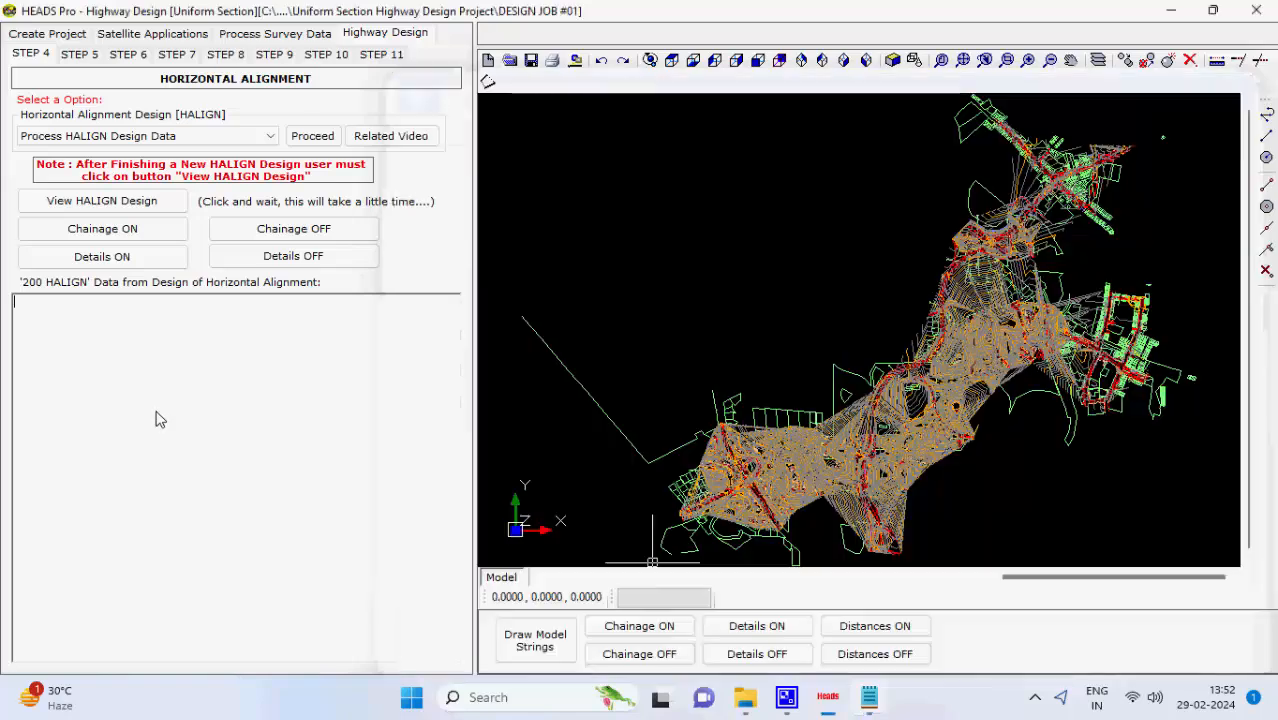
{"action": "key", "text": "ctrl+v"}
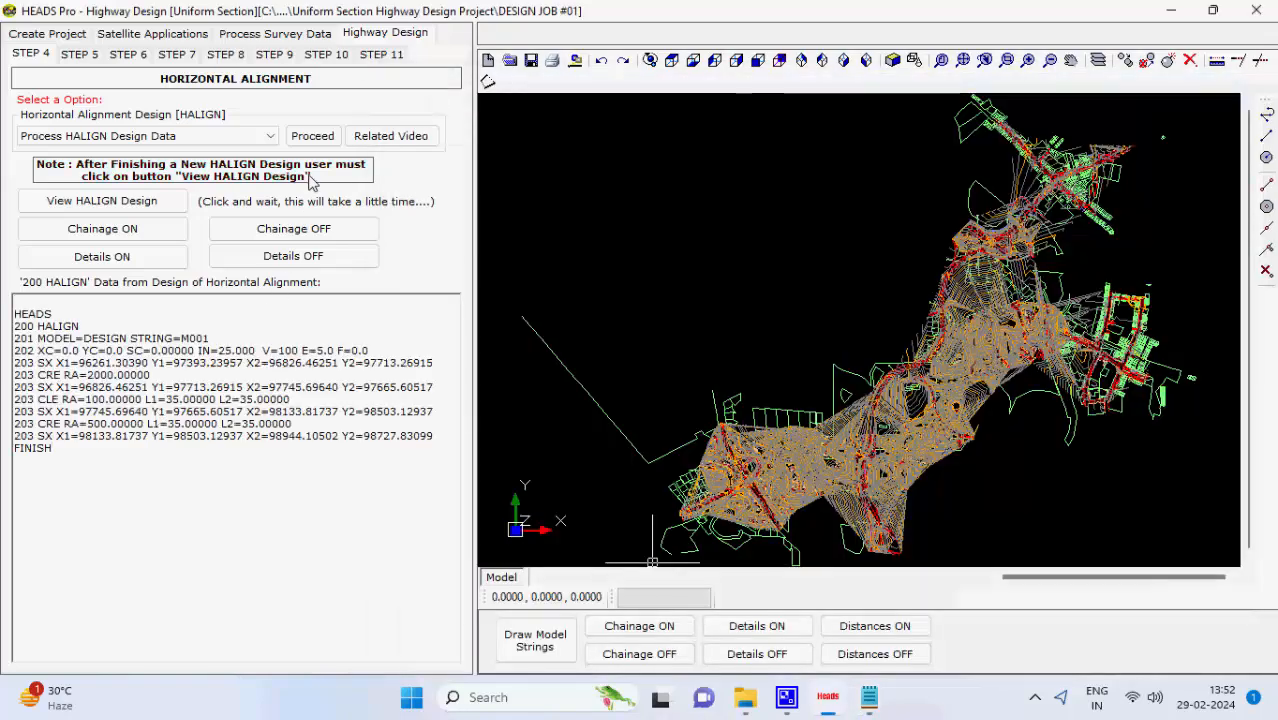
Process the pasted HALIGN design data to completion and finish the Halign run
{"action": "left_click", "coordinate": [313, 136]}
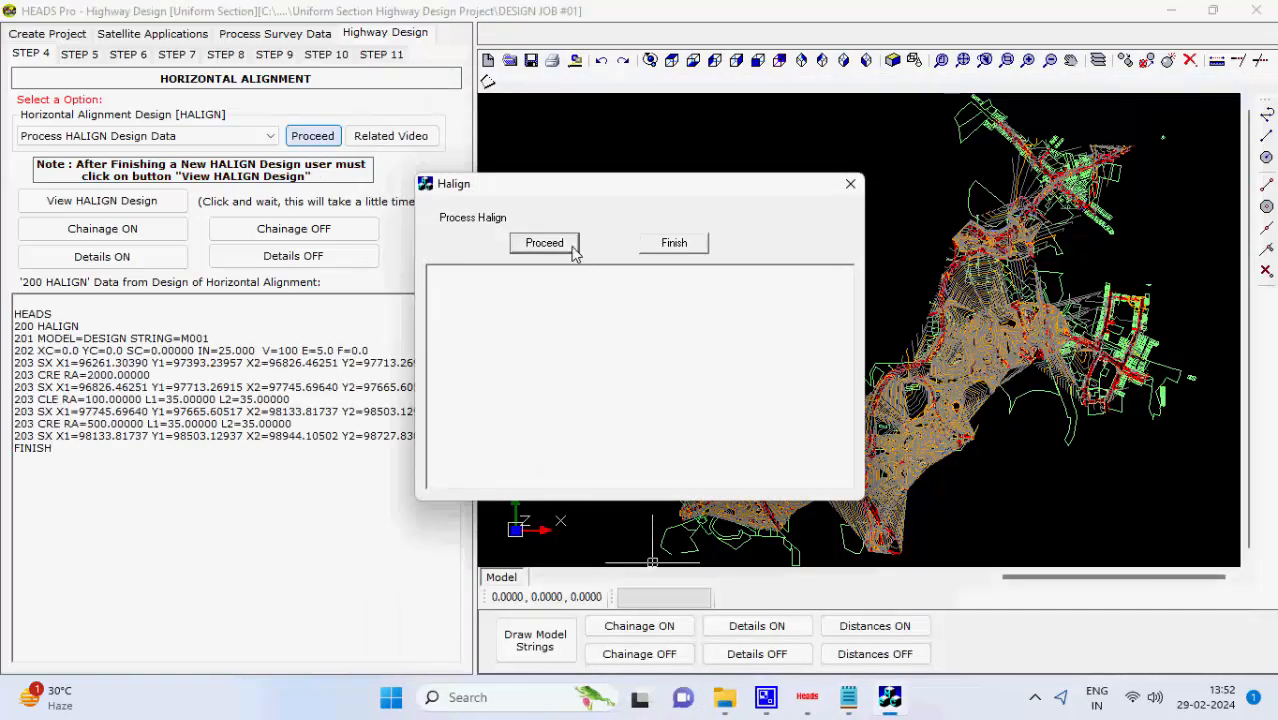
{"action": "left_click", "coordinate": [572, 247]}
{"action": "left_click", "coordinate": [780, 381]}
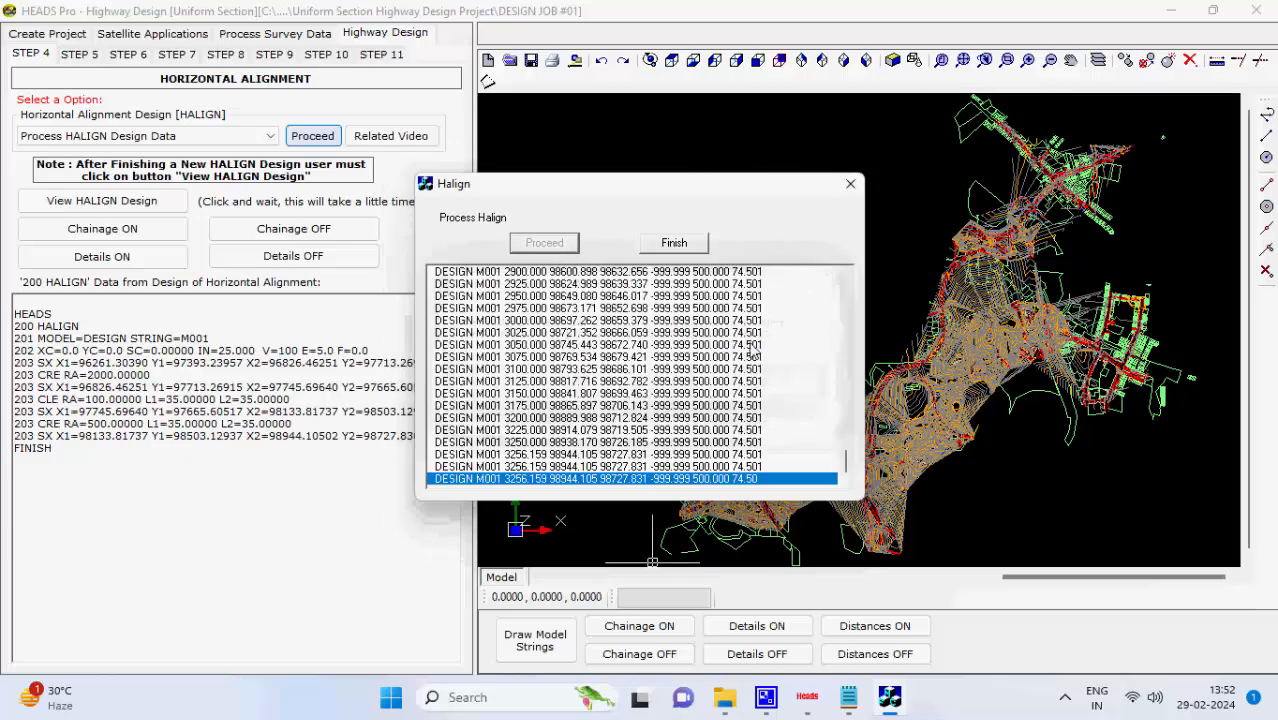
{"action": "left_click", "coordinate": [687, 245]}
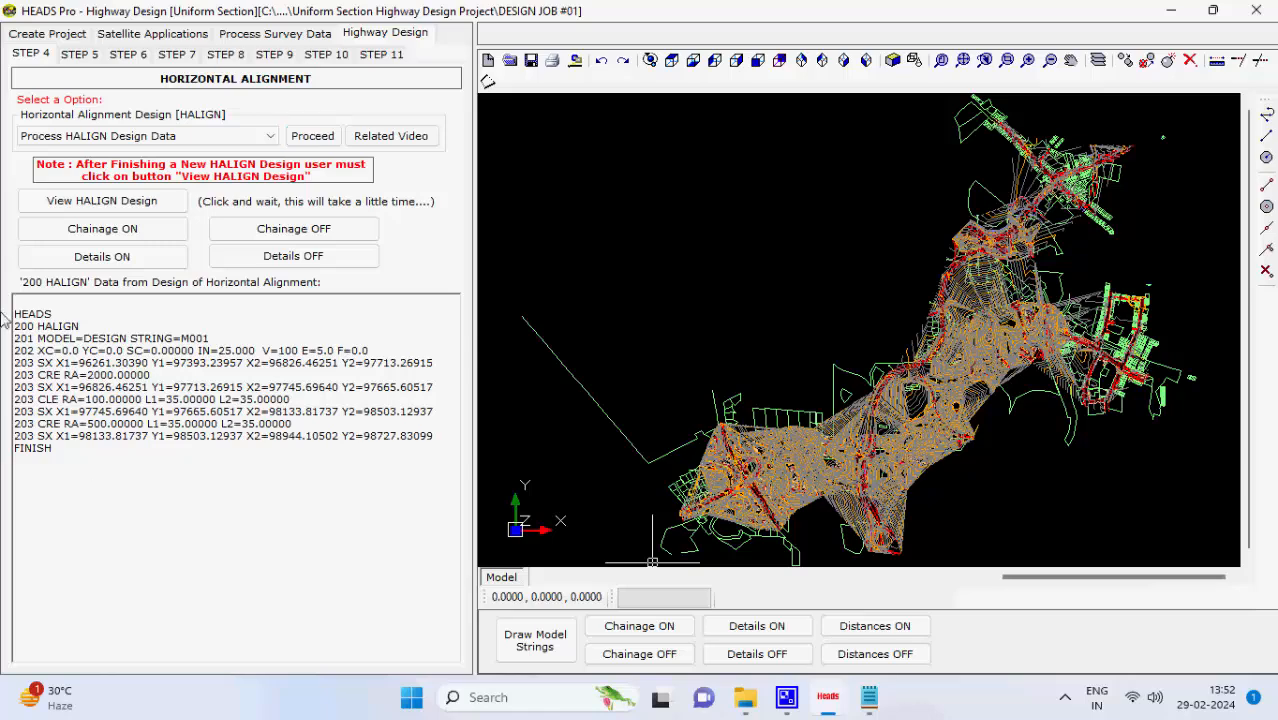
Clear the HALIGN data text and open a New HALIGN Design in HEADS Viewer
{"action": "key", "text": "ctrl+a"}
{"action": "key", "text": "Delete"}
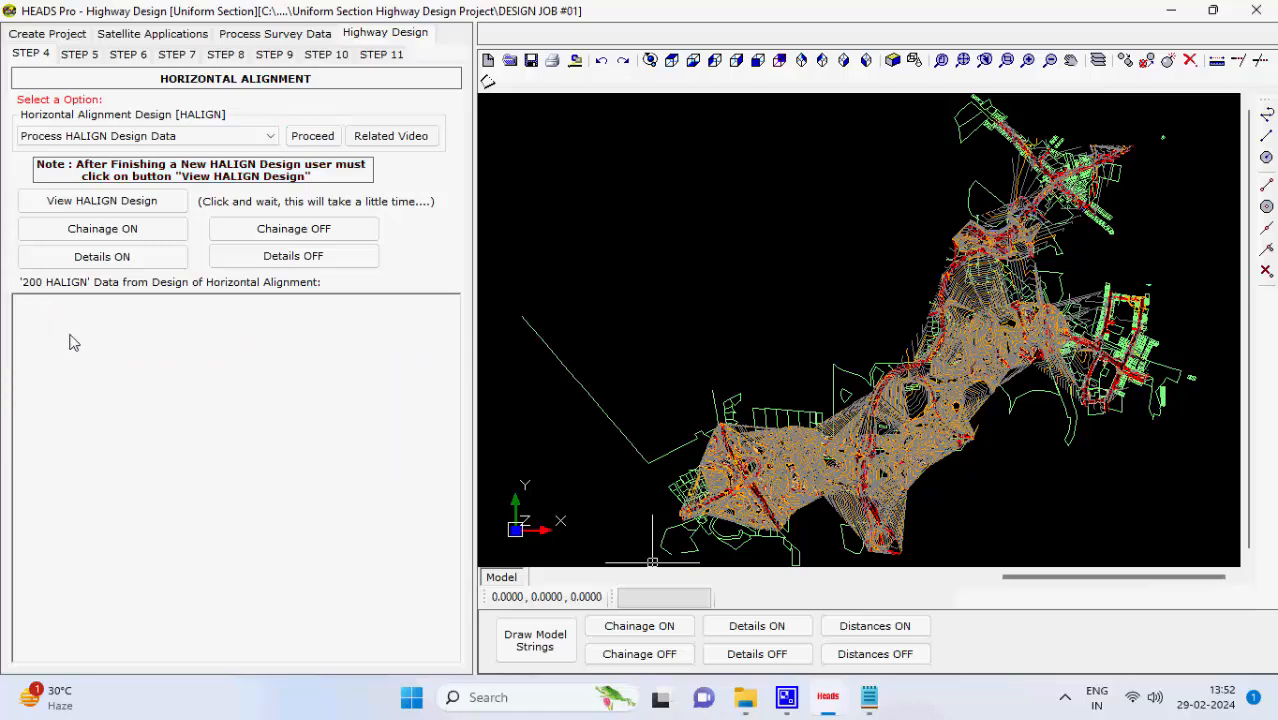
{"action": "left_click", "coordinate": [270, 137]}
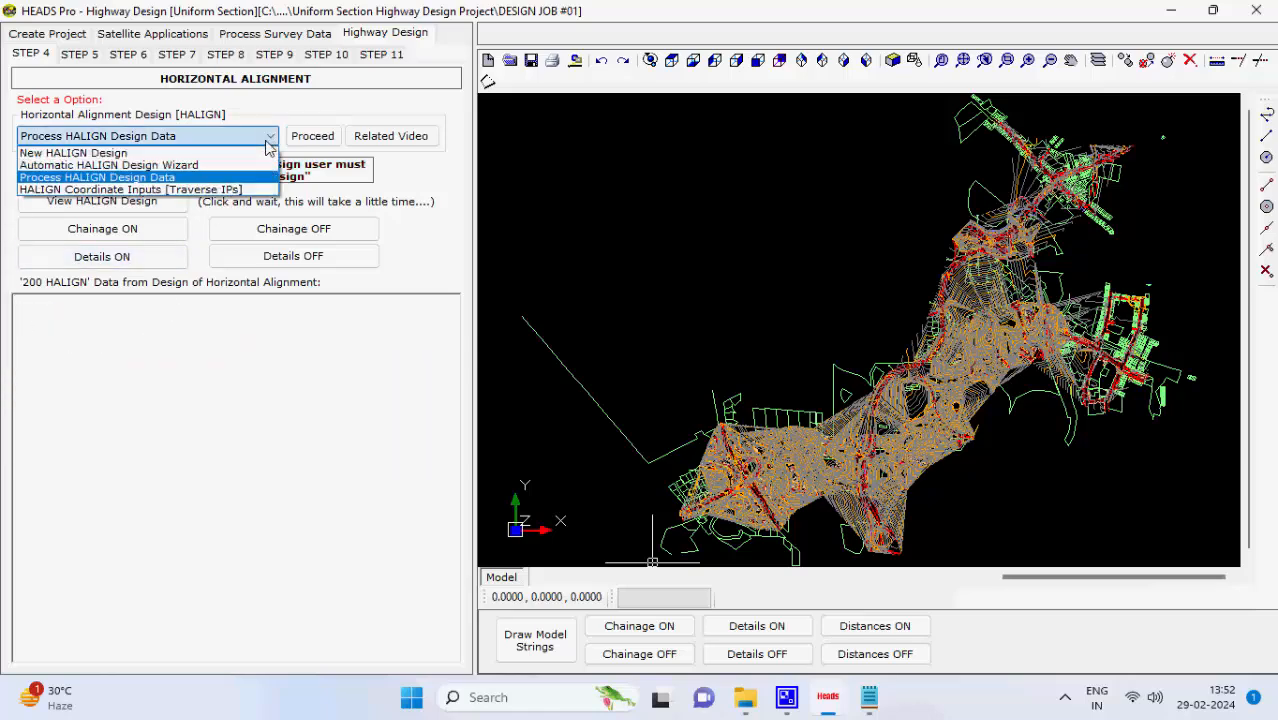
{"action": "left_click", "coordinate": [260, 152]}
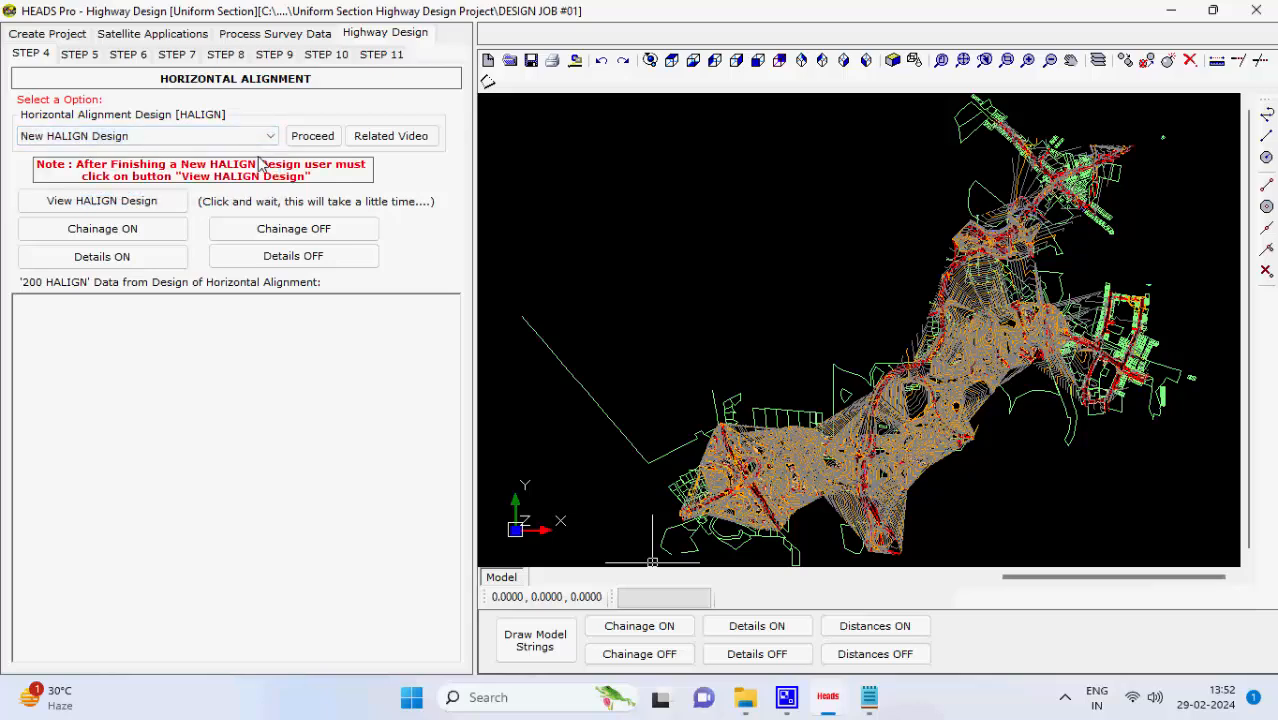
{"action": "left_click", "coordinate": [313, 137]}
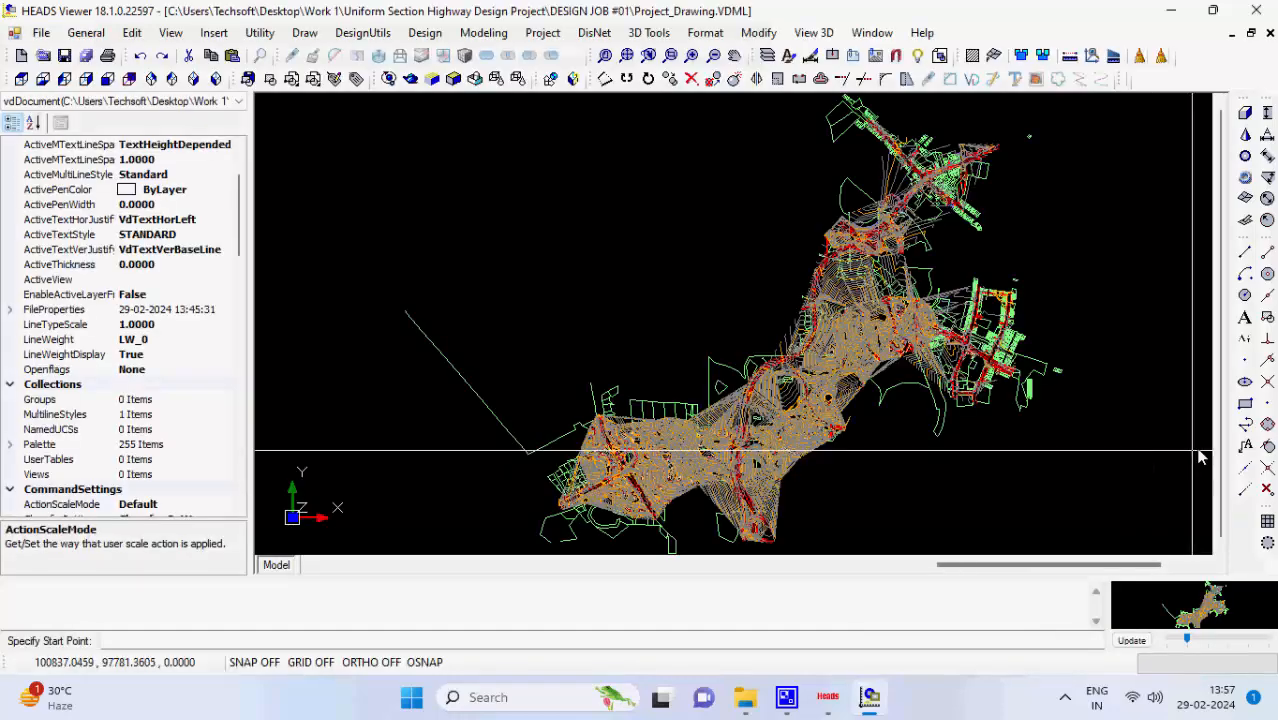
Draw a six-point polyline across the contour area from about 96261, 97400 to about 98890, 98660 as the alignment route
{"action": "left_click", "coordinate": [562, 509]}
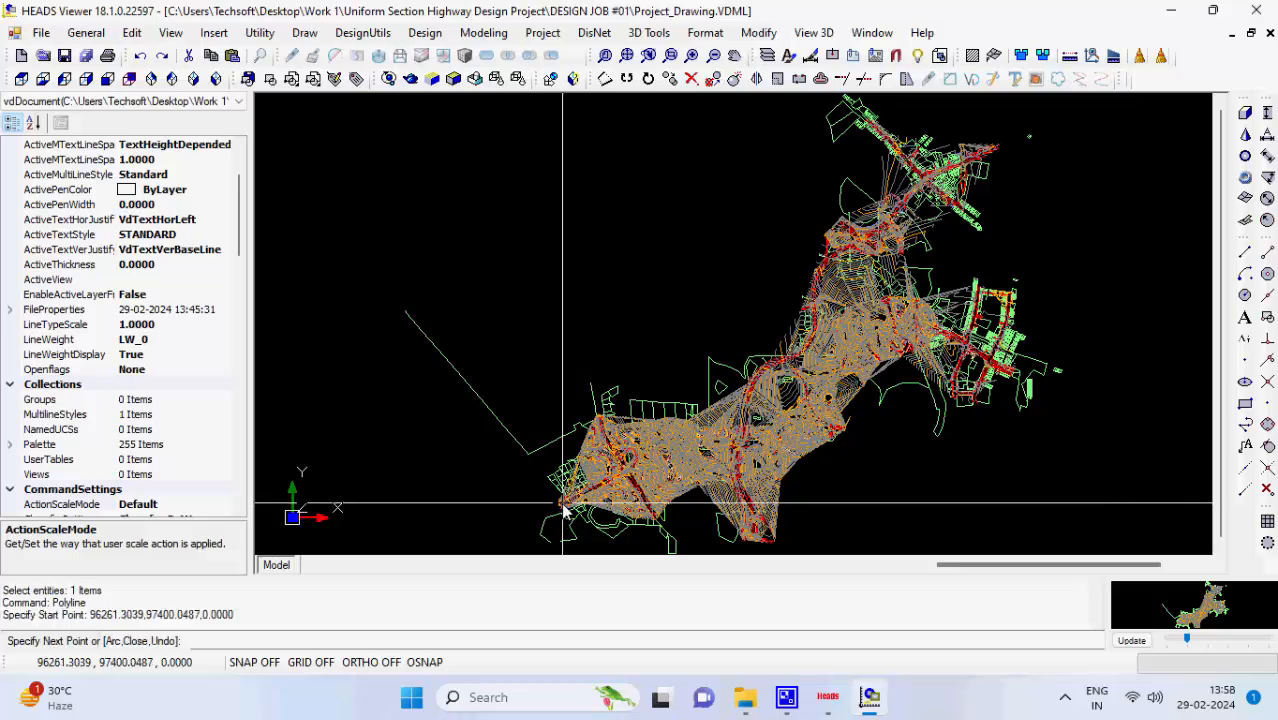
{"action": "left_click", "coordinate": [634, 479]}
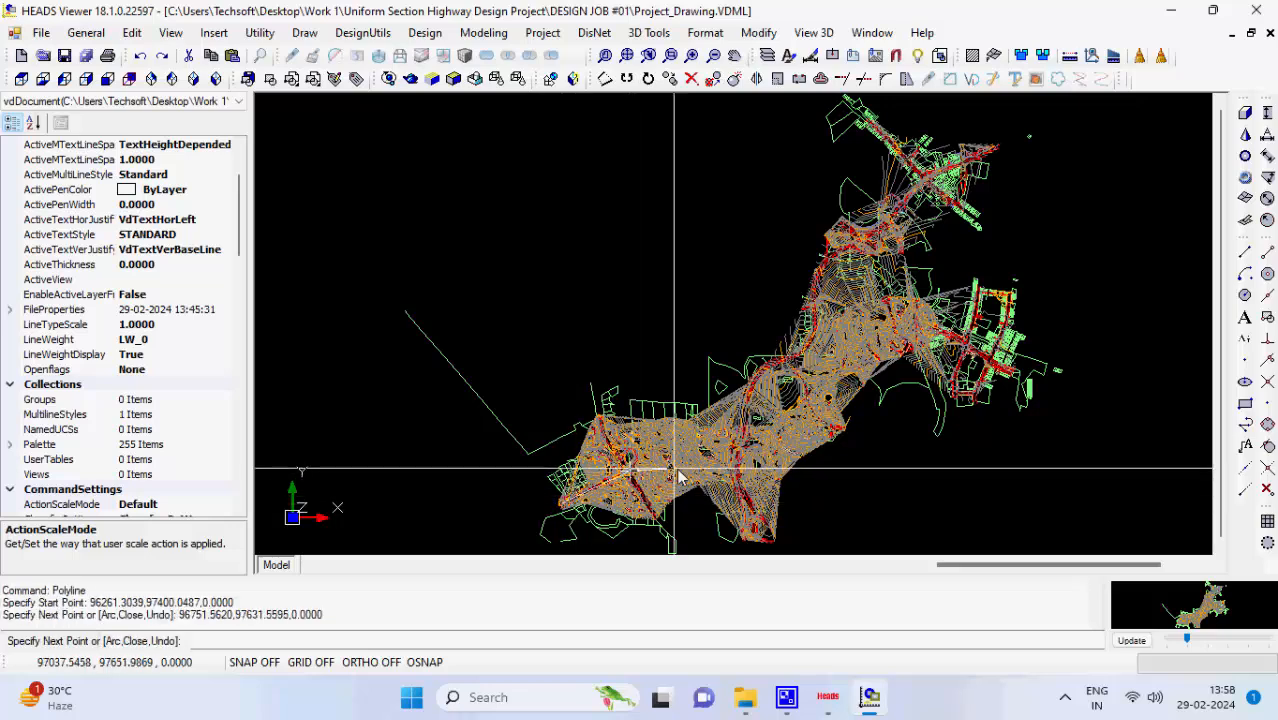
{"action": "left_click", "coordinate": [755, 465]}
{"action": "left_click", "coordinate": [791, 358]}
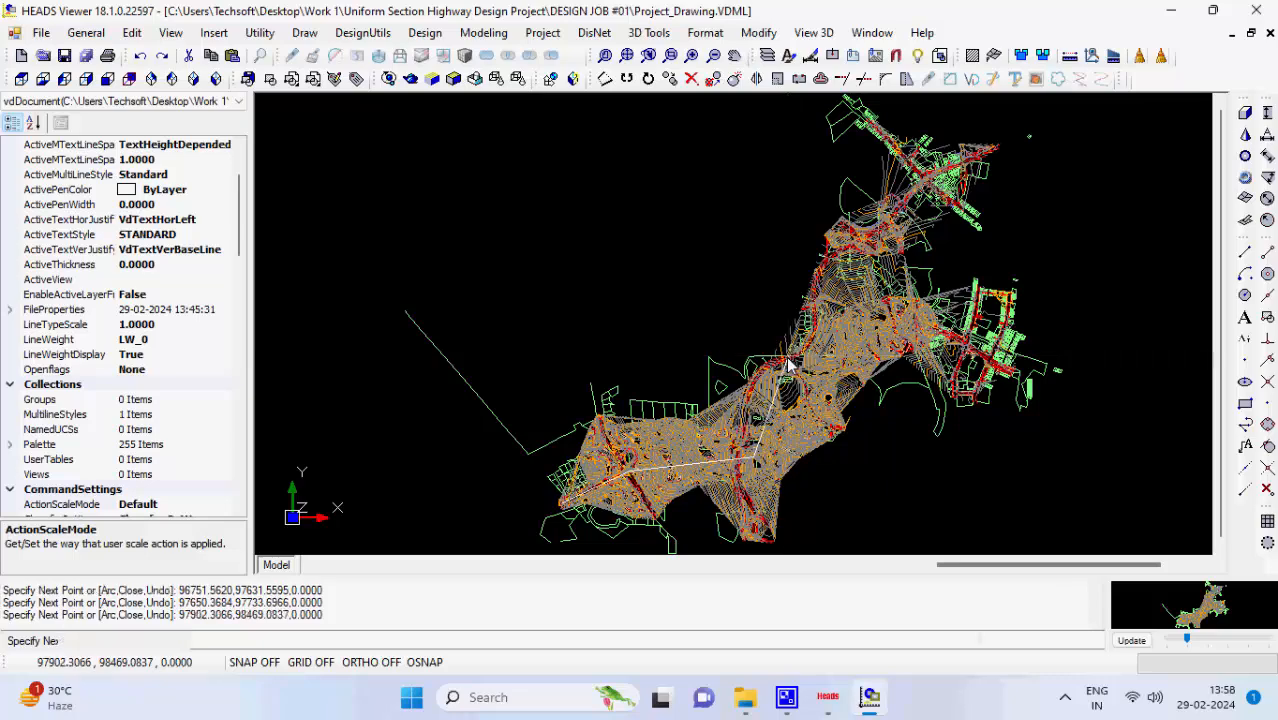
{"action": "left_click", "coordinate": [893, 330]}
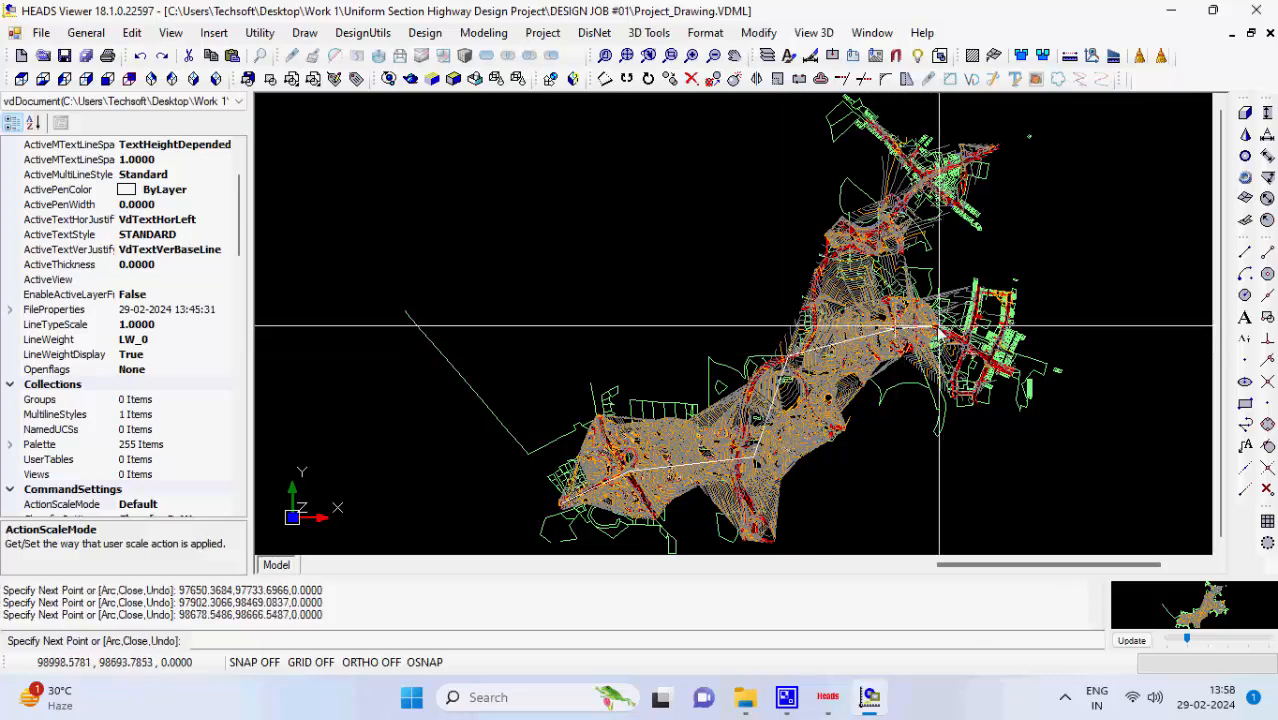
{"action": "left_click", "coordinate": [924, 330]}
{"action": "key", "text": "Escape"}
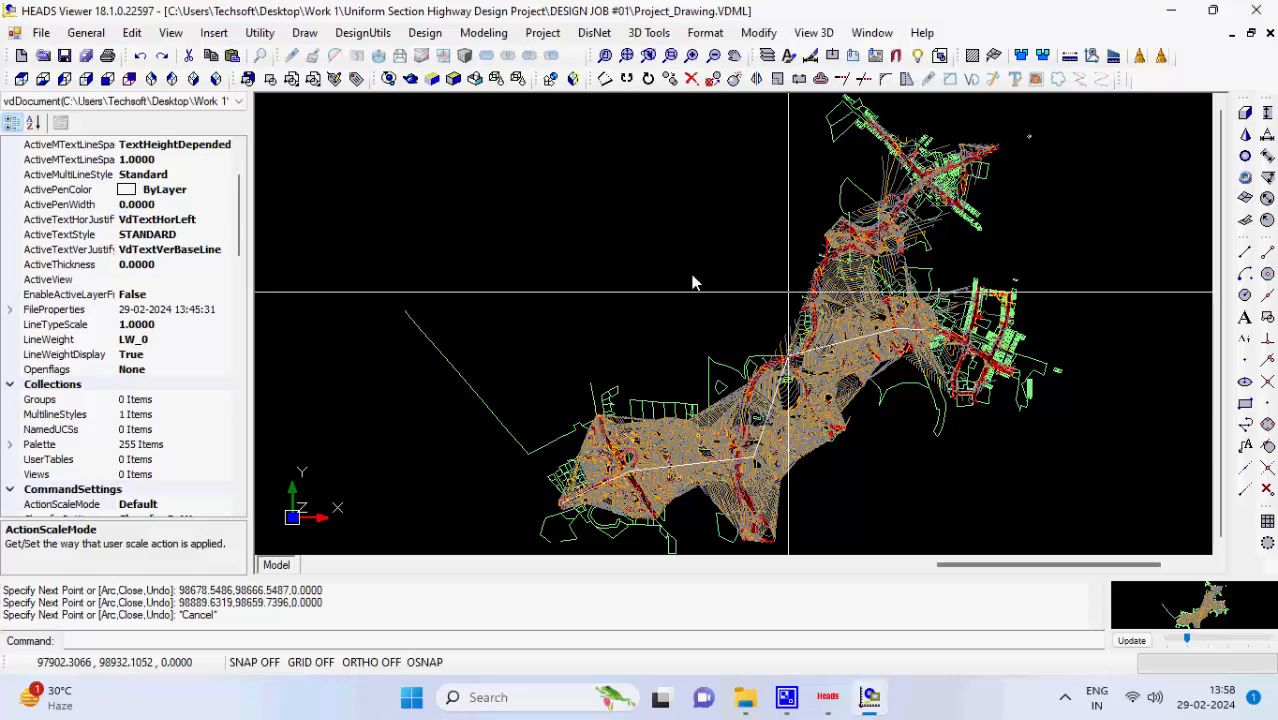
Start a new HIP Method horizontal alignment based on the drawn route polyline
{"action": "left_click", "coordinate": [424, 32]}
{"action": "mouse_move", "coordinate": [460, 53]}
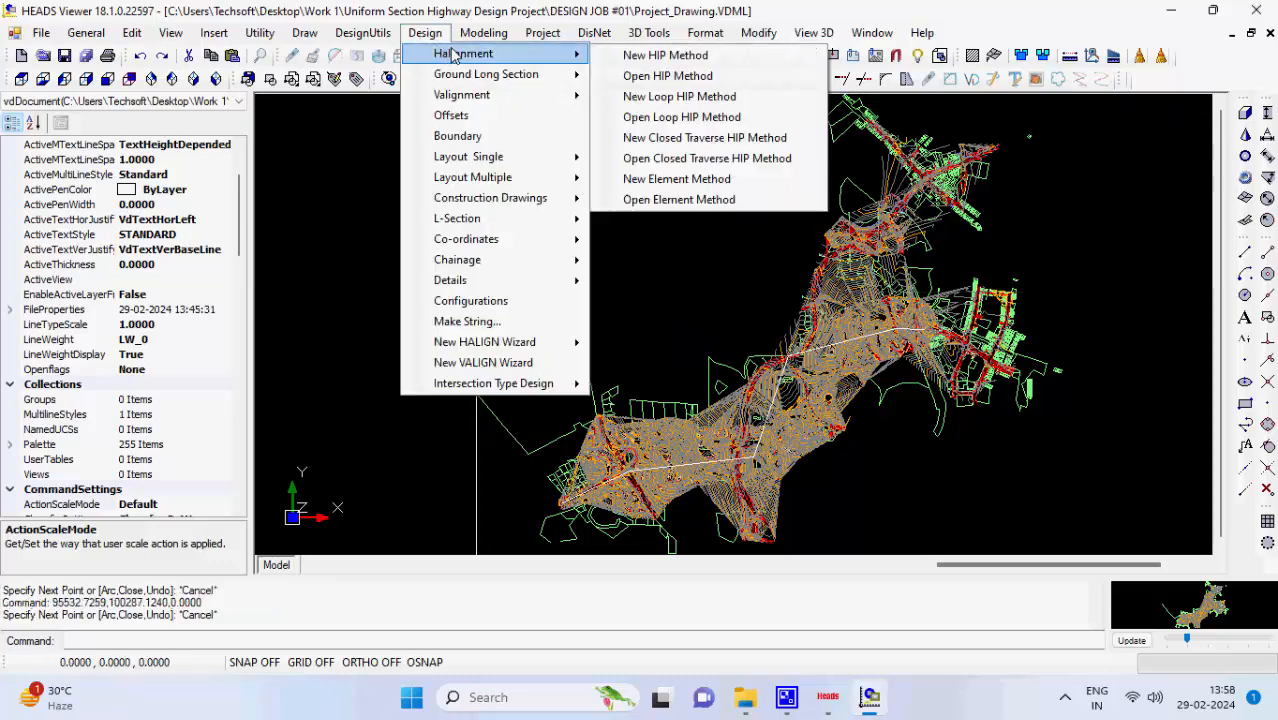
{"action": "left_click", "coordinate": [645, 55]}
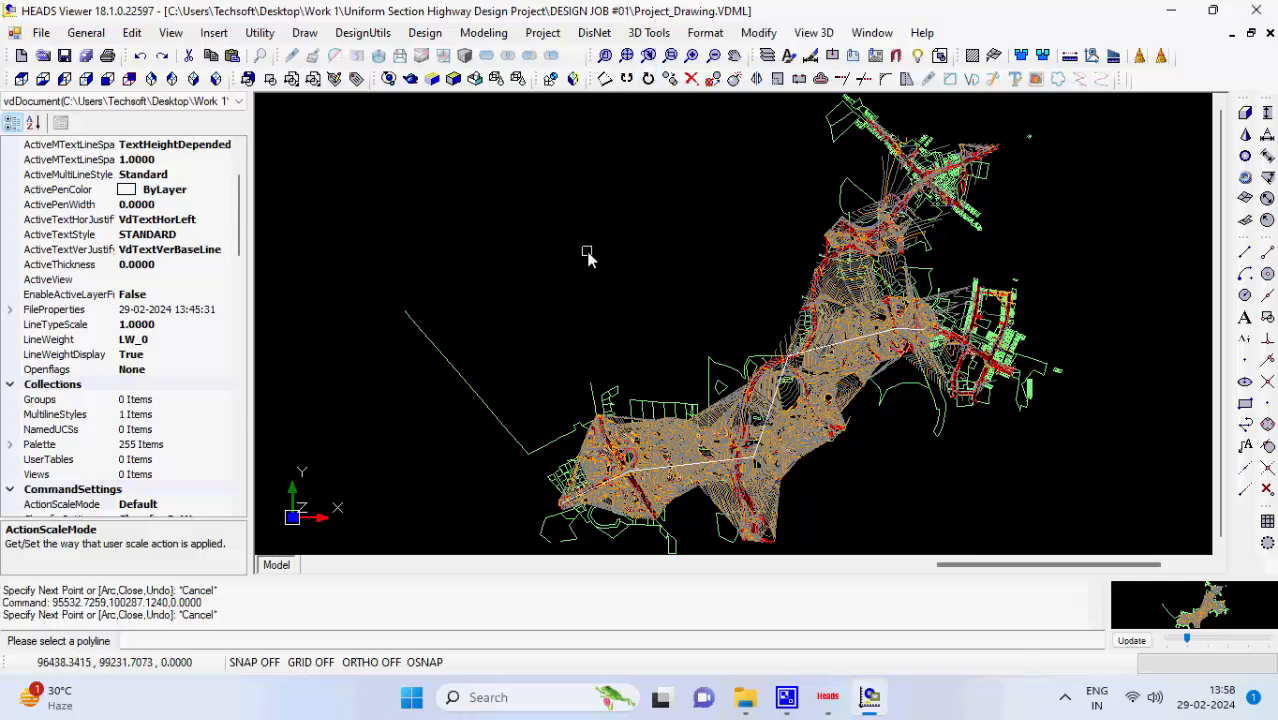
{"action": "left_click", "coordinate": [775, 395]}
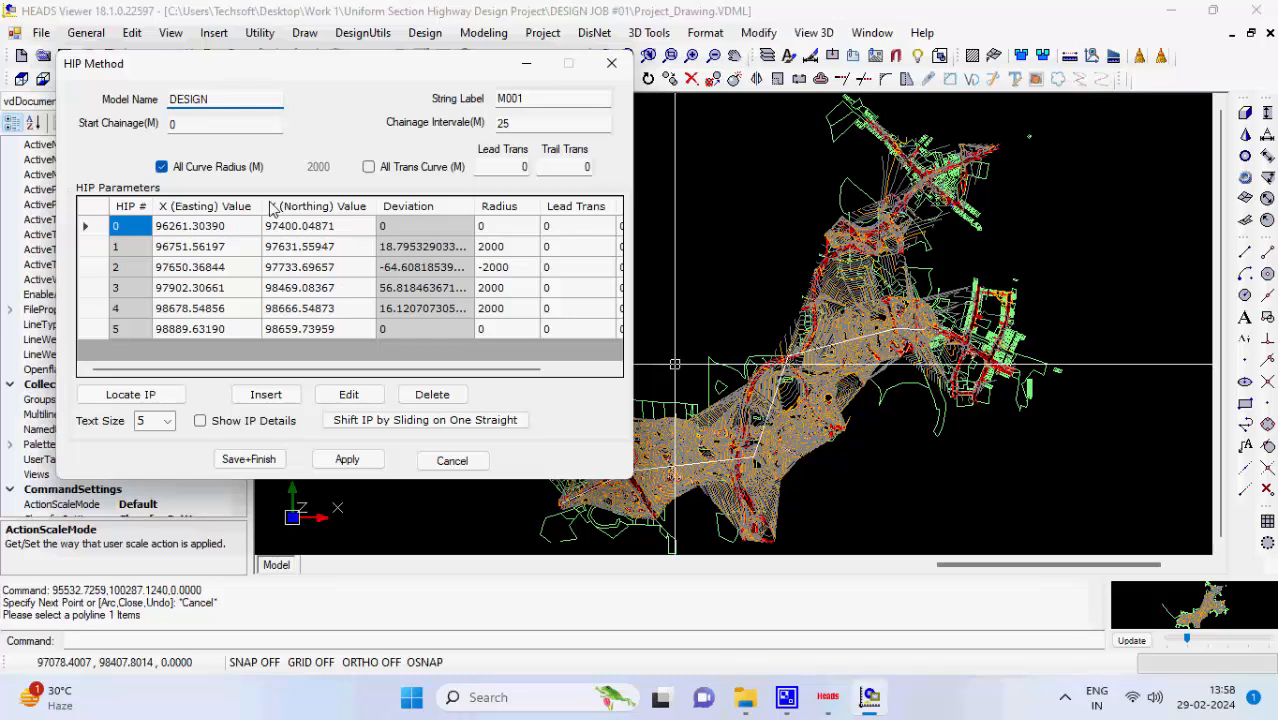
Set the curve radius of HIP 2 to 500 and its lead transition to 35, enter its trail transition, and apply the alignment
{"action": "left_click", "coordinate": [336, 460]}
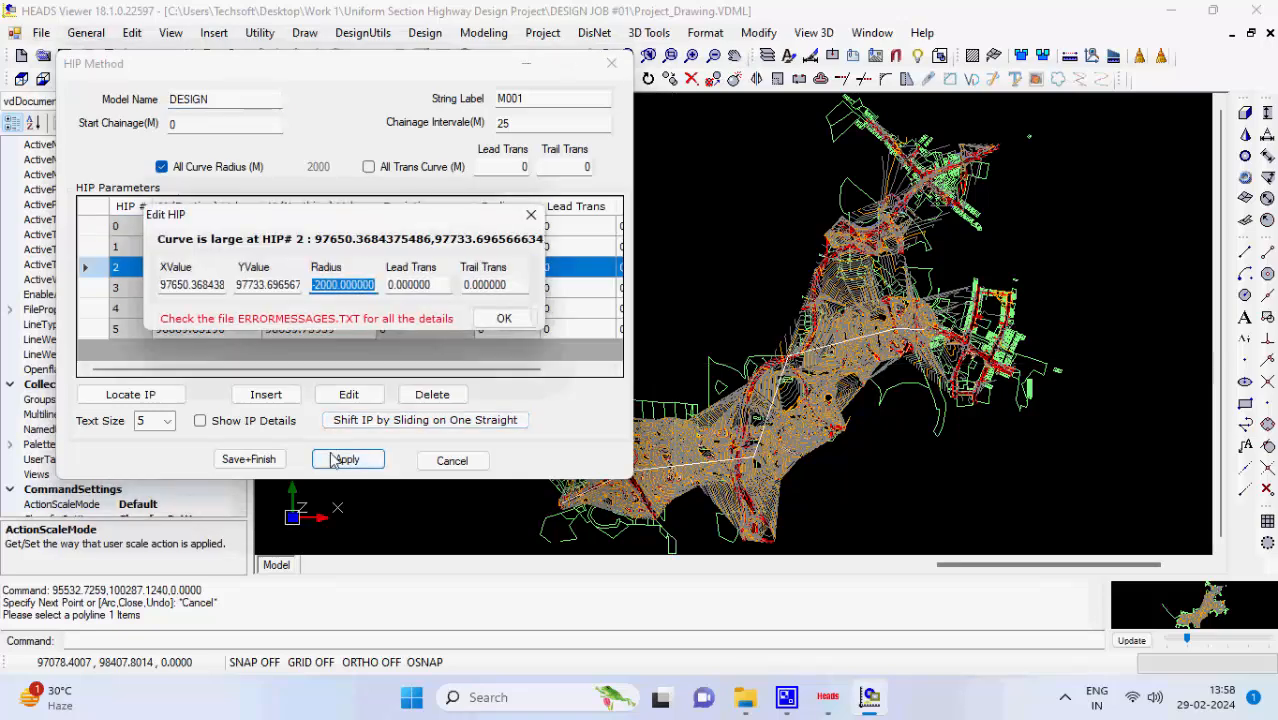
{"action": "type", "text": "5"}
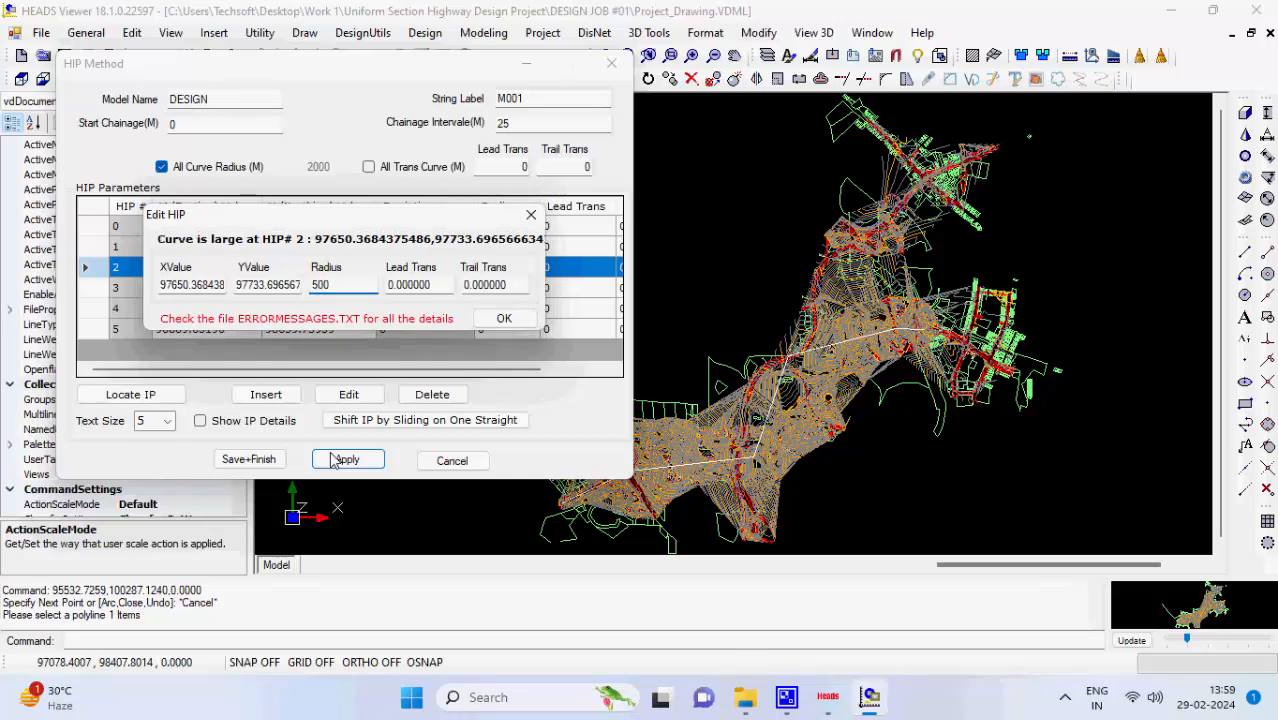
{"action": "key", "text": "Tab"}
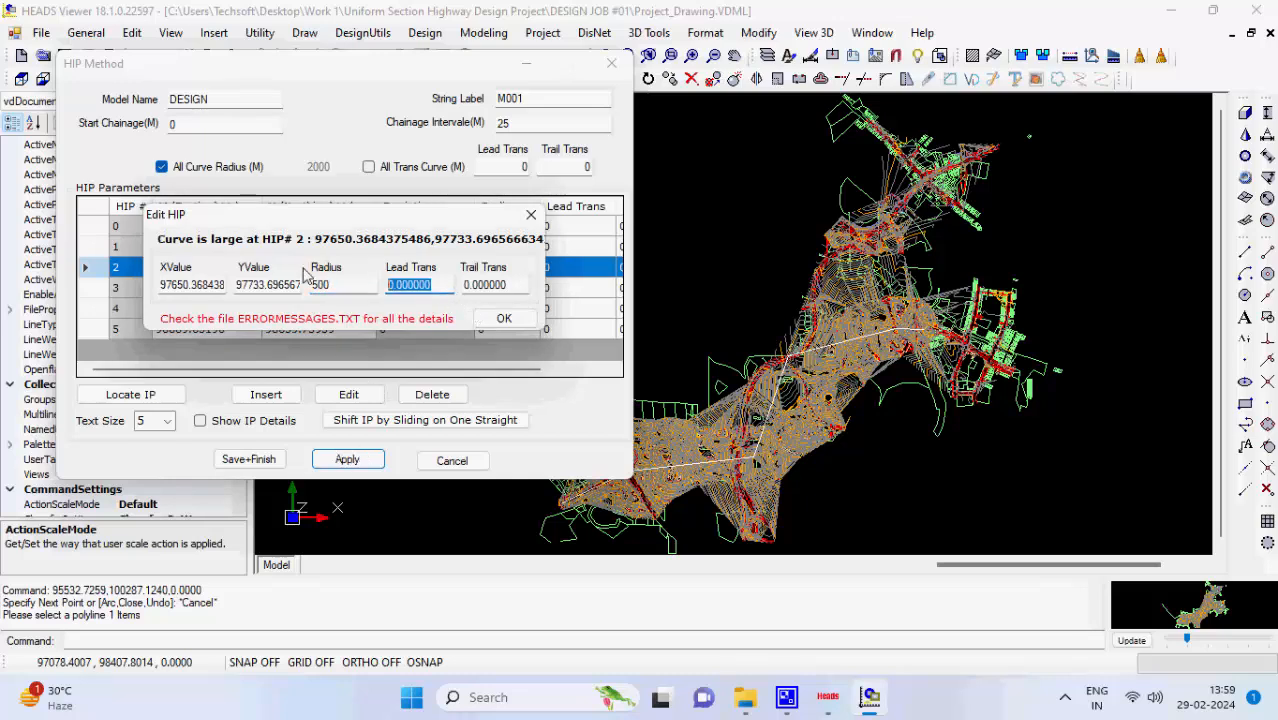
{"action": "type", "text": "35"}
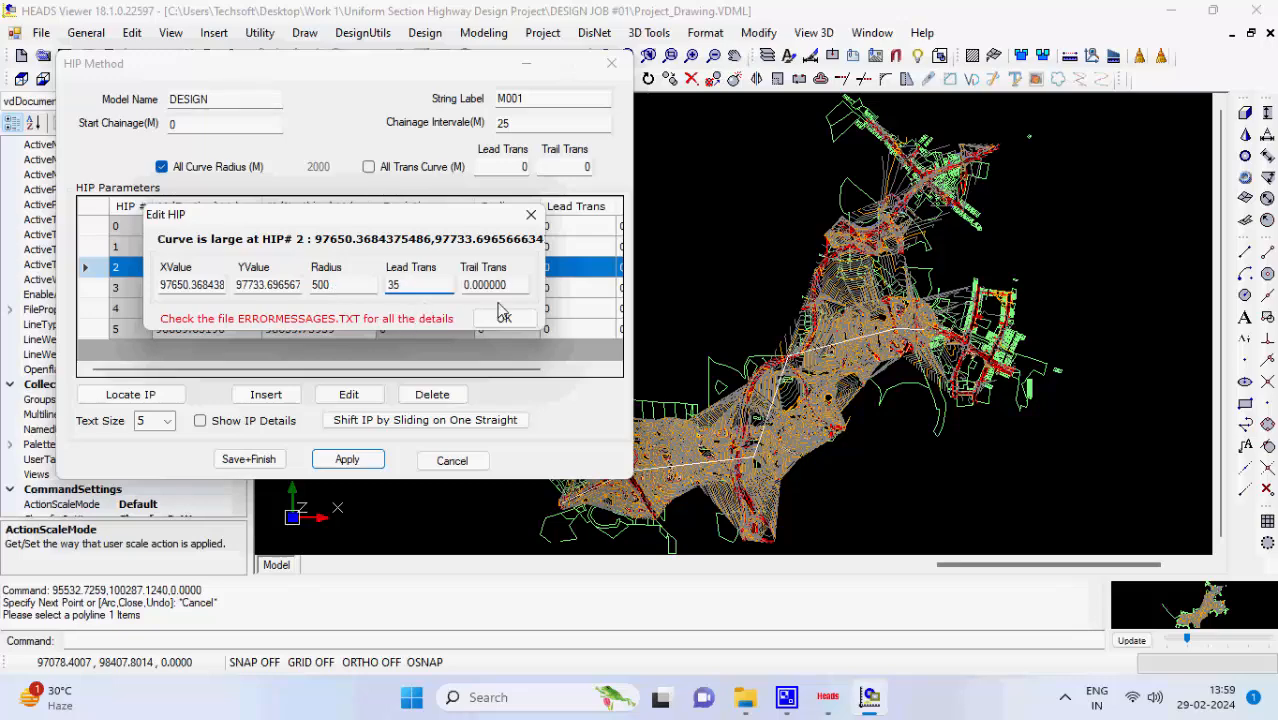
{"action": "key", "text": "Tab"}
{"action": "type", "text": "3"}
{"action": "left_click", "coordinate": [500, 318]}
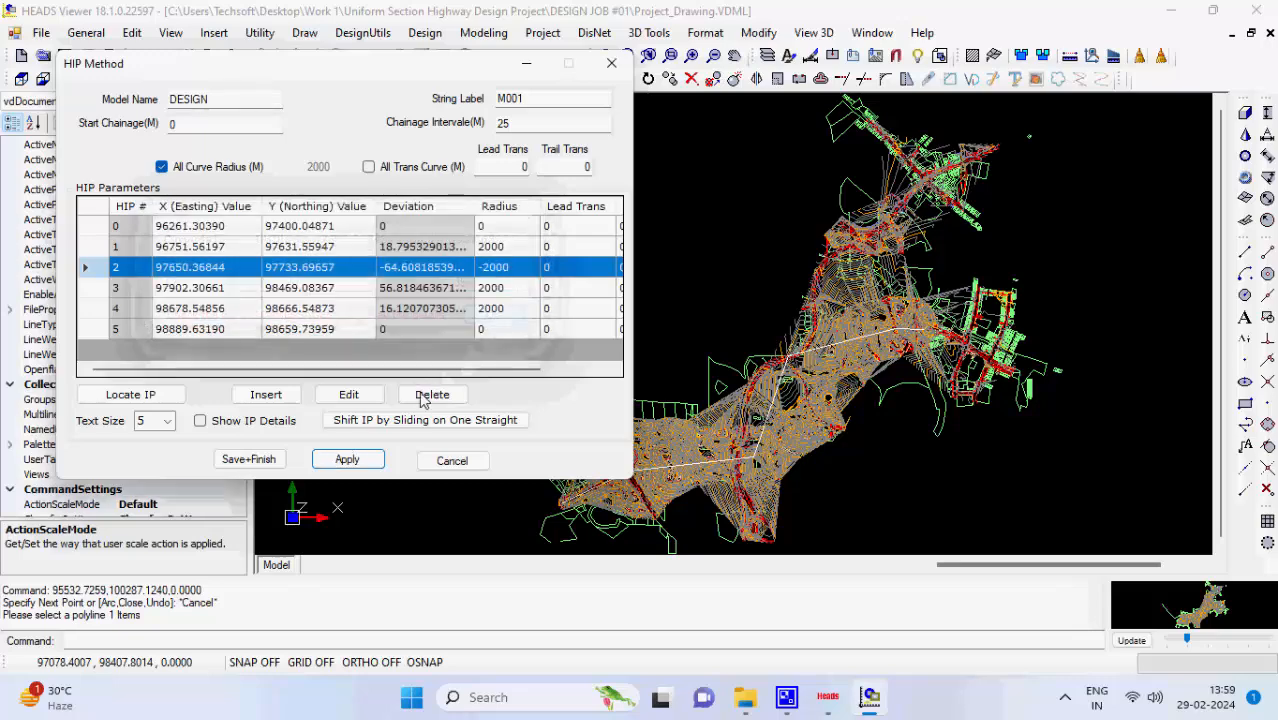
{"action": "left_click", "coordinate": [345, 459]}
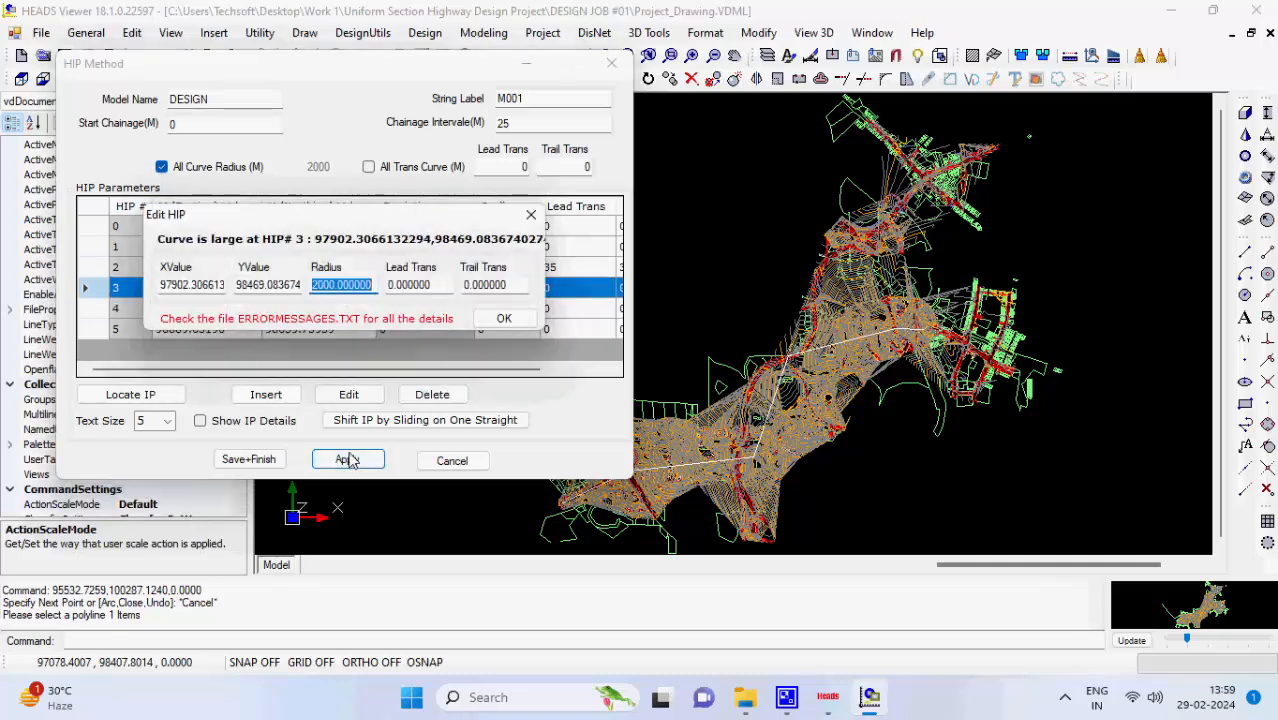
Set HIP 3's curve radius to 1000 and both its lead and trail transitions to 35, and apply the alignment
{"action": "type", "text": "1000"}
{"action": "left_click", "coordinate": [440, 288]}
{"action": "type", "text": "35"}
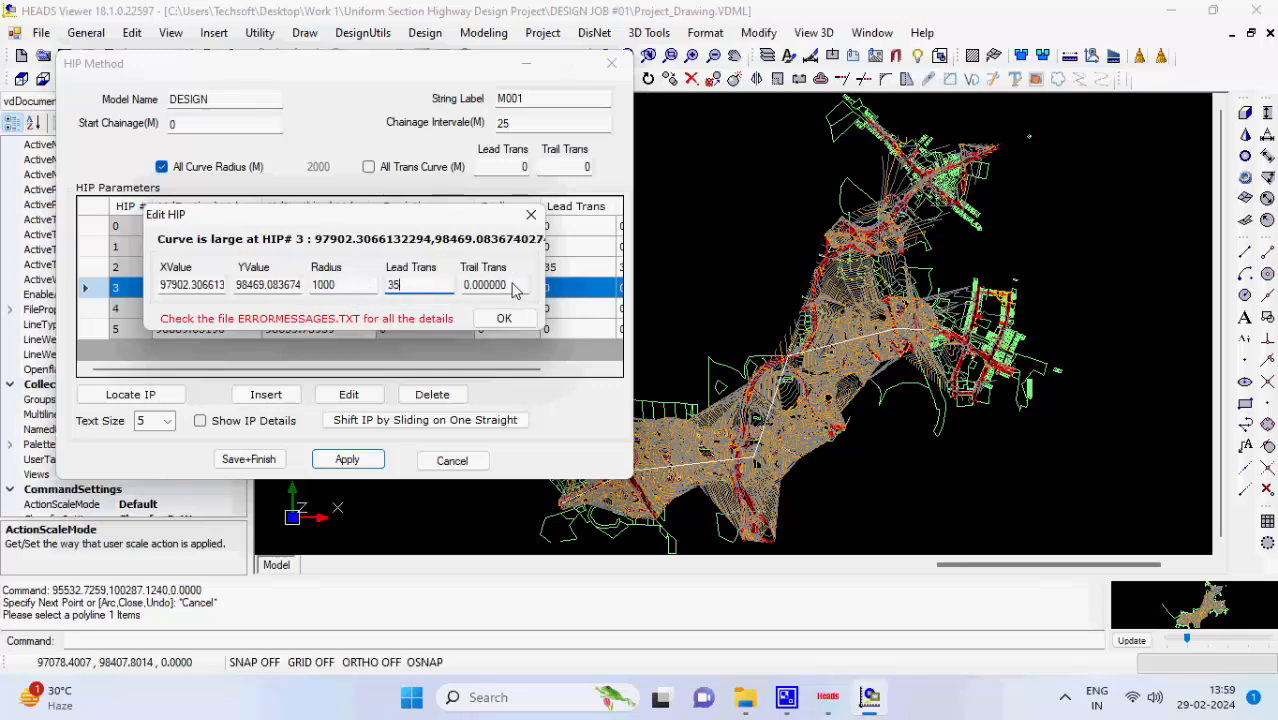
{"action": "key", "text": "Tab"}
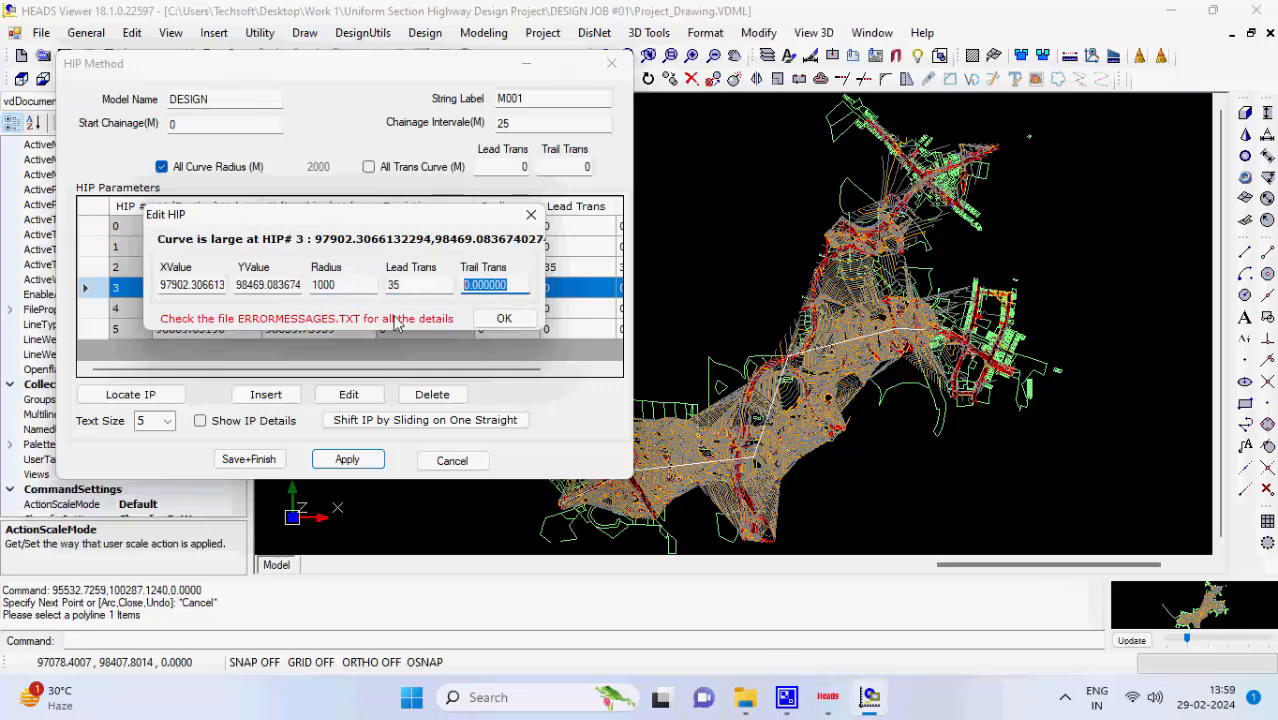
{"action": "type", "text": "35"}
{"action": "left_click", "coordinate": [502, 318]}
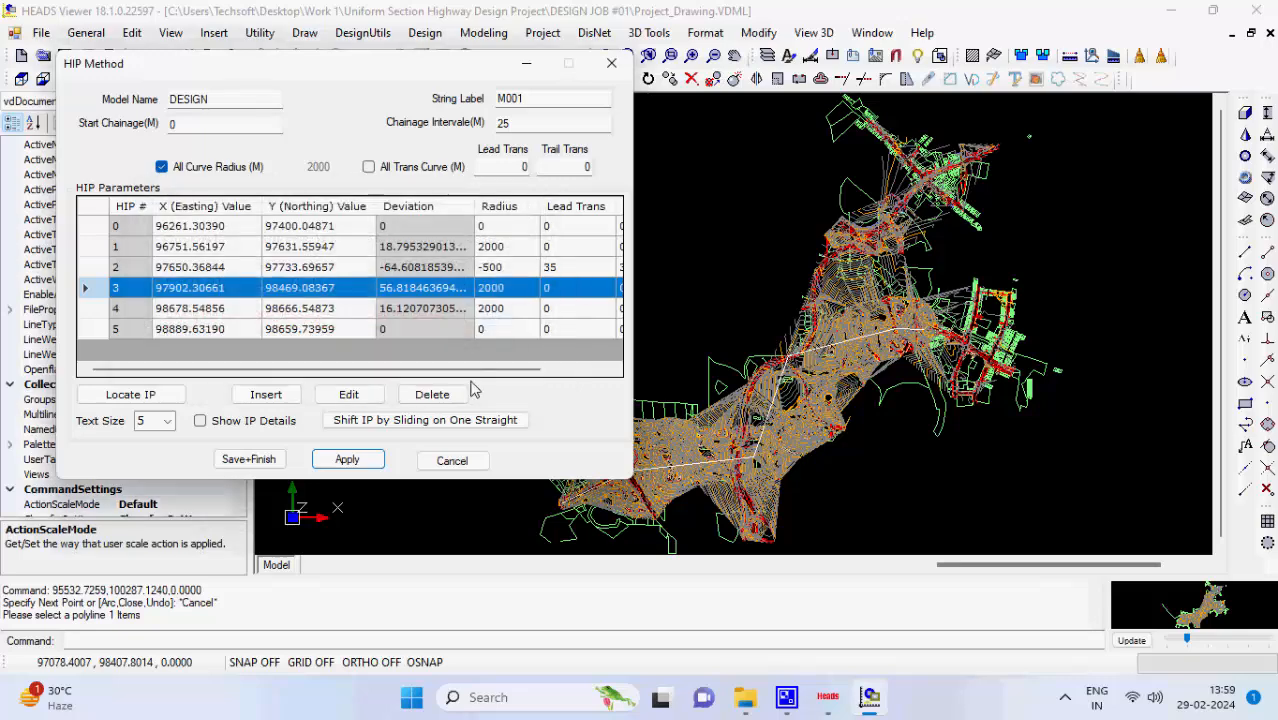
{"action": "left_click", "coordinate": [360, 463]}
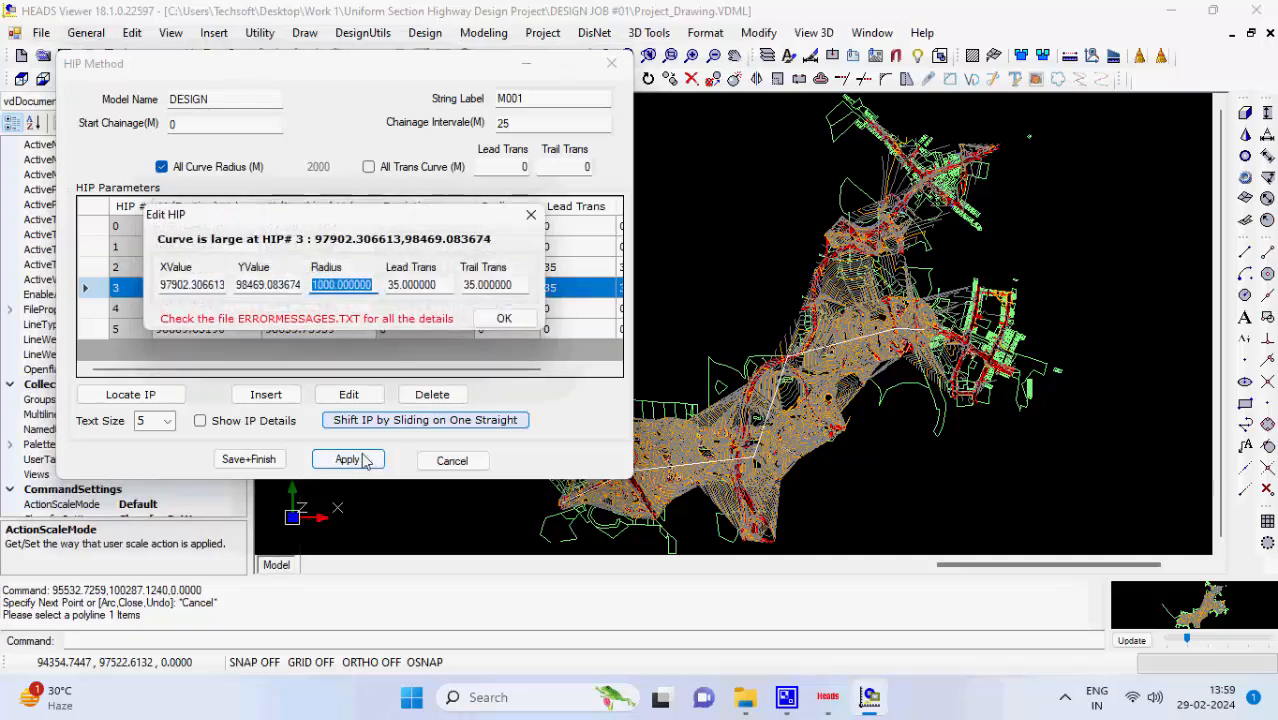
Set the curve radius of HIP 3 to 500 and apply the alignment again
{"action": "type", "text": "500"}
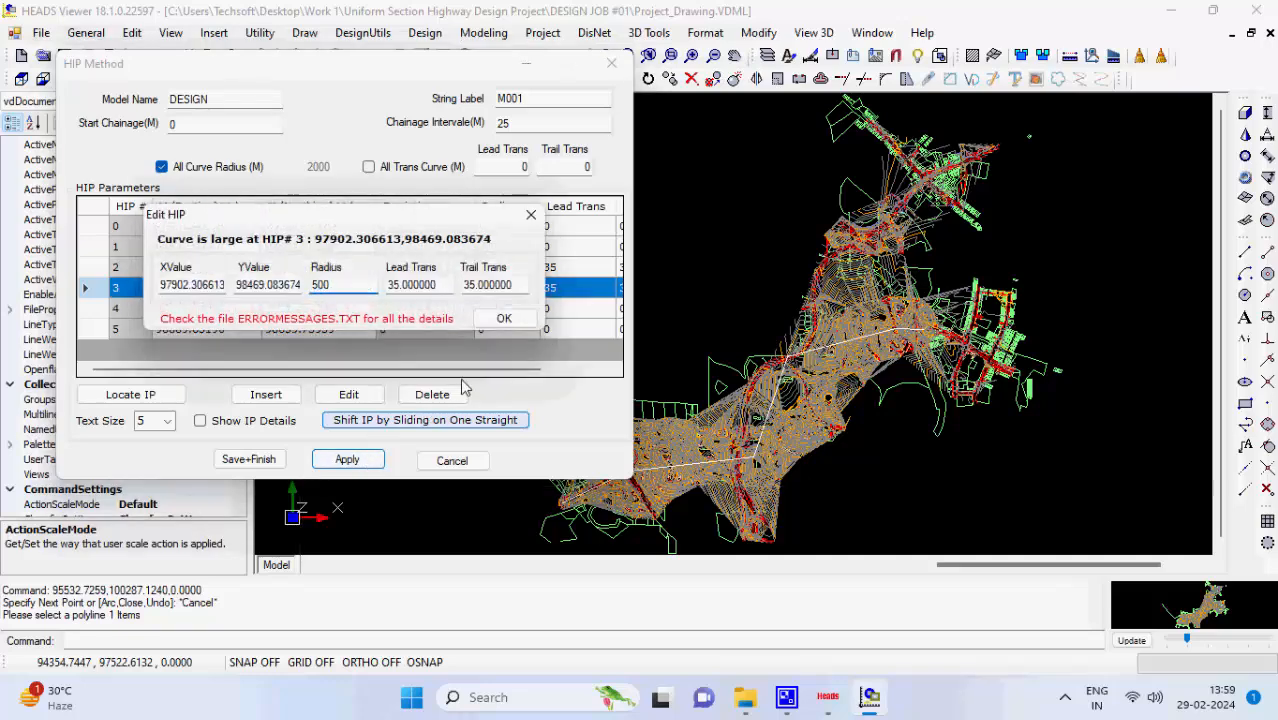
{"action": "left_click", "coordinate": [503, 318]}
{"action": "left_click", "coordinate": [358, 460]}
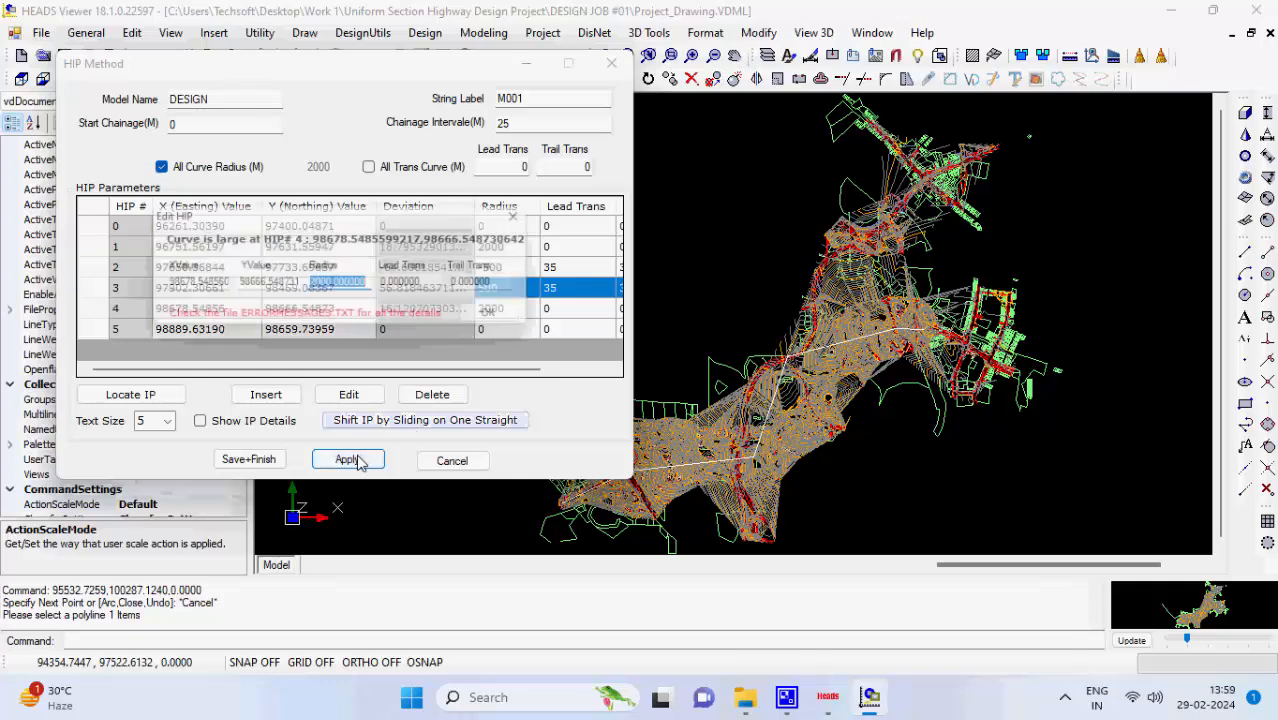
Give HIP 4 a radius of 500 with lead and trail transitions of 35, apply it, and save and finish the alignment
{"action": "type", "text": "500"}
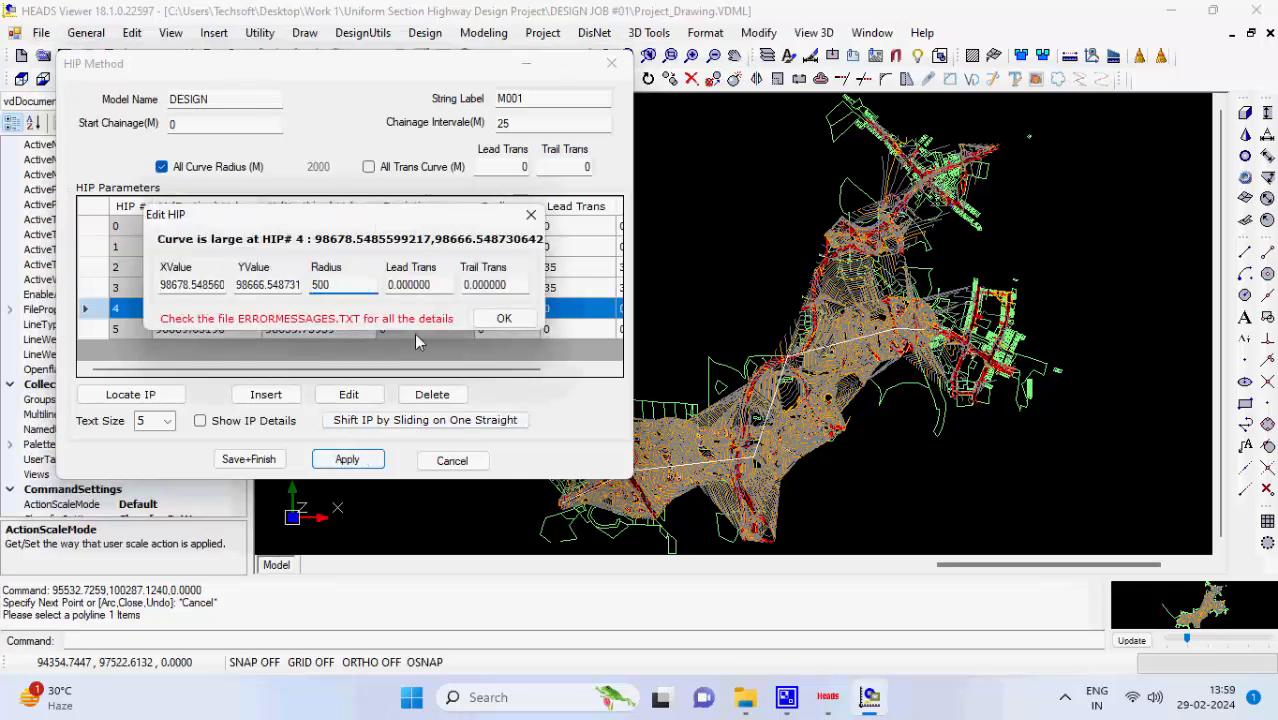
{"action": "key", "text": "Tab"}
{"action": "type", "text": "35"}
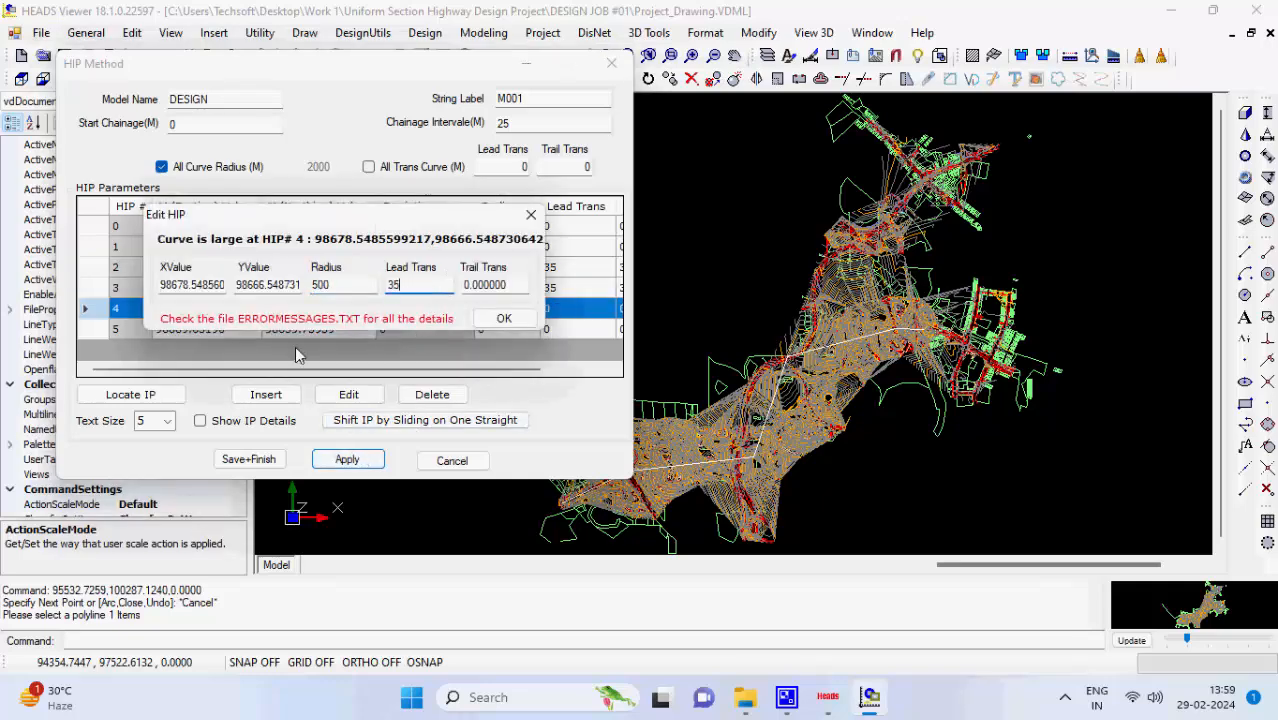
{"action": "key", "text": "Tab"}
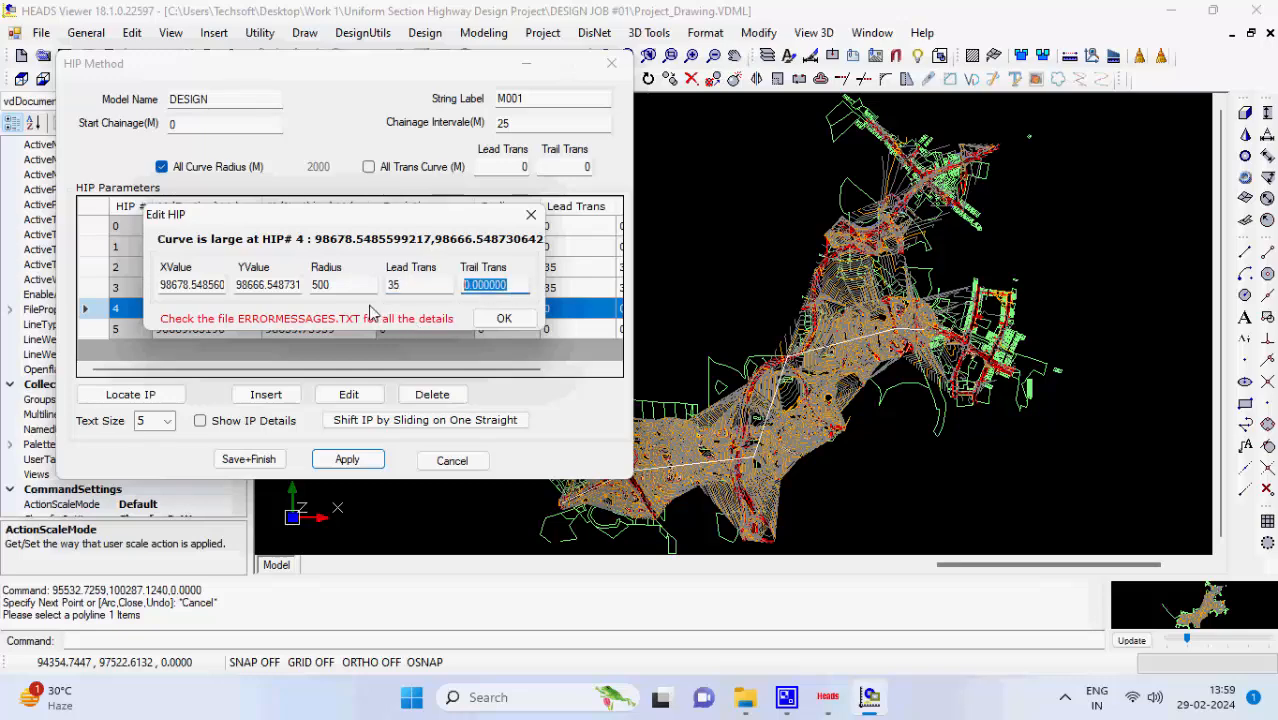
{"action": "type", "text": "35"}
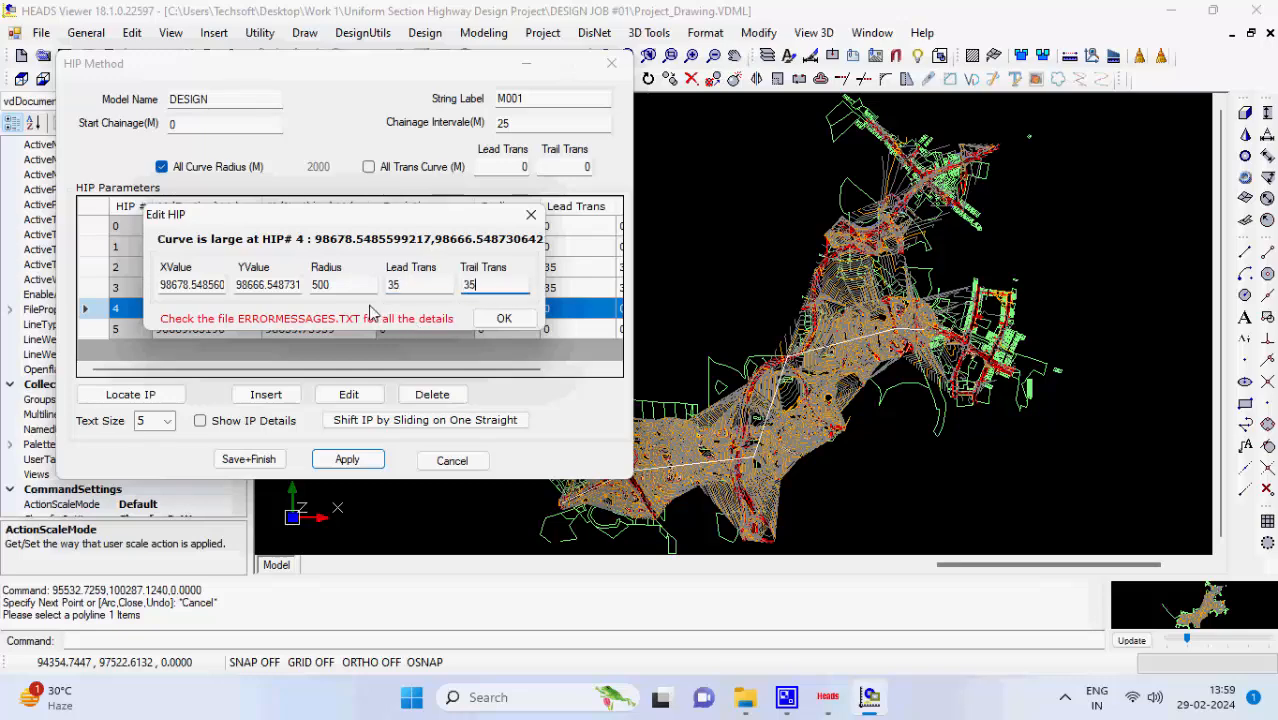
{"action": "left_click", "coordinate": [497, 324]}
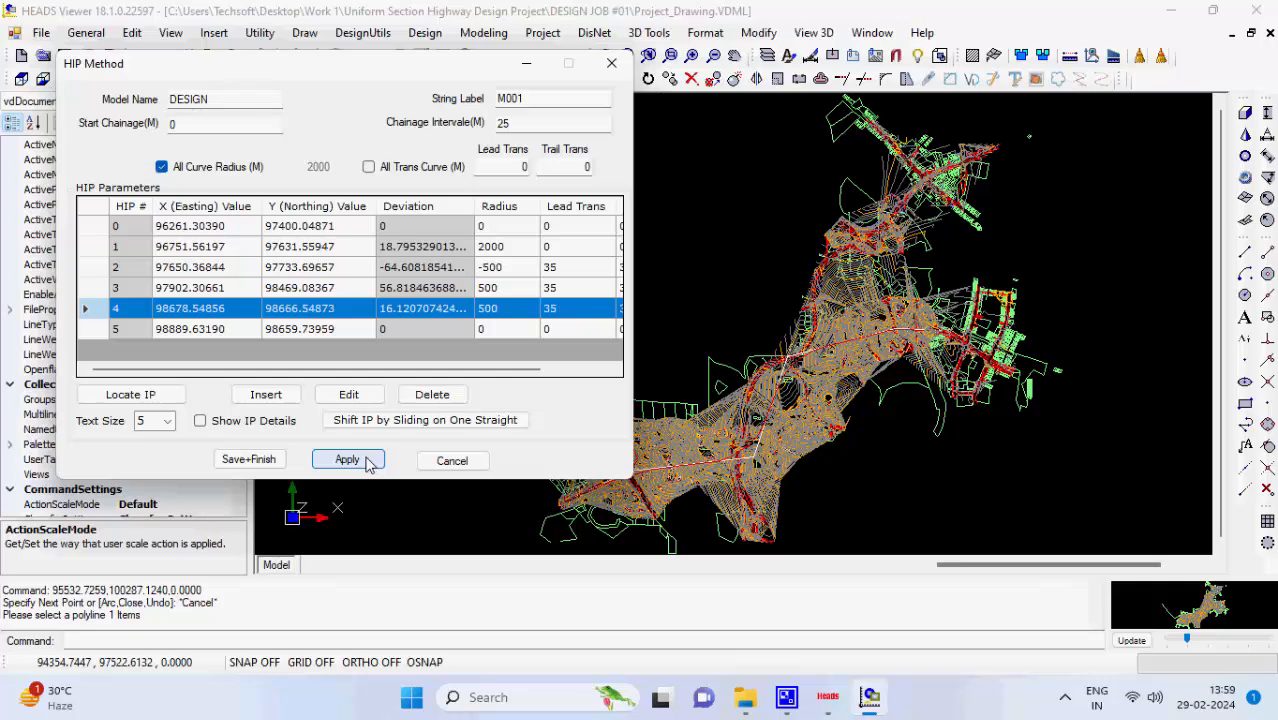
{"action": "left_click", "coordinate": [248, 459]}
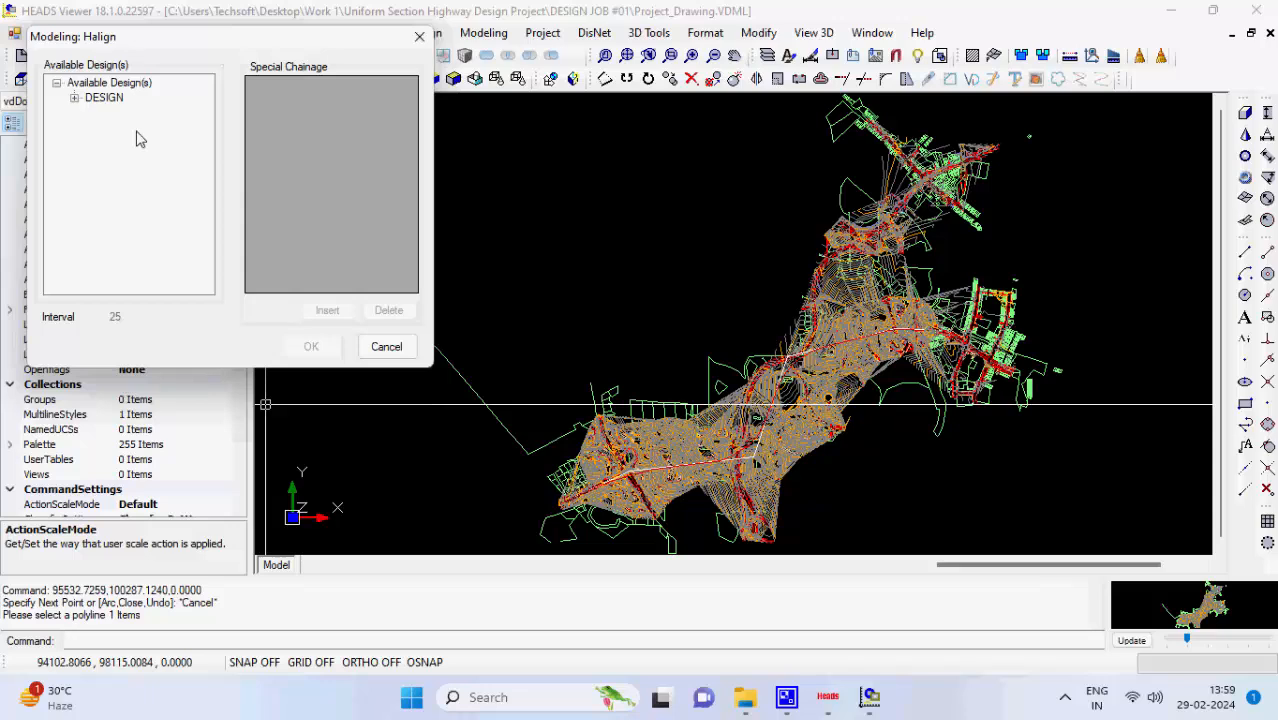
Process the horizontal alignment model for string M001 of DESIGN at an interval of 25, and close HEADS Viewer
{"action": "left_click", "coordinate": [74, 97]}
{"action": "left_click", "coordinate": [113, 112]}
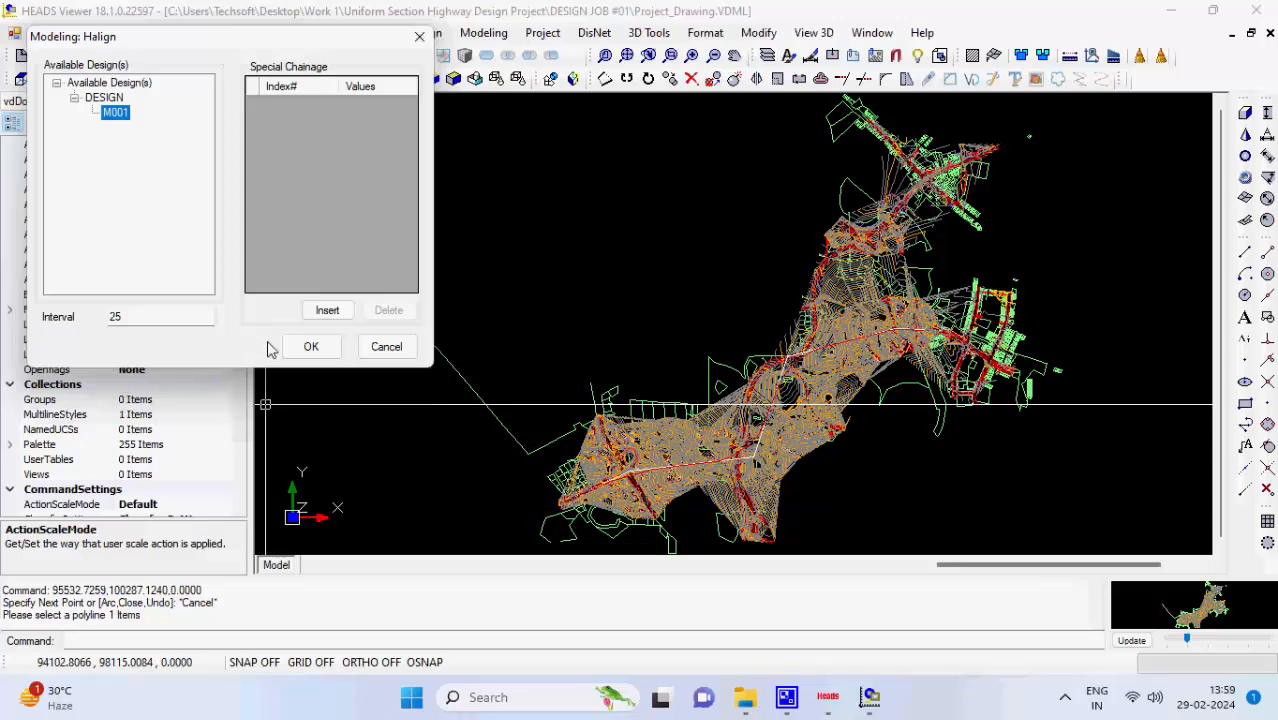
{"action": "left_click", "coordinate": [330, 352]}
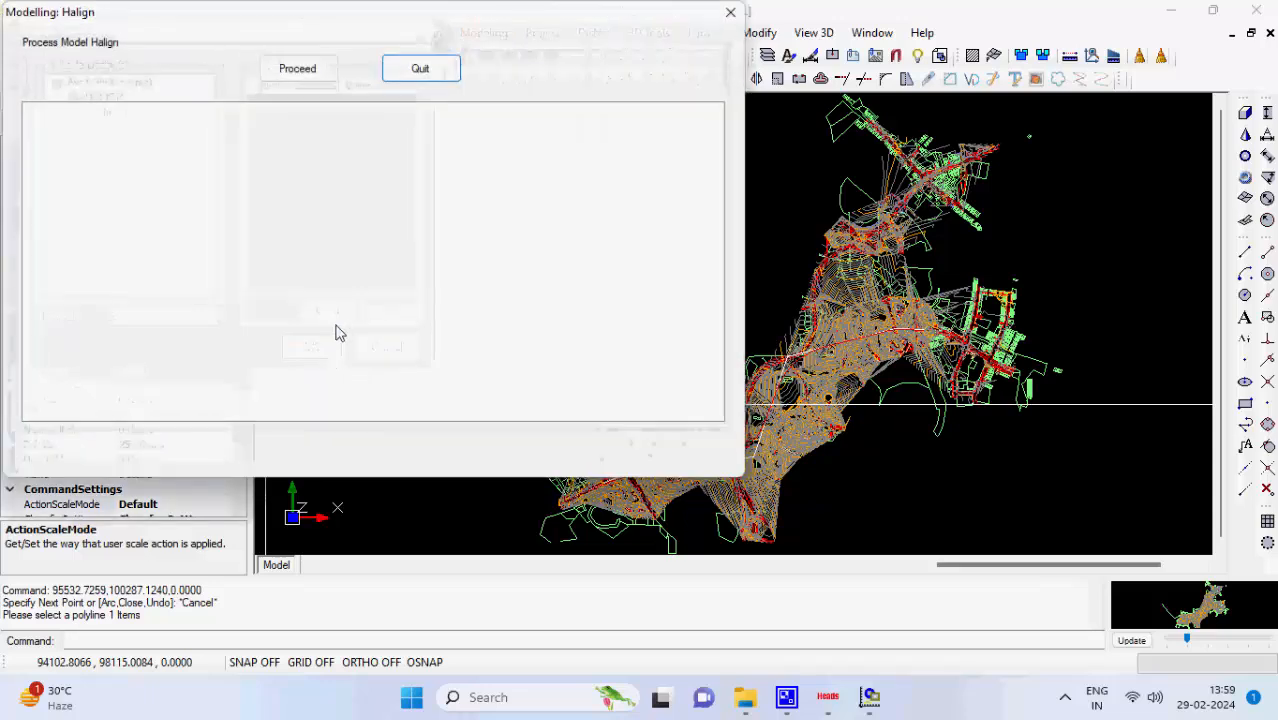
{"action": "left_click", "coordinate": [305, 72]}
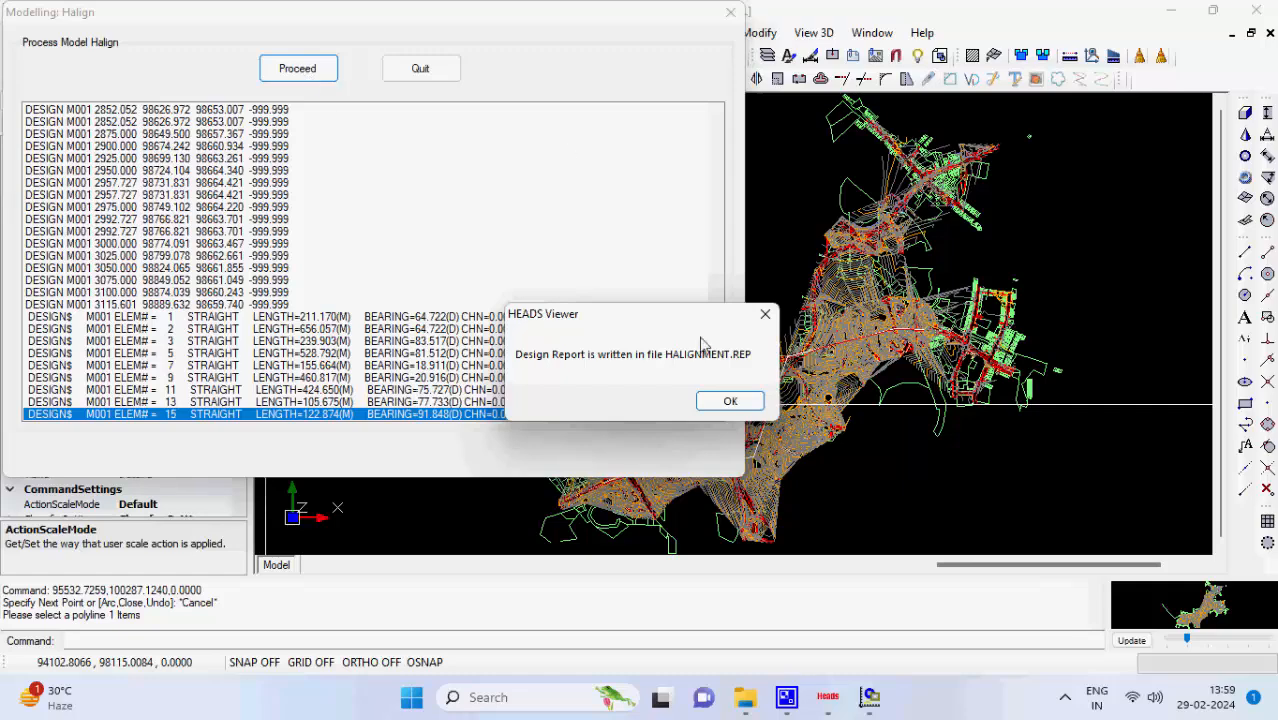
{"action": "left_click", "coordinate": [730, 401]}
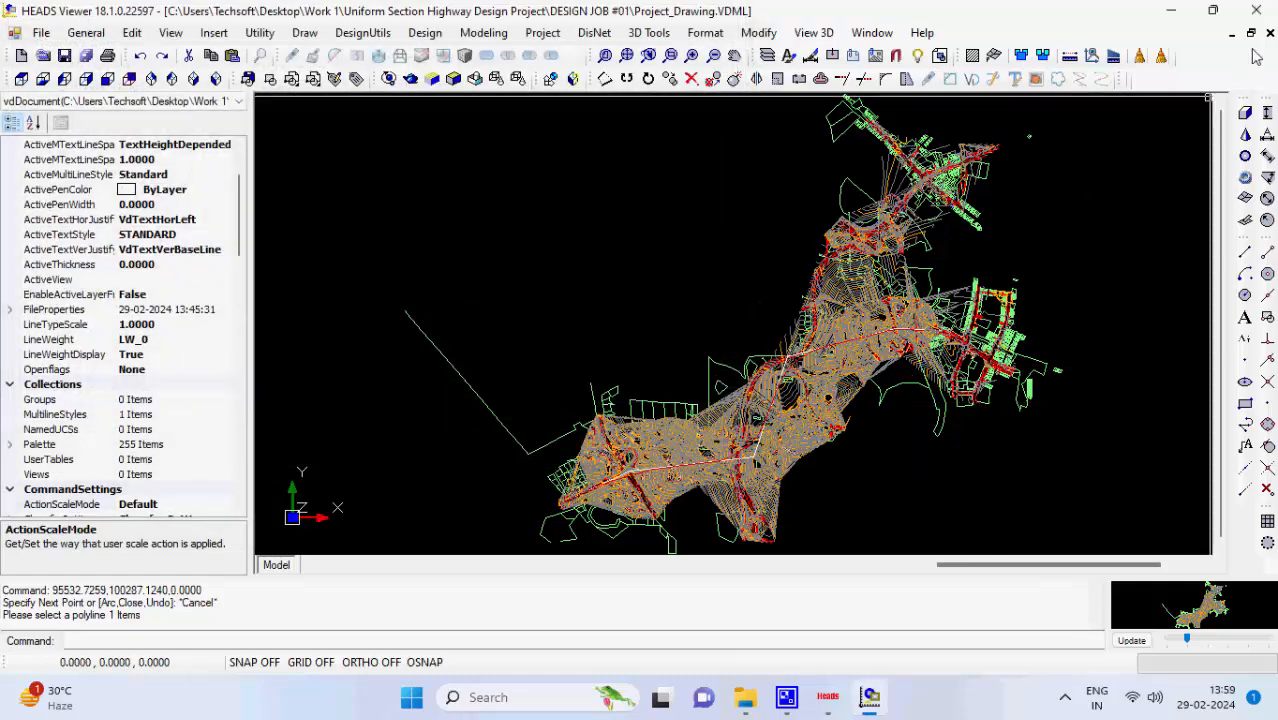
{"action": "left_click", "coordinate": [1256, 10]}
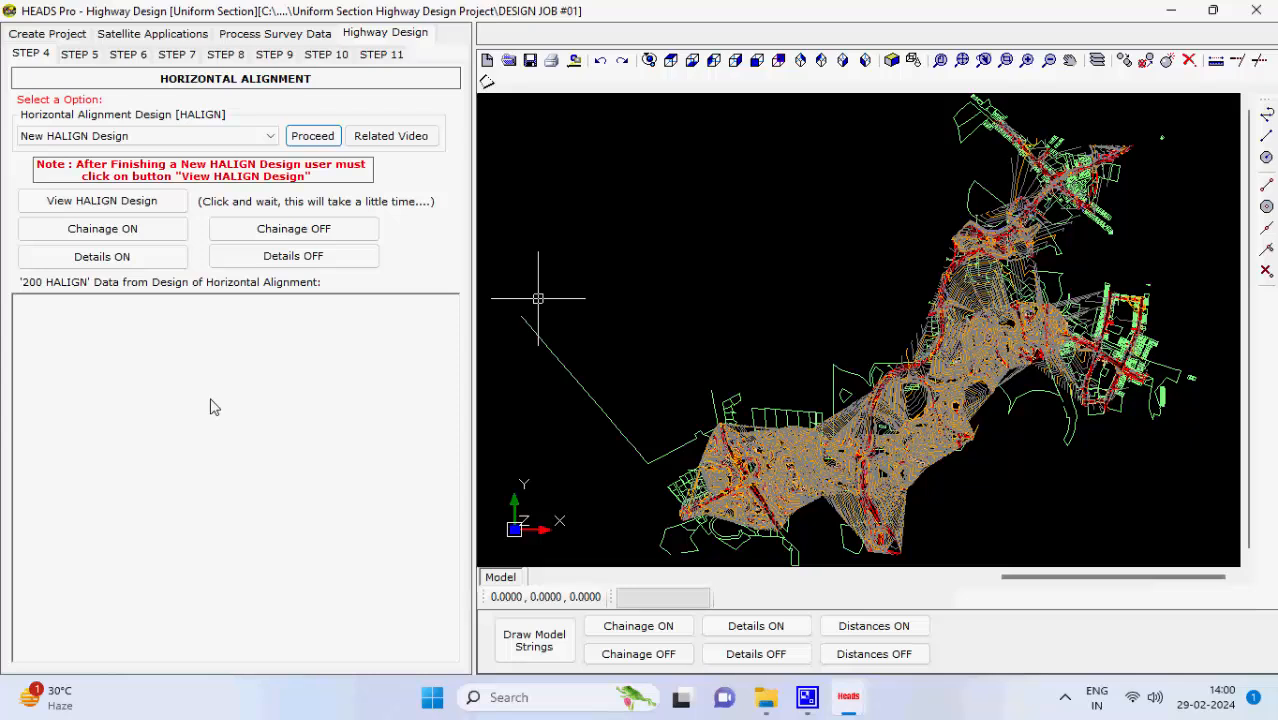
Display the M001 horizontal alignment in the project drawing with right-side XXXX+YYY chainages at interval 100 and all alignment details at text size 5
{"action": "left_click", "coordinate": [160, 208]}
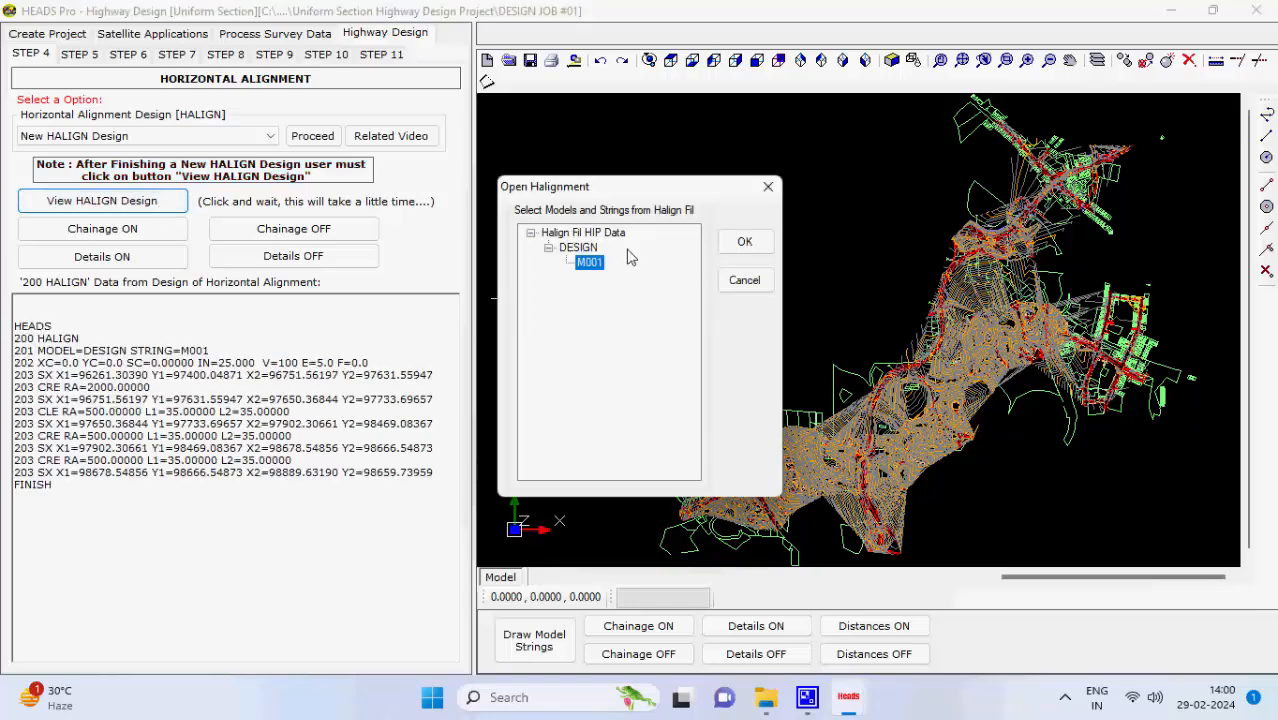
{"action": "left_click", "coordinate": [743, 243]}
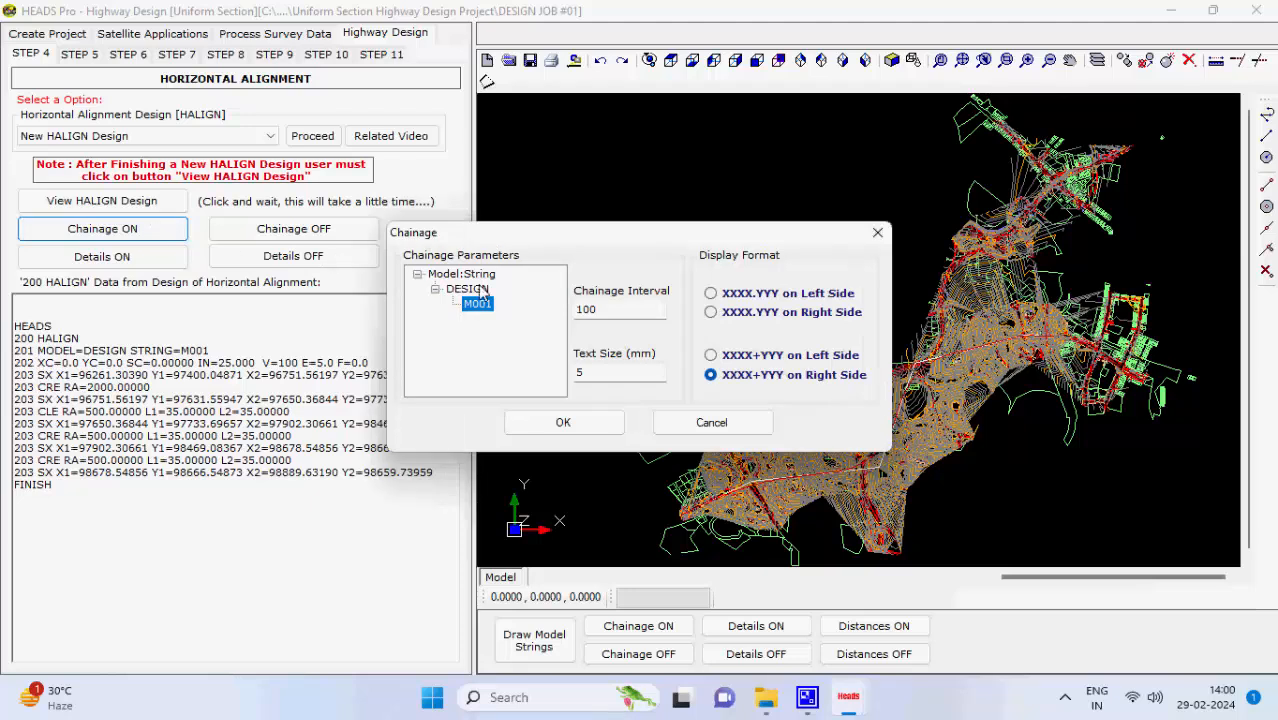
{"action": "left_click", "coordinate": [600, 422]}
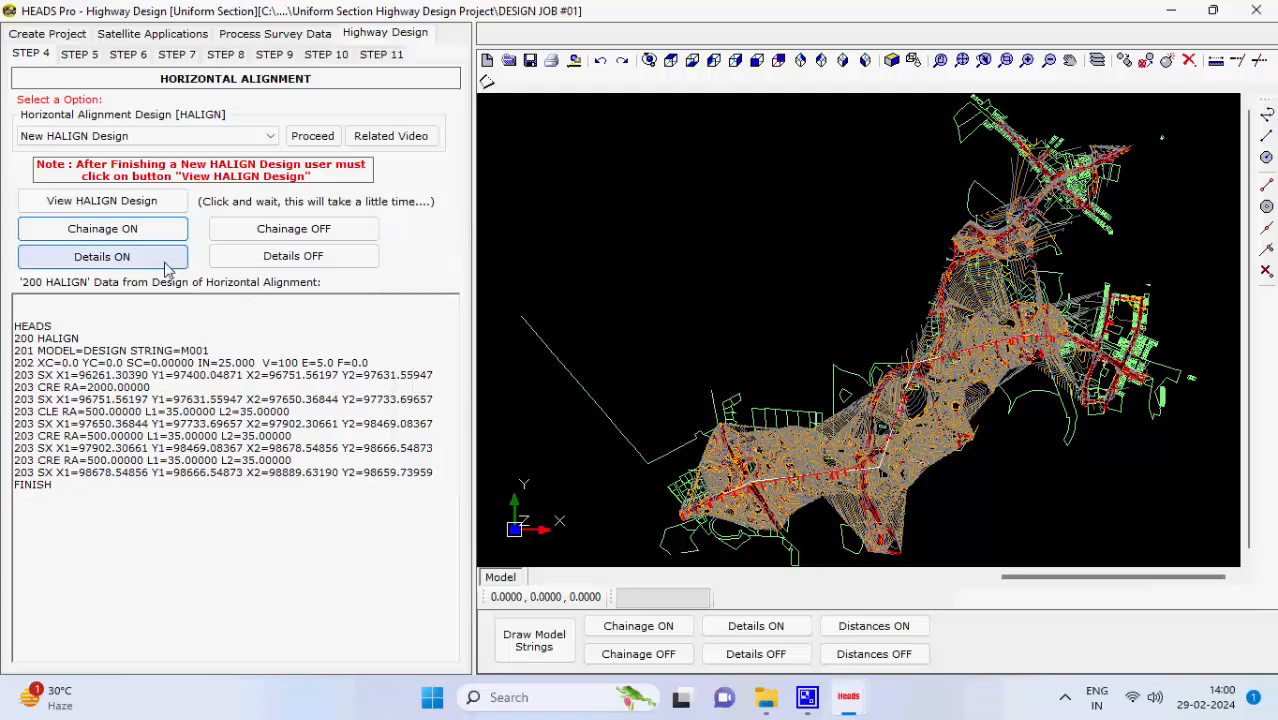
{"action": "left_click", "coordinate": [166, 265]}
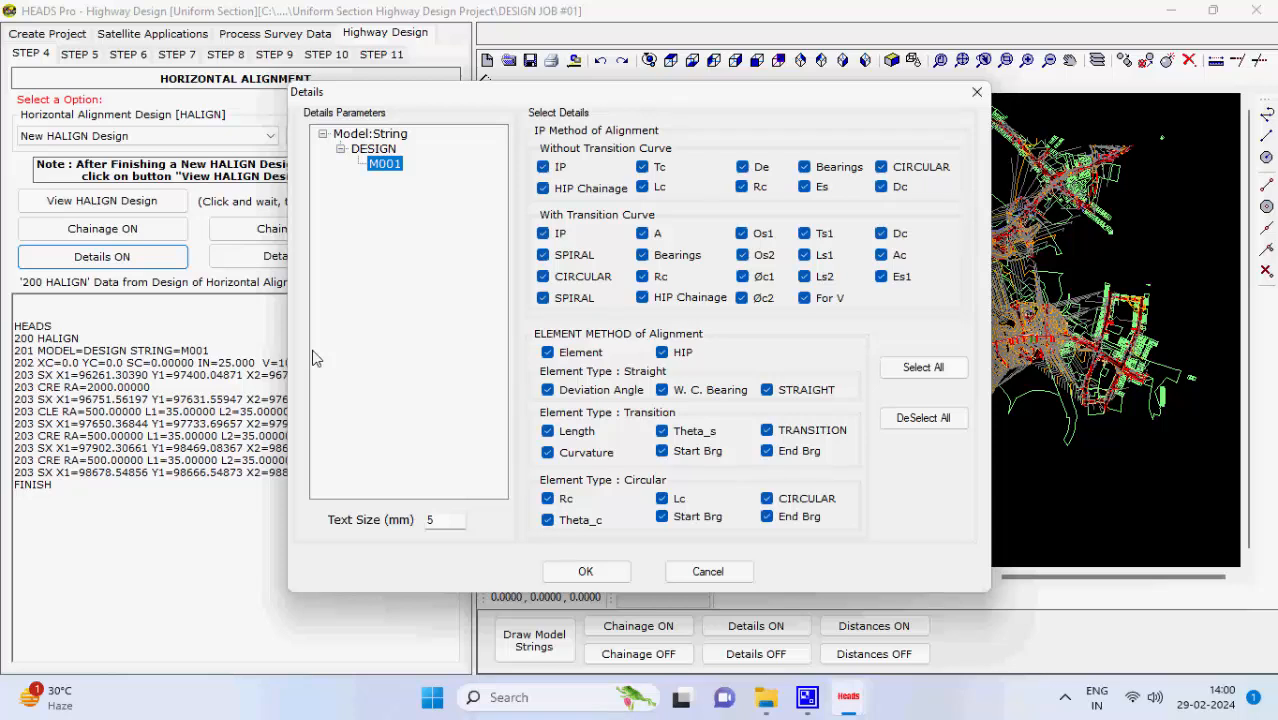
{"action": "left_click", "coordinate": [603, 571]}
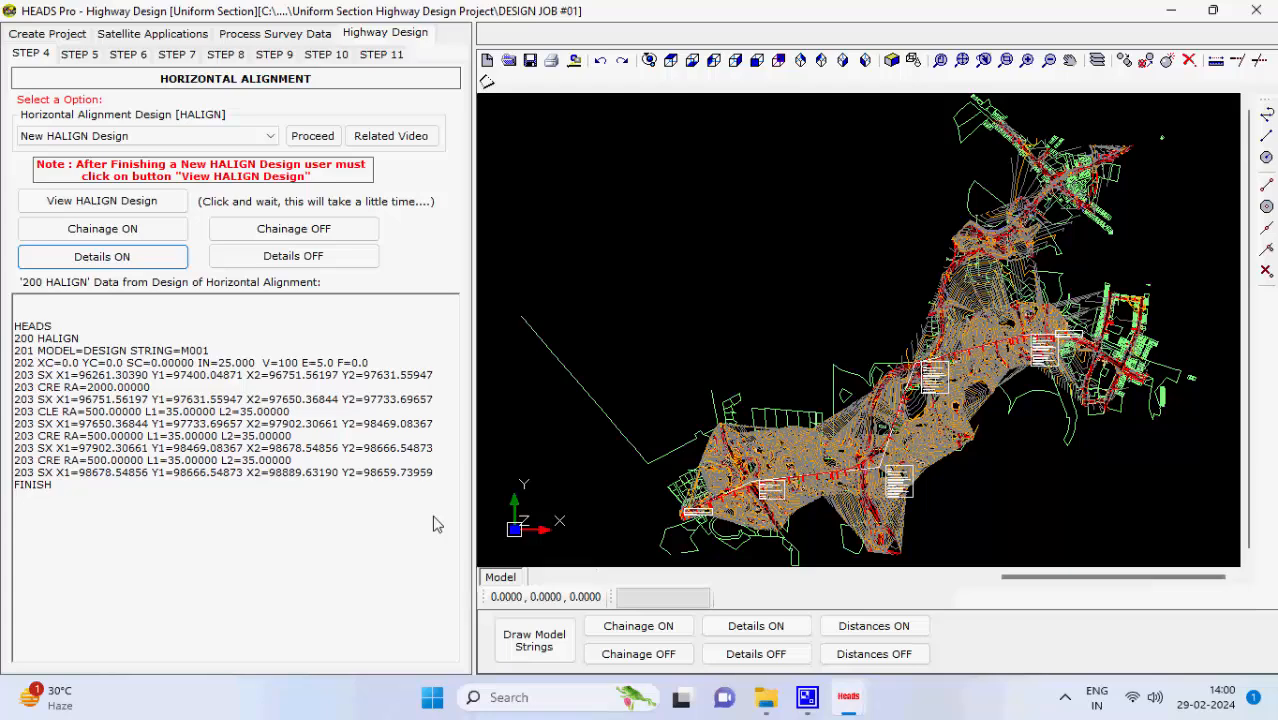
Create the ground long section for the vertical profile and draw it with an X scale of 1 and a Y scale of 10
{"action": "left_click", "coordinate": [80, 55]}
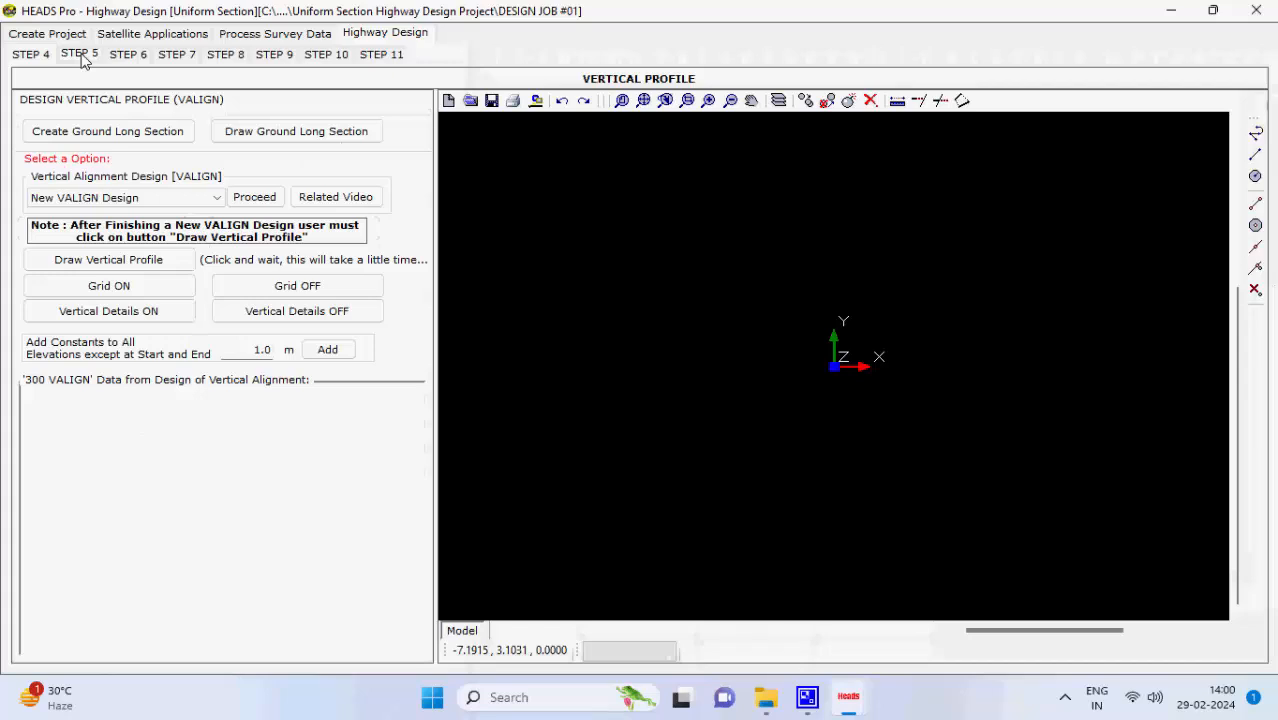
{"action": "left_click", "coordinate": [174, 138]}
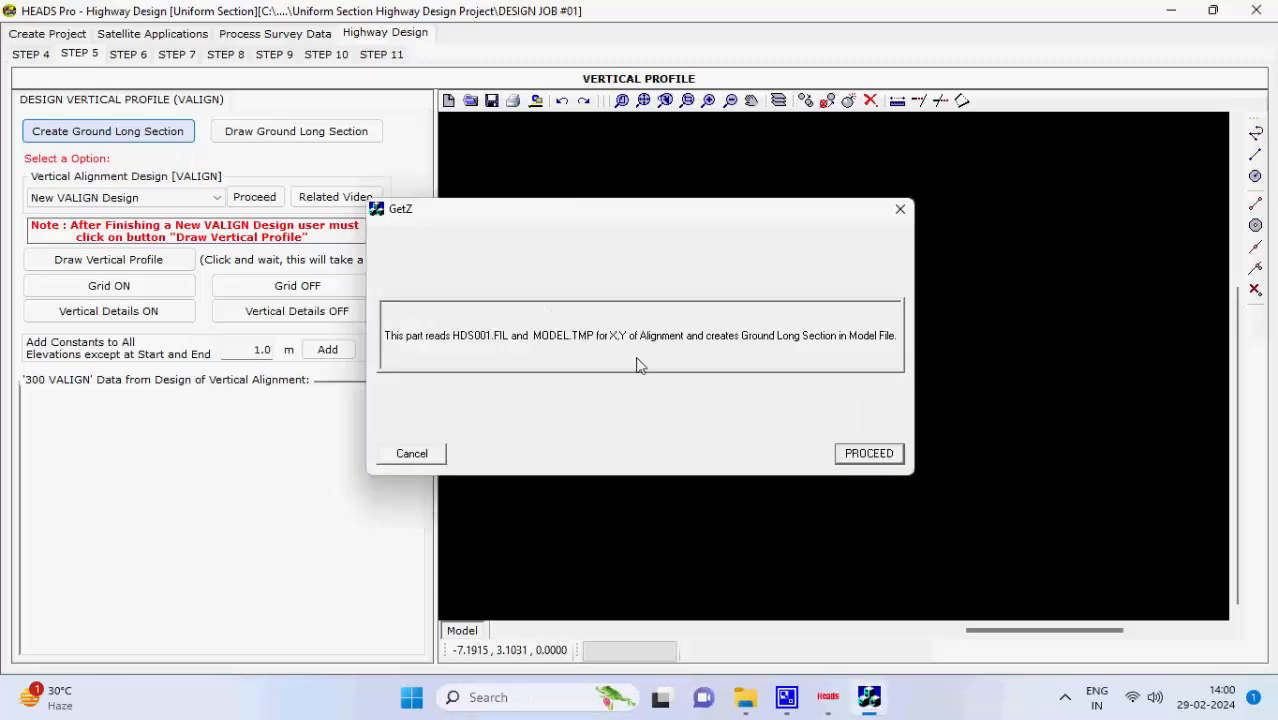
{"action": "left_click", "coordinate": [860, 455]}
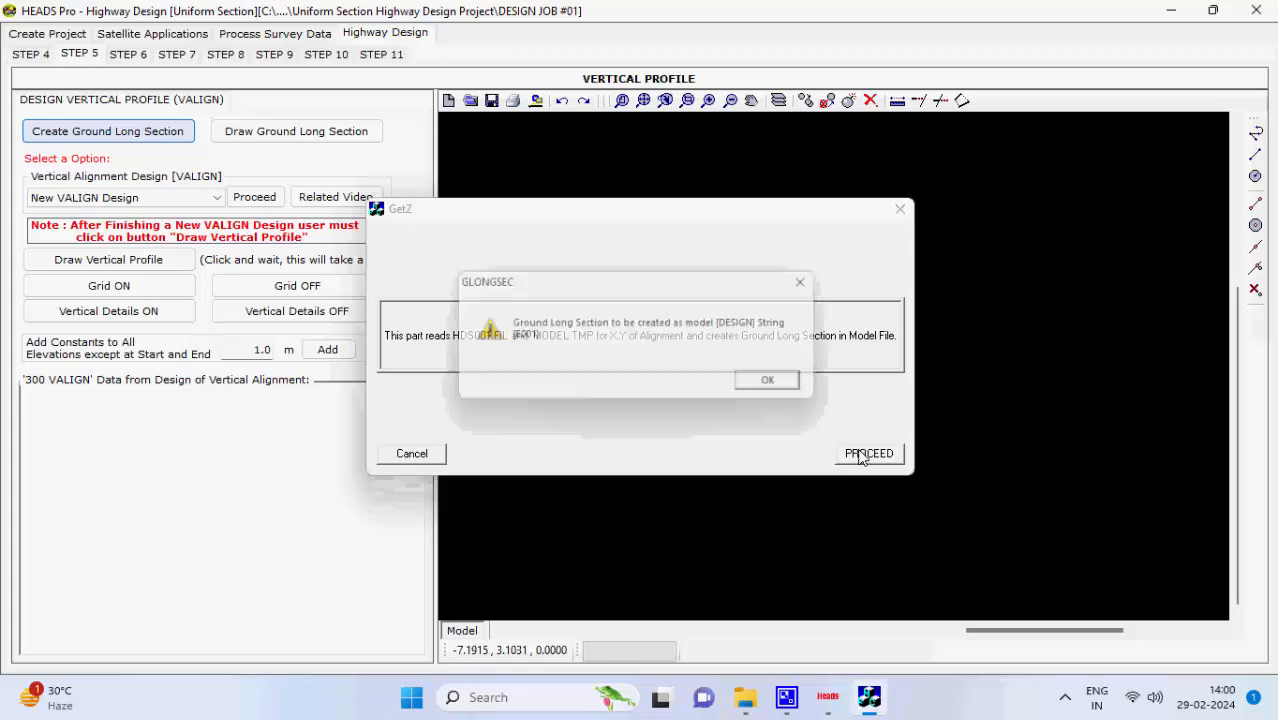
{"action": "left_click", "coordinate": [777, 389]}
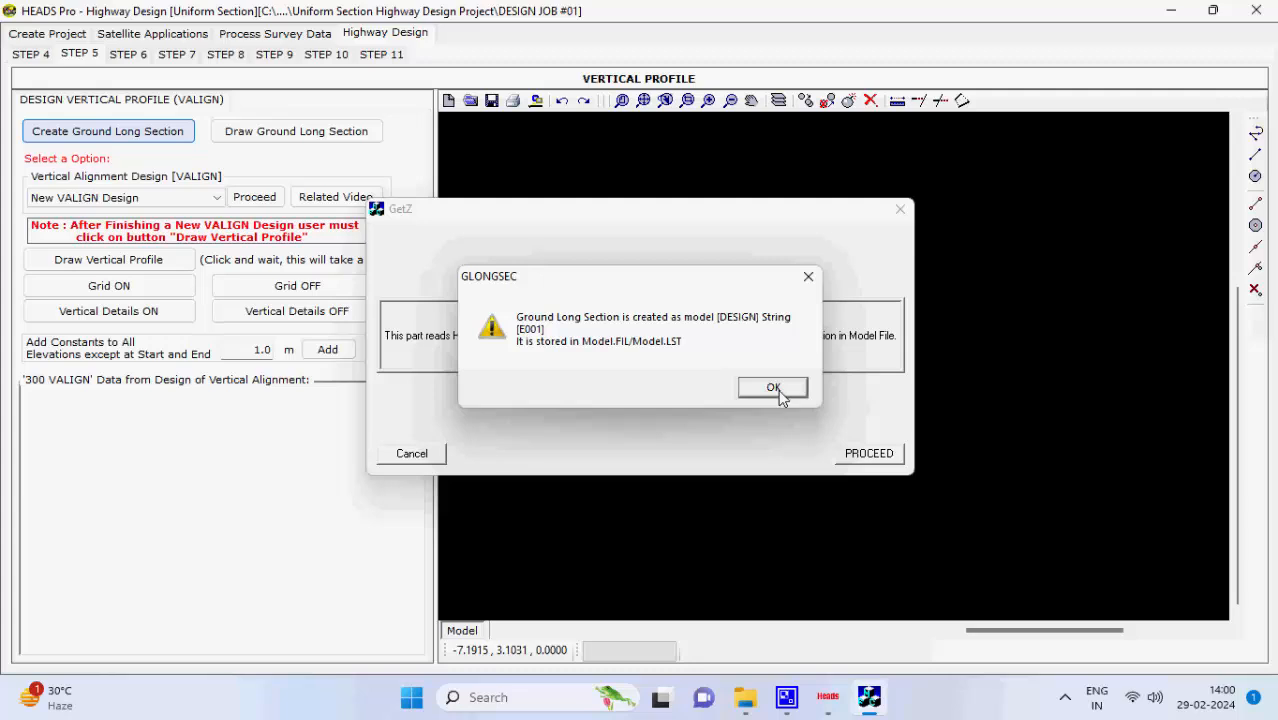
{"action": "left_click", "coordinate": [773, 389]}
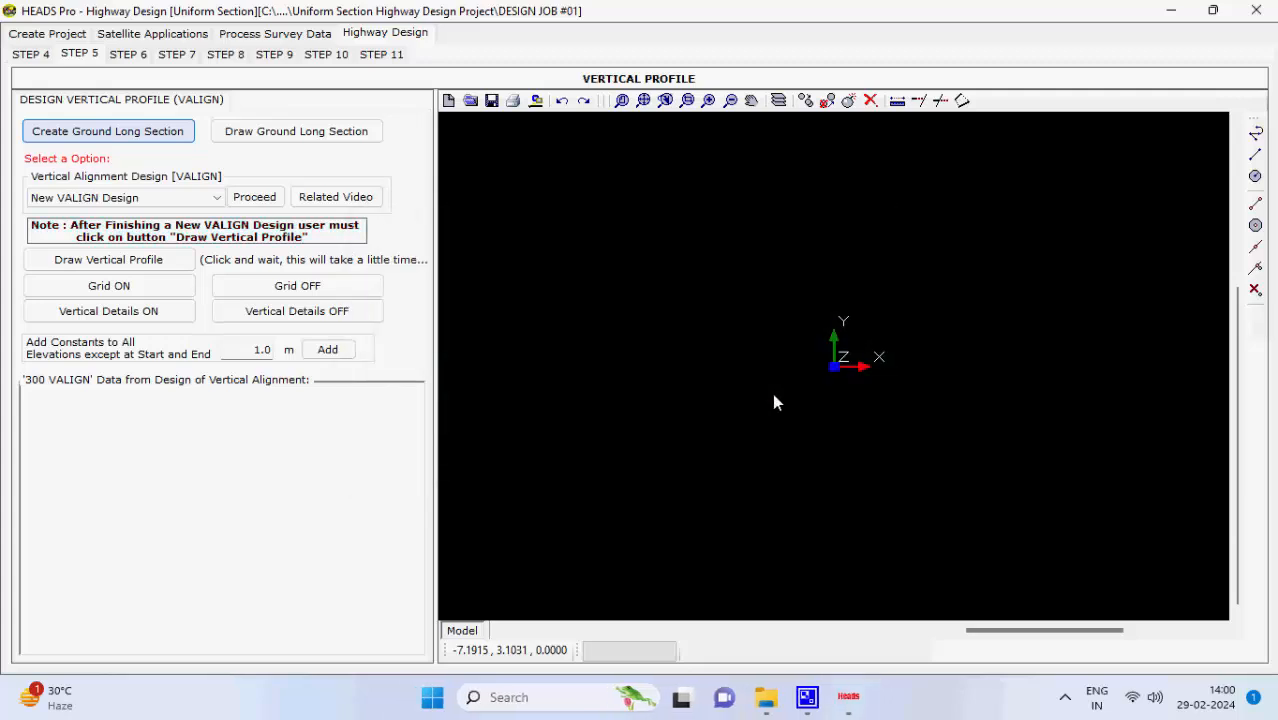
{"action": "left_click", "coordinate": [378, 135]}
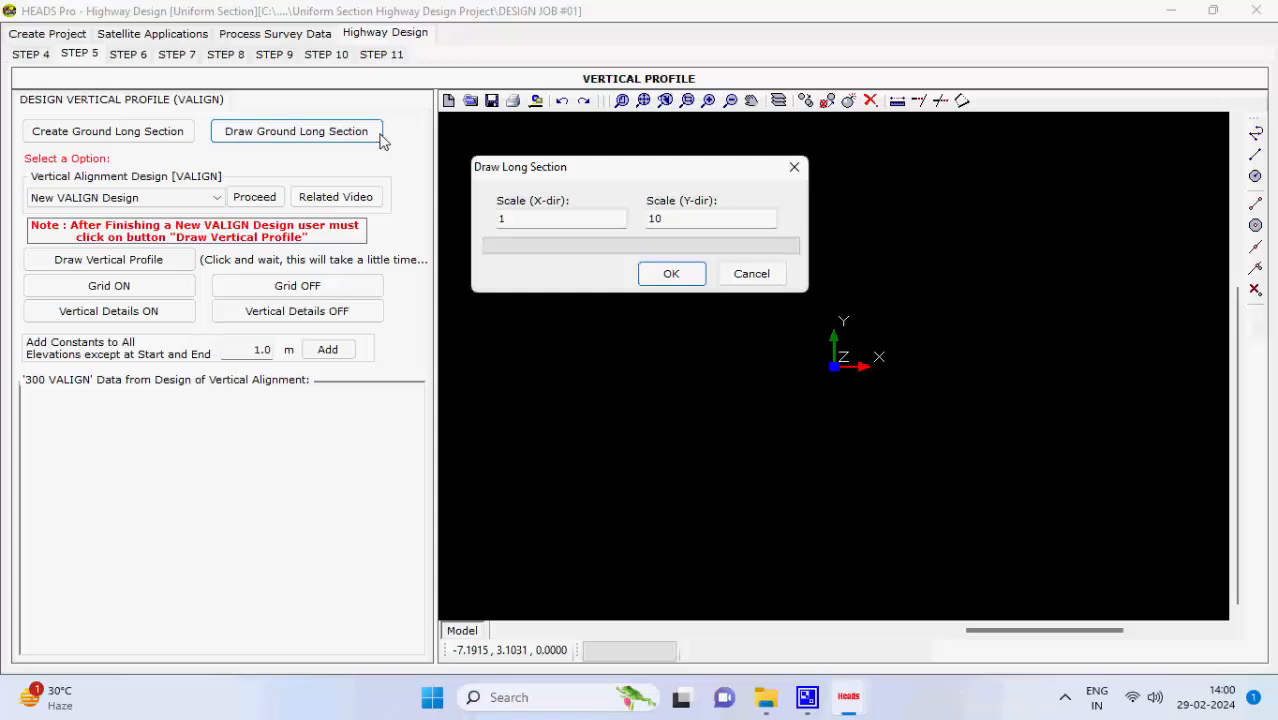
{"action": "left_click", "coordinate": [671, 277]}
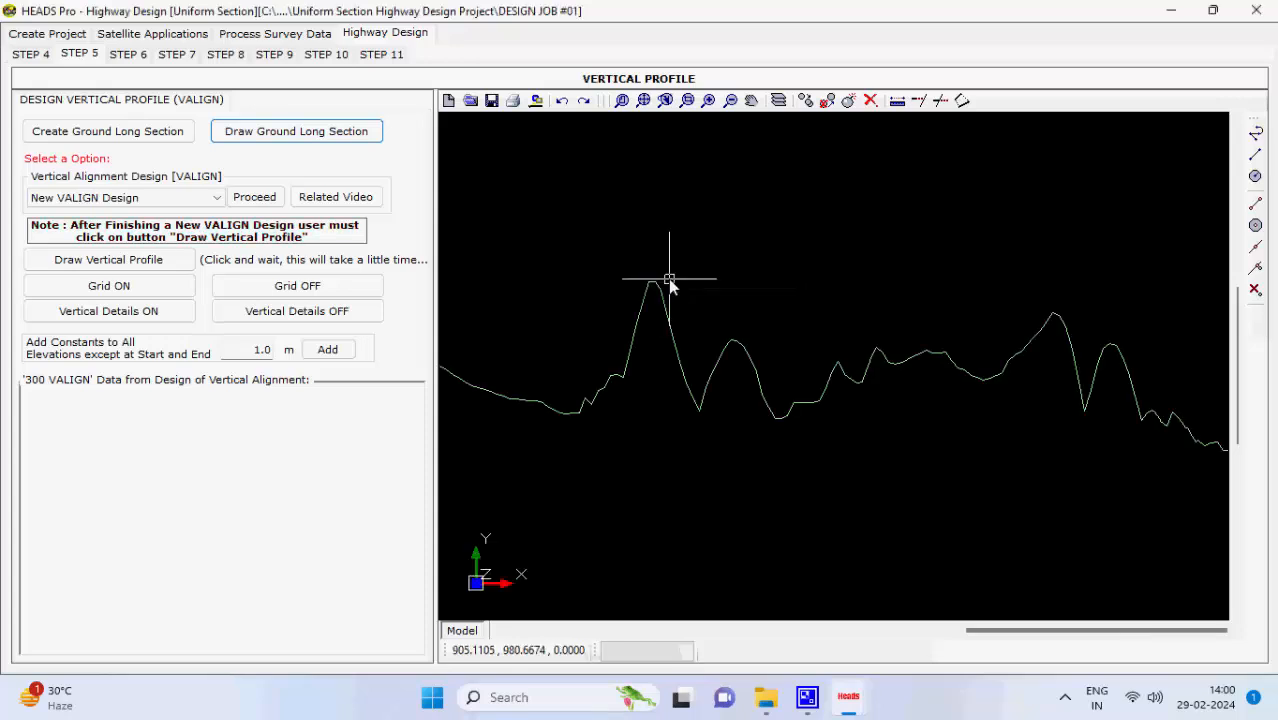
Choose Process VALIGN Design Data and copy the HEADS to FINISH block from VALIGN Data File.TXT into the 300 VALIGN data
{"action": "left_click", "coordinate": [216, 197]}
{"action": "left_click", "coordinate": [213, 242]}
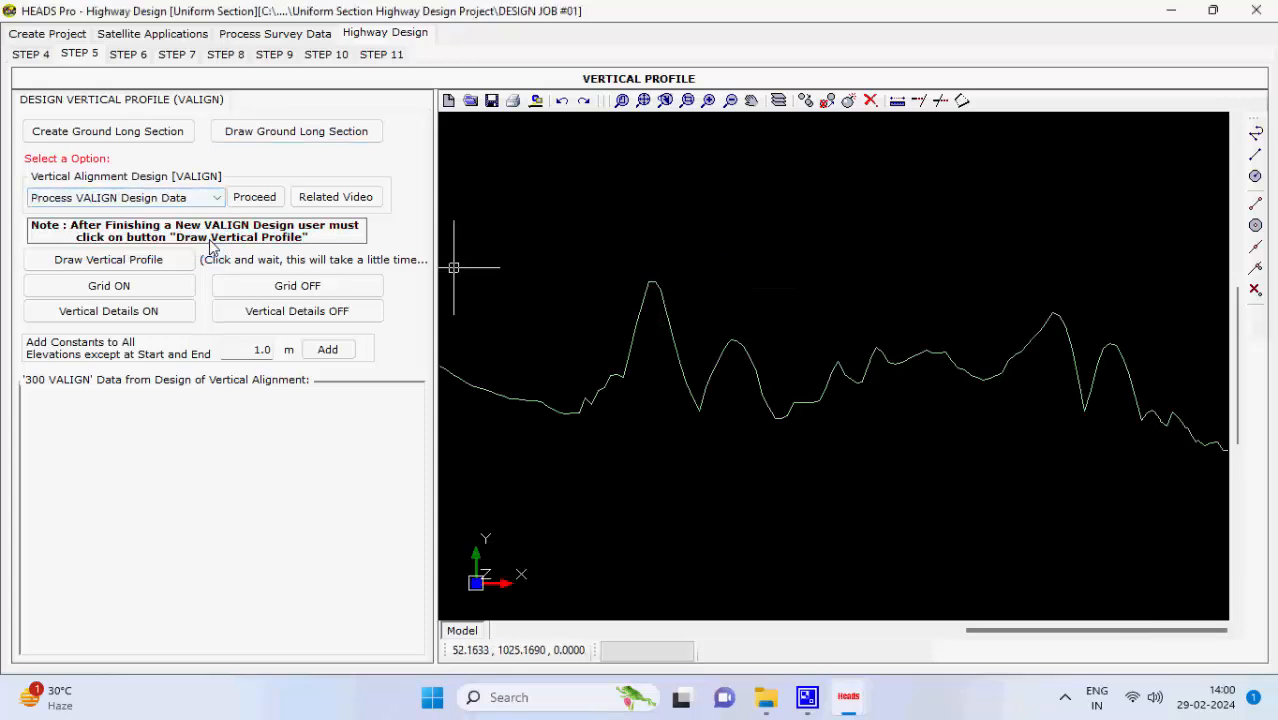
{"action": "left_click", "coordinate": [768, 697]}
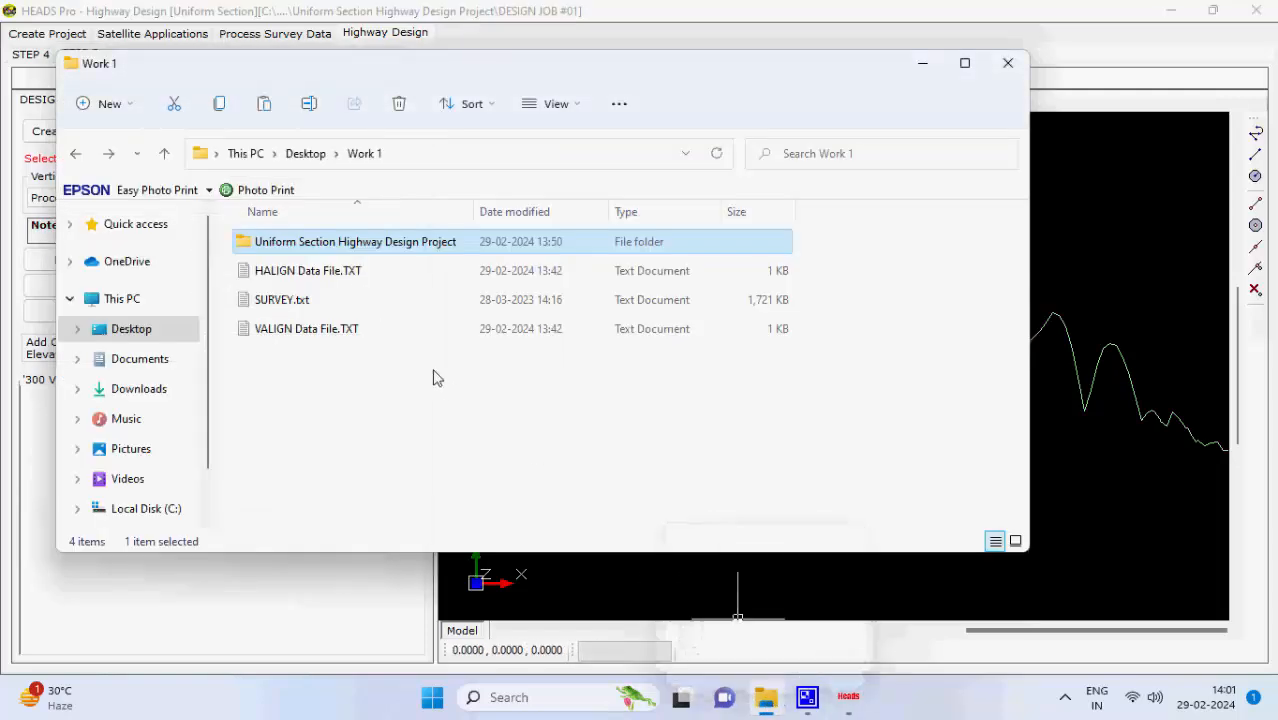
{"action": "double_click", "coordinate": [397, 331]}
{"action": "left_click_drag", "start_coordinate": [540, 425], "coordinate": [405, 232]}
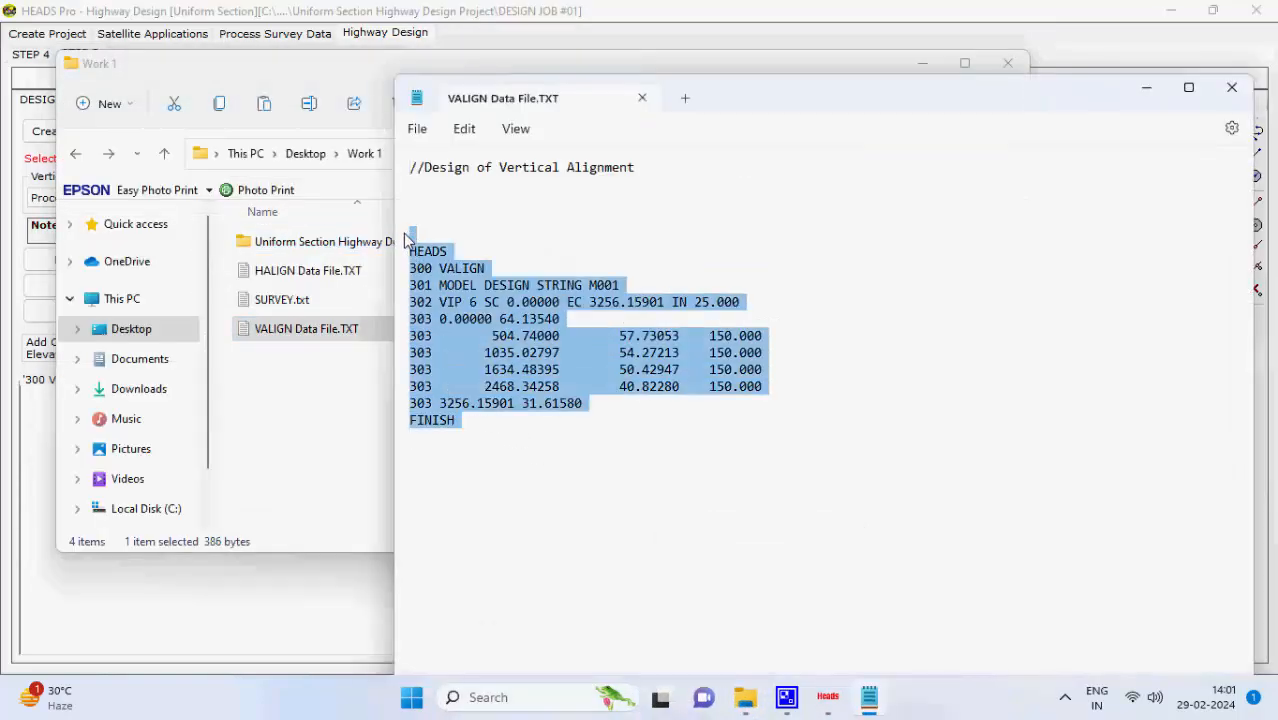
{"action": "key", "text": "ctrl+c"}
{"action": "left_click", "coordinate": [922, 65]}
{"action": "left_click", "coordinate": [201, 424]}
{"action": "key", "text": "ctrl+v"}
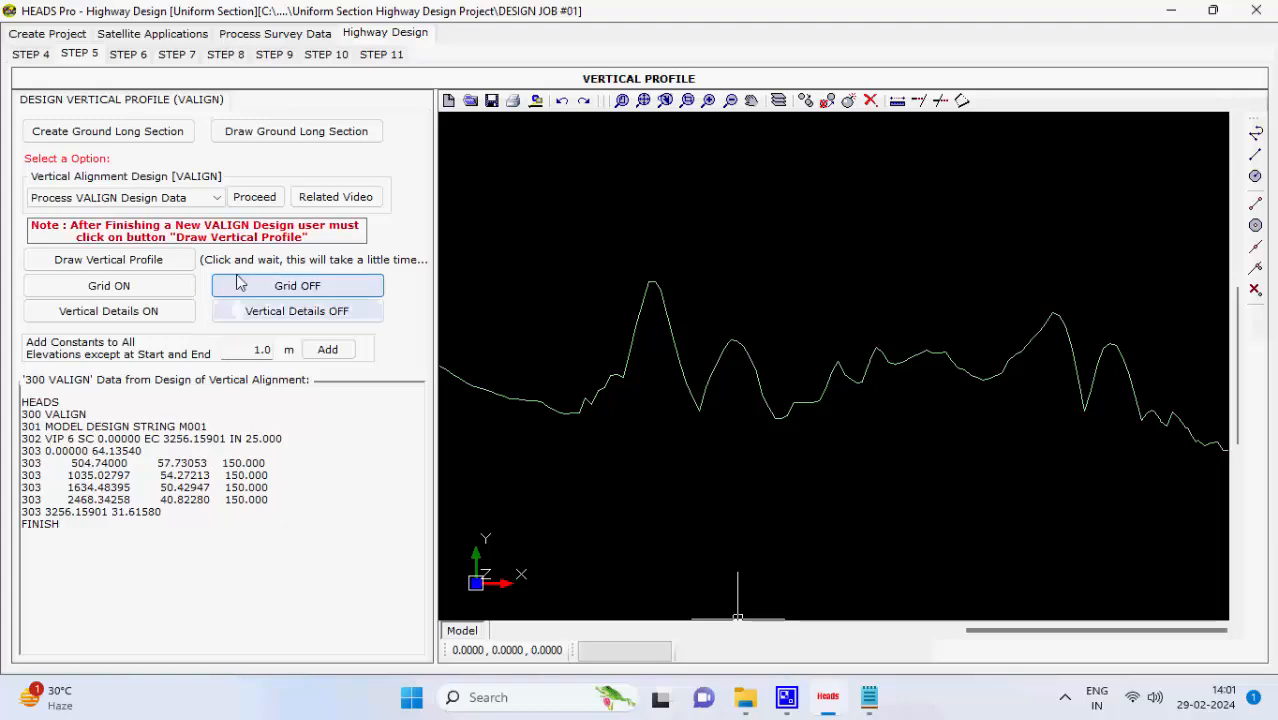
Process the copied 300 VALIGN design data for string M001 through to the design report and finish the Valign run
{"action": "left_click", "coordinate": [256, 198]}
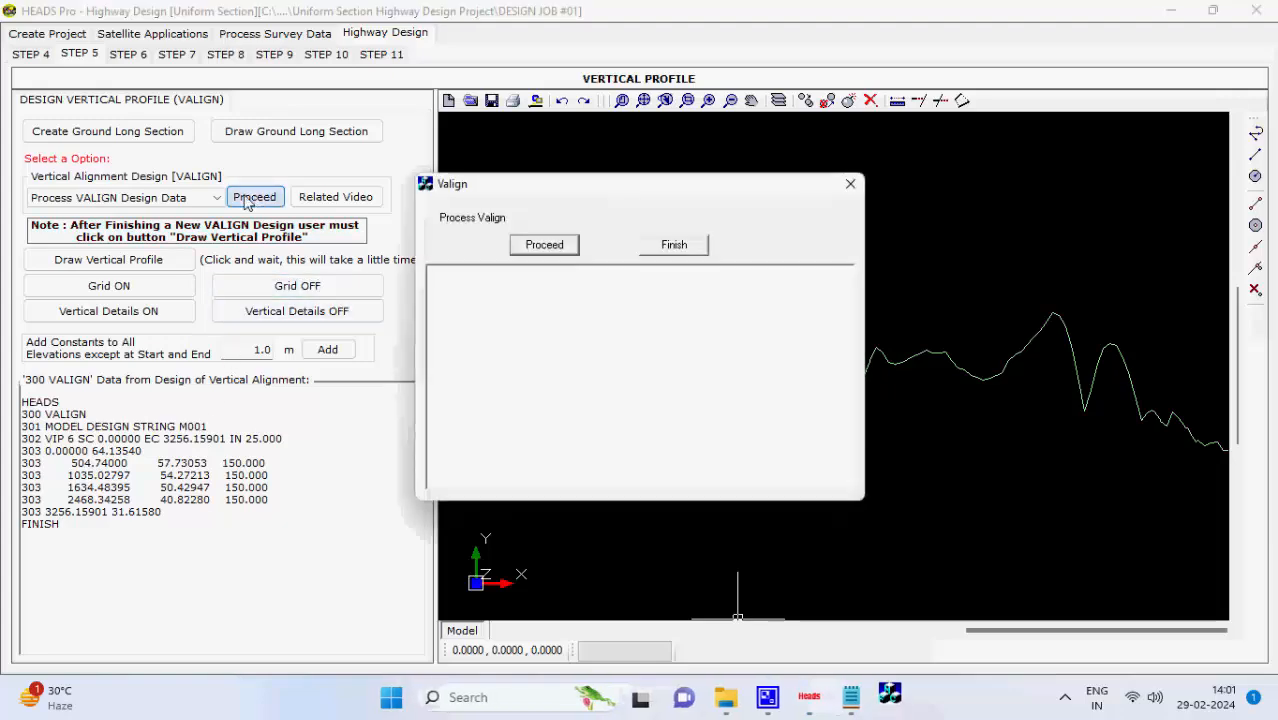
{"action": "left_click", "coordinate": [556, 252]}
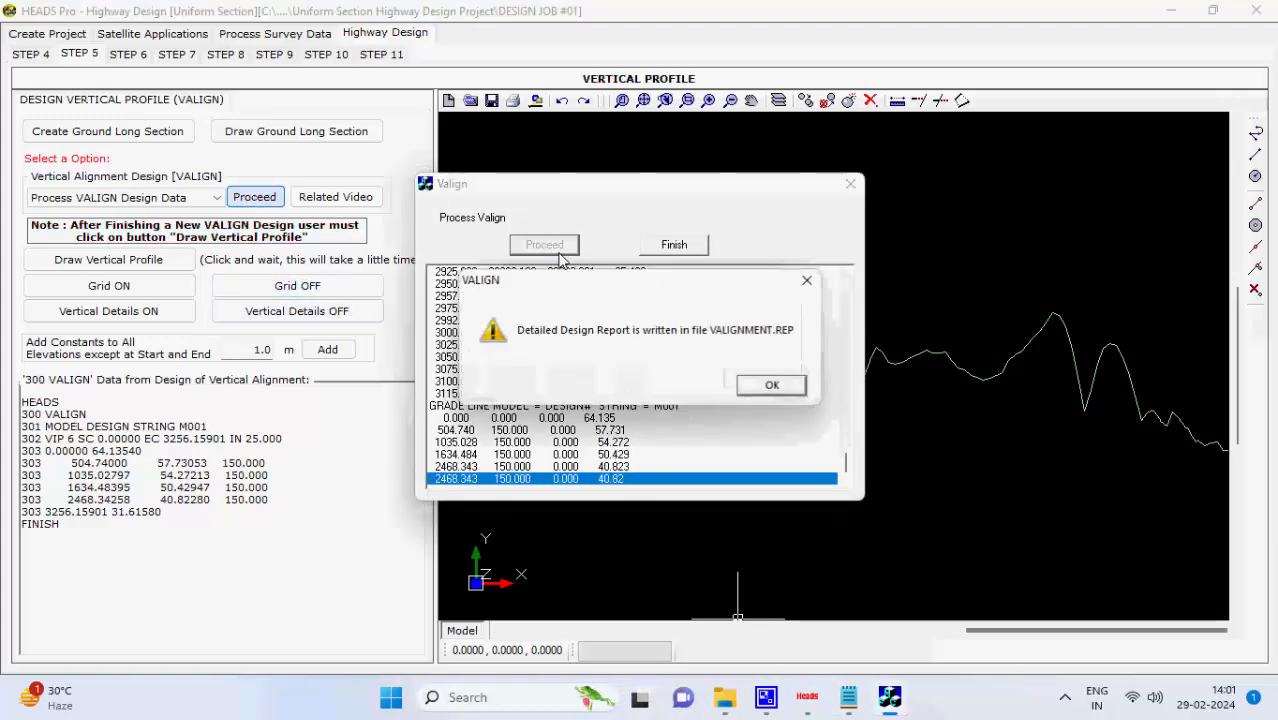
{"action": "left_click", "coordinate": [767, 382]}
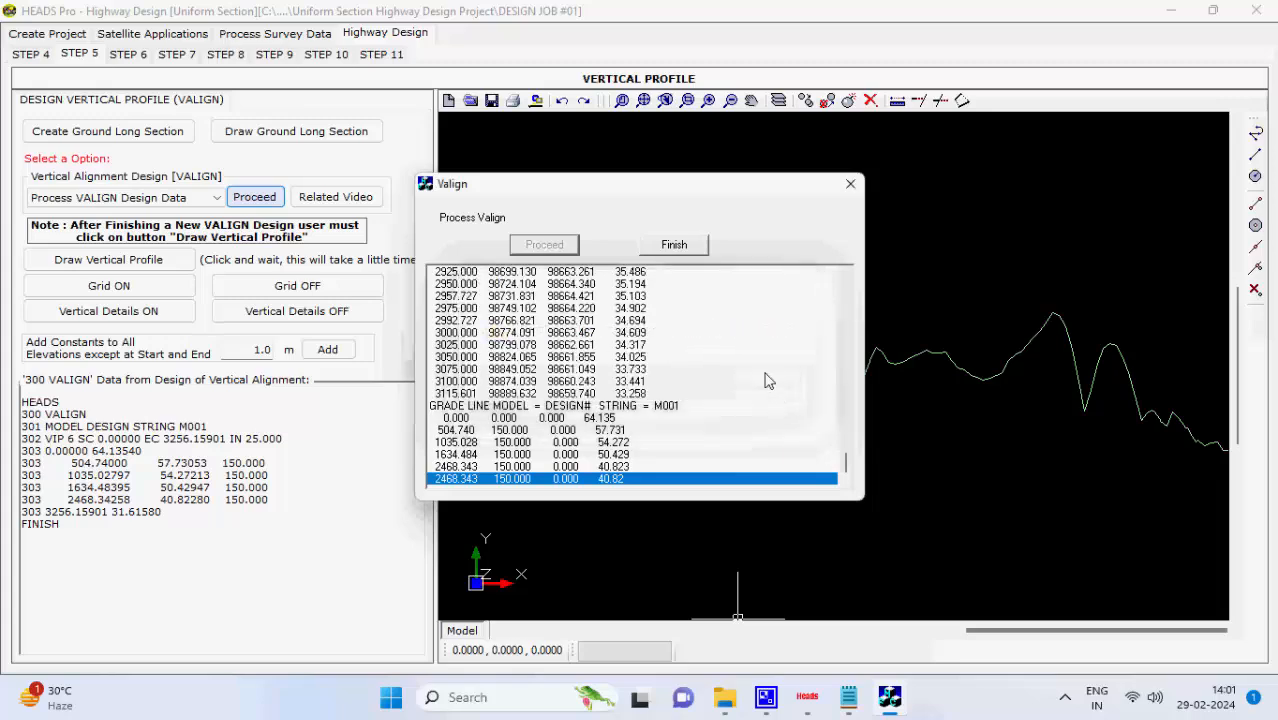
{"action": "left_click", "coordinate": [674, 244]}
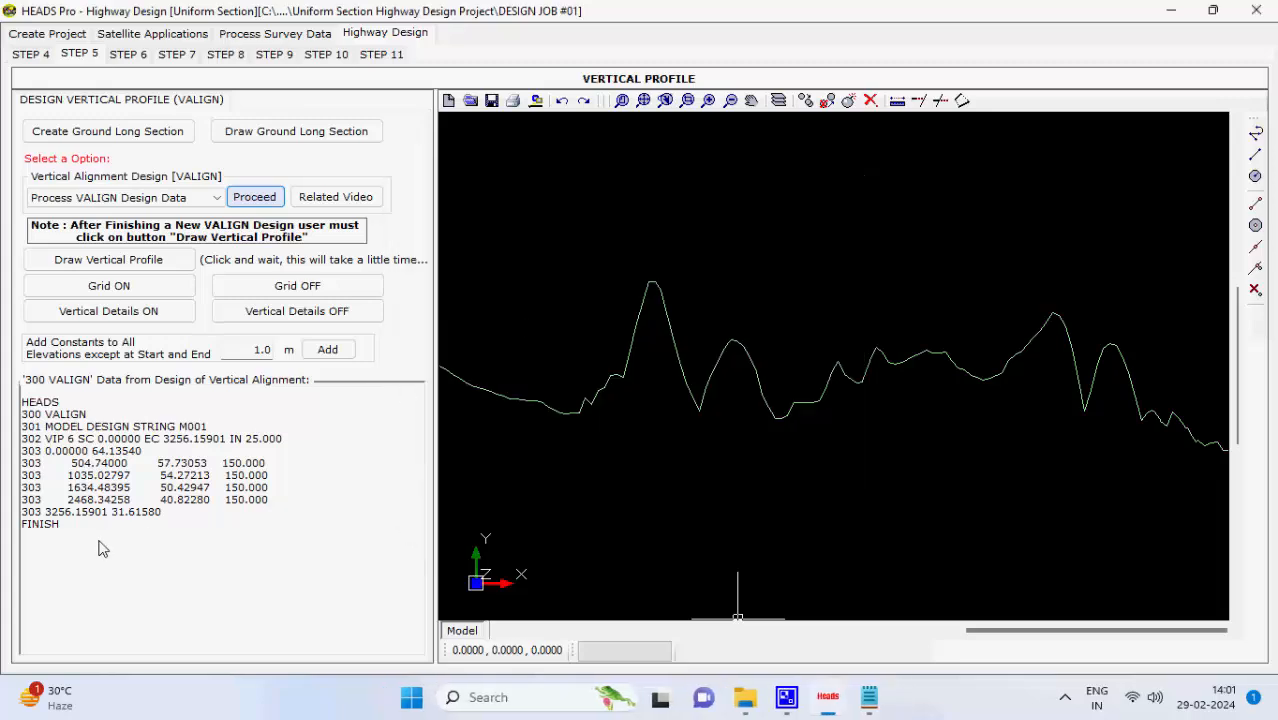
Clear the 300 VALIGN data and proceed with the New VALIGN Design option in HEADS Viewer
{"action": "left_click_drag", "start_coordinate": [88, 530], "coordinate": [30, 413]}
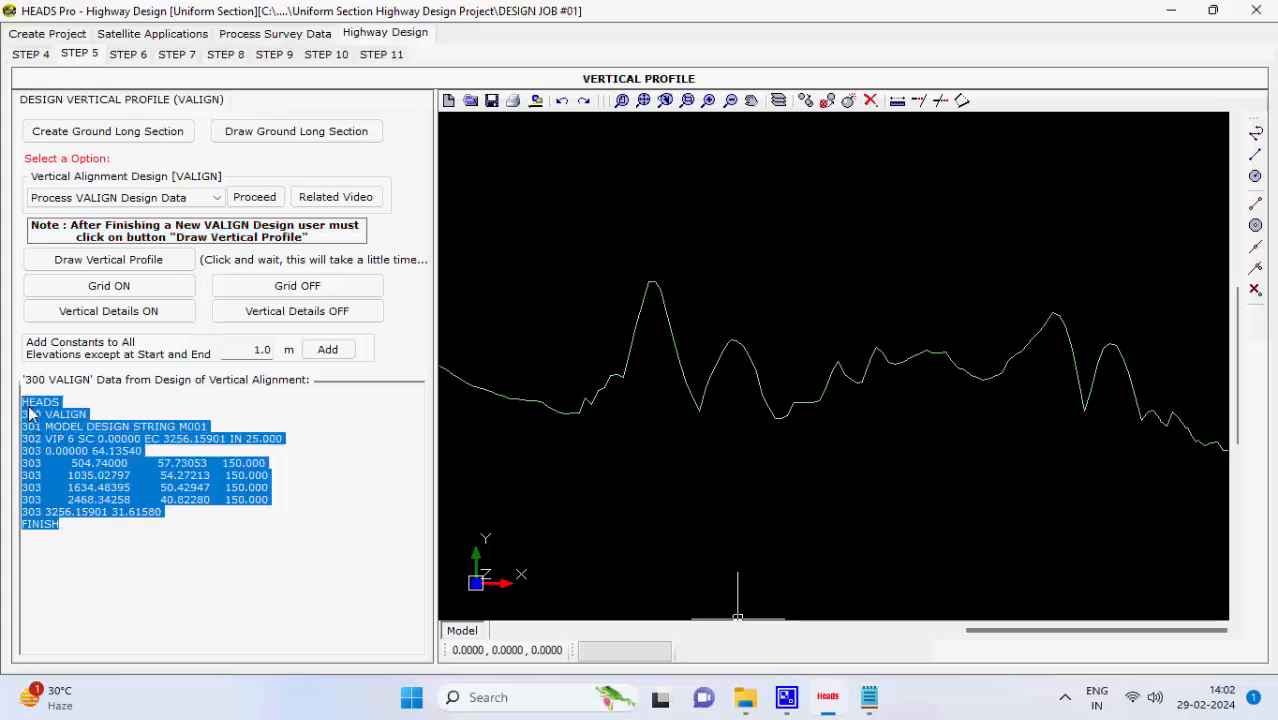
{"action": "key", "text": "Delete"}
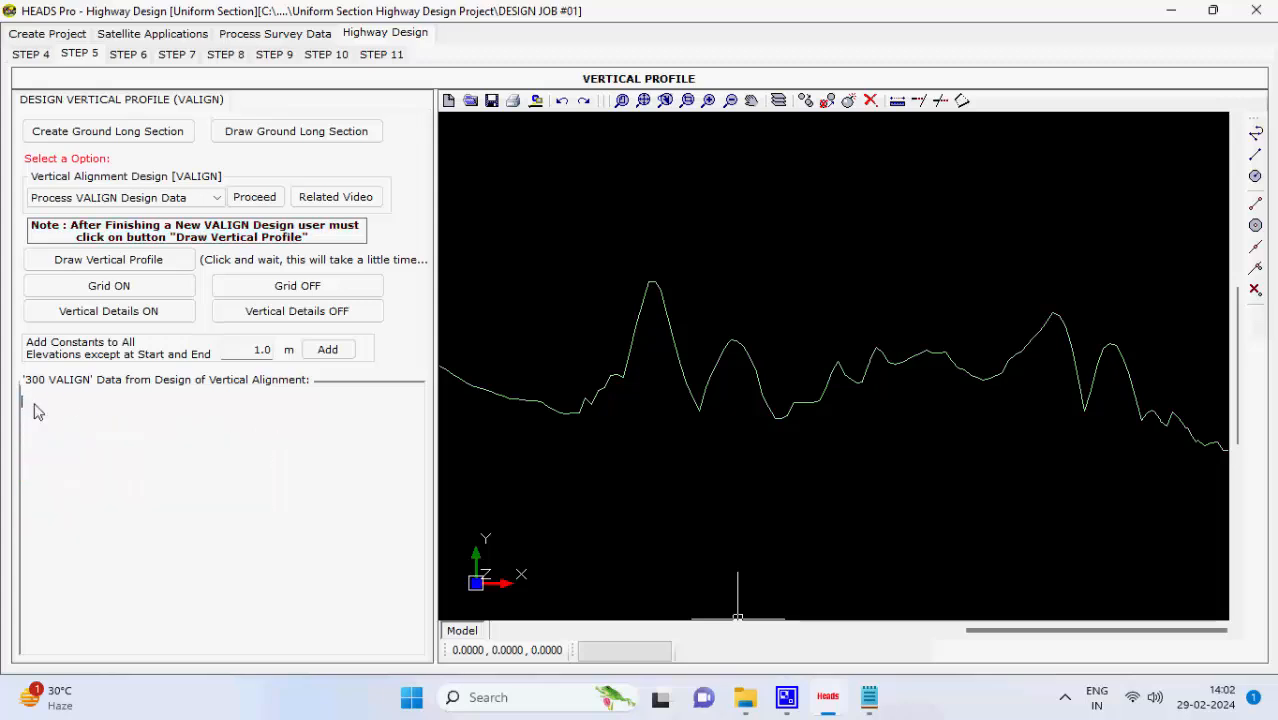
{"action": "left_click", "coordinate": [214, 199]}
{"action": "left_click", "coordinate": [200, 211]}
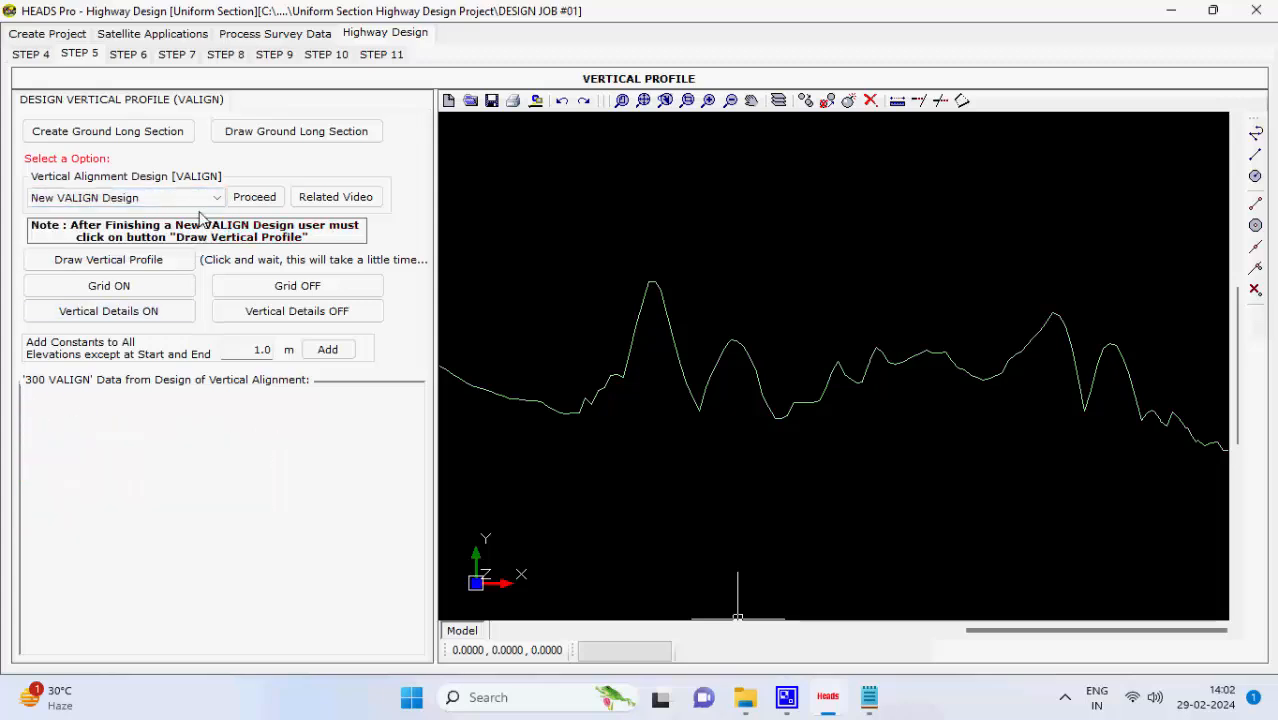
{"action": "left_click", "coordinate": [256, 198]}
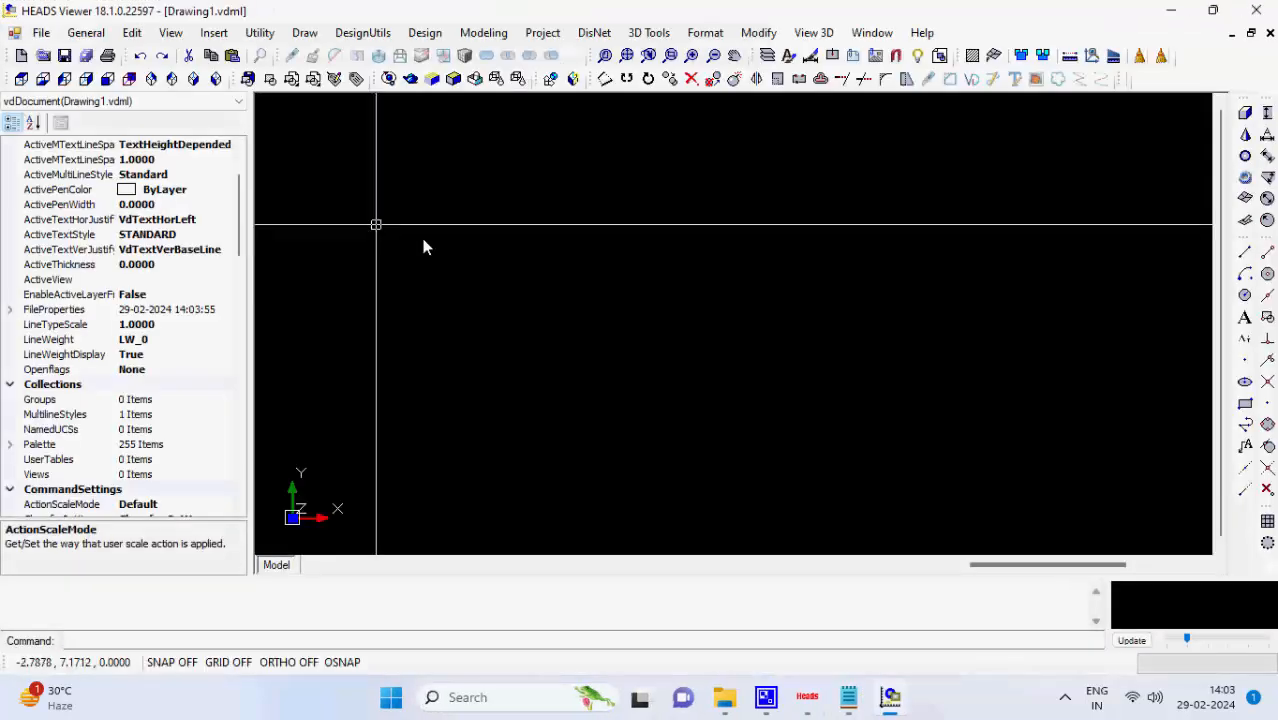
Draw the ground long section of string E001 from model DESIGN with an X scale of 1 and a Y scale of 10
{"action": "left_click", "coordinate": [425, 32]}
{"action": "mouse_move", "coordinate": [451, 80]}
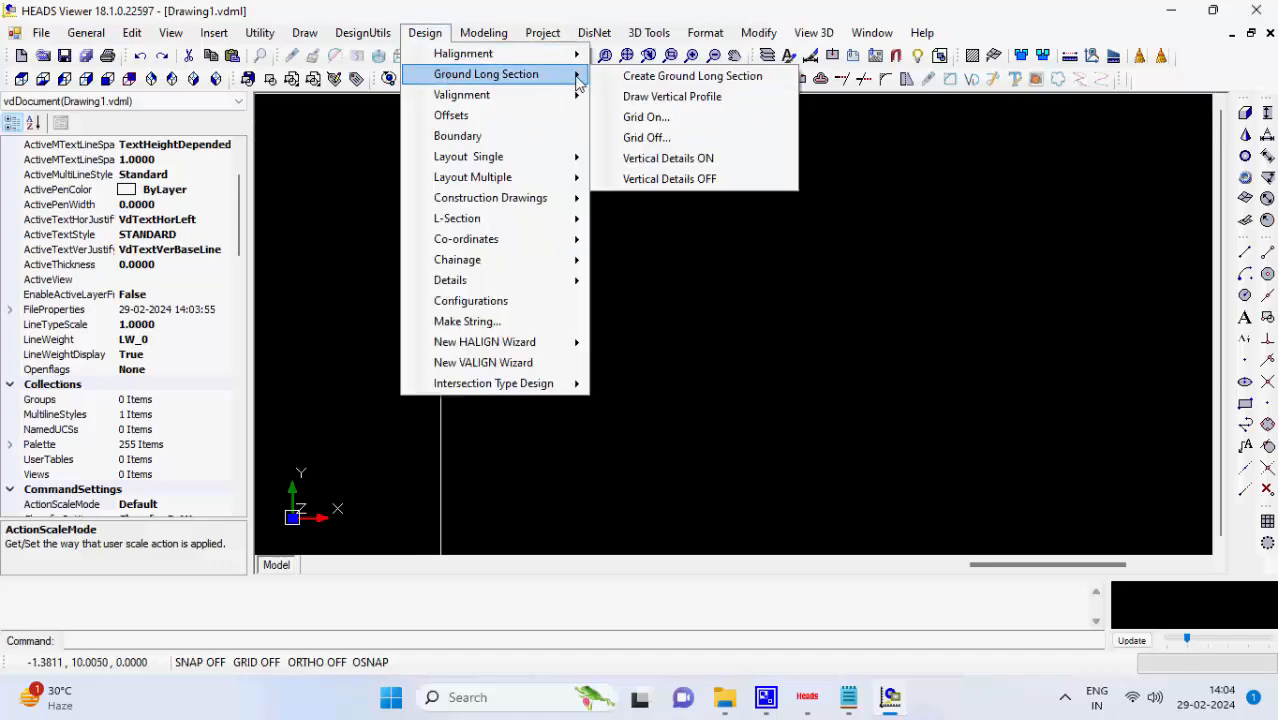
{"action": "left_click", "coordinate": [677, 96]}
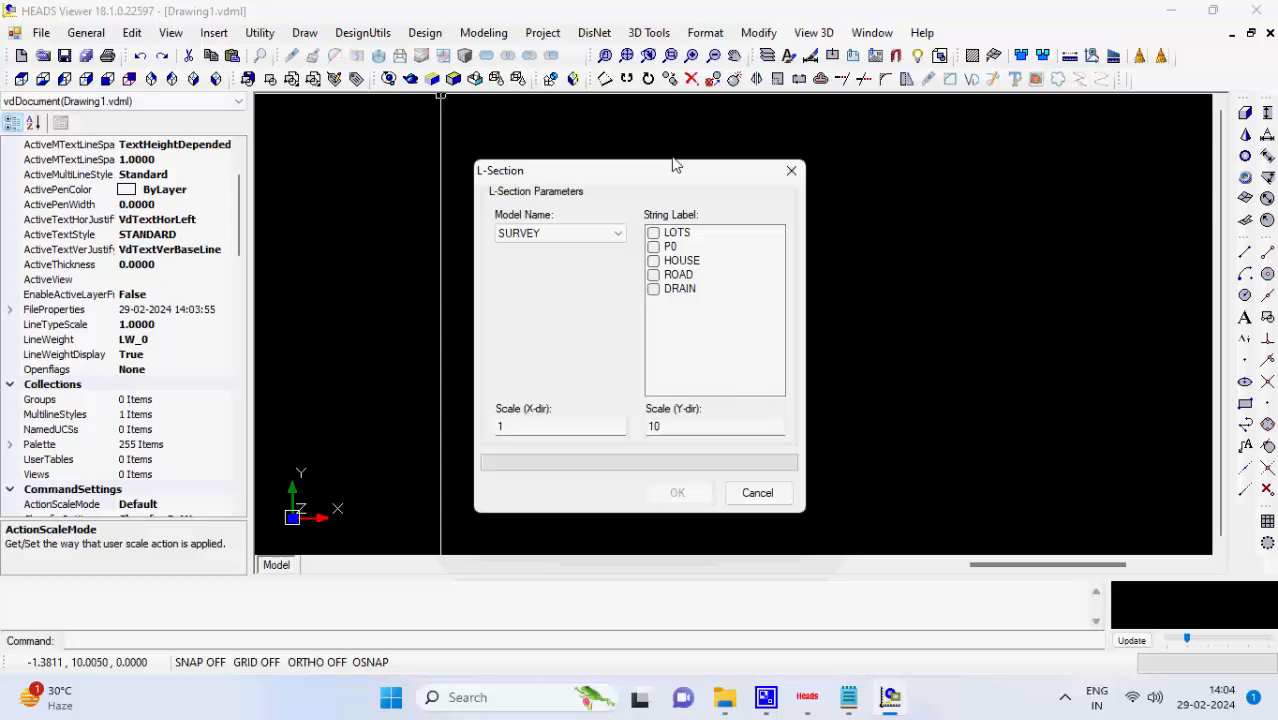
{"action": "left_click", "coordinate": [618, 233]}
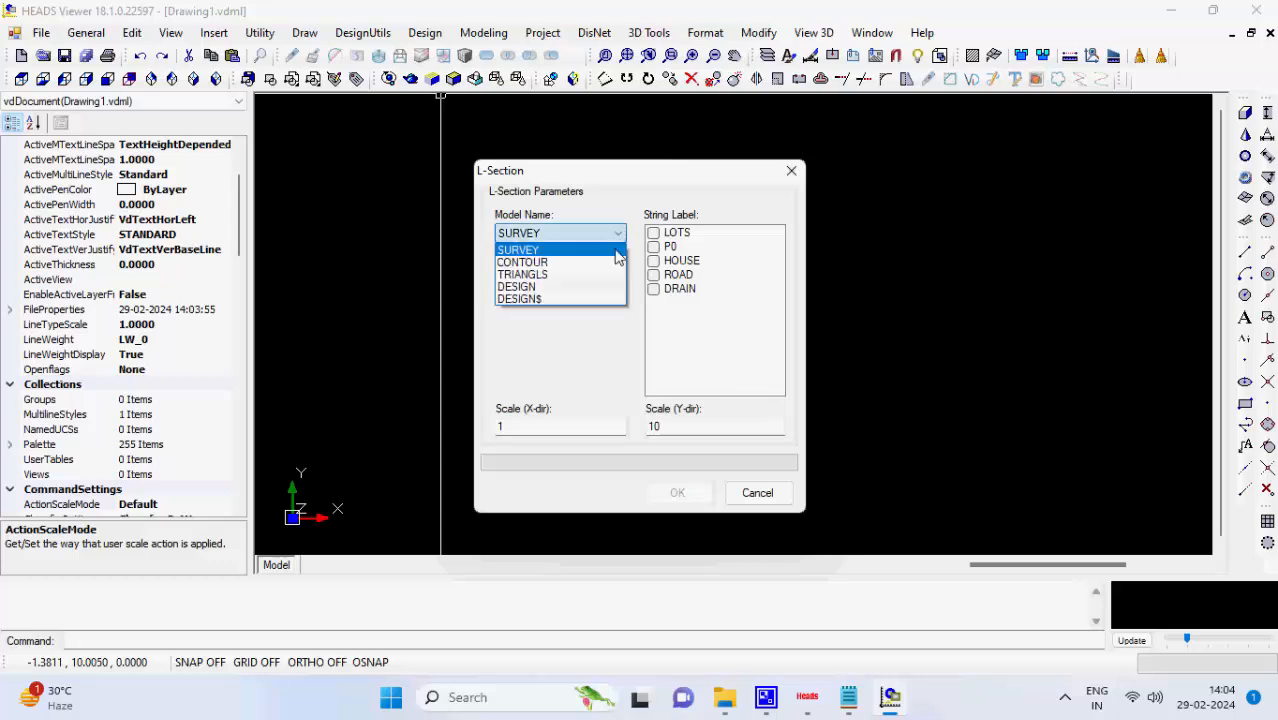
{"action": "left_click", "coordinate": [574, 290]}
{"action": "left_click", "coordinate": [659, 248]}
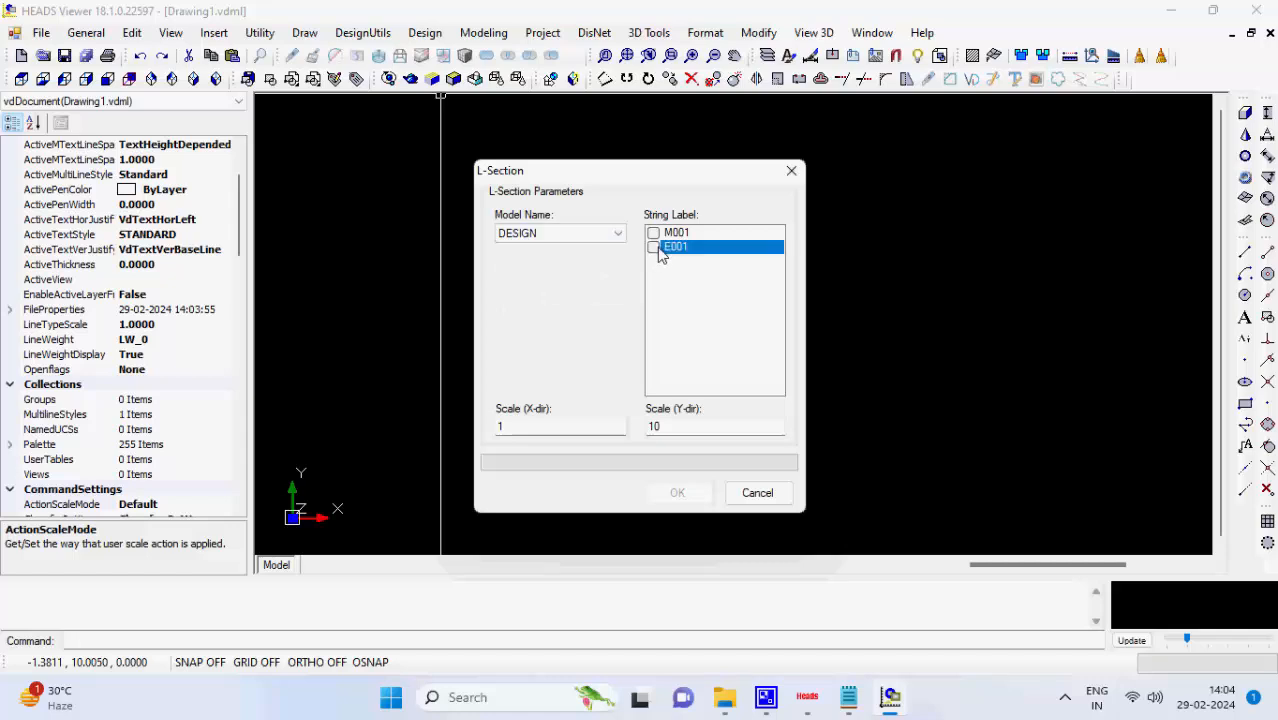
{"action": "left_click", "coordinate": [654, 247]}
{"action": "left_click", "coordinate": [677, 492]}
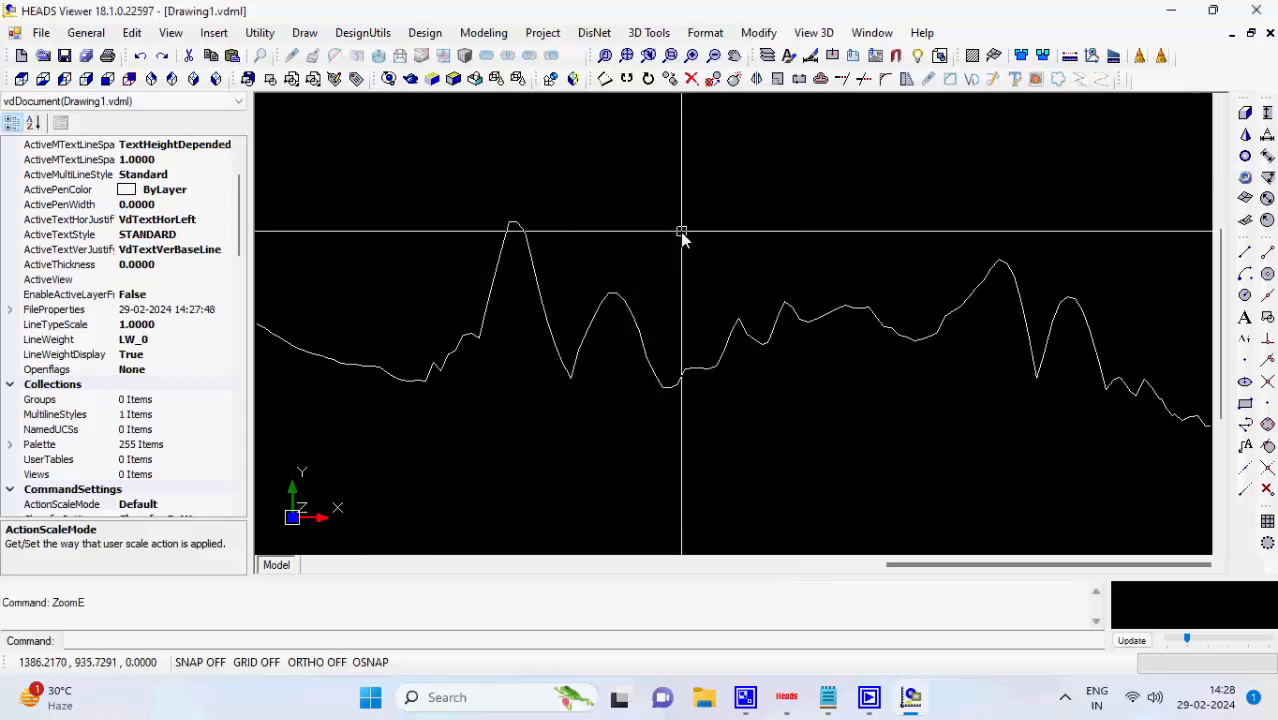
Draw a grade-line polyline snapped to the ground profile's start and end points, with seven intermediate vertices along the profile
{"action": "scroll", "coordinate": [672, 280], "scroll_direction": "down", "scroll_amount": 1}
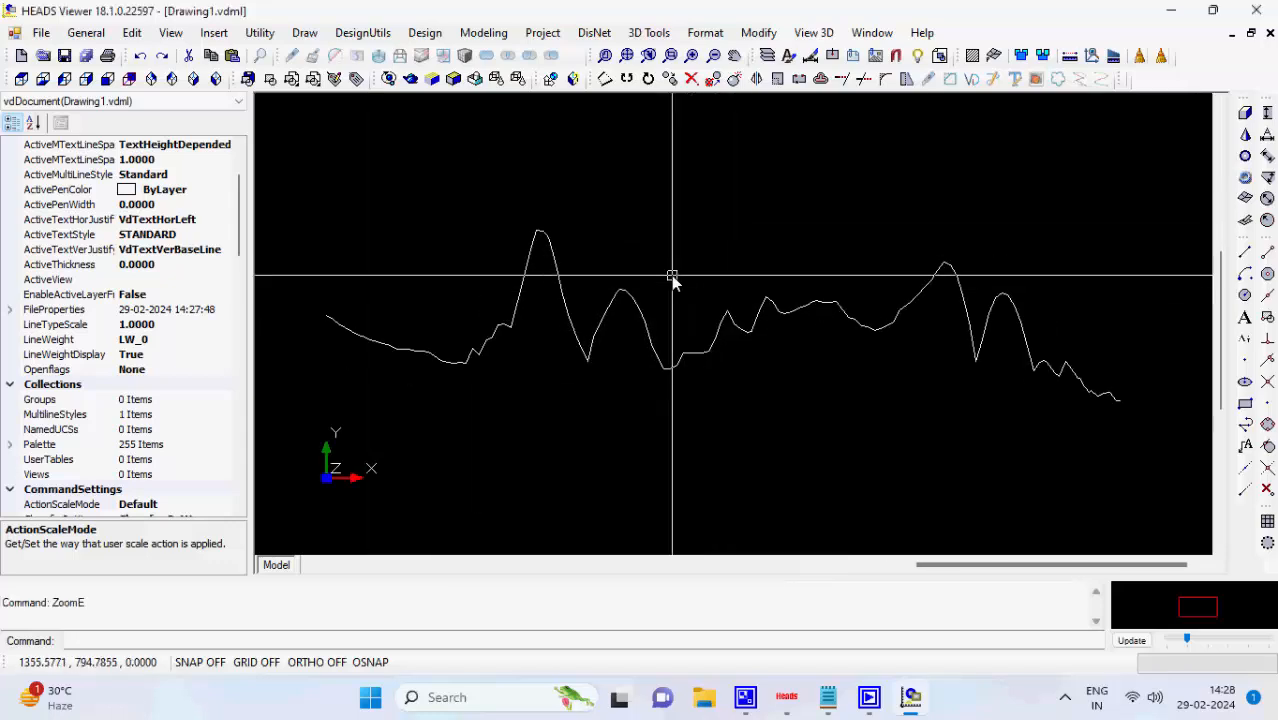
{"action": "left_click", "coordinate": [1245, 446]}
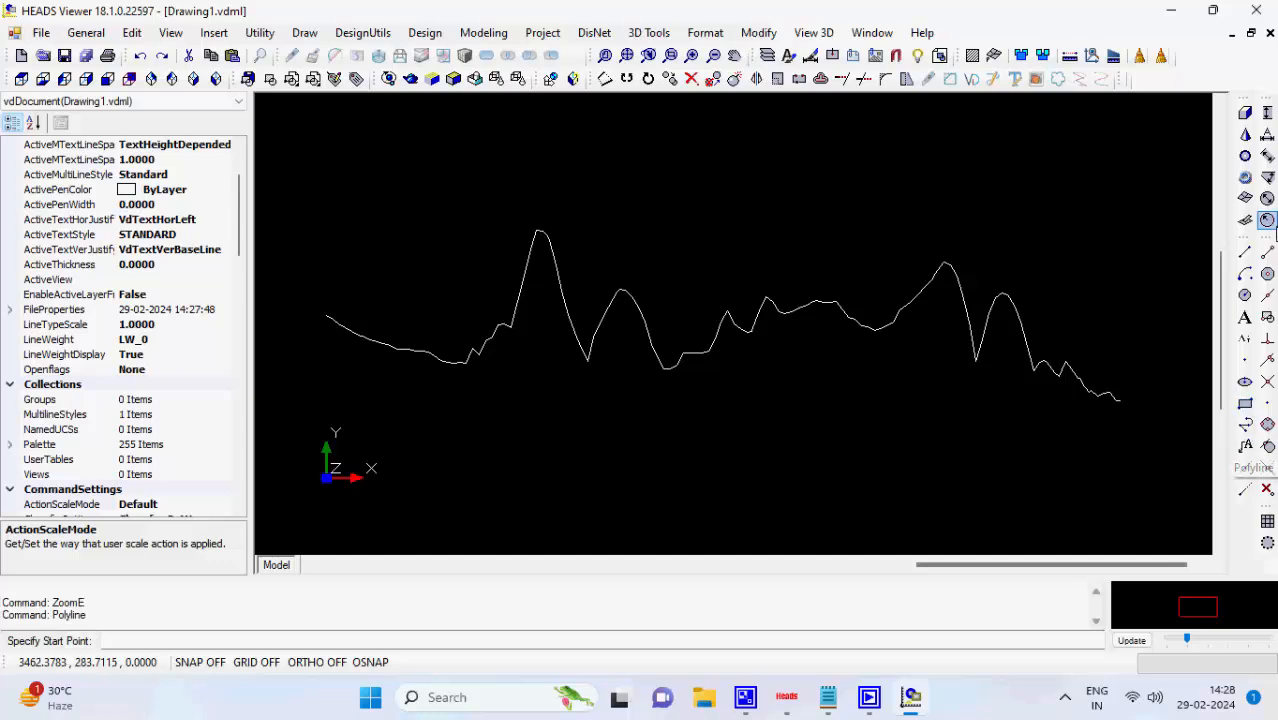
{"action": "left_click", "coordinate": [1267, 252]}
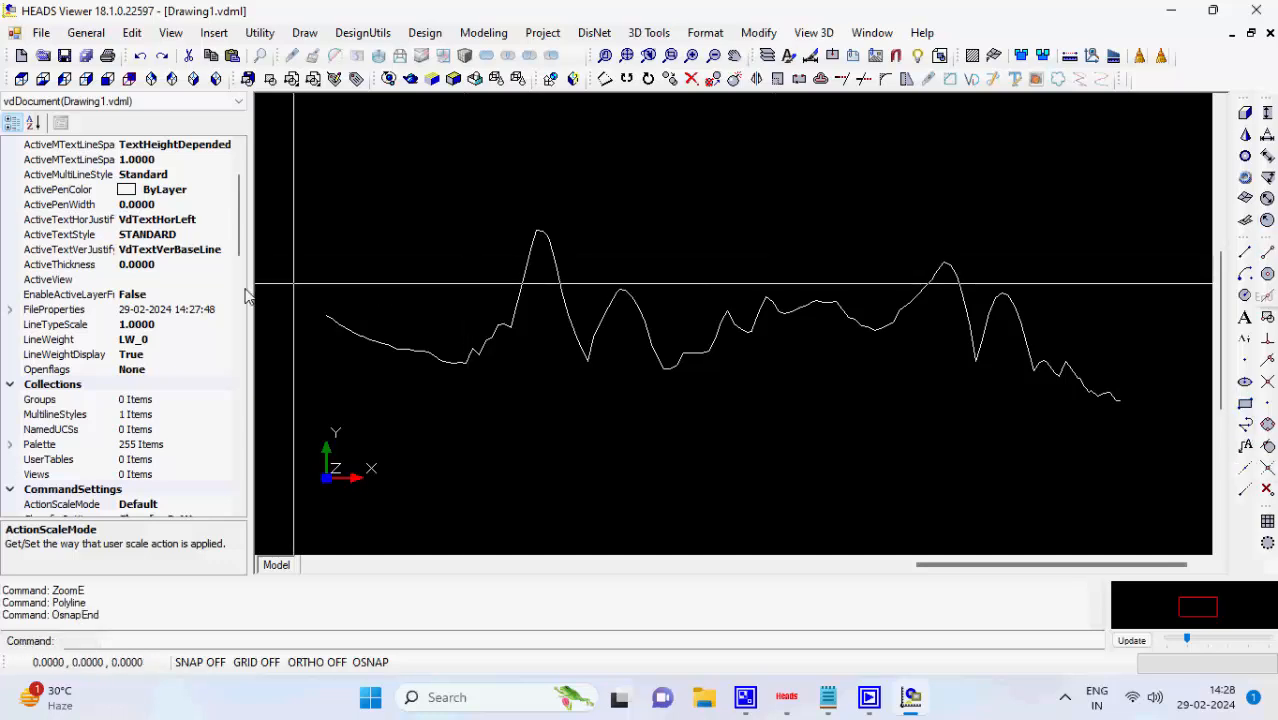
{"action": "left_click", "coordinate": [332, 318]}
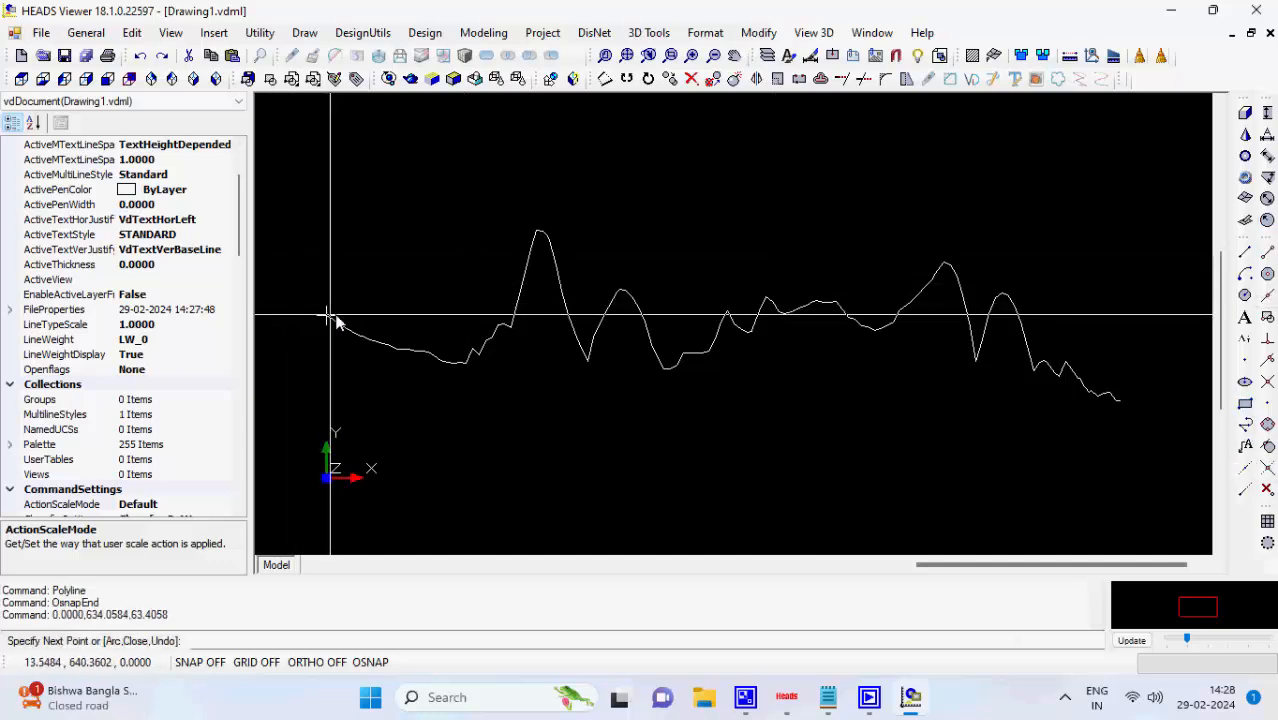
{"action": "left_click", "coordinate": [419, 324]}
{"action": "left_click", "coordinate": [564, 316]}
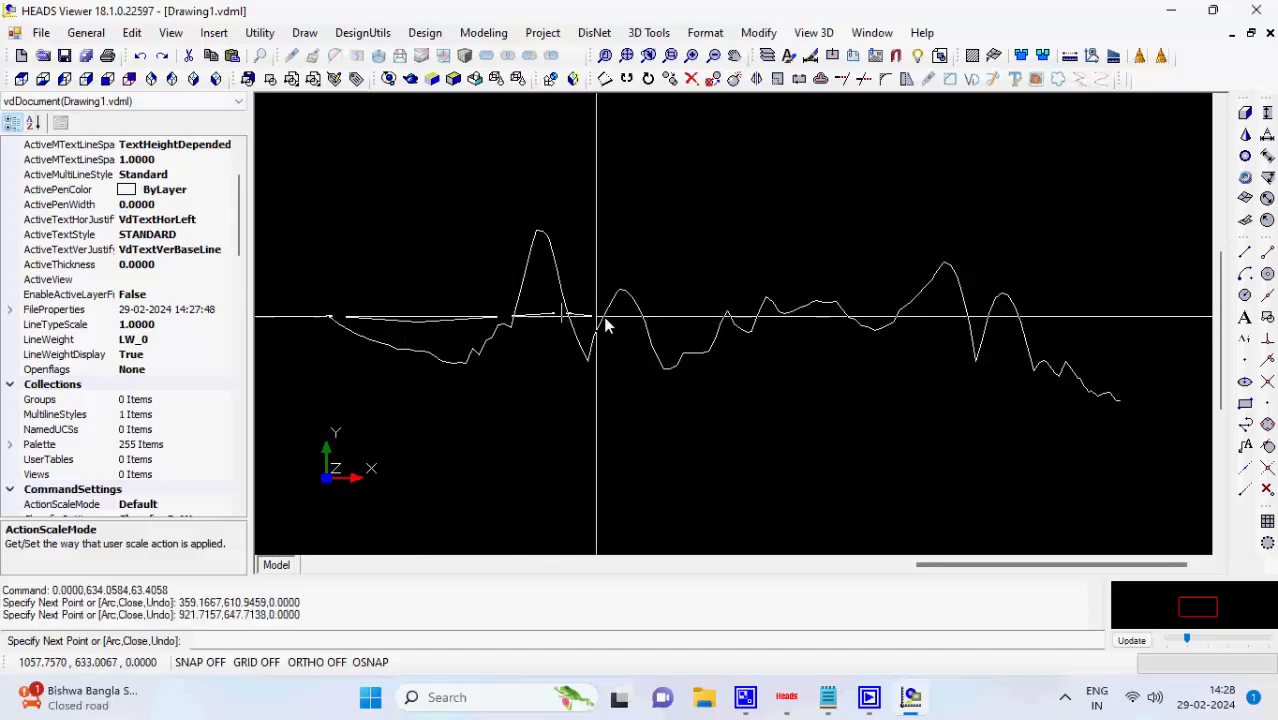
{"action": "left_click", "coordinate": [708, 304]}
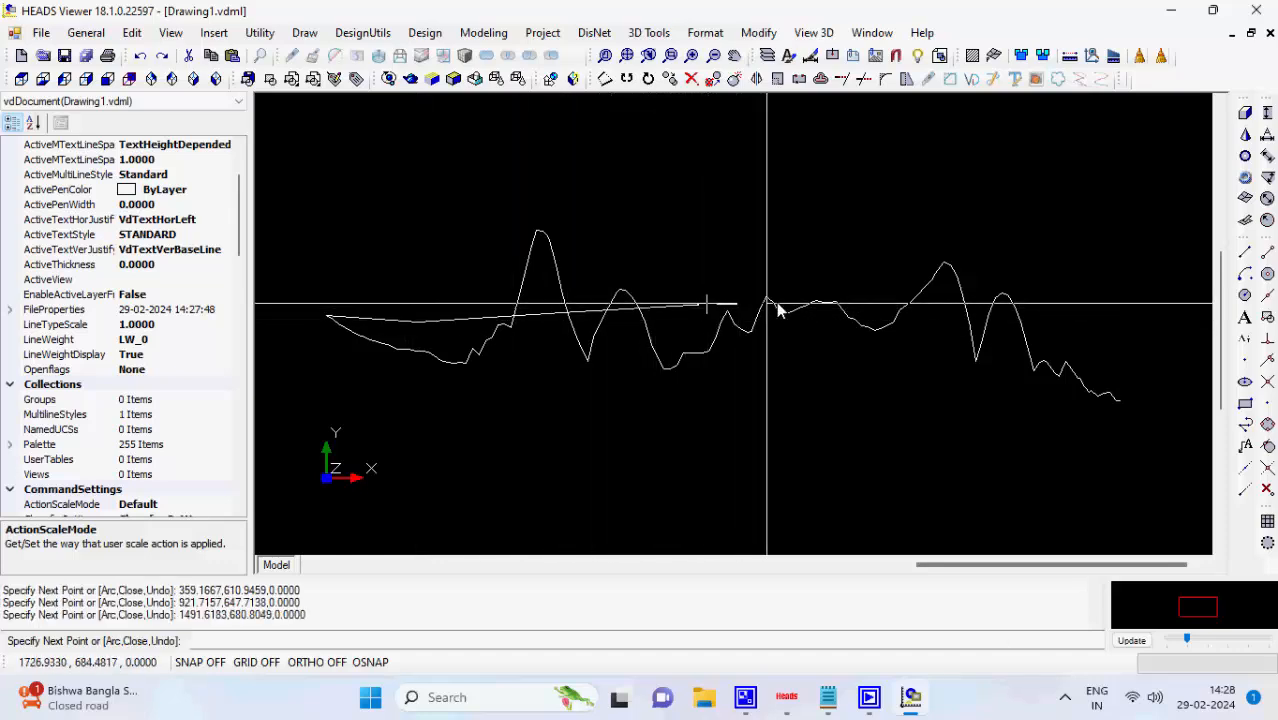
{"action": "left_click", "coordinate": [837, 299]}
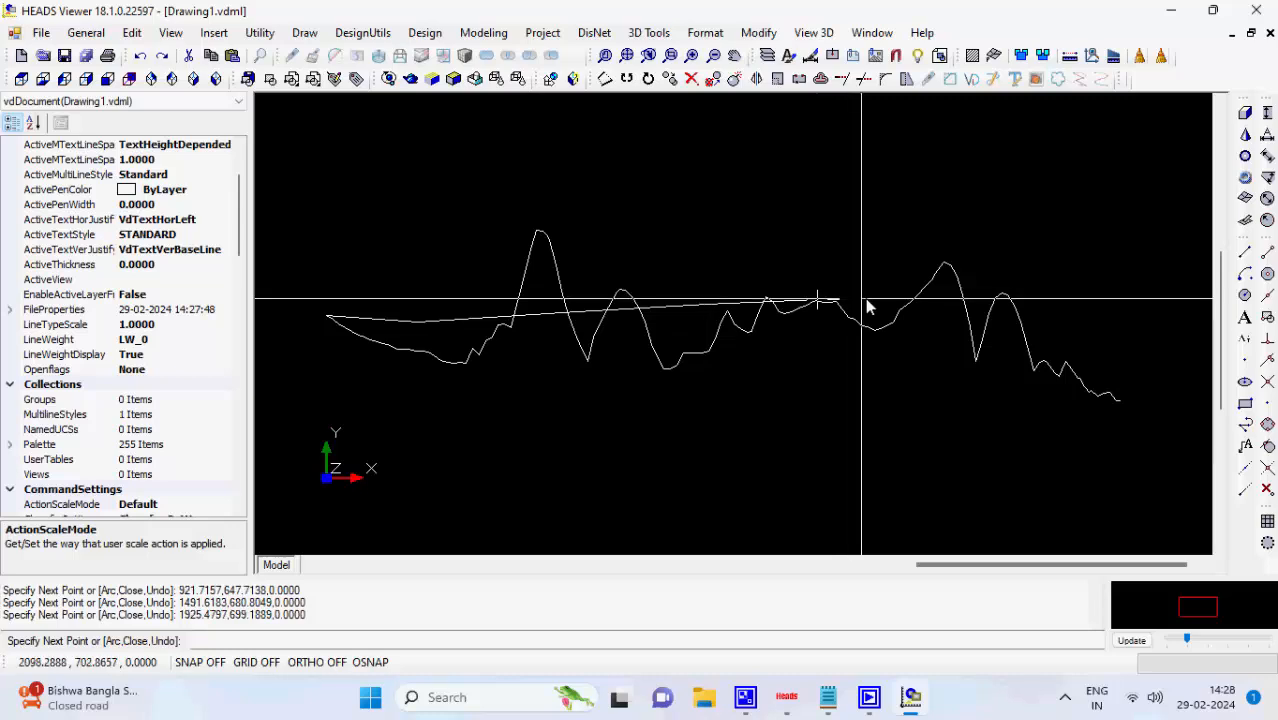
{"action": "left_click", "coordinate": [922, 301]}
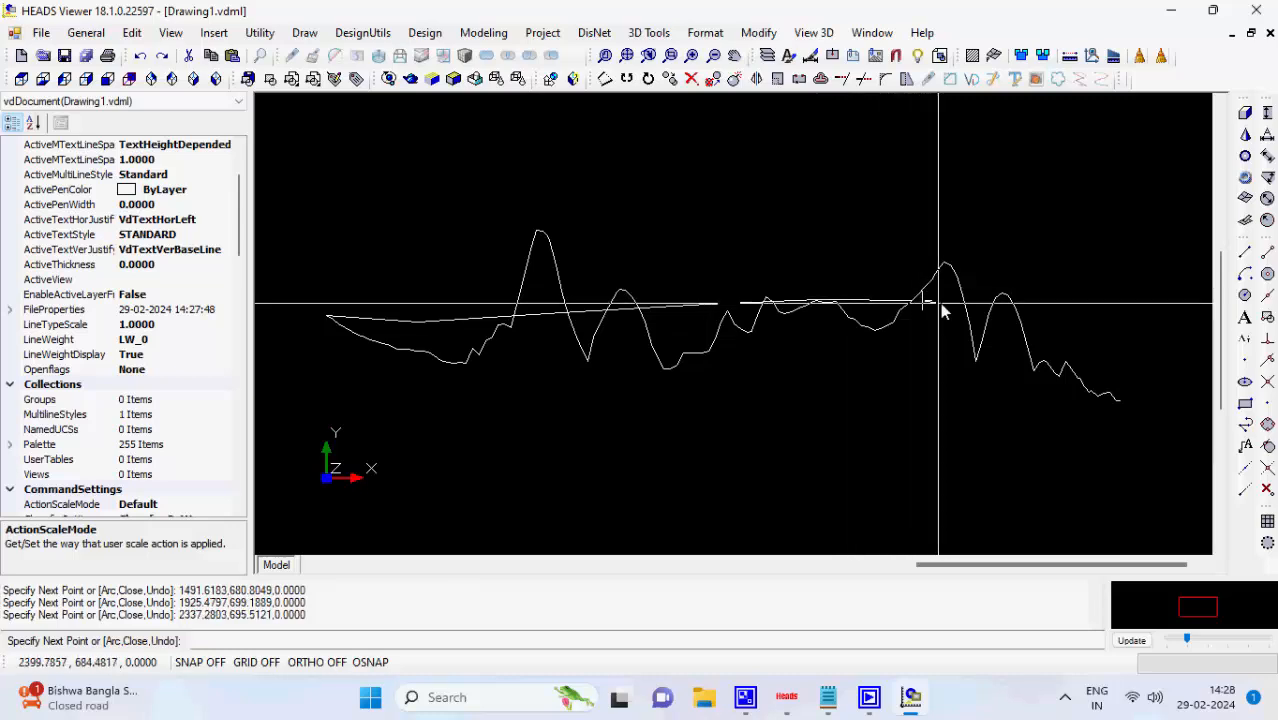
{"action": "left_click", "coordinate": [1008, 323]}
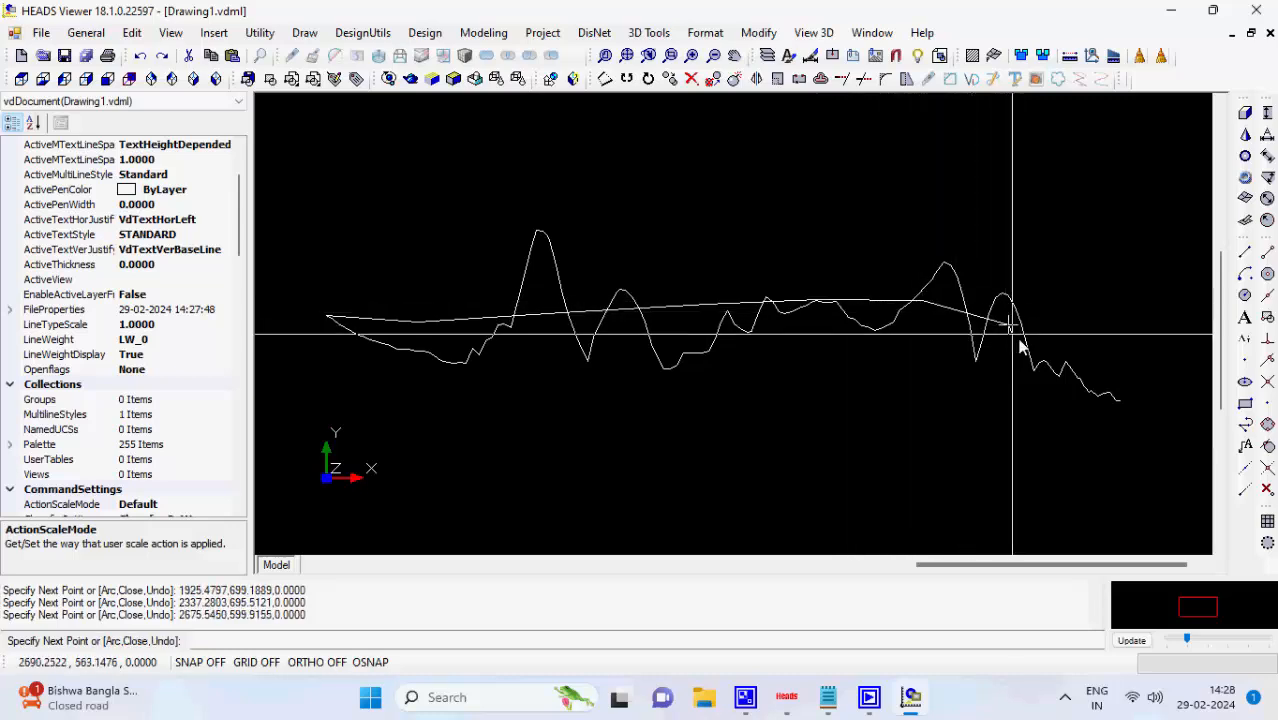
{"action": "left_click", "coordinate": [1075, 373]}
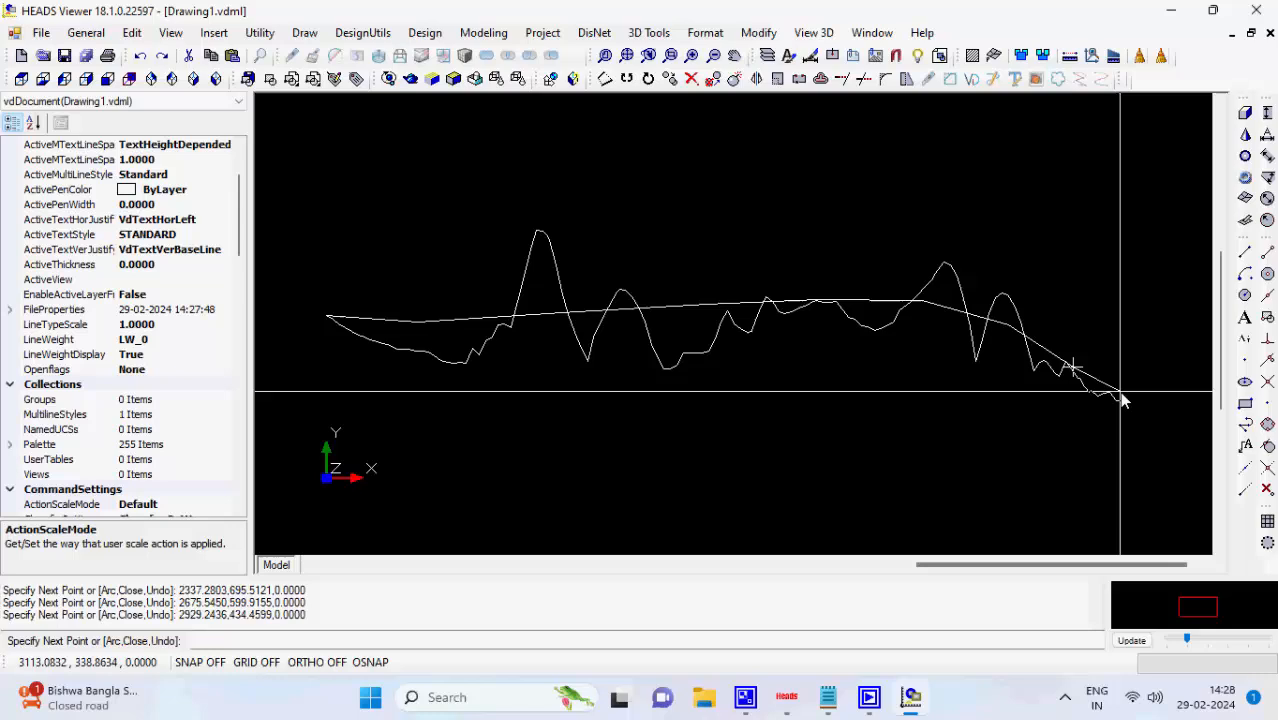
{"action": "left_click", "coordinate": [1268, 253]}
{"action": "scroll", "coordinate": [1121, 400], "scroll_direction": "up", "scroll_amount": 3}
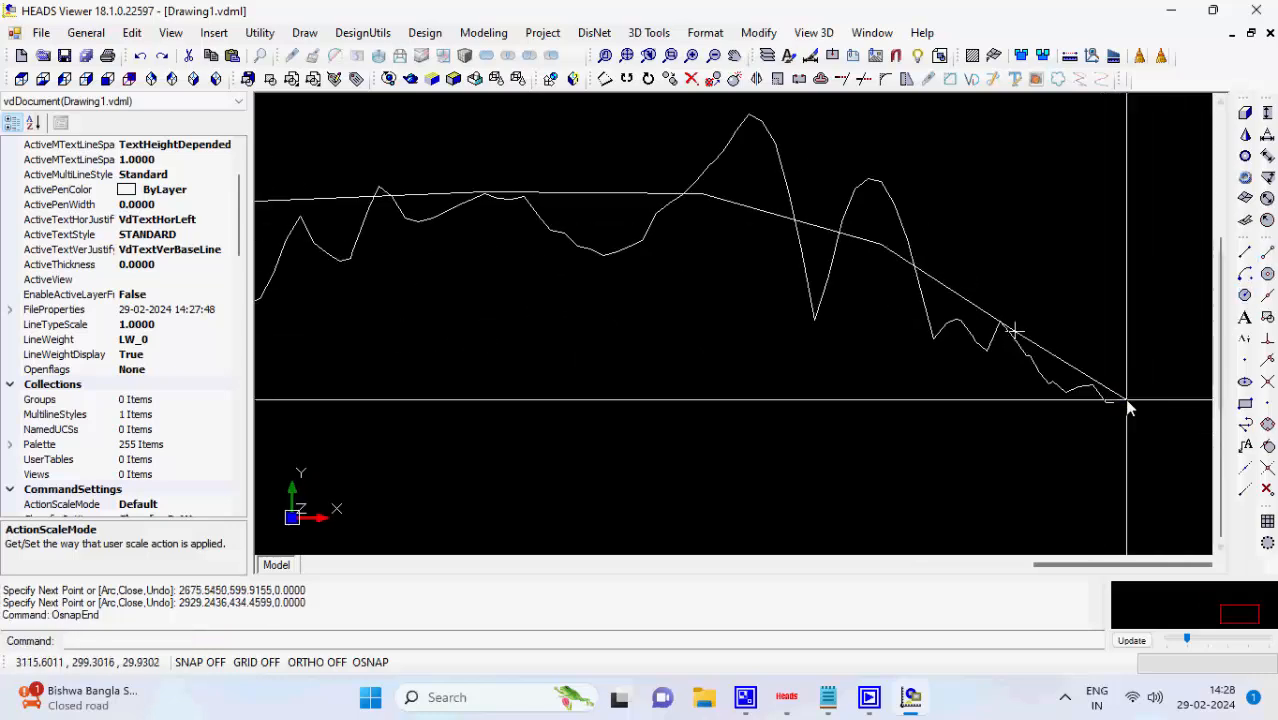
{"action": "scroll", "coordinate": [1128, 405], "scroll_direction": "up", "scroll_amount": 2}
{"action": "left_click", "coordinate": [1110, 400]}
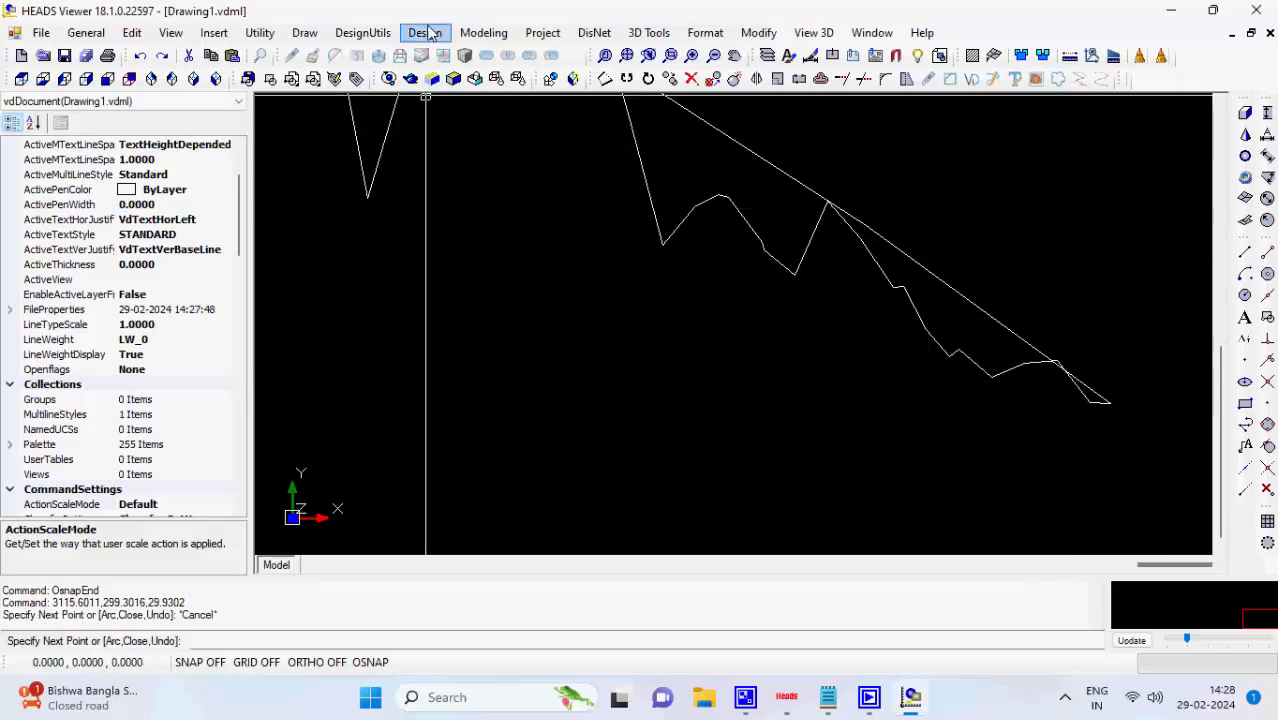
Create a new VIP design from the grade-line polyline for DESIGN string M001 with chainage interval 25 and 150 m vertical curves, and save it
{"action": "left_click", "coordinate": [428, 32]}
{"action": "mouse_move", "coordinate": [585, 95]}
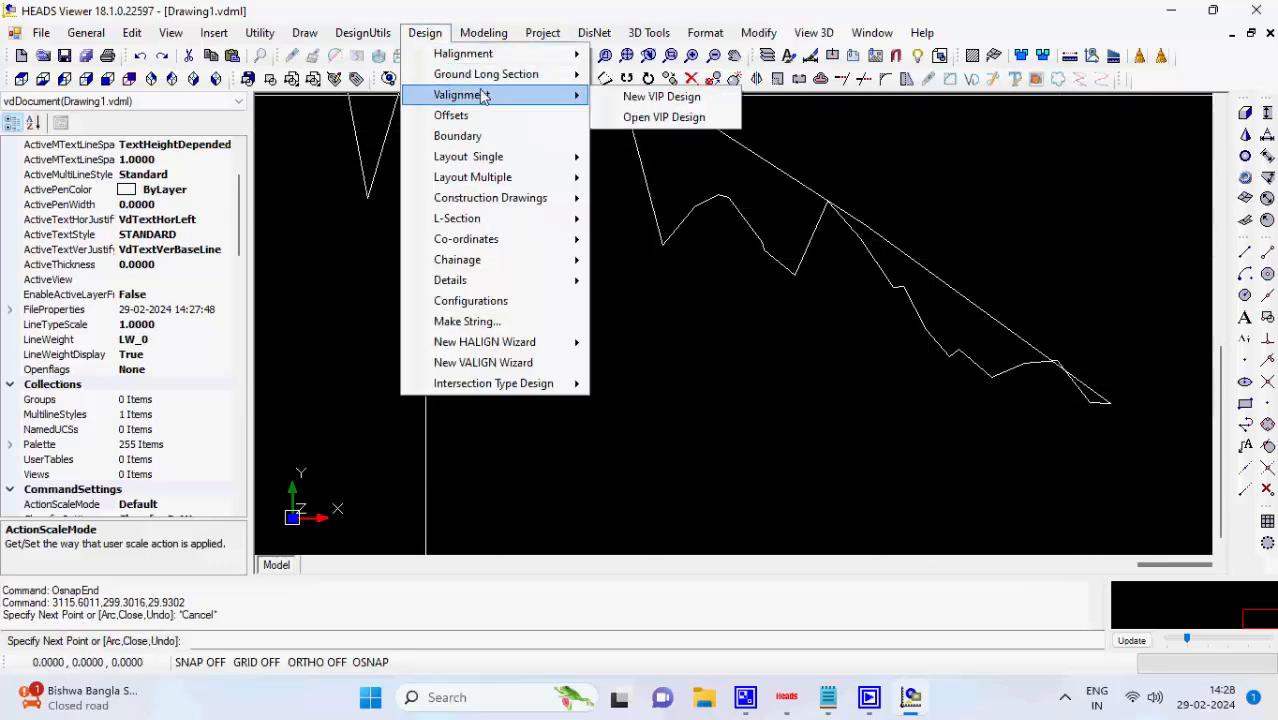
{"action": "left_click", "coordinate": [628, 97]}
{"action": "left_click", "coordinate": [713, 128]}
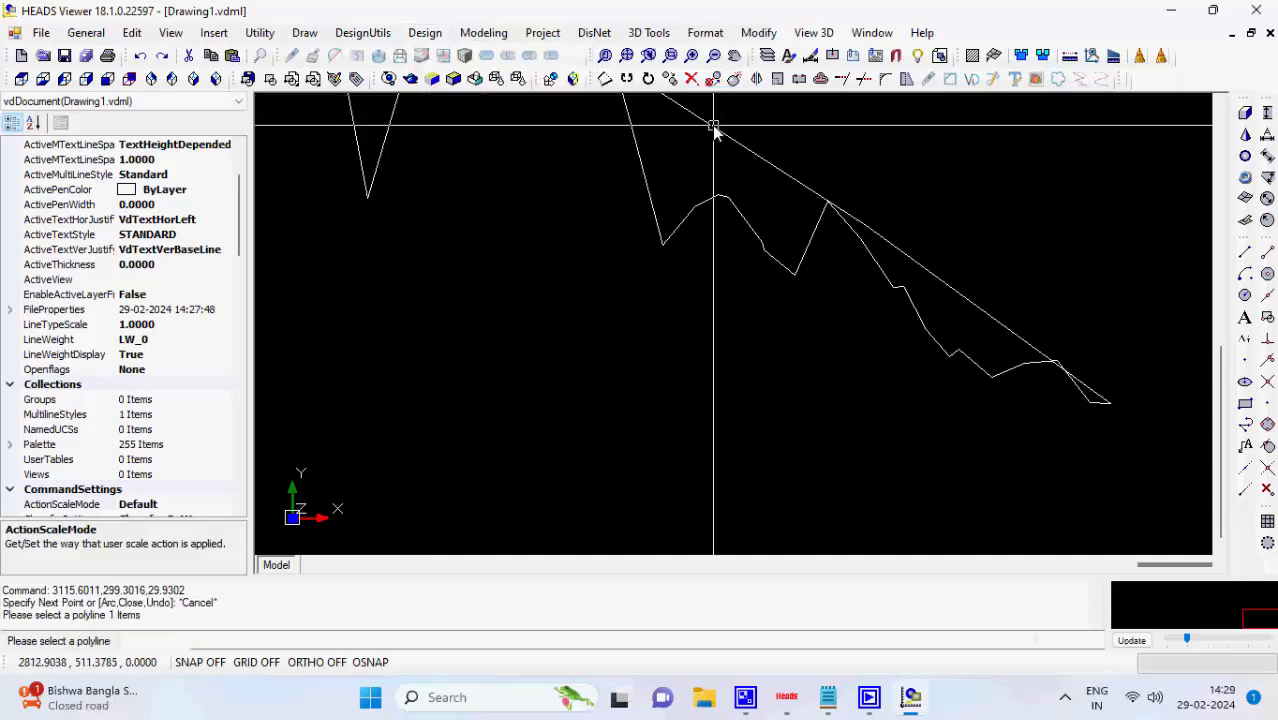
{"action": "left_click", "coordinate": [413, 521]}
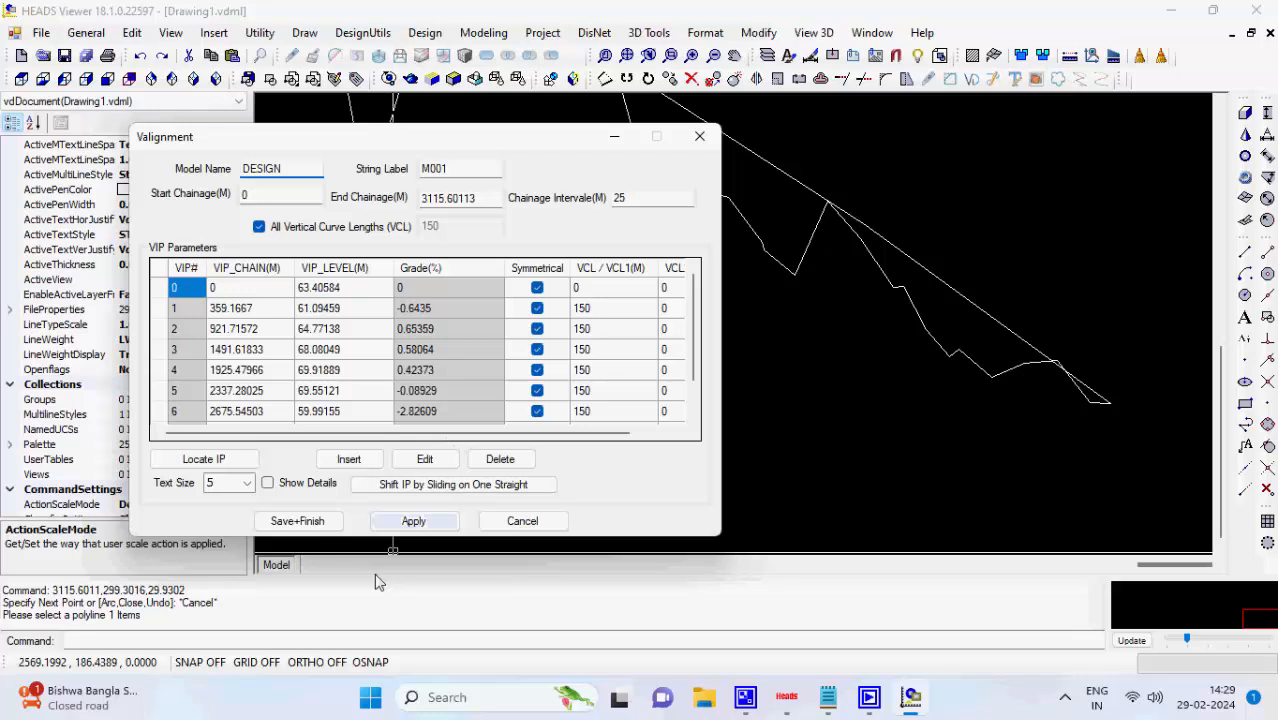
{"action": "left_click", "coordinate": [405, 528]}
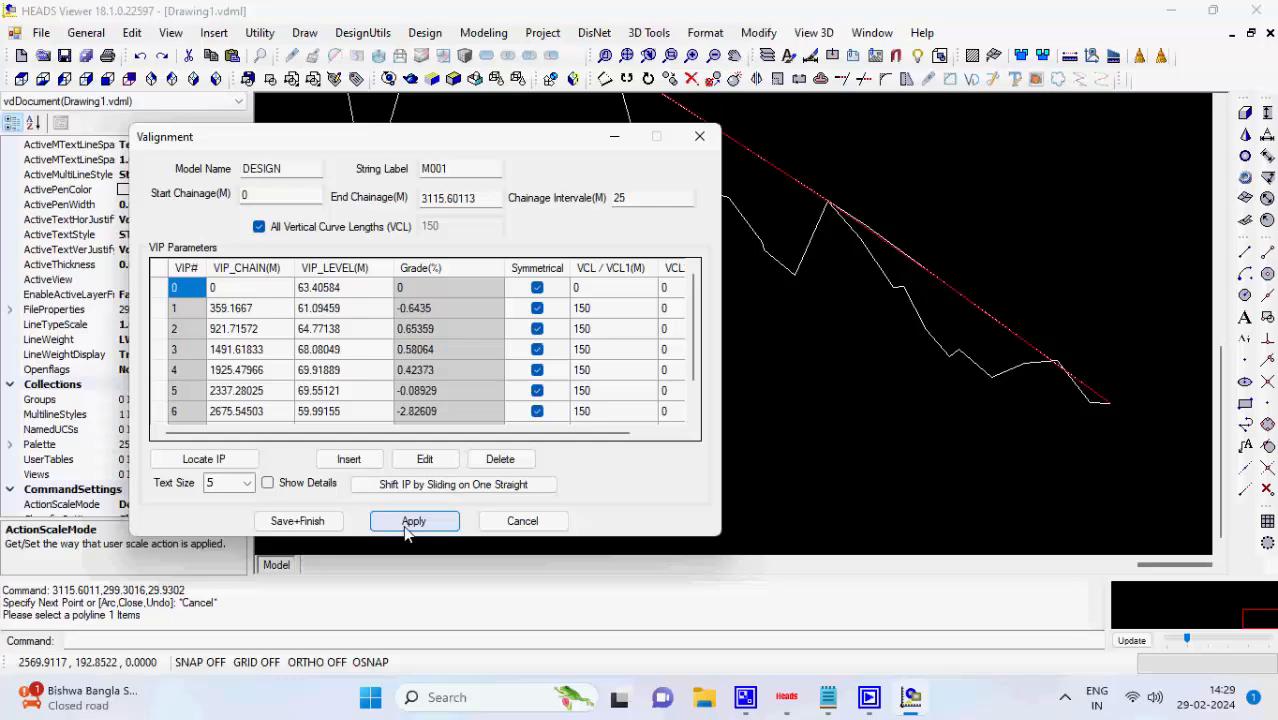
{"action": "left_click", "coordinate": [320, 521]}
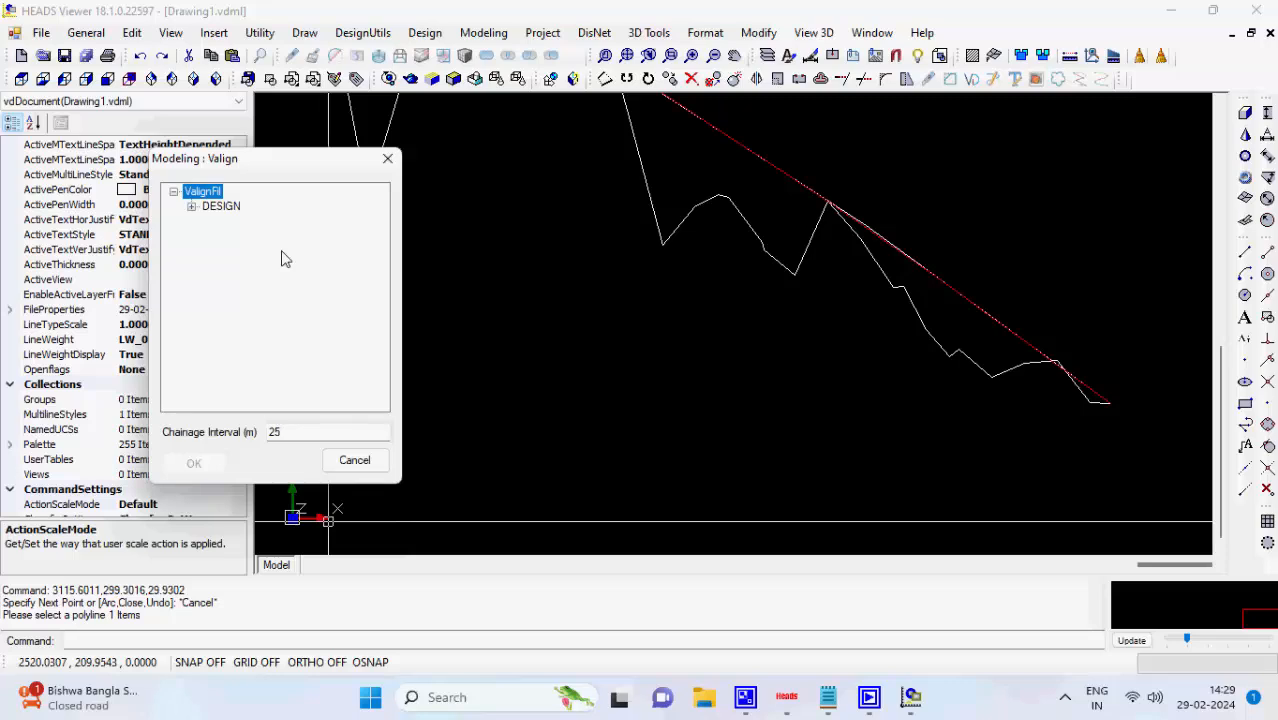
Process the vertical alignment model for string M001 of DESIGN at a chainage interval of 25 m, and close HEADS Viewer
{"action": "left_click", "coordinate": [191, 206]}
{"action": "left_click", "coordinate": [232, 221]}
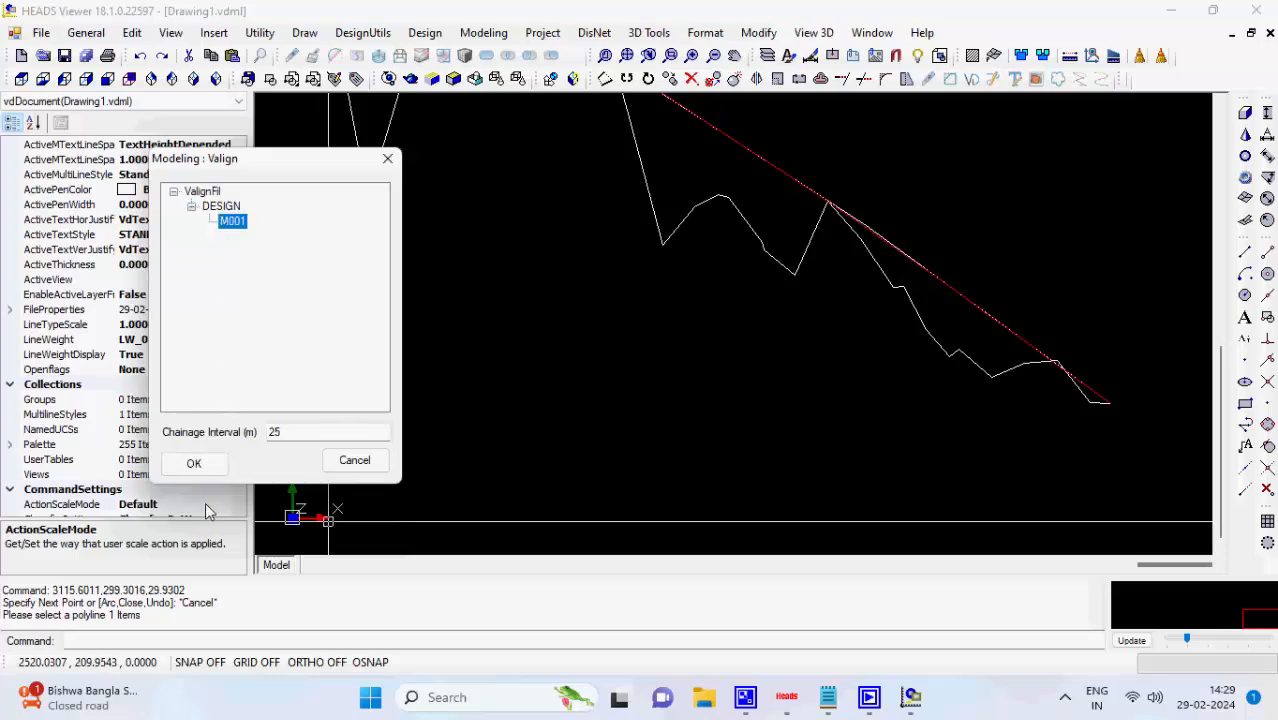
{"action": "left_click", "coordinate": [195, 462]}
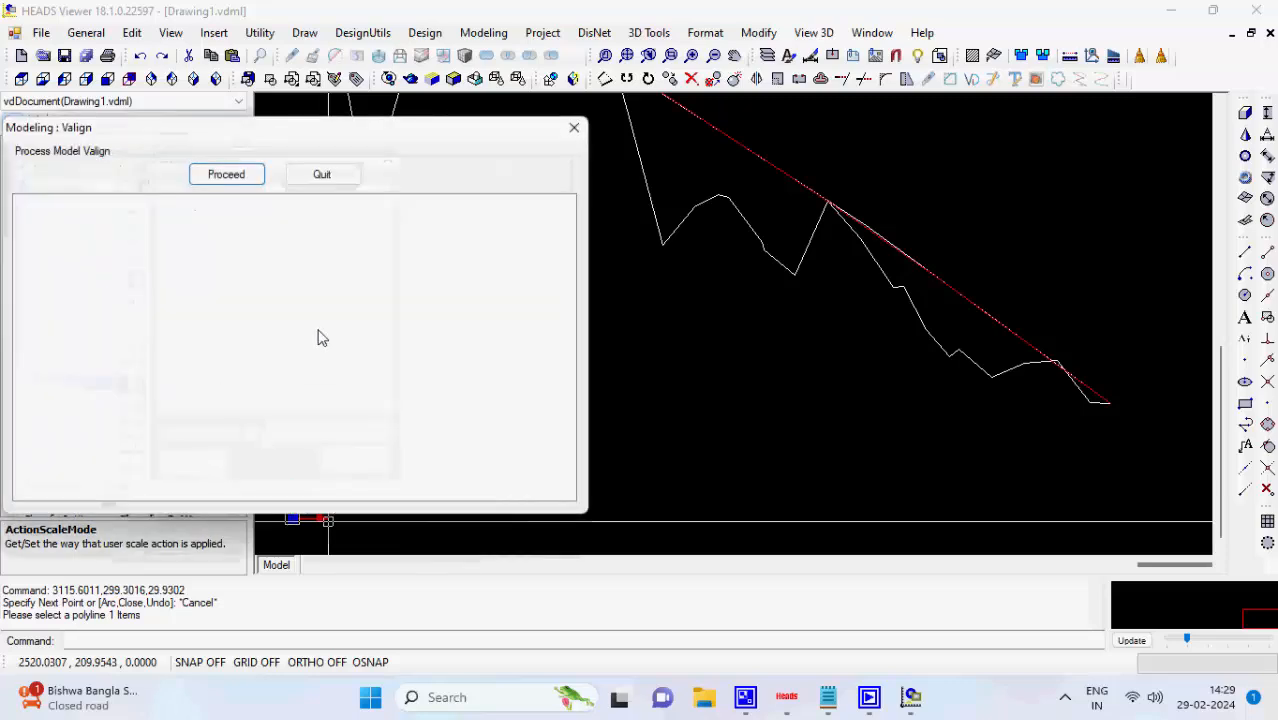
{"action": "left_click", "coordinate": [236, 176]}
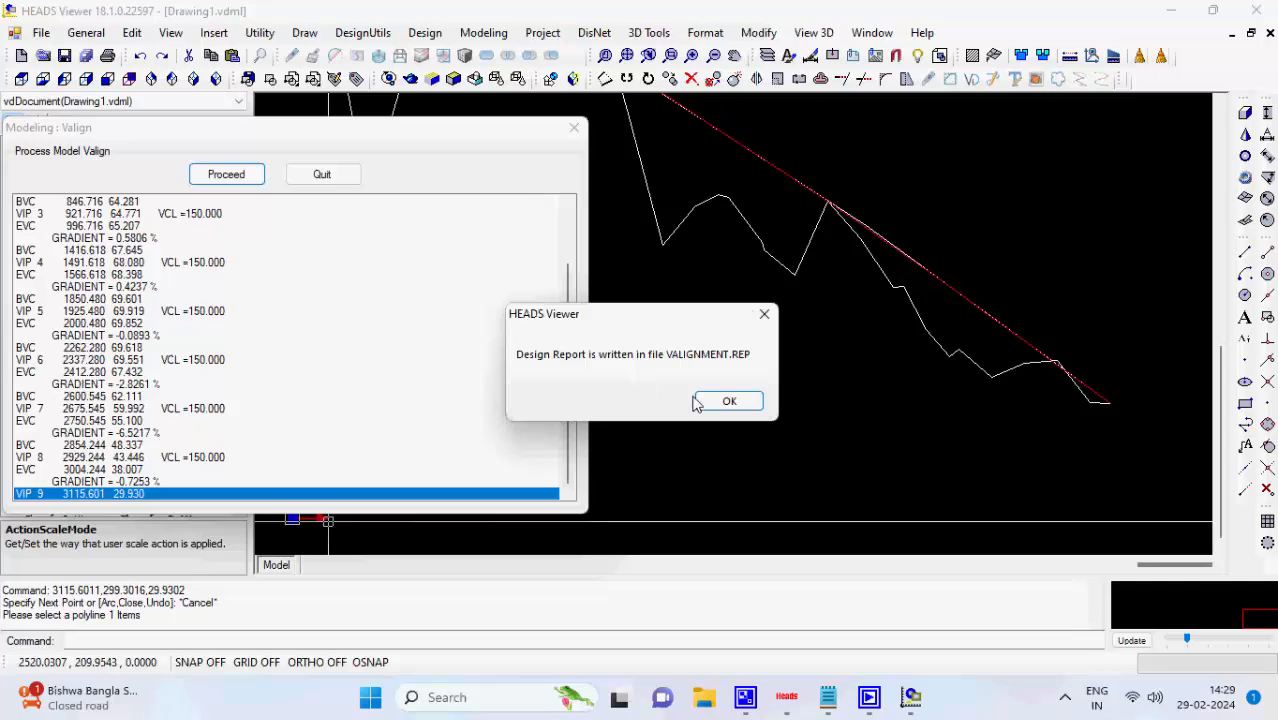
{"action": "left_click", "coordinate": [697, 402]}
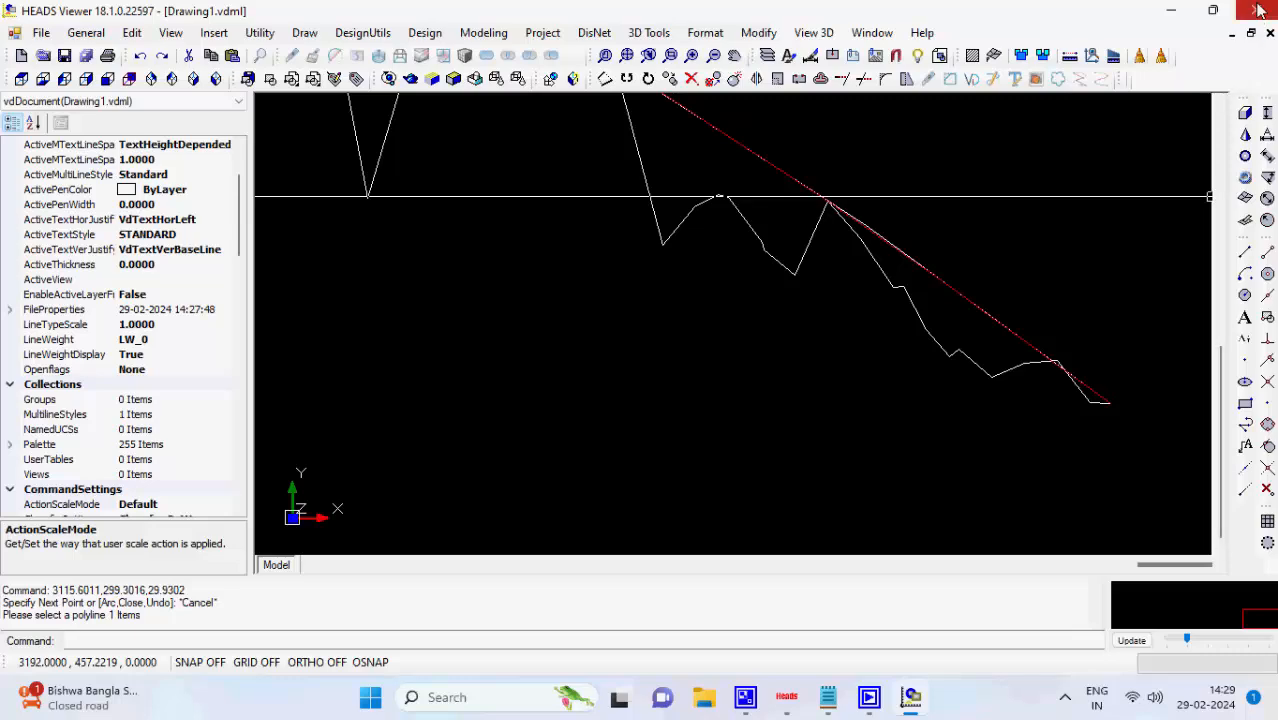
{"action": "left_click", "coordinate": [1258, 10]}
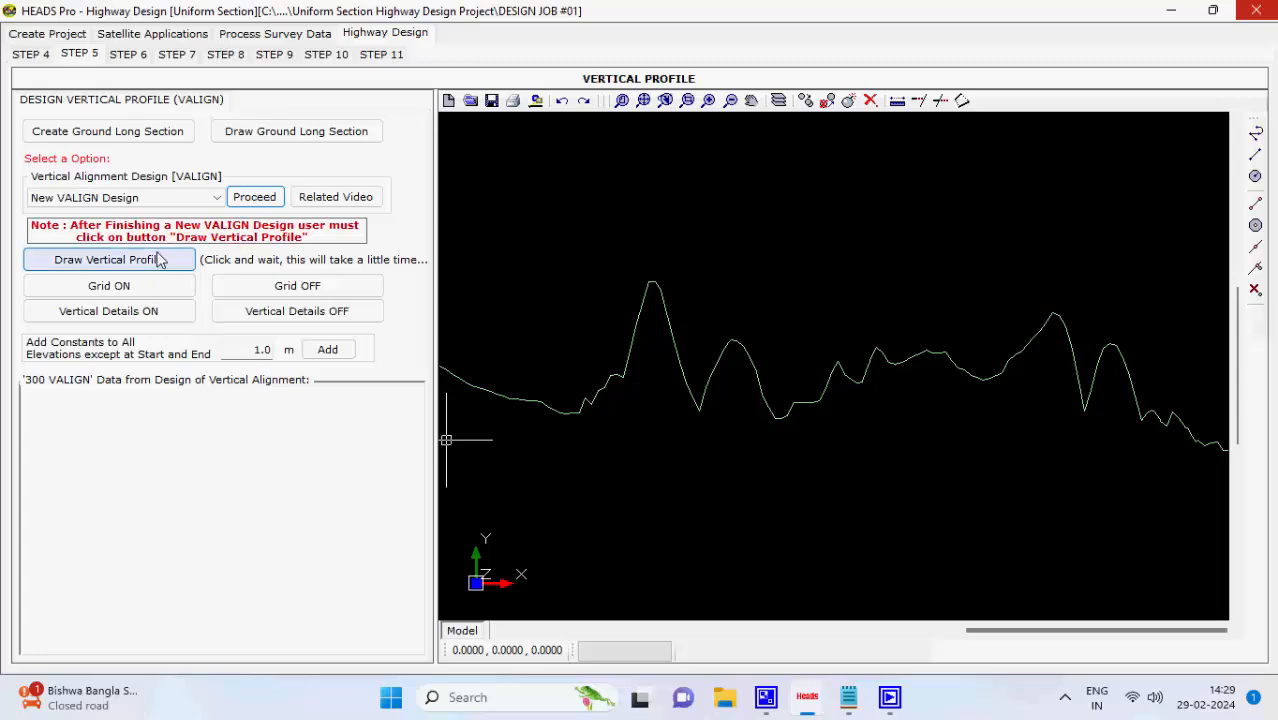
Draw the vertical profile of string M001 from model DESIGN with an X scale of 1 and a Y scale of 10
{"action": "left_click", "coordinate": [108, 259]}
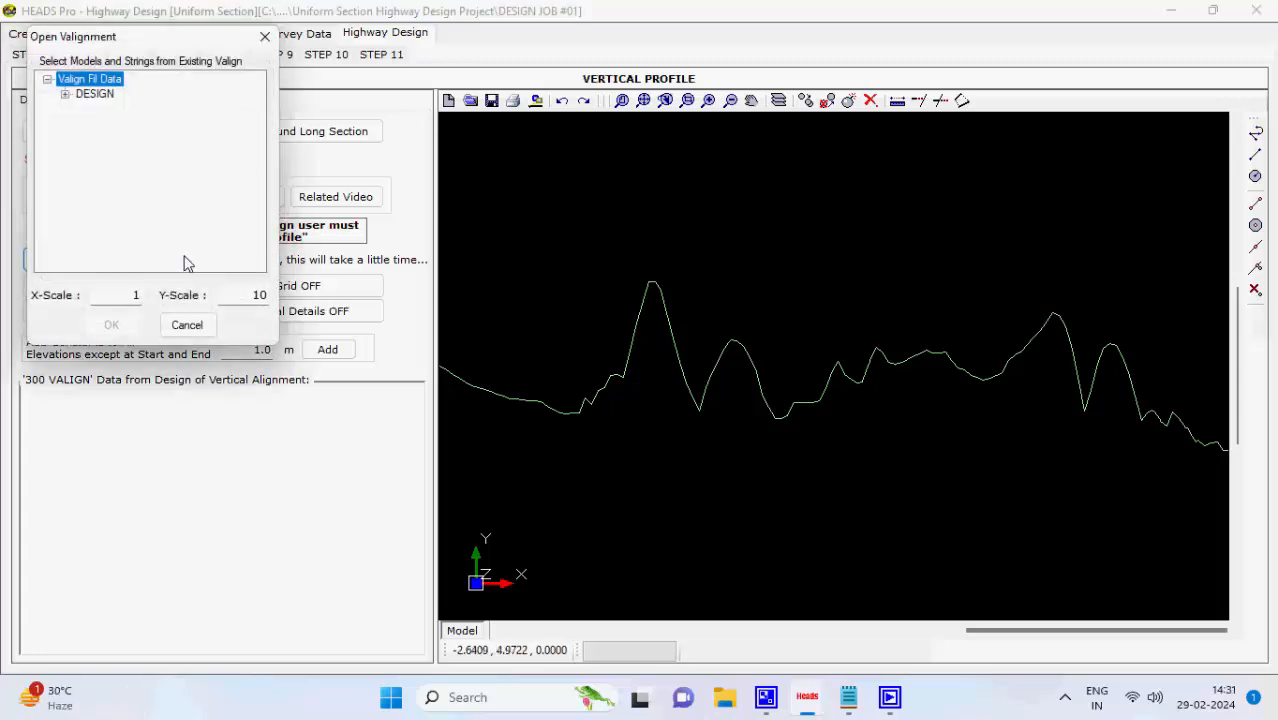
{"action": "left_click", "coordinate": [65, 94]}
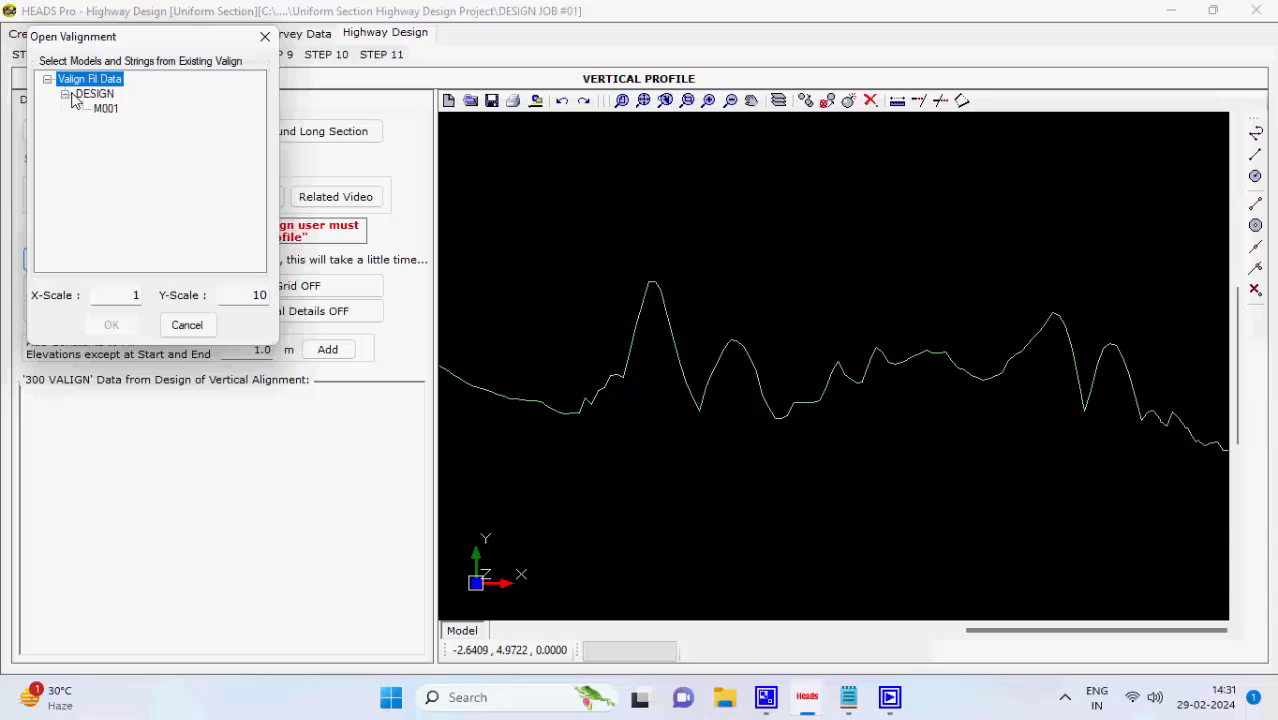
{"action": "left_click", "coordinate": [104, 112]}
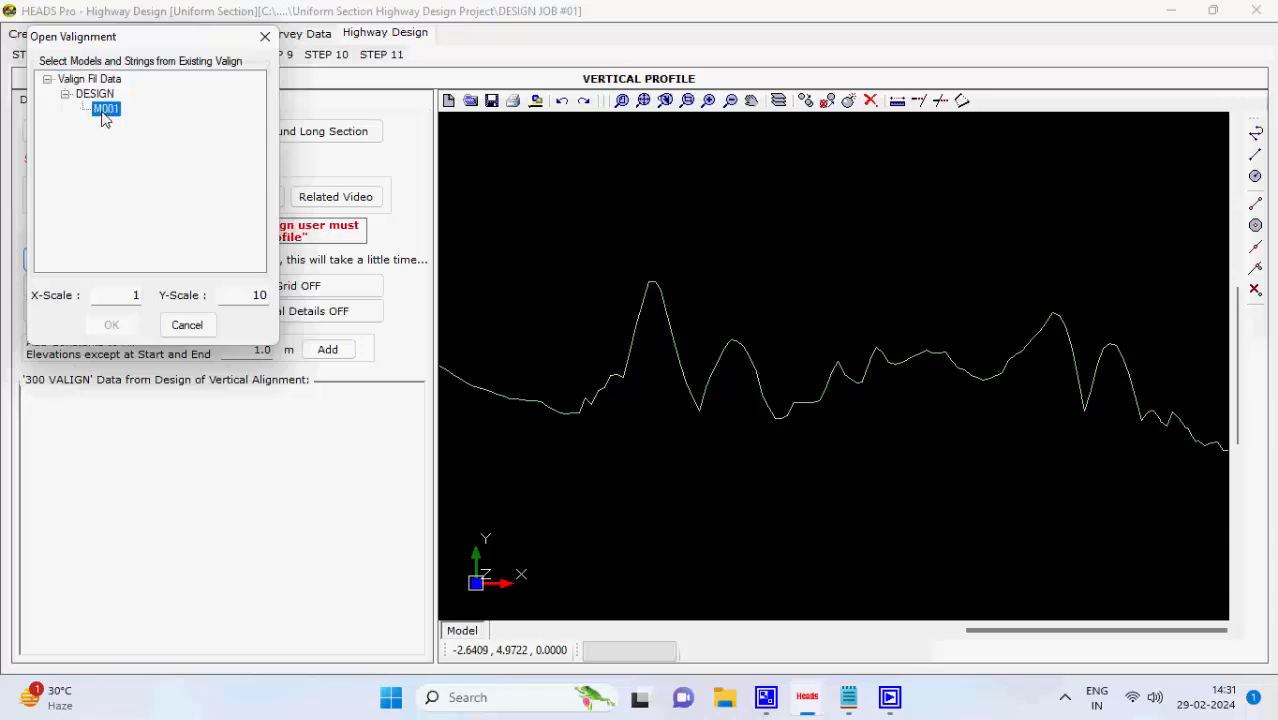
{"action": "left_click", "coordinate": [120, 325]}
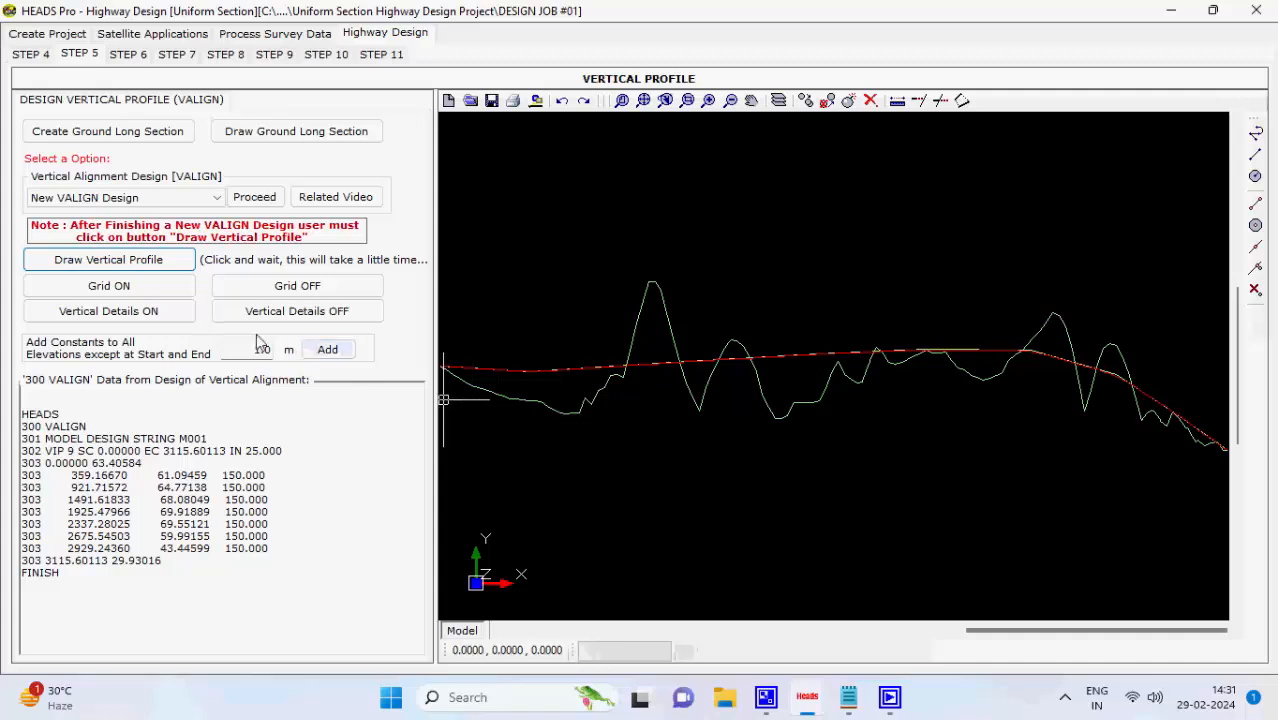
Add a dark gray profile grid with chainage interval 20, level interval 2 and text size 4, plus M001 vertical details at text size 5
{"action": "left_click", "coordinate": [160, 286]}
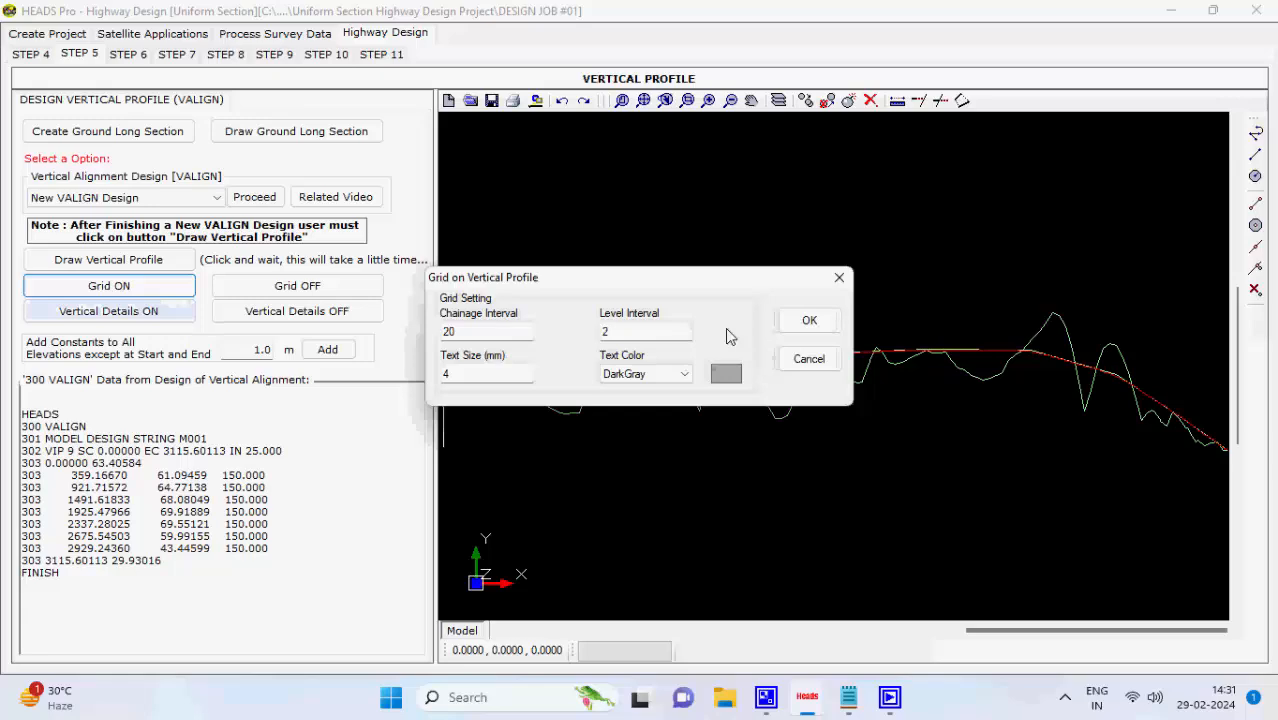
{"action": "left_click", "coordinate": [809, 320]}
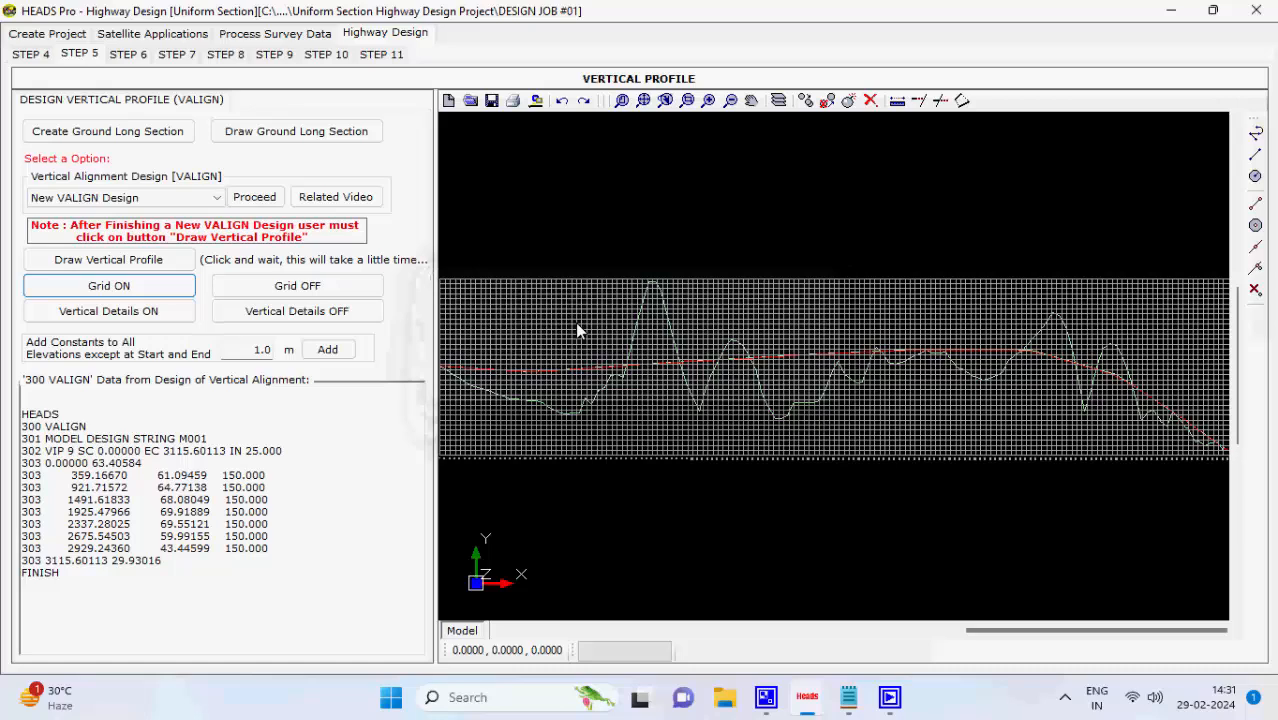
{"action": "left_click", "coordinate": [108, 311]}
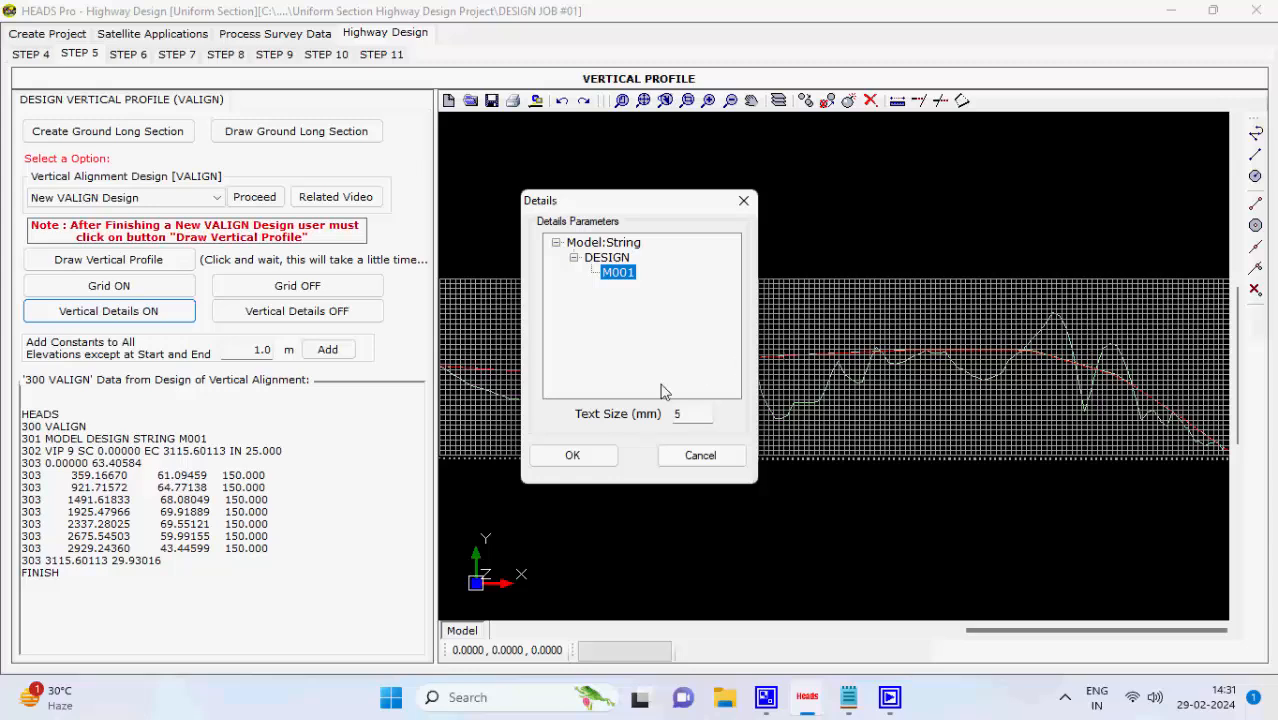
{"action": "left_click", "coordinate": [581, 455]}
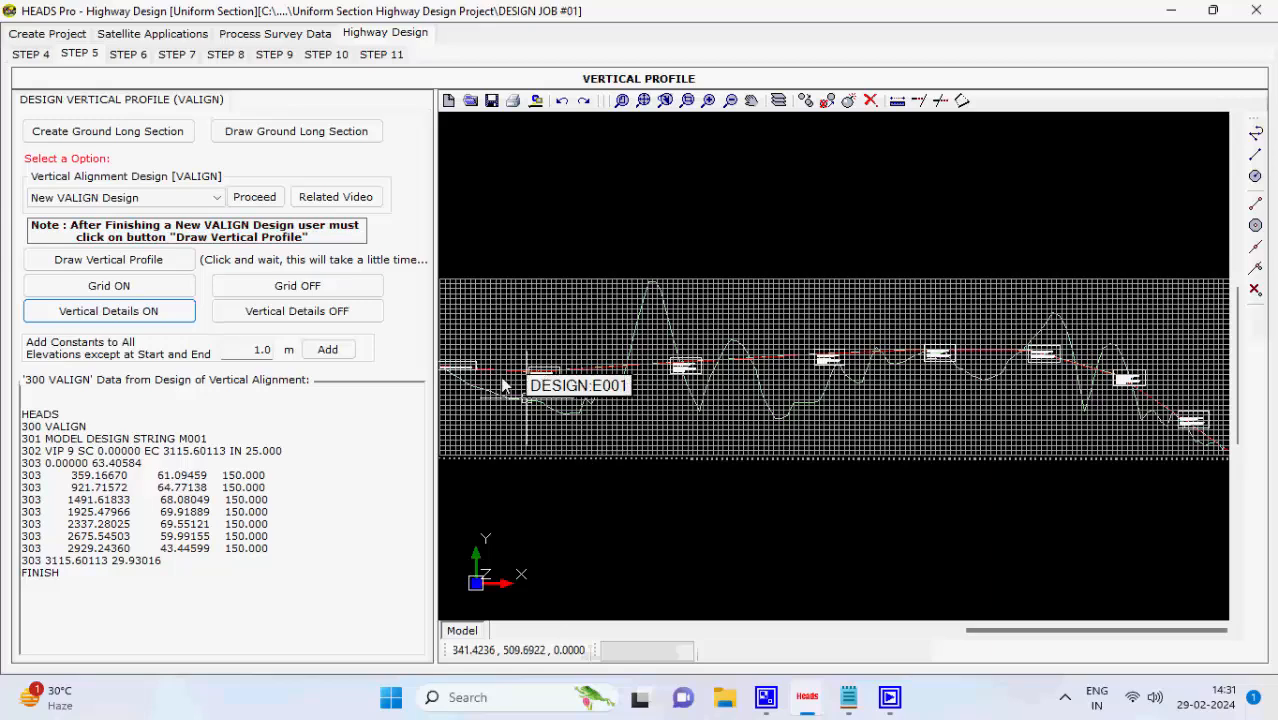
Assign typical cross section TCS01 to schedule 1 from chainage 0 to 3115 m at a 25 m interval, and save the schedule data
{"action": "left_click", "coordinate": [129, 55]}
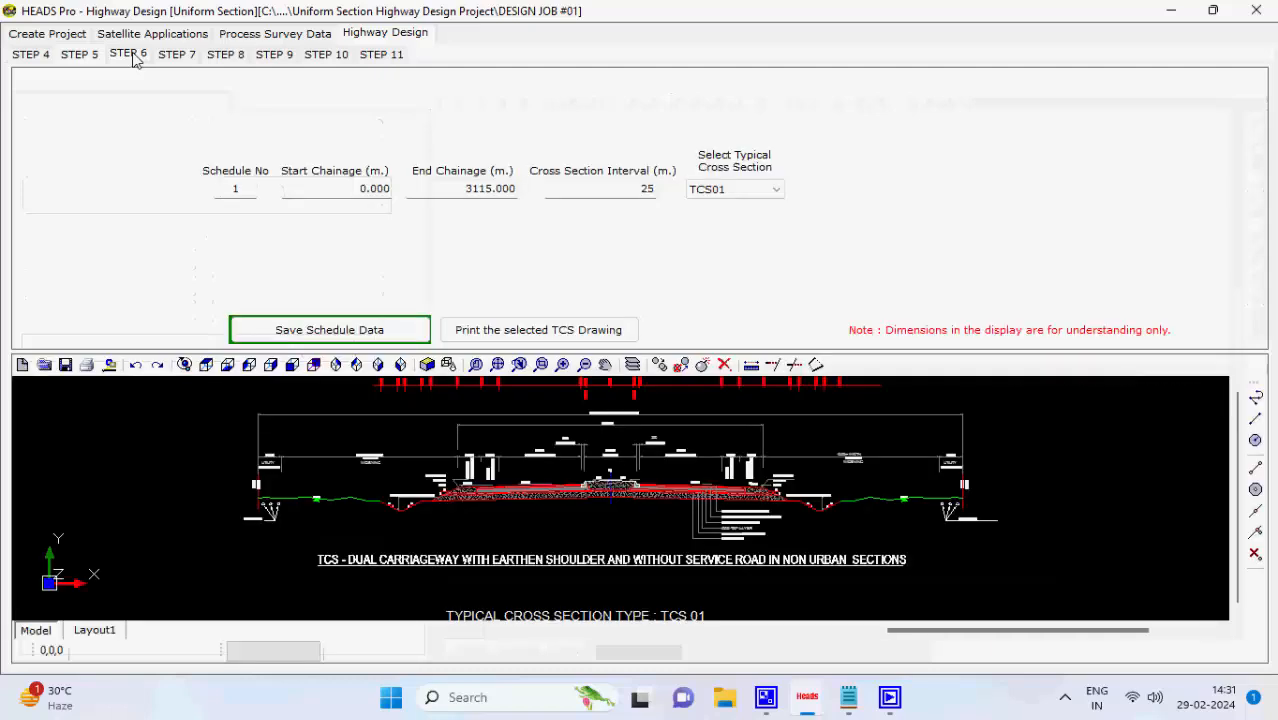
{"action": "left_click", "coordinate": [777, 190]}
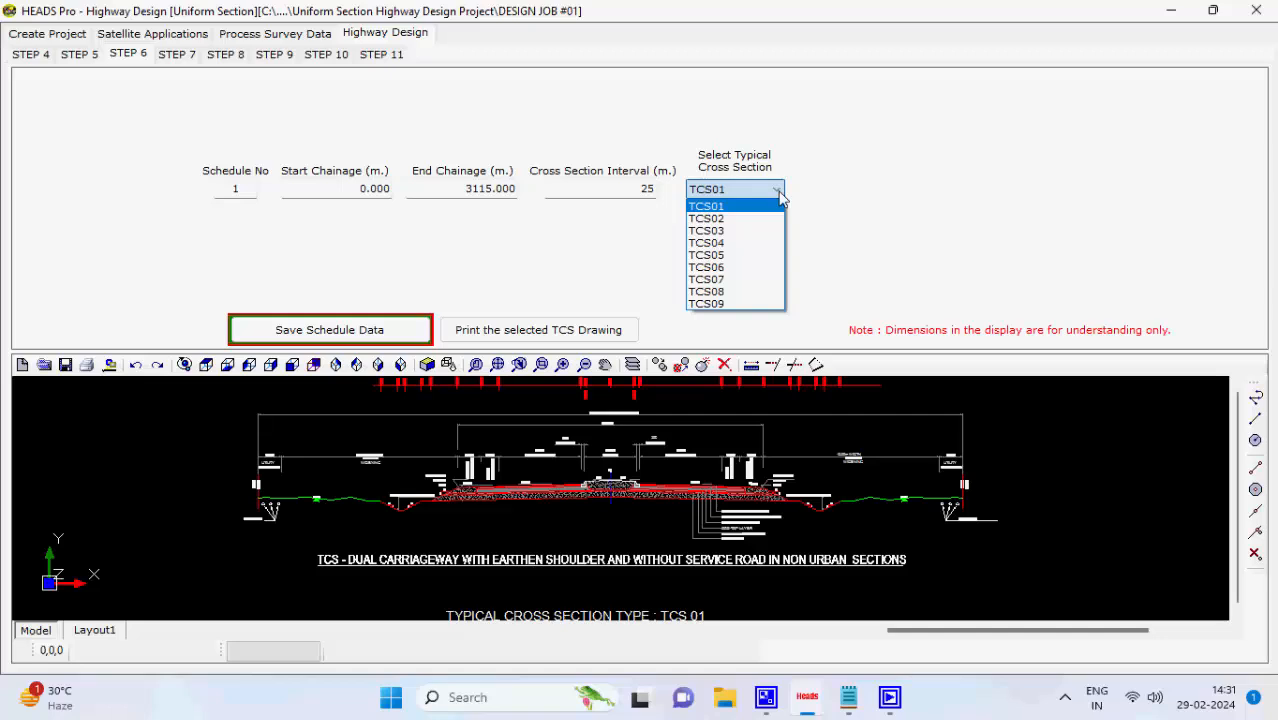
{"action": "left_click", "coordinate": [760, 207]}
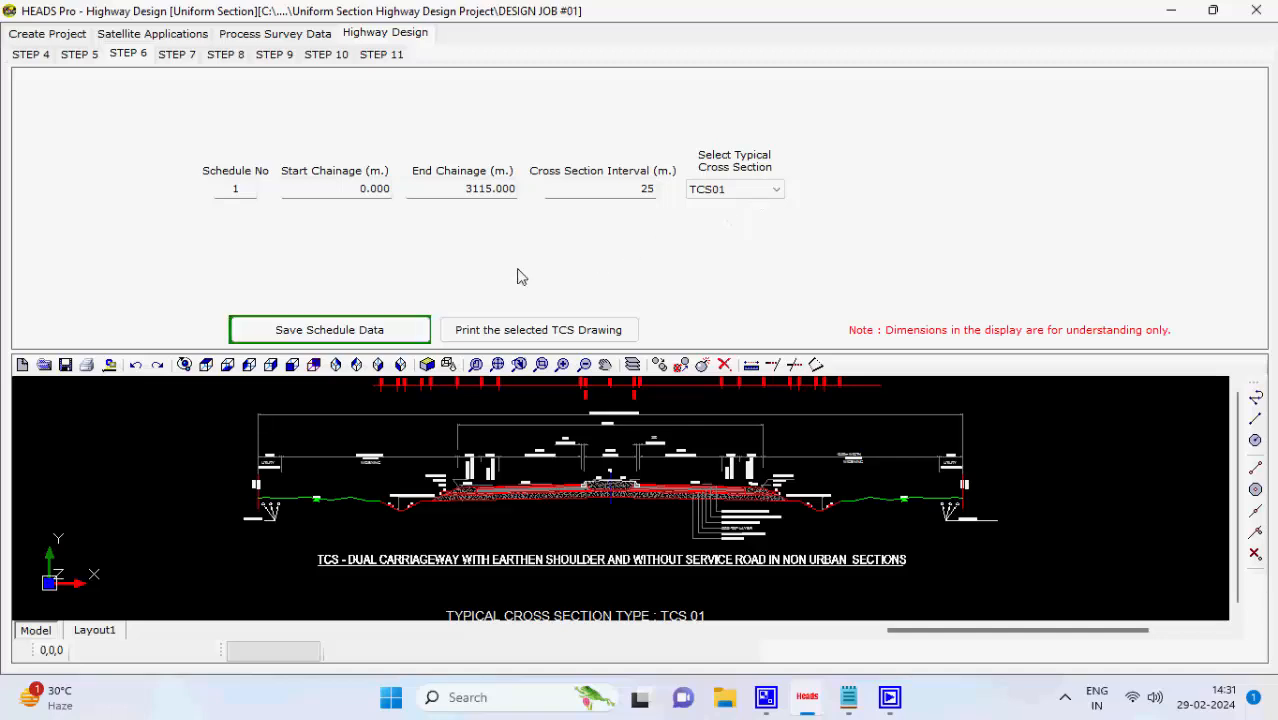
{"action": "left_click", "coordinate": [371, 330]}
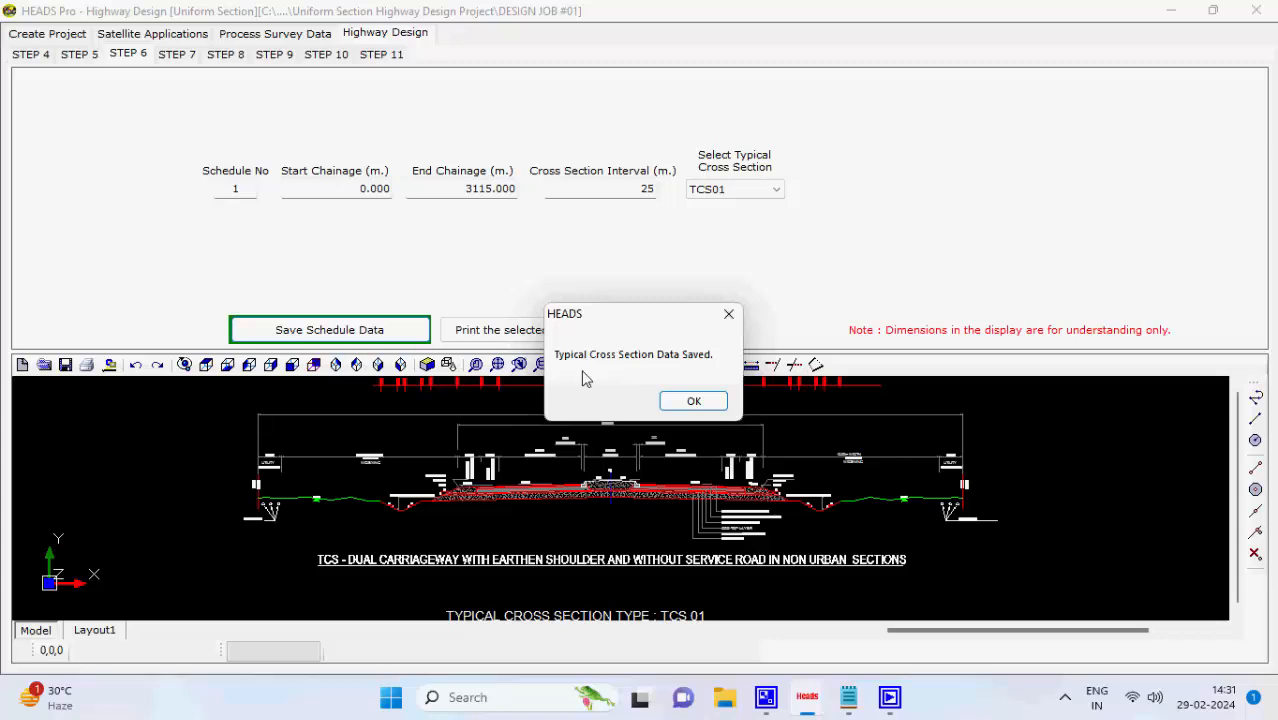
{"action": "left_click", "coordinate": [693, 401]}
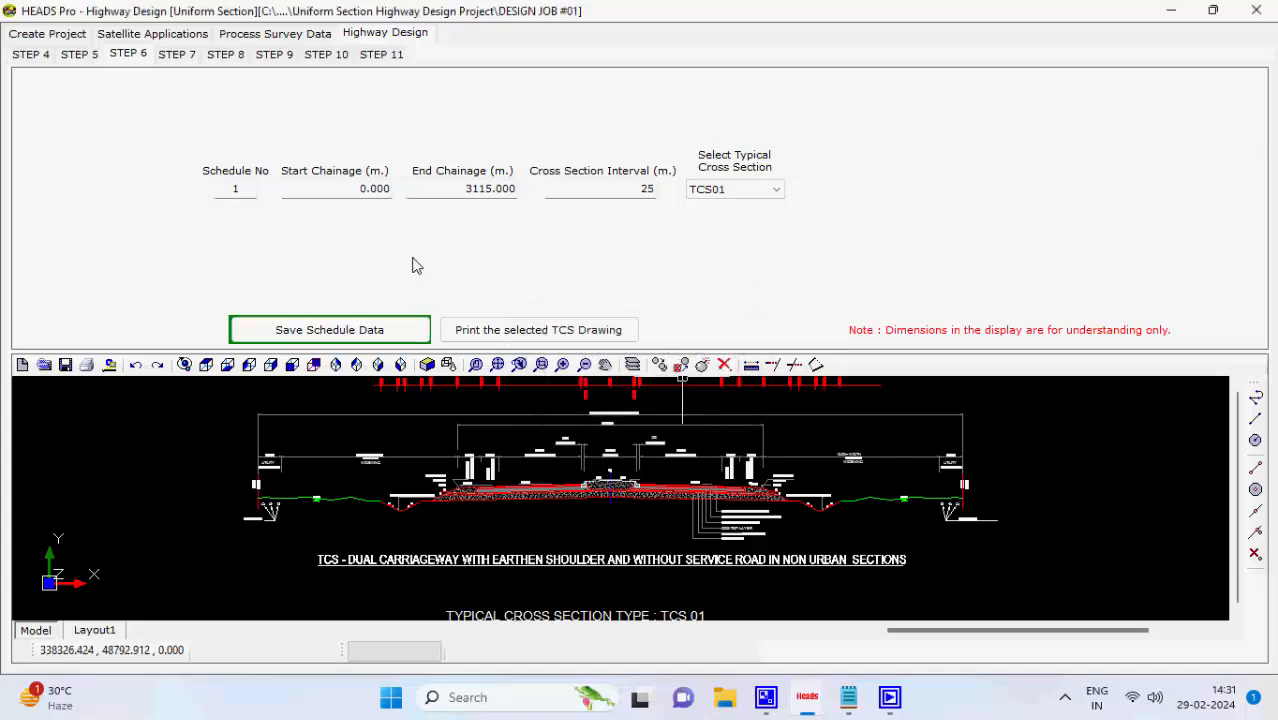
Save the TCS01 cross section definition for model DESIGN with the default median strings and 2.5 camber
{"action": "left_click", "coordinate": [182, 59]}
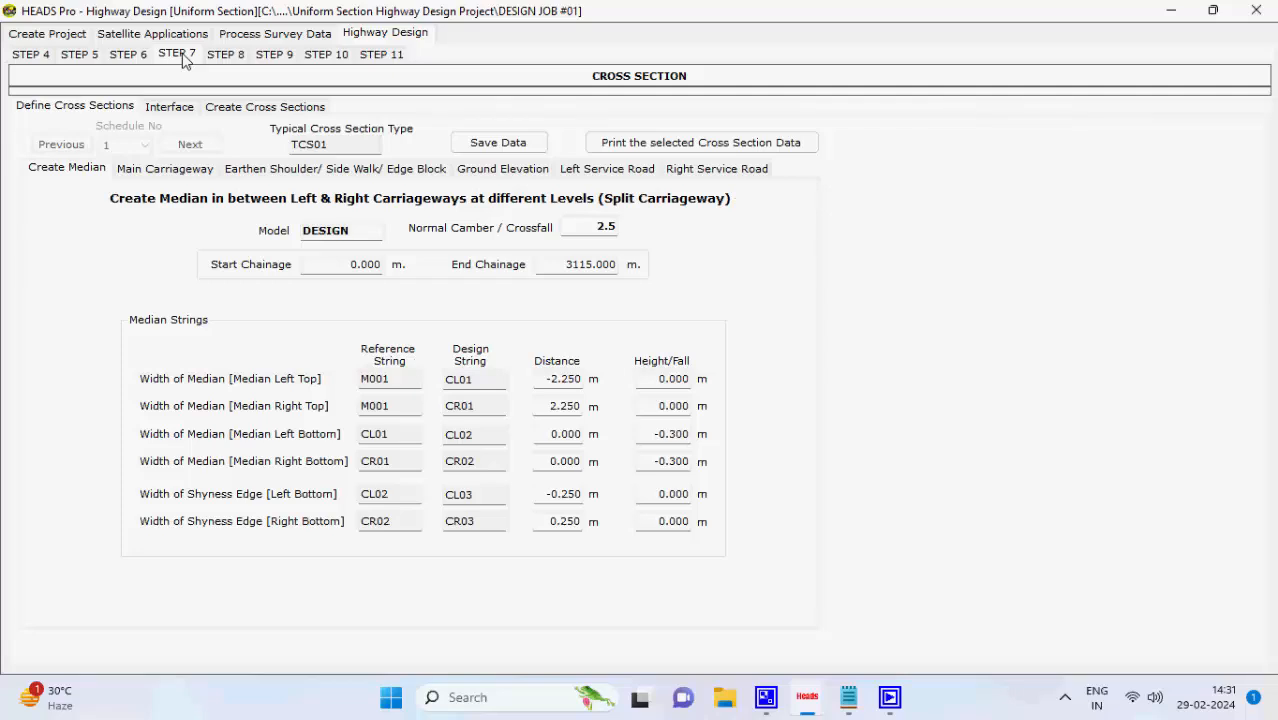
{"action": "left_click", "coordinate": [526, 146]}
{"action": "left_click", "coordinate": [704, 408]}
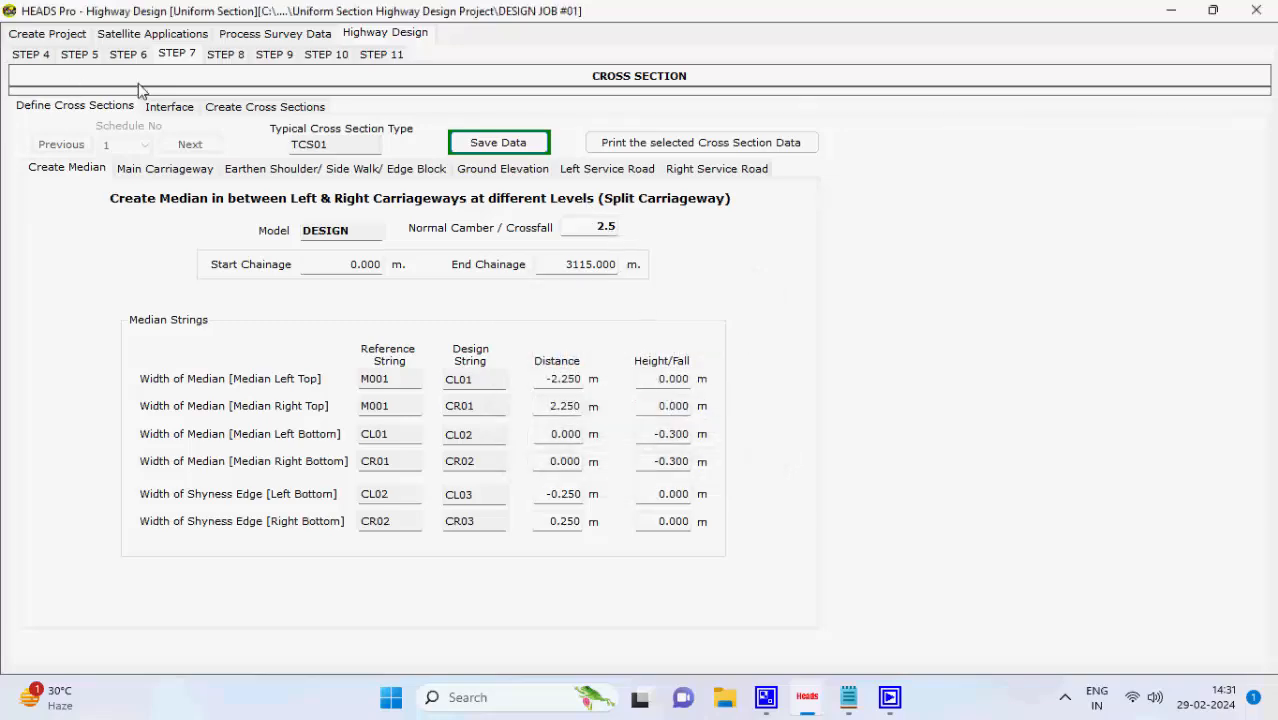
Start processing the cross section data for chainage 0 to 3115 m at a 25 m interval, and run the first OFFSET item
{"action": "left_click", "coordinate": [160, 107]}
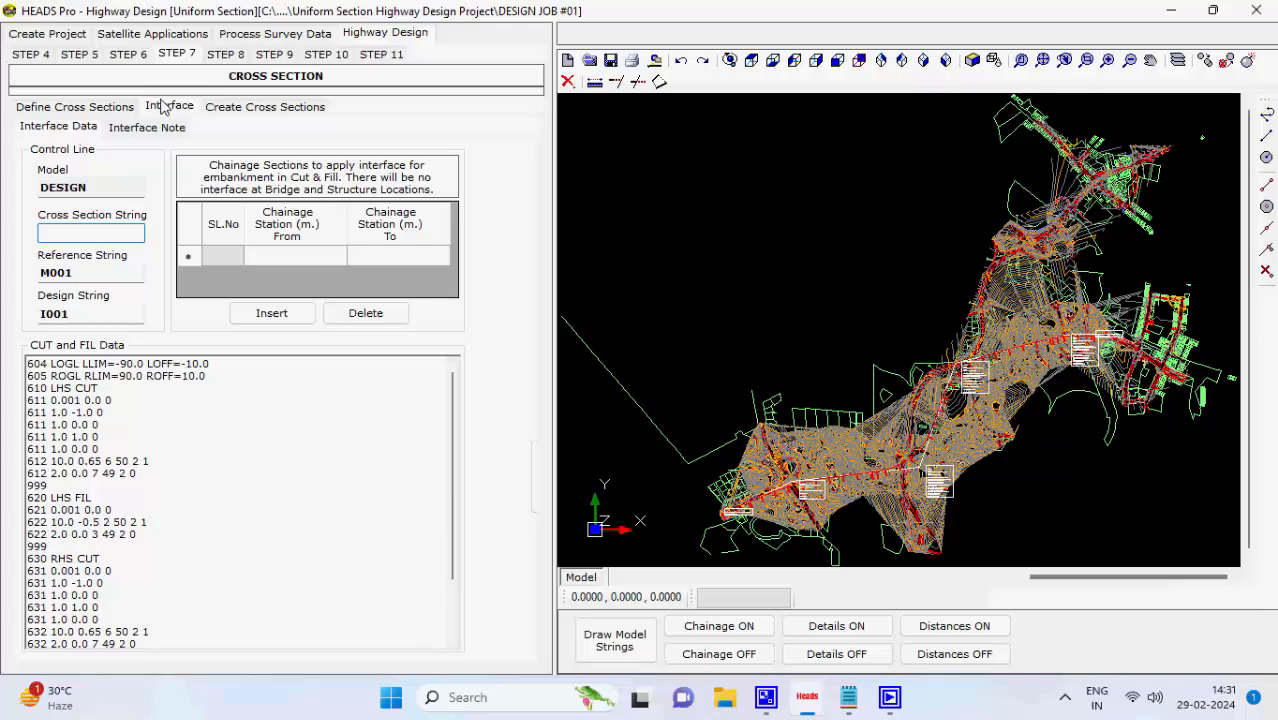
{"action": "left_click", "coordinate": [212, 110]}
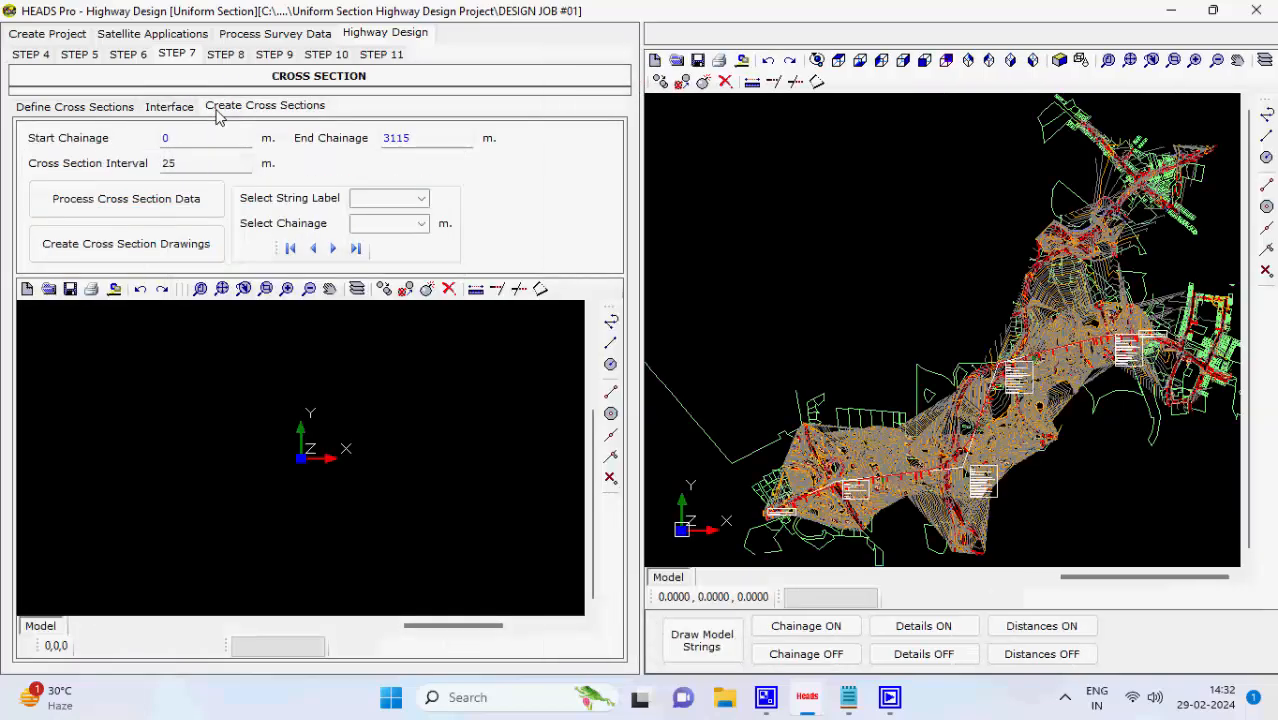
{"action": "left_click", "coordinate": [189, 203]}
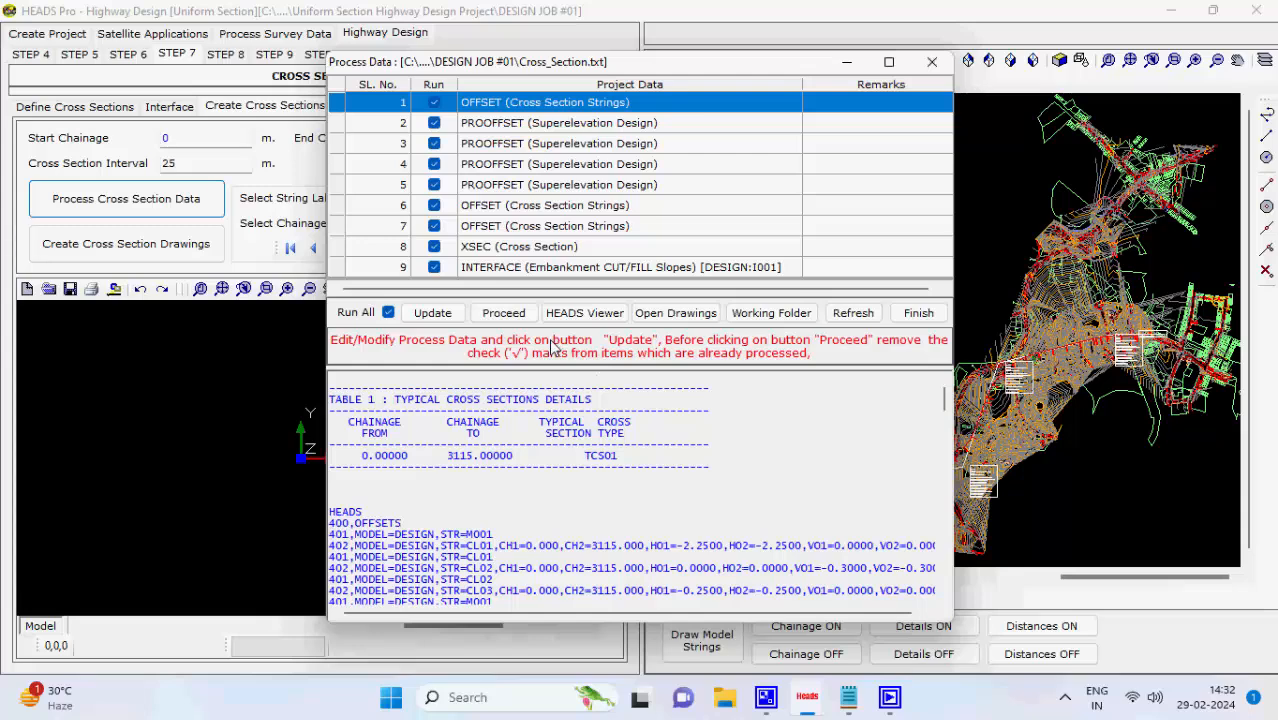
{"action": "left_click", "coordinate": [508, 314]}
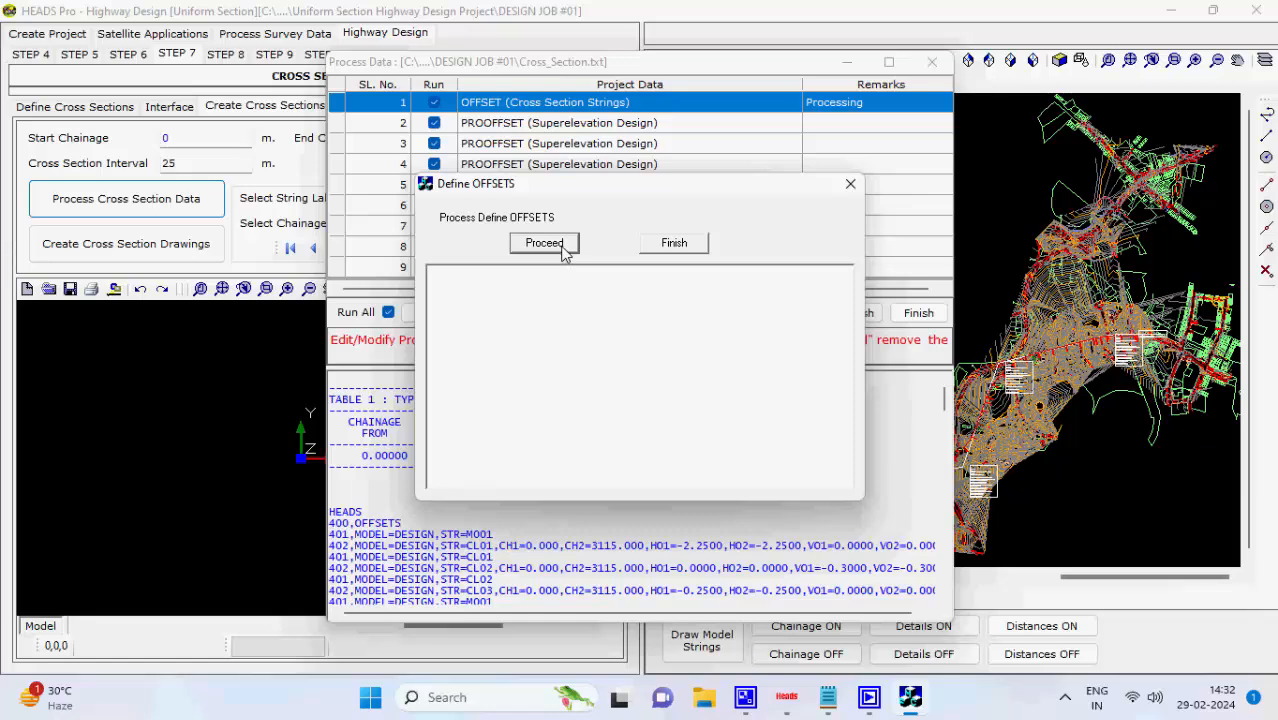
{"action": "left_click", "coordinate": [564, 246]}
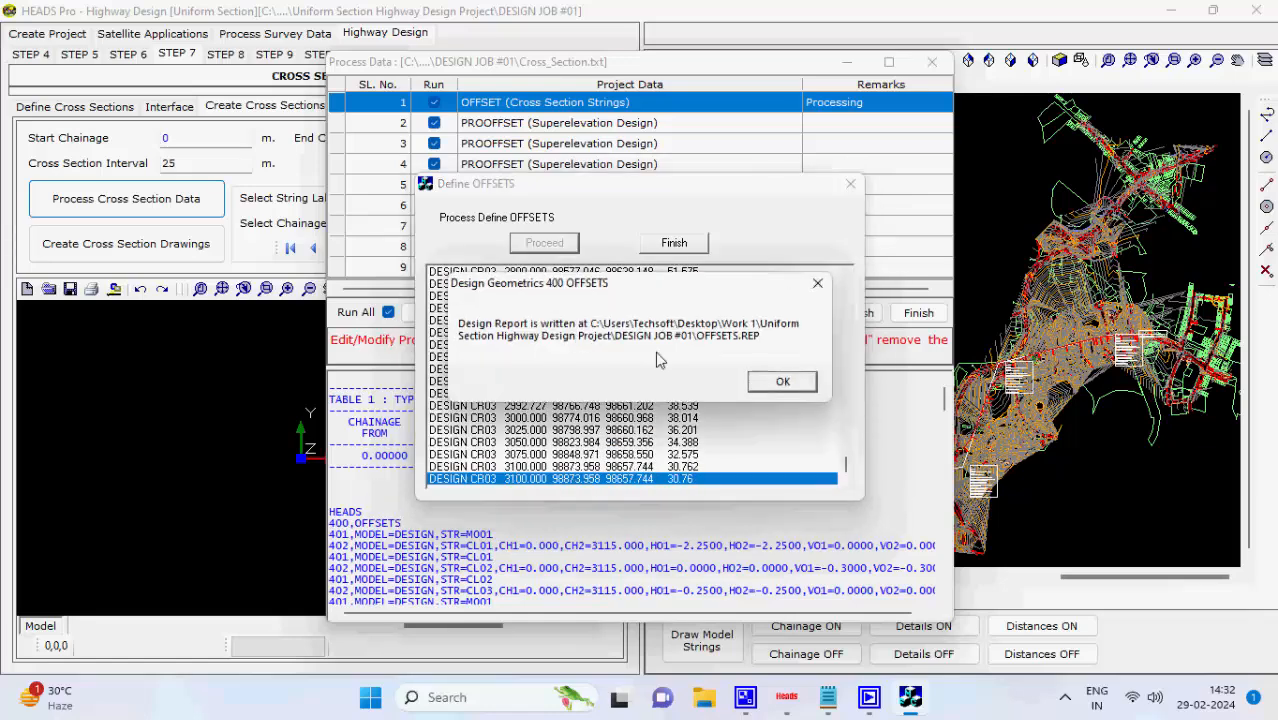
{"action": "left_click", "coordinate": [795, 384]}
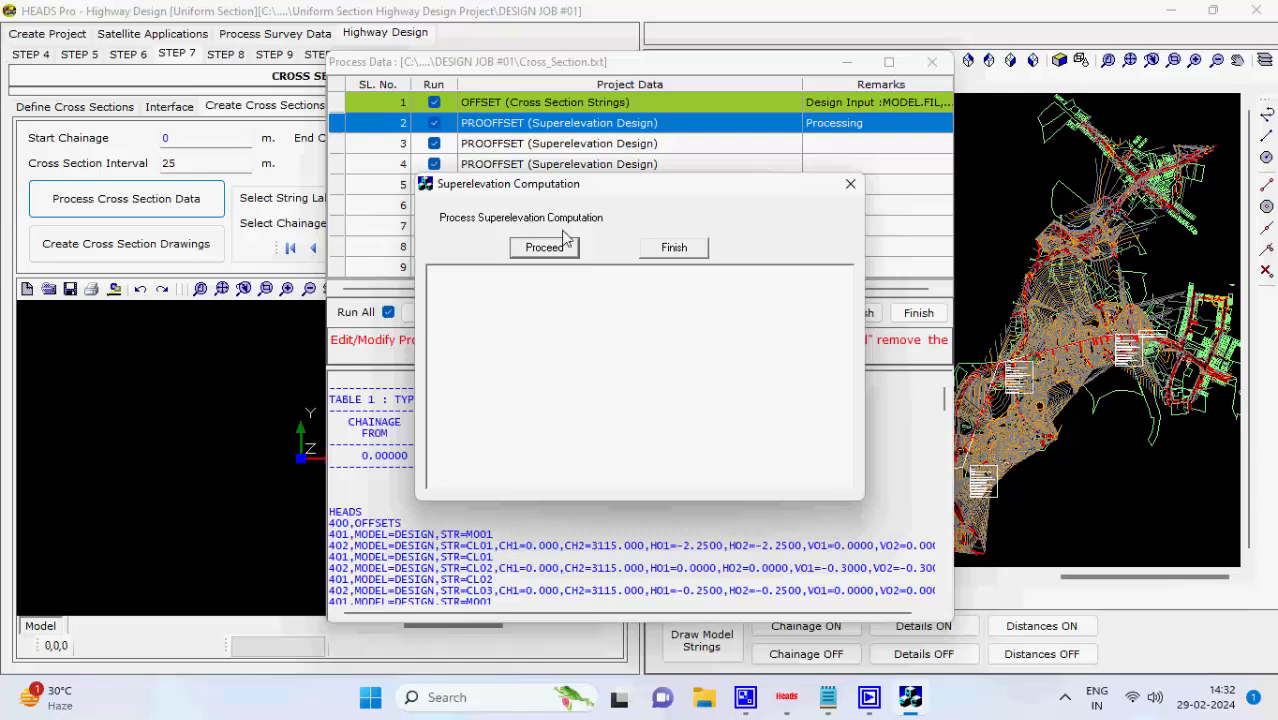
Run the superelevation computations for process items 2 and 3, covering design strings CL04 and CR04
{"action": "left_click", "coordinate": [545, 248]}
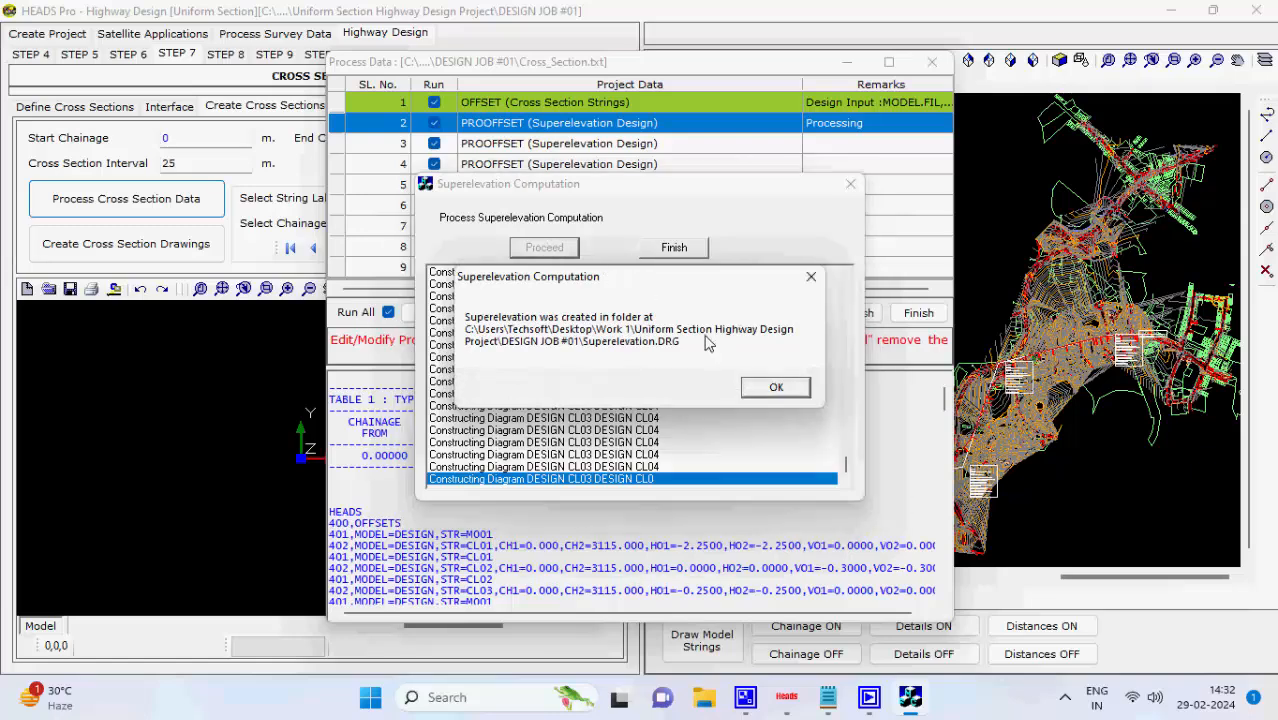
{"action": "left_click", "coordinate": [776, 387]}
{"action": "left_click", "coordinate": [676, 248]}
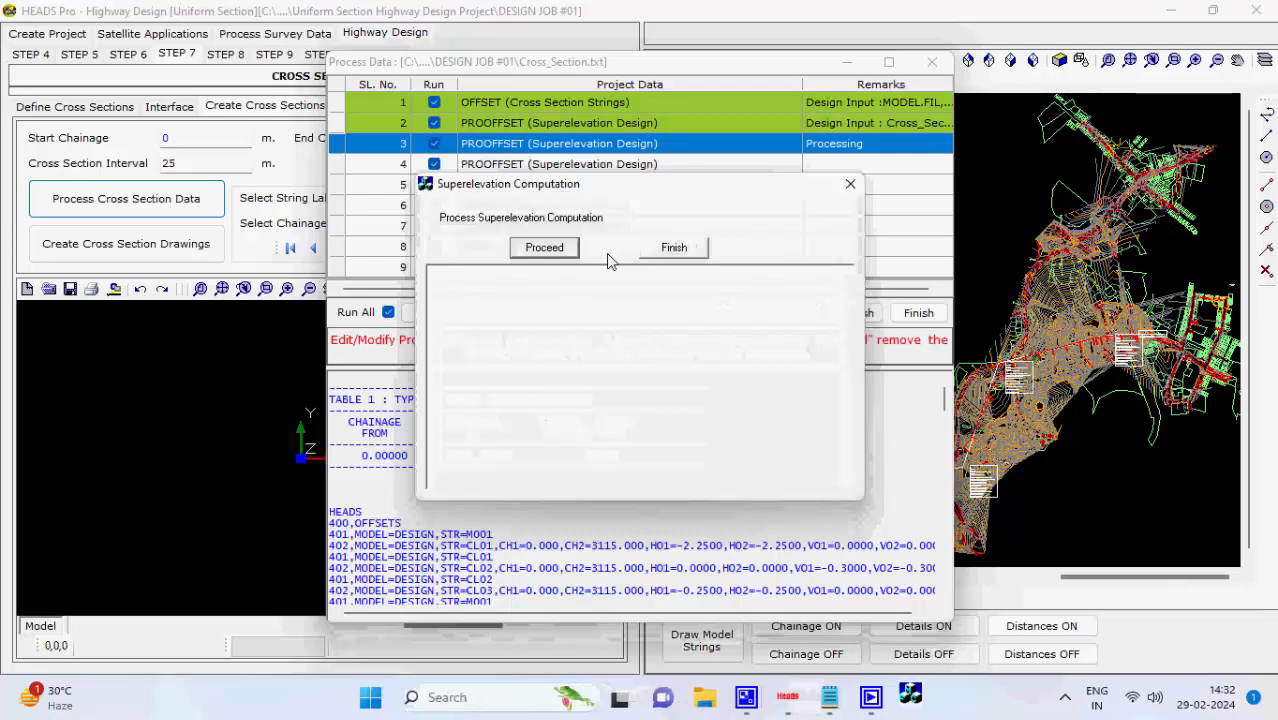
{"action": "left_click", "coordinate": [558, 250]}
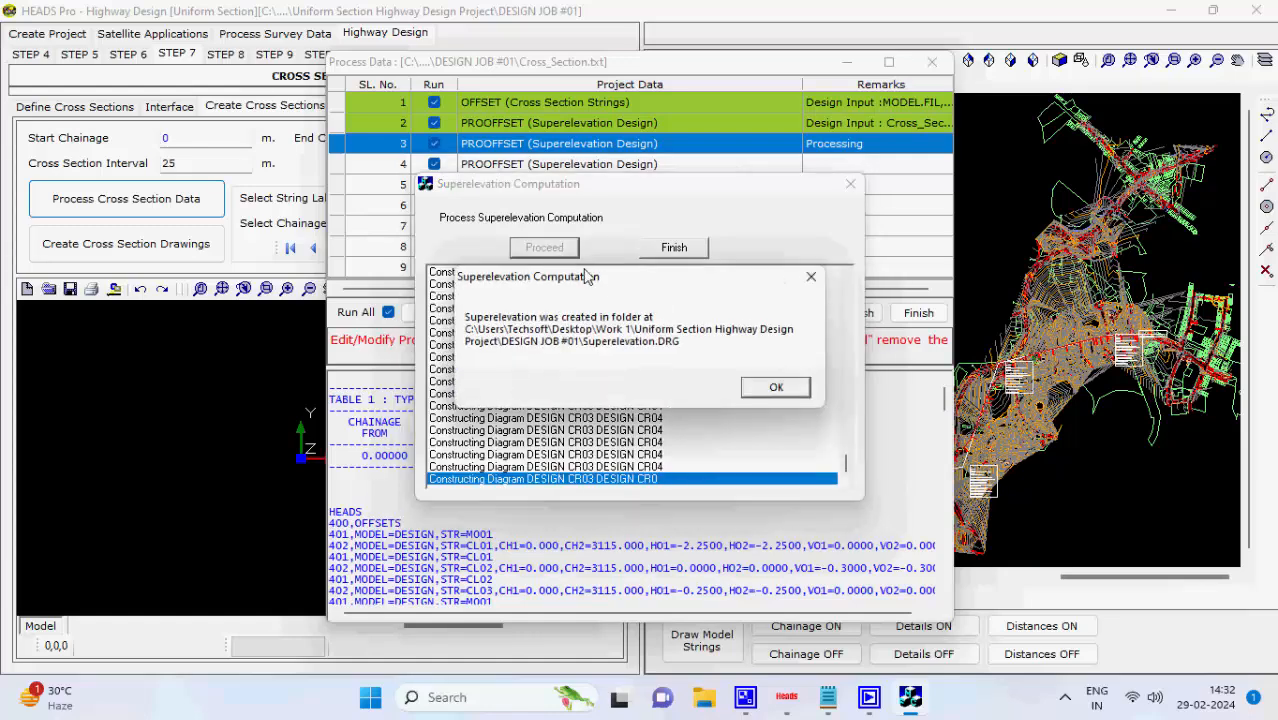
{"action": "left_click", "coordinate": [785, 390]}
{"action": "left_click", "coordinate": [676, 248]}
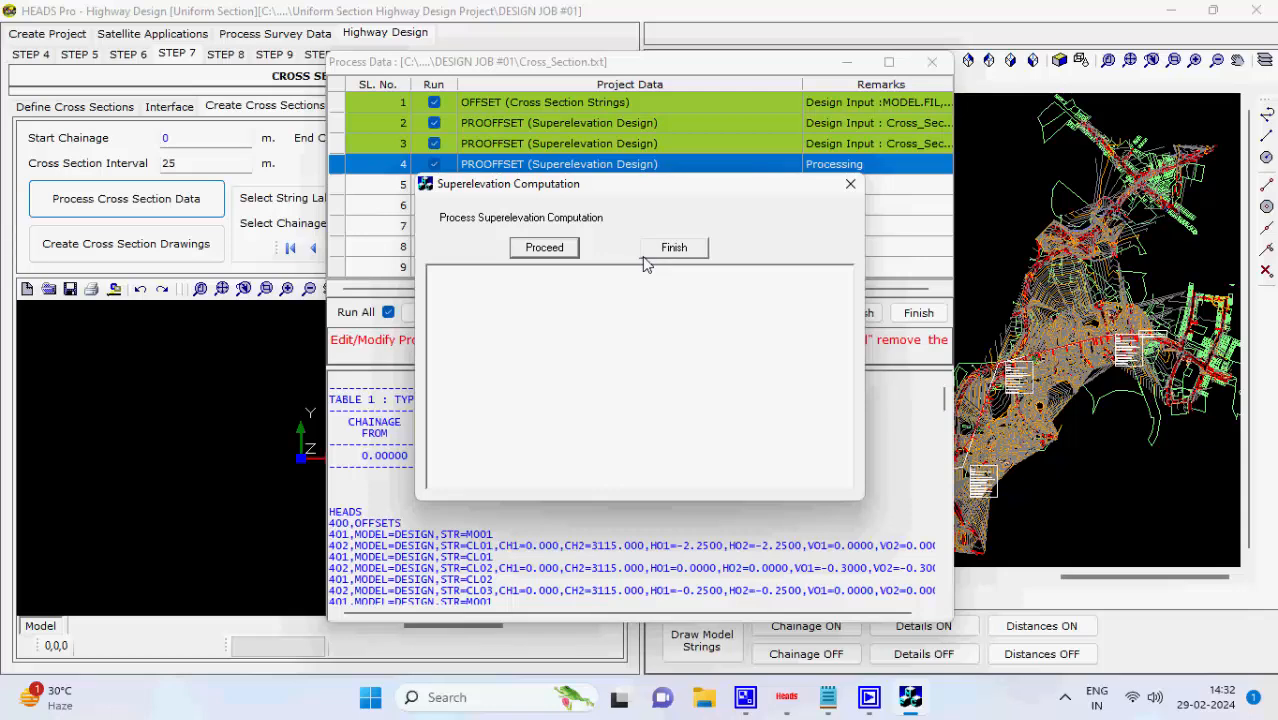
Run the superelevation computations for process items 4 and 5, covering design strings CL05 and CR05
{"action": "left_click", "coordinate": [555, 248]}
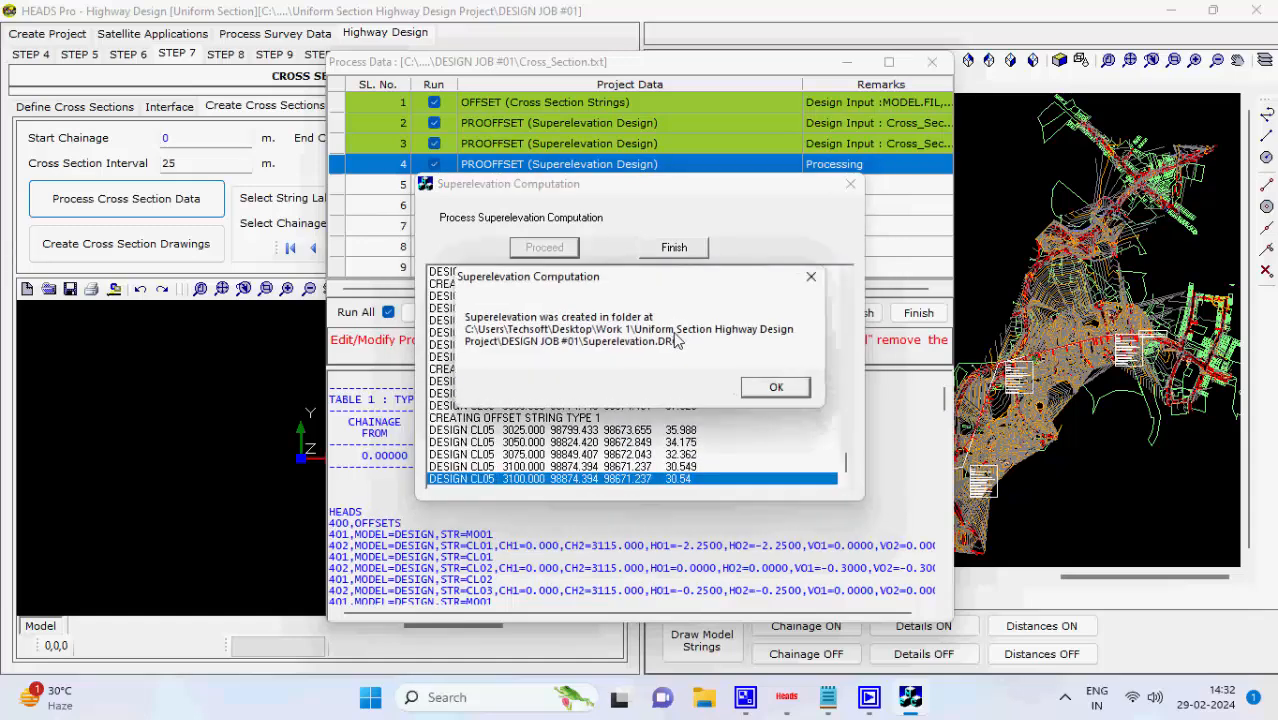
{"action": "left_click", "coordinate": [770, 386]}
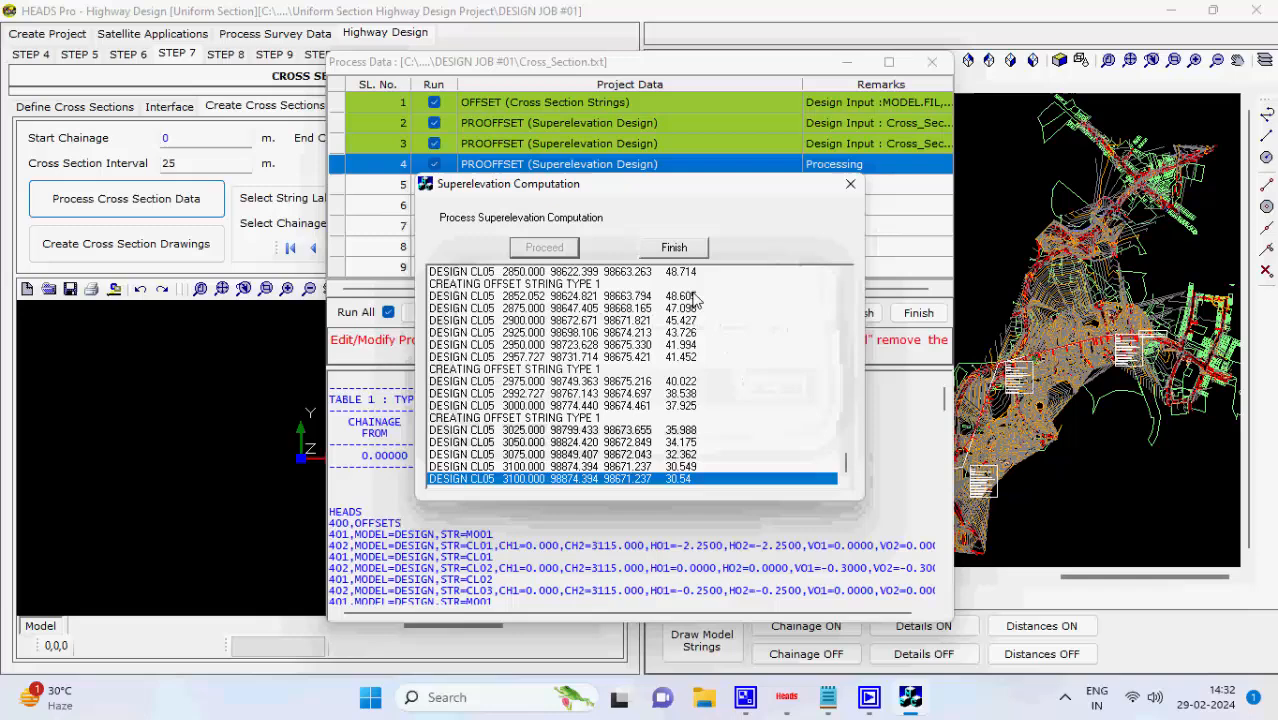
{"action": "left_click", "coordinate": [674, 249]}
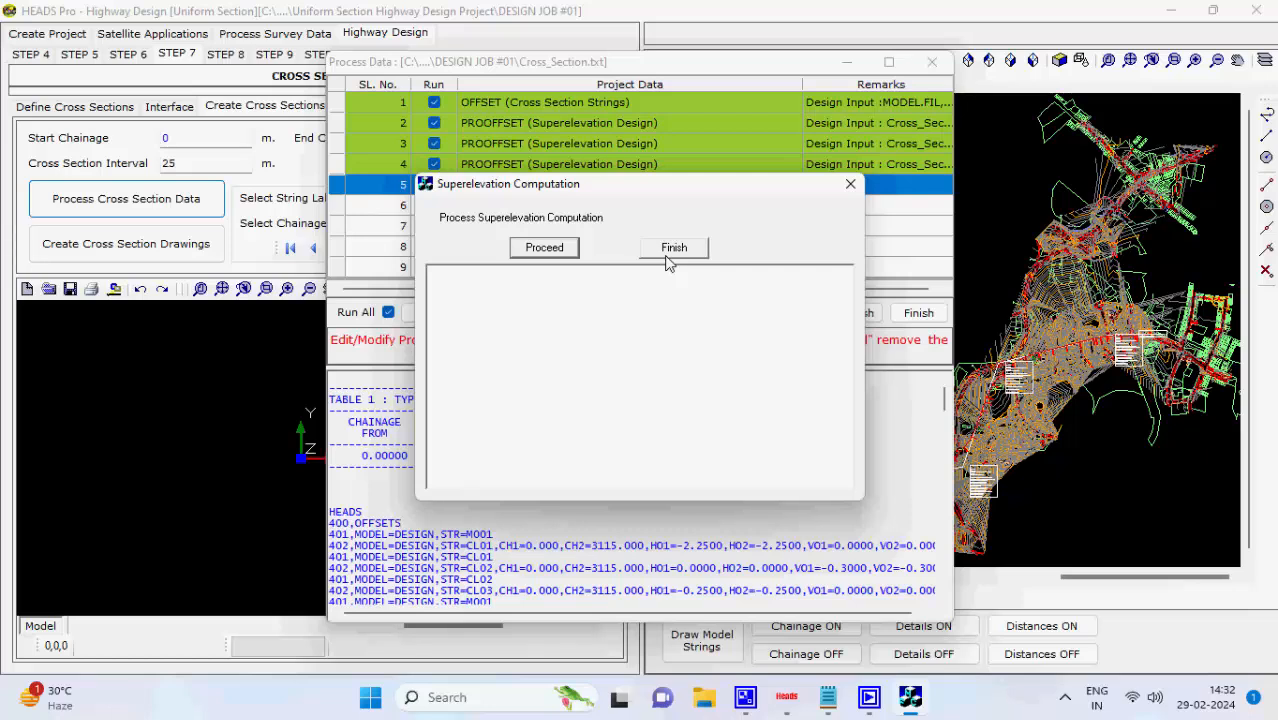
{"action": "left_click", "coordinate": [546, 250]}
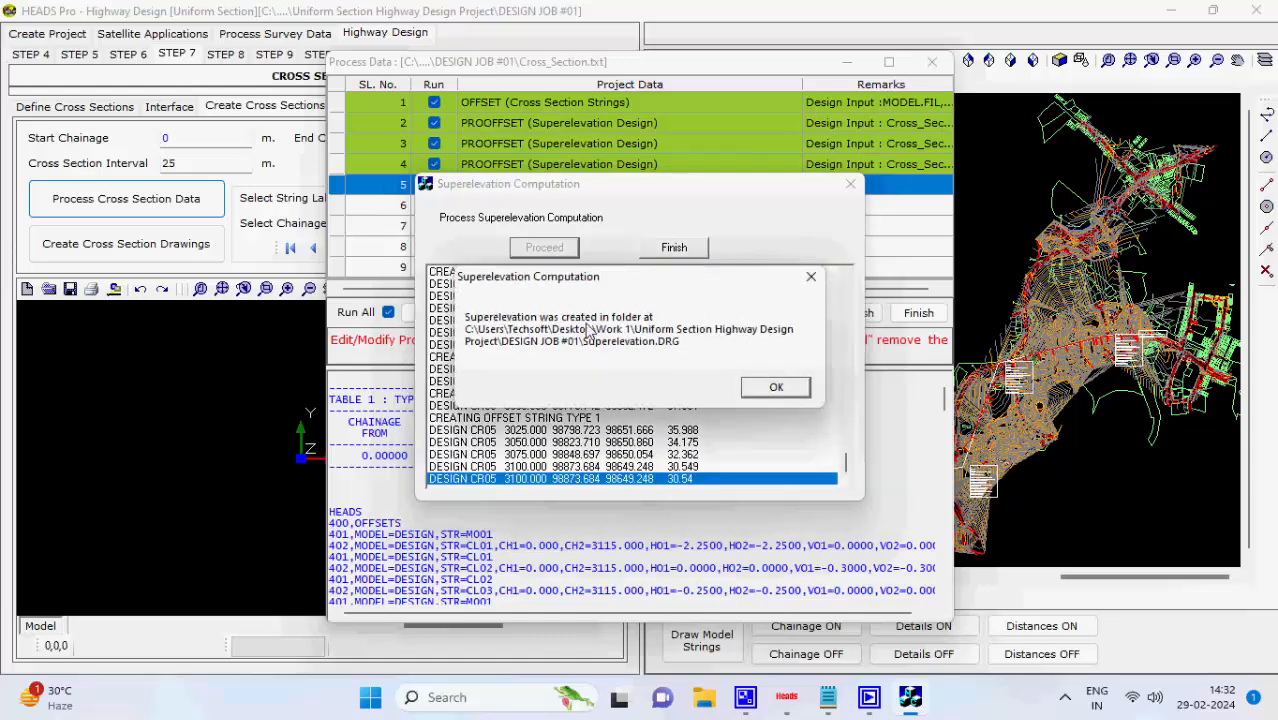
{"action": "left_click", "coordinate": [770, 389]}
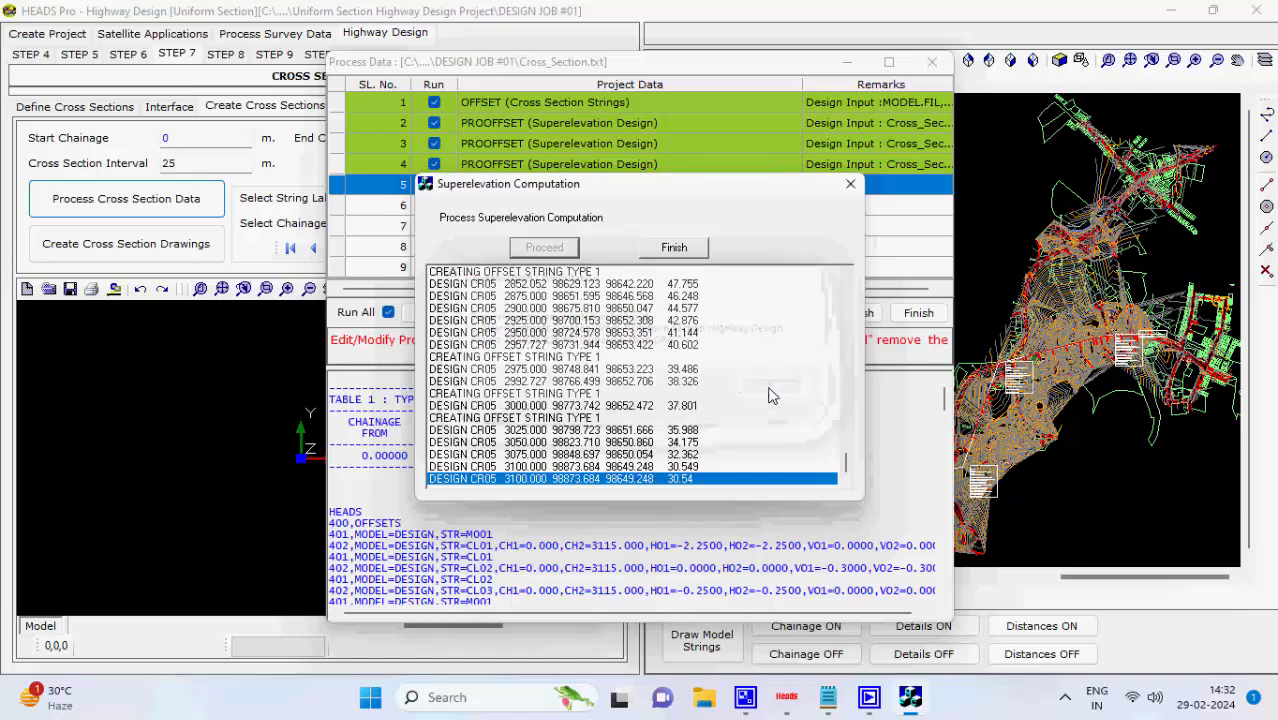
{"action": "left_click", "coordinate": [690, 248]}
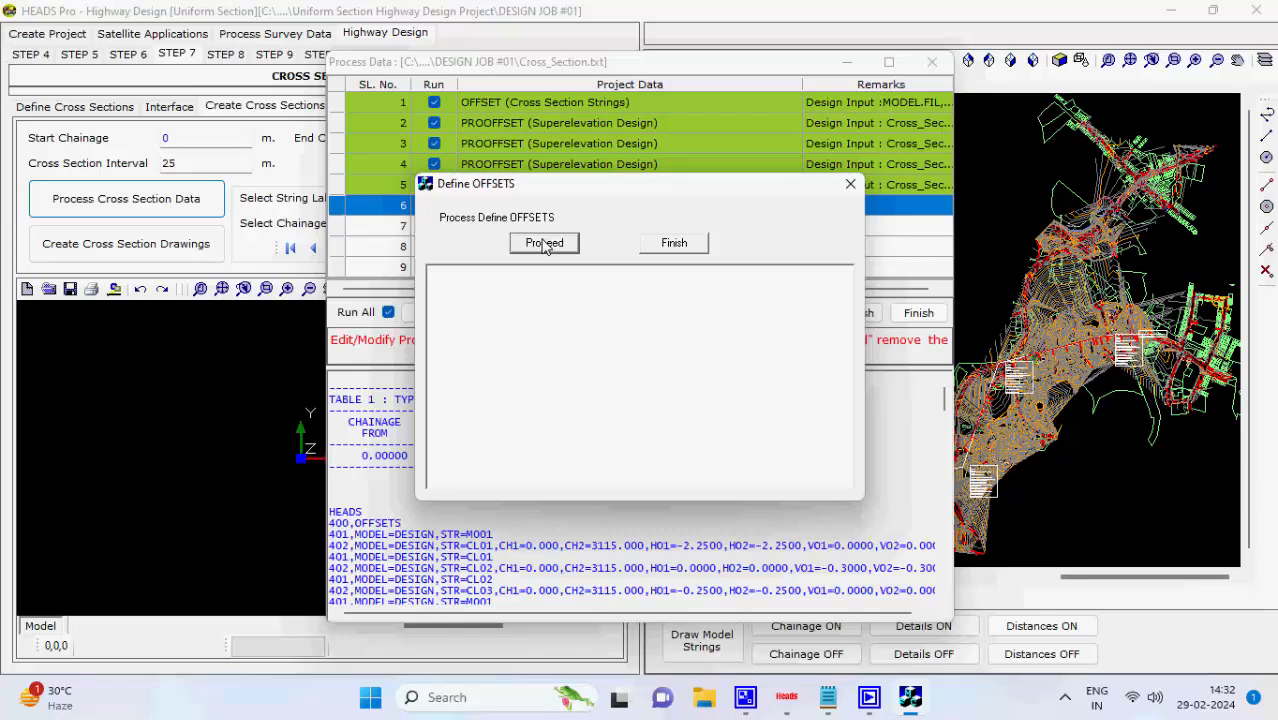
Run the cross section string OFFSET computations for process items 6 and 7
{"action": "left_click", "coordinate": [544, 244]}
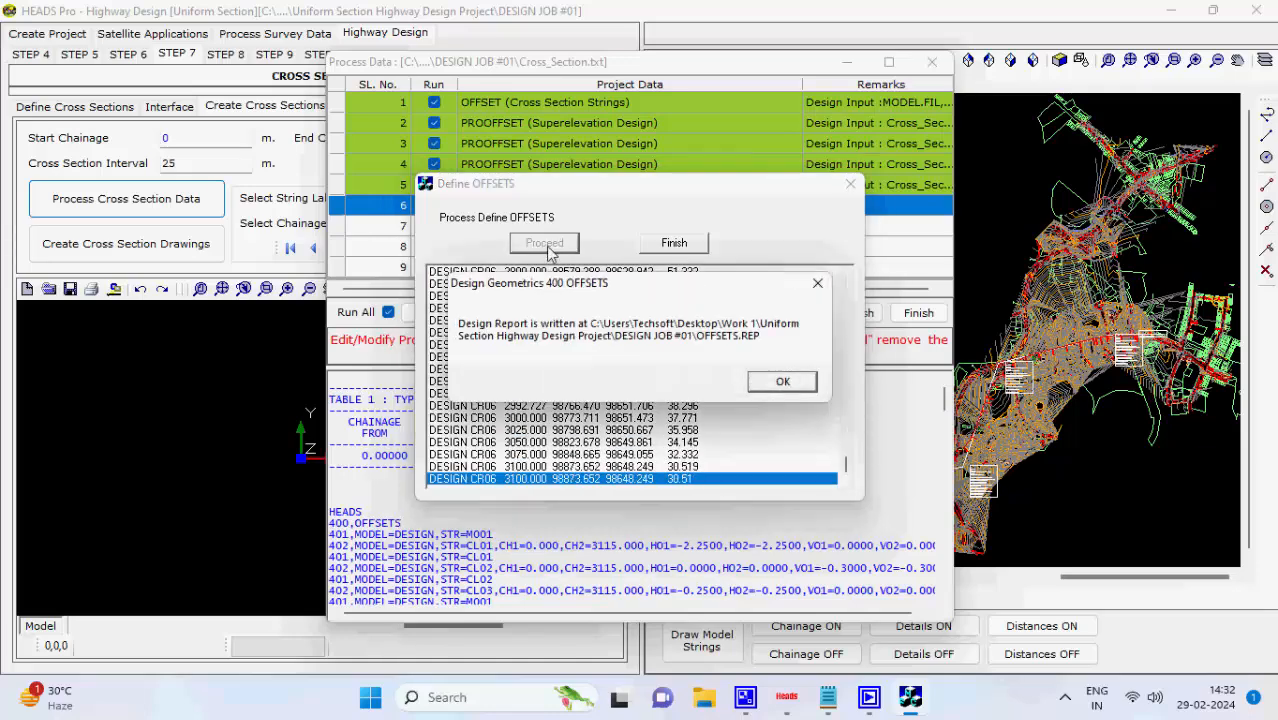
{"action": "left_click", "coordinate": [777, 381]}
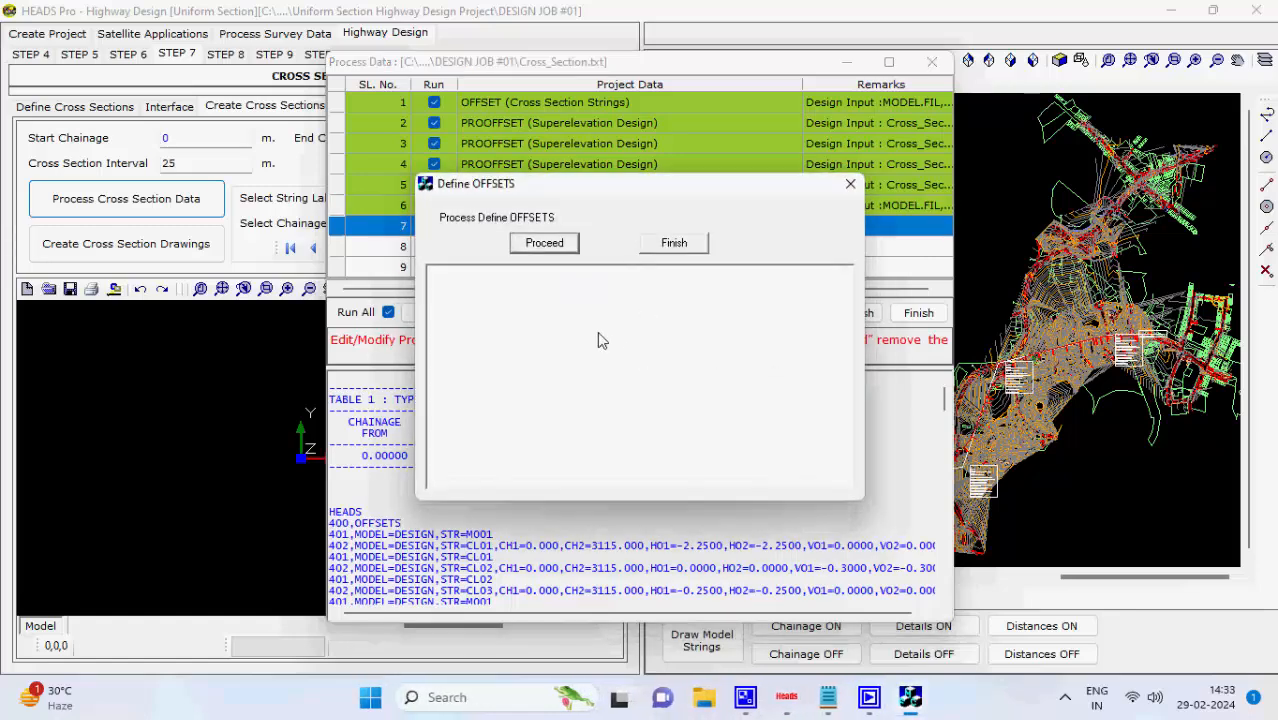
{"action": "left_click", "coordinate": [545, 243]}
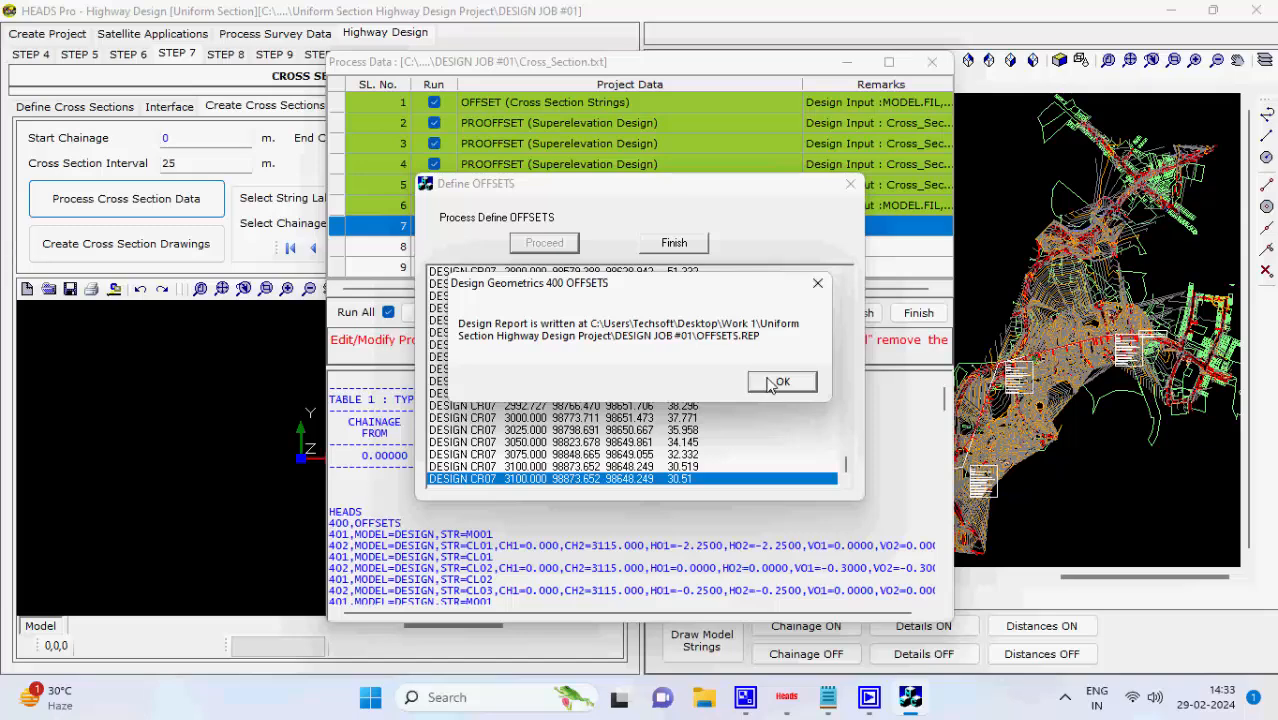
{"action": "left_click", "coordinate": [768, 381]}
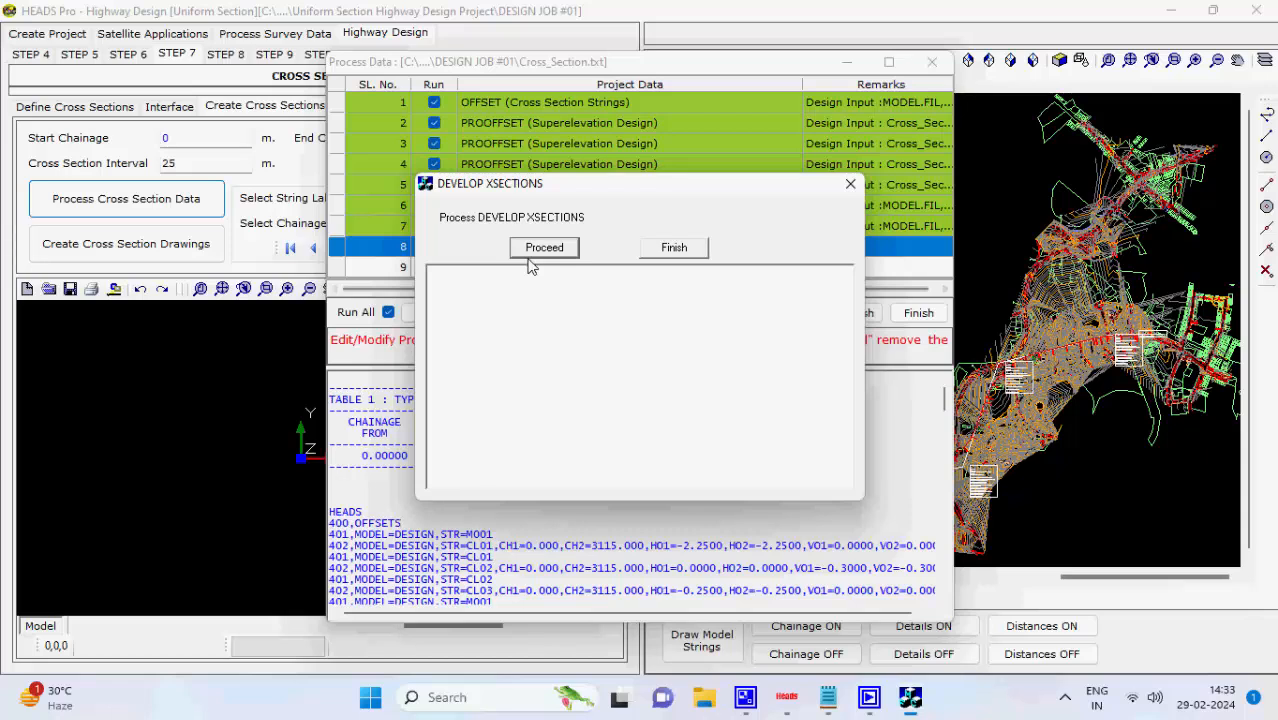
Run the DEVELOP XSECTIONS computation for process item 8, XSEC (Cross Section), through to its finish
{"action": "left_click", "coordinate": [532, 252]}
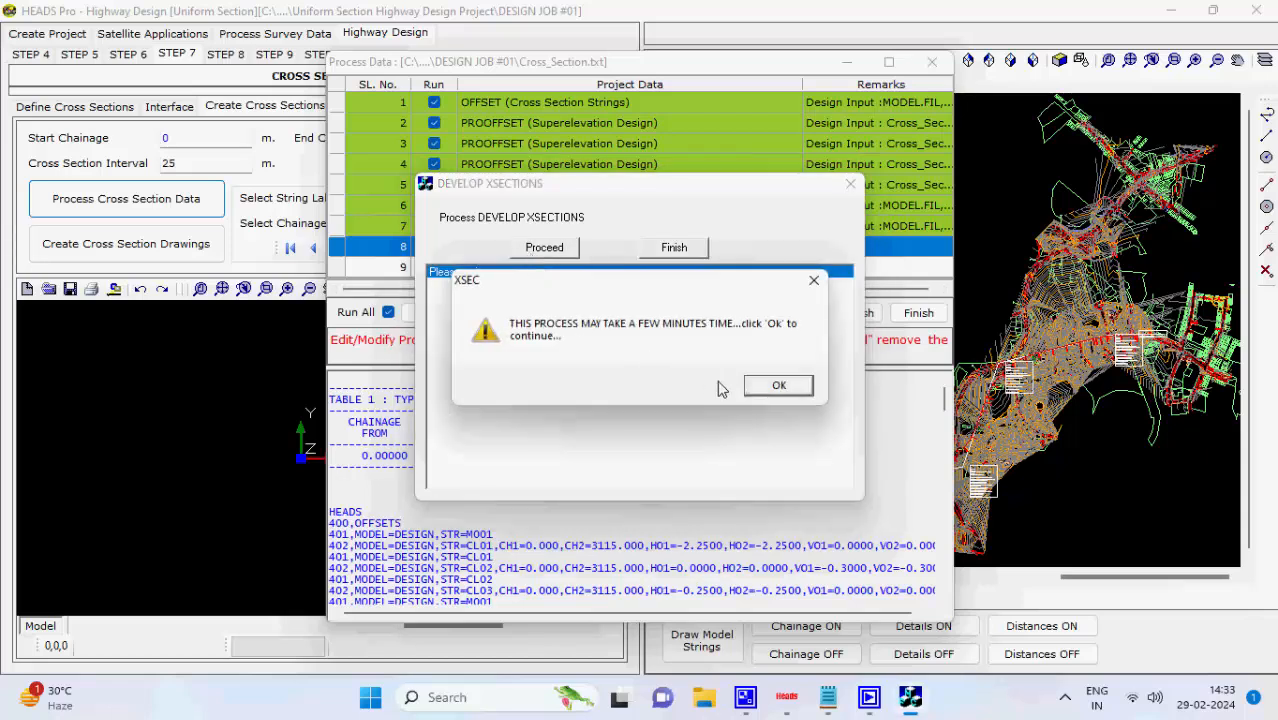
{"action": "left_click", "coordinate": [777, 388]}
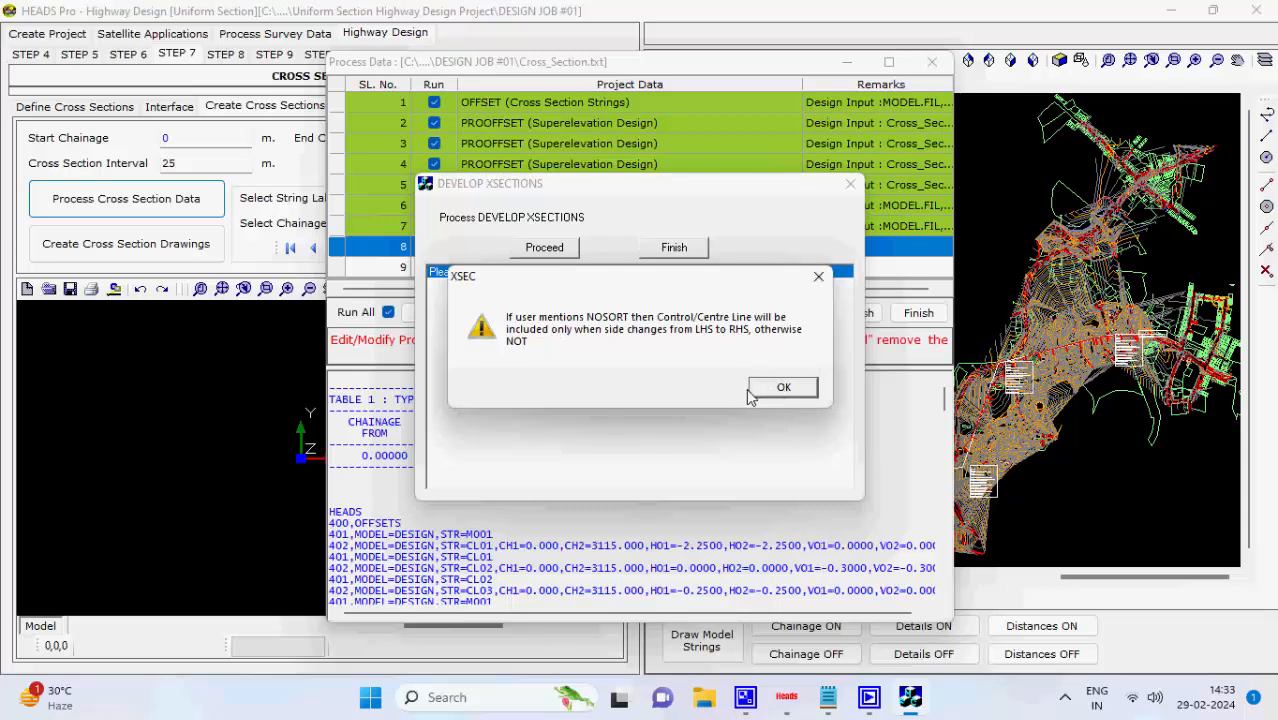
{"action": "left_click", "coordinate": [753, 391]}
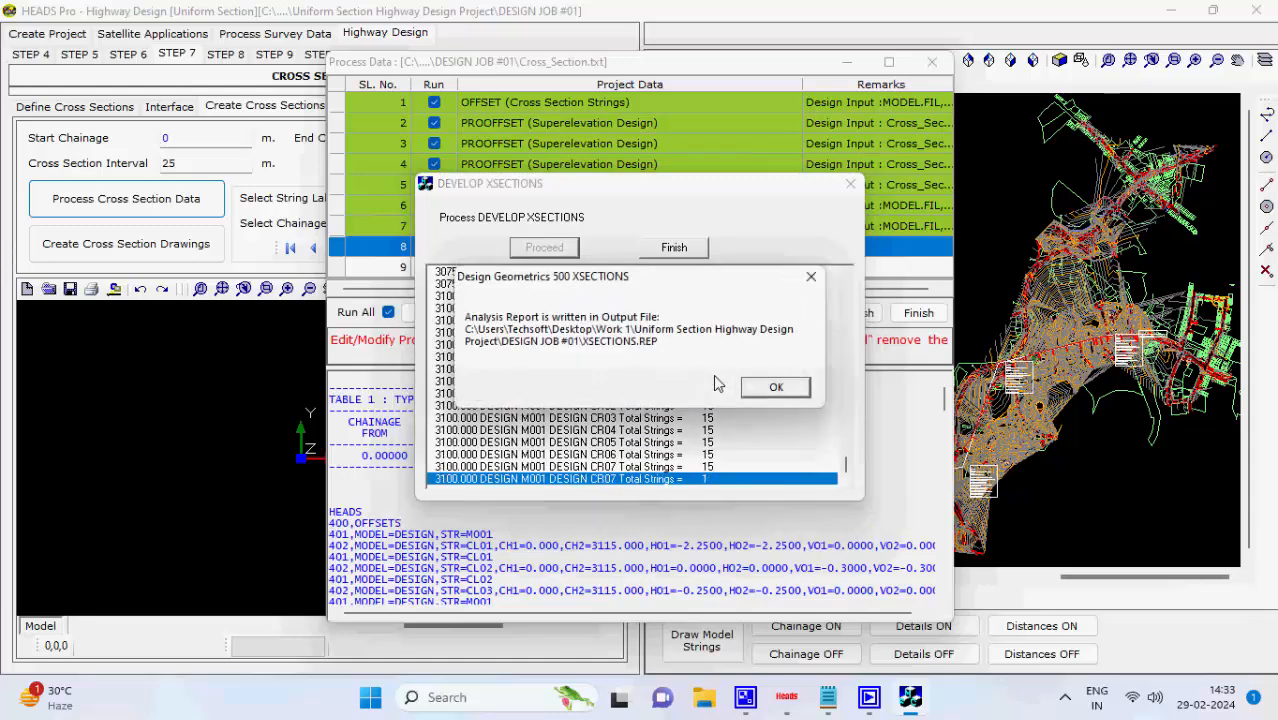
{"action": "left_click", "coordinate": [775, 387]}
{"action": "left_click", "coordinate": [694, 254]}
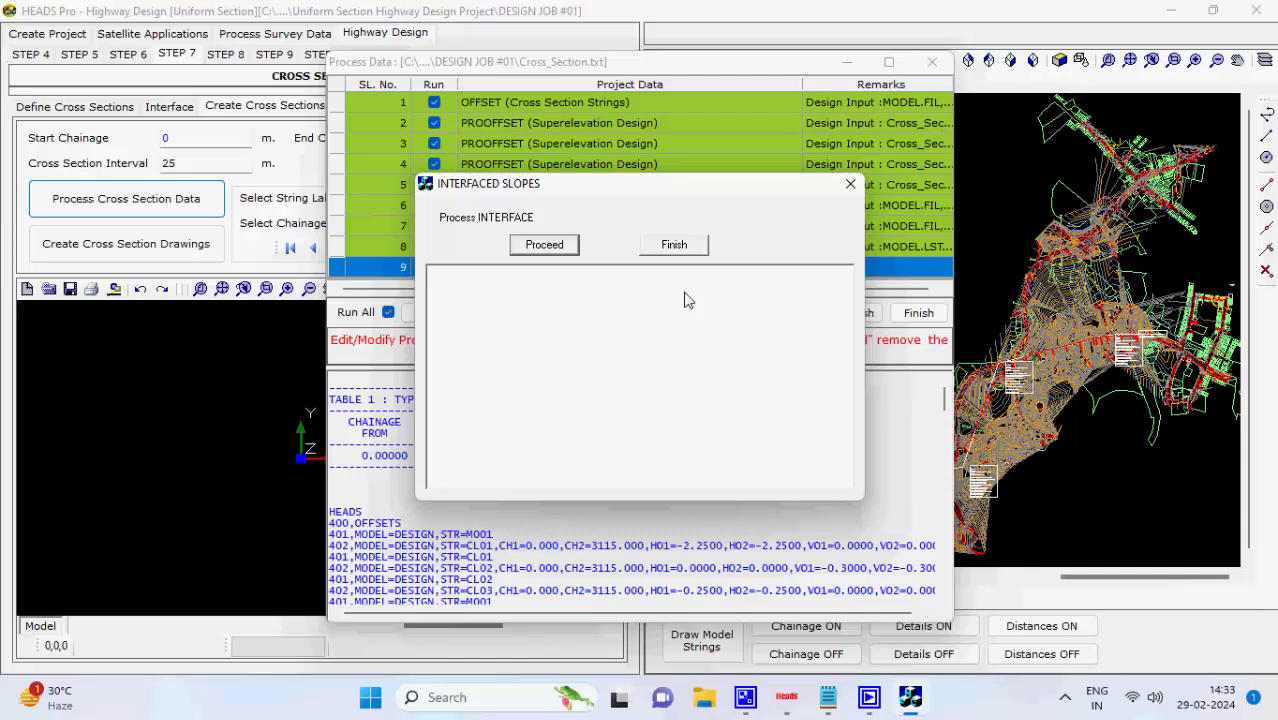
Run the INTERFACE computation of embankment cut/fill slopes for process item 9, string I001
{"action": "left_click", "coordinate": [562, 249]}
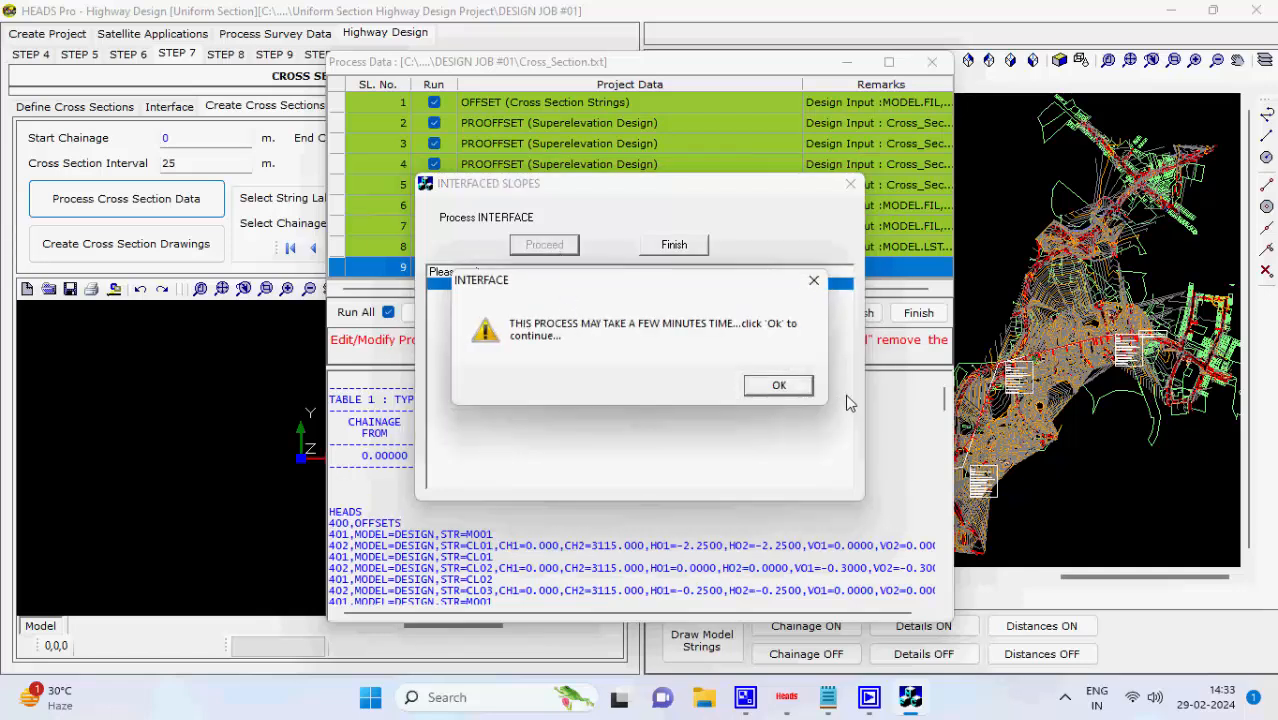
{"action": "left_click", "coordinate": [802, 386]}
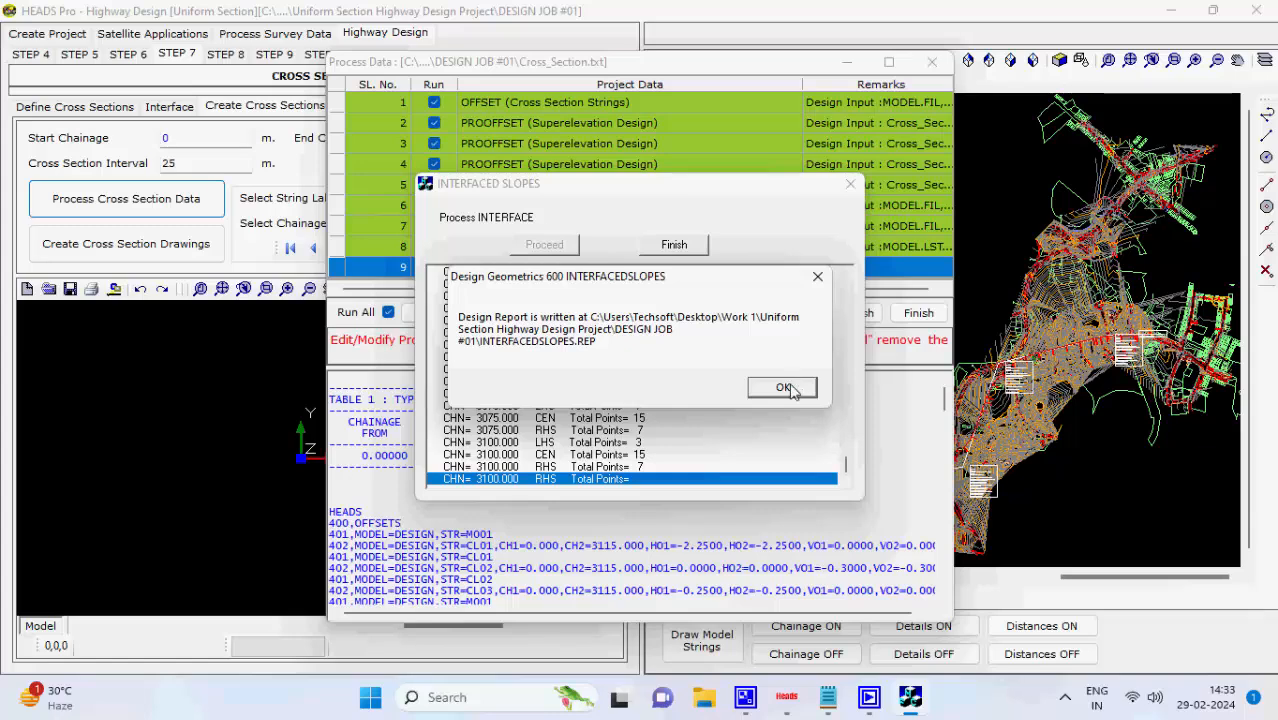
{"action": "left_click", "coordinate": [786, 388]}
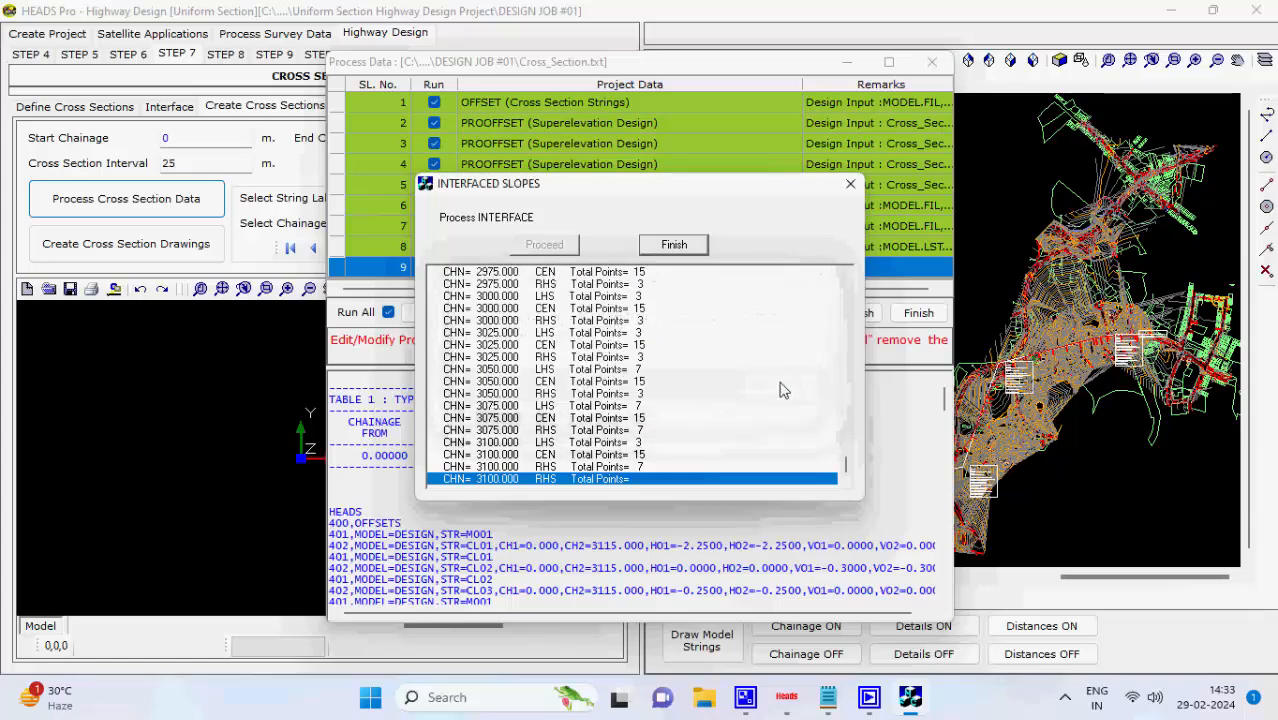
{"action": "left_click", "coordinate": [677, 246]}
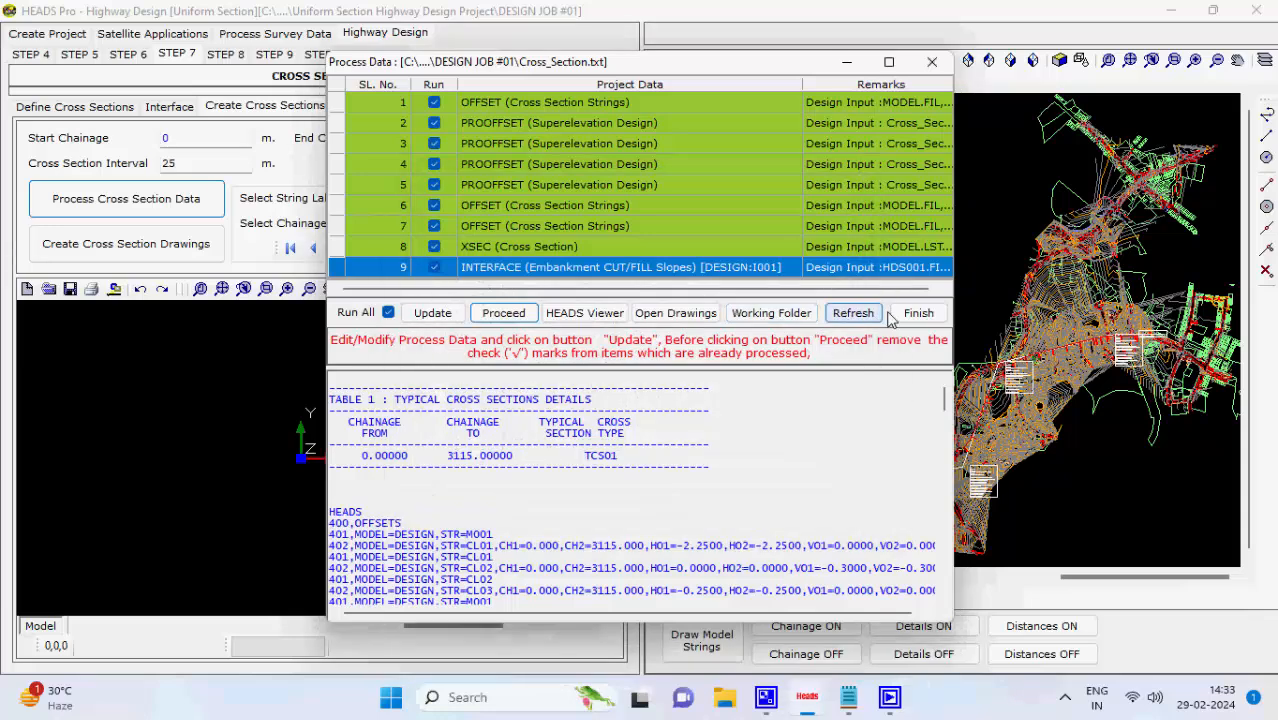
Finish the cross section processing, draw all DESIGN model strings on the plan, and create the cross section drawings
{"action": "left_click", "coordinate": [910, 314]}
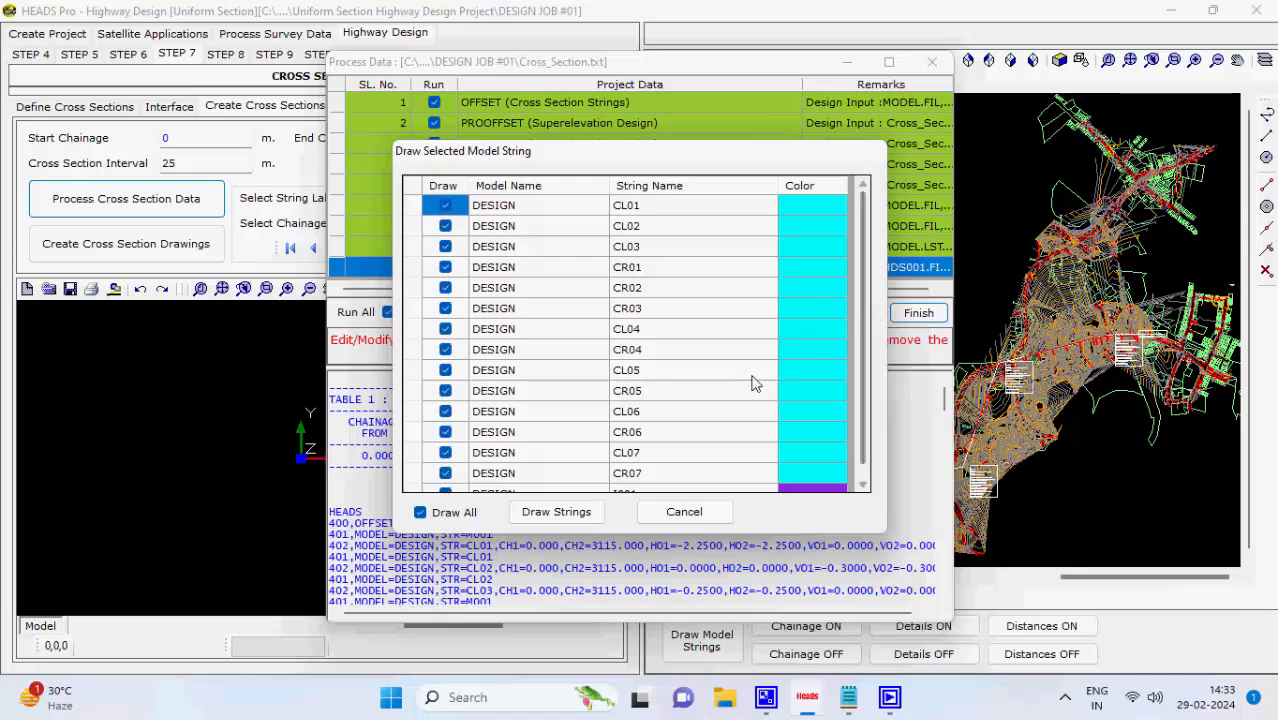
{"action": "left_click", "coordinate": [556, 512]}
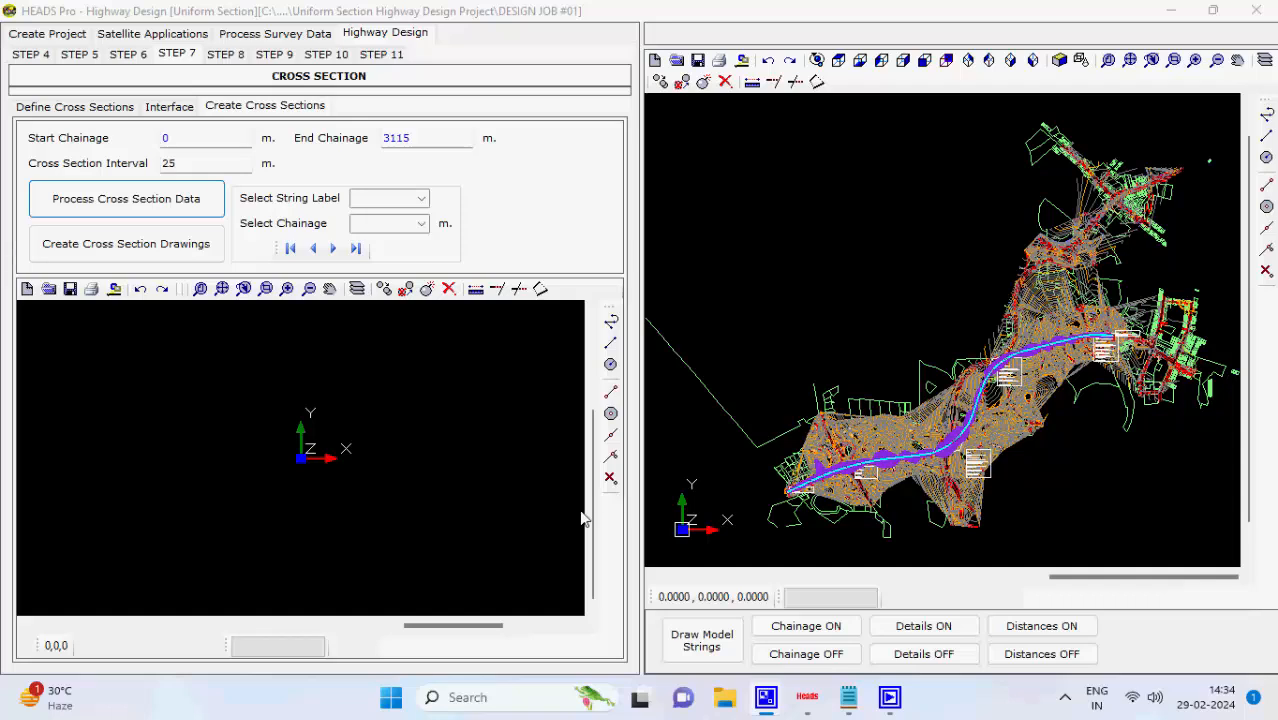
{"action": "left_click", "coordinate": [220, 246]}
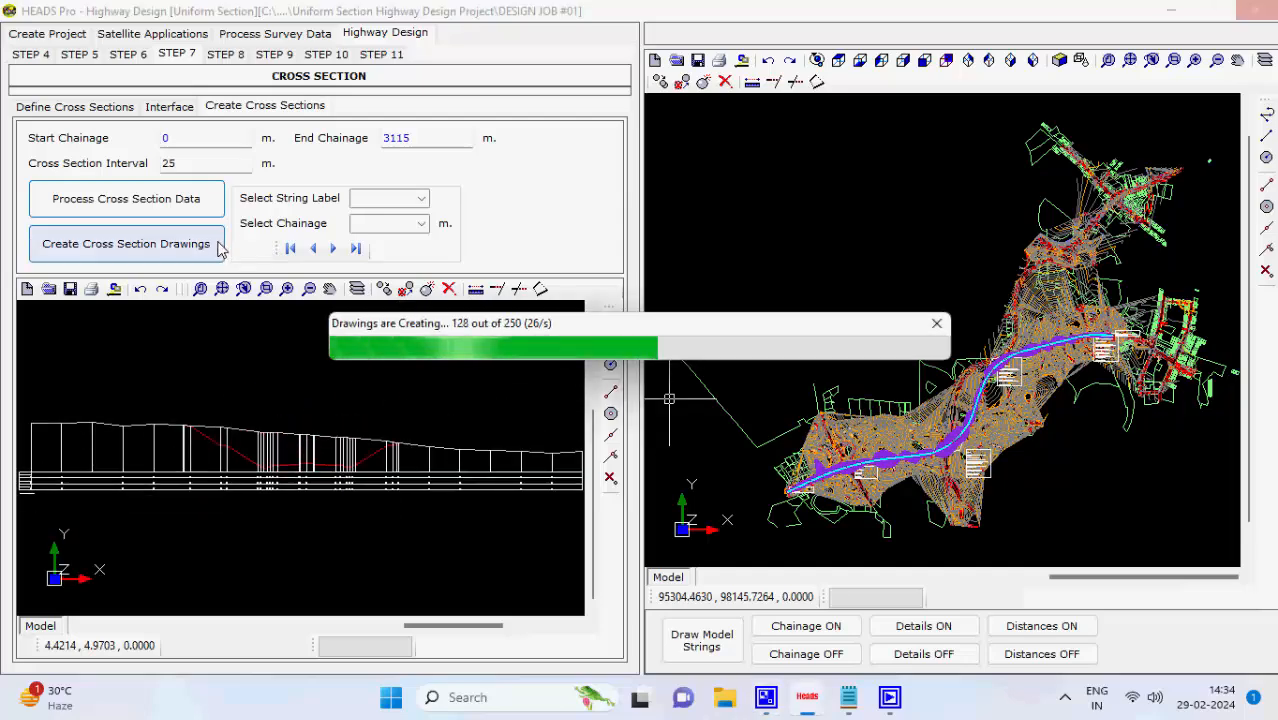
Review the I001 cross sections at chainages 25, 75, 100 and 125 m, and return to the one at chainage 0
{"action": "left_click", "coordinate": [422, 224]}
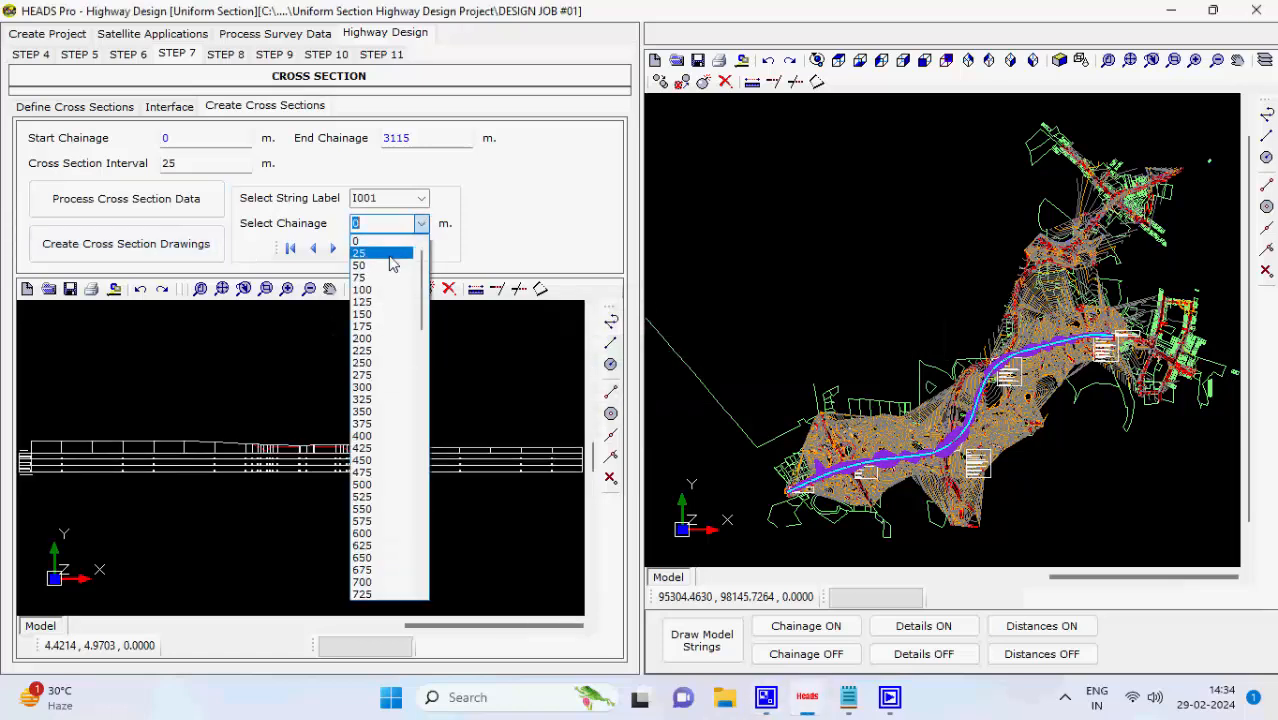
{"action": "left_click", "coordinate": [401, 256]}
{"action": "left_click", "coordinate": [422, 224]}
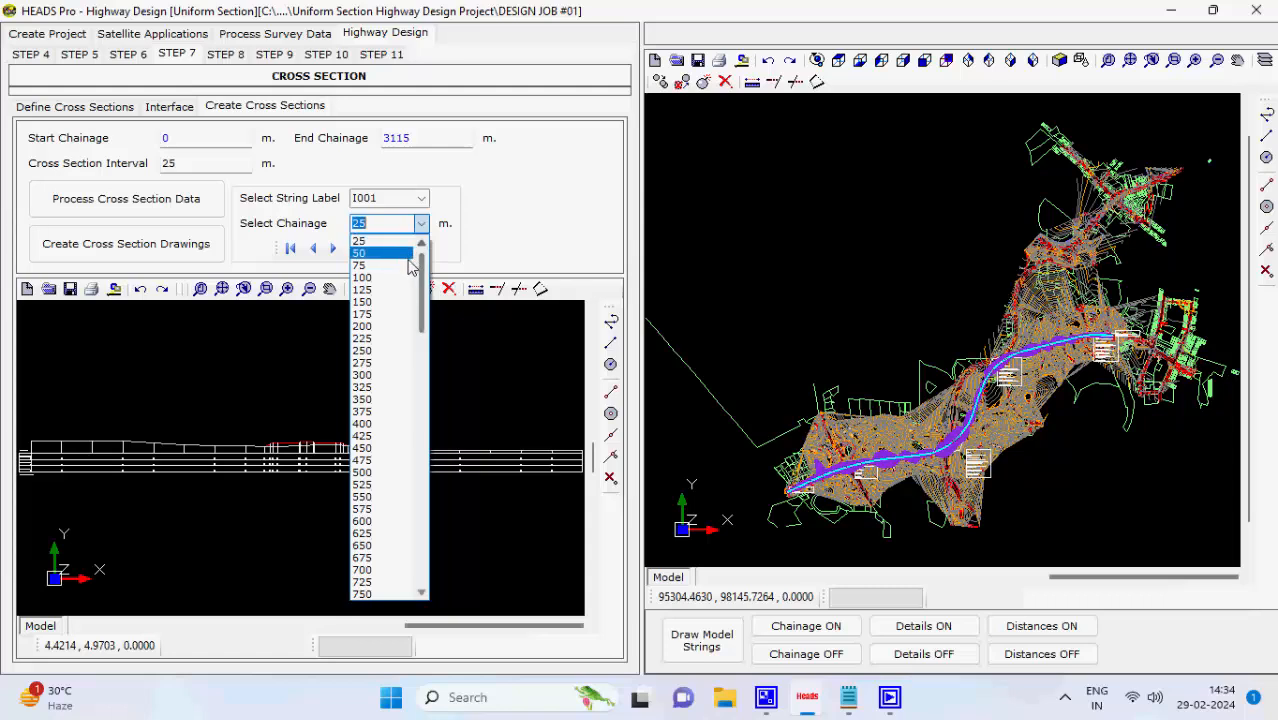
{"action": "left_click", "coordinate": [396, 266]}
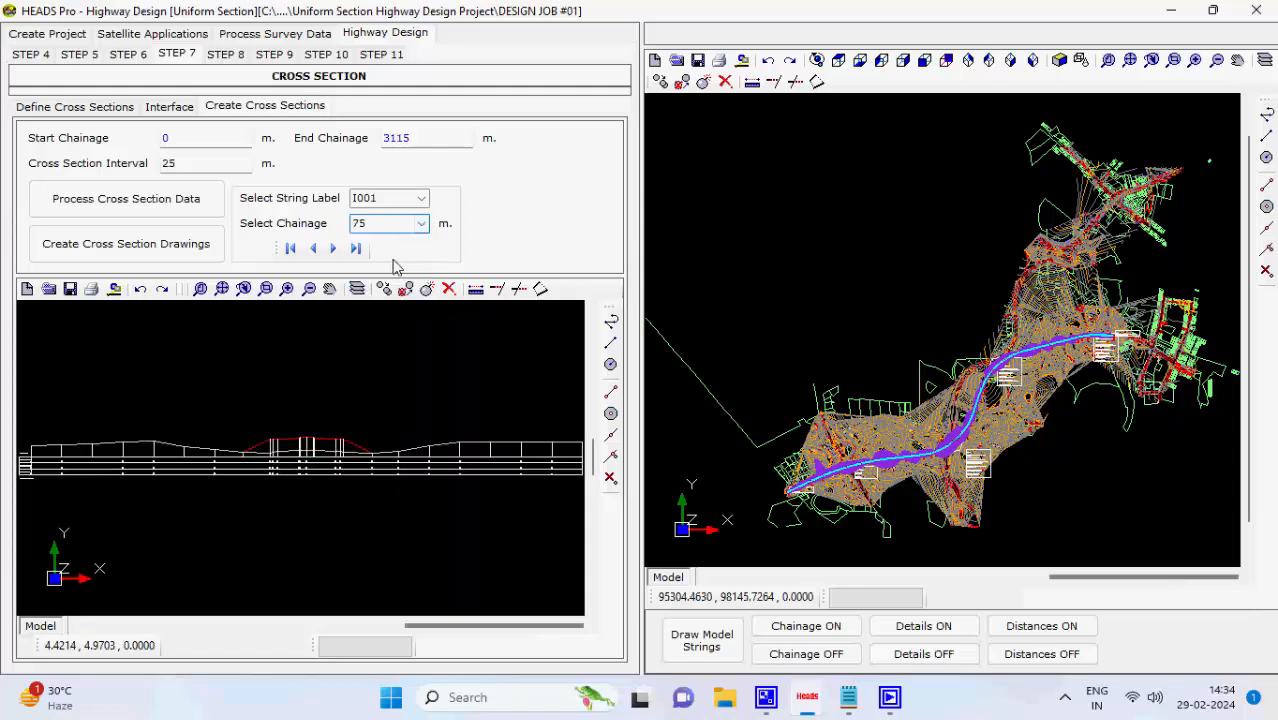
{"action": "left_click", "coordinate": [336, 252]}
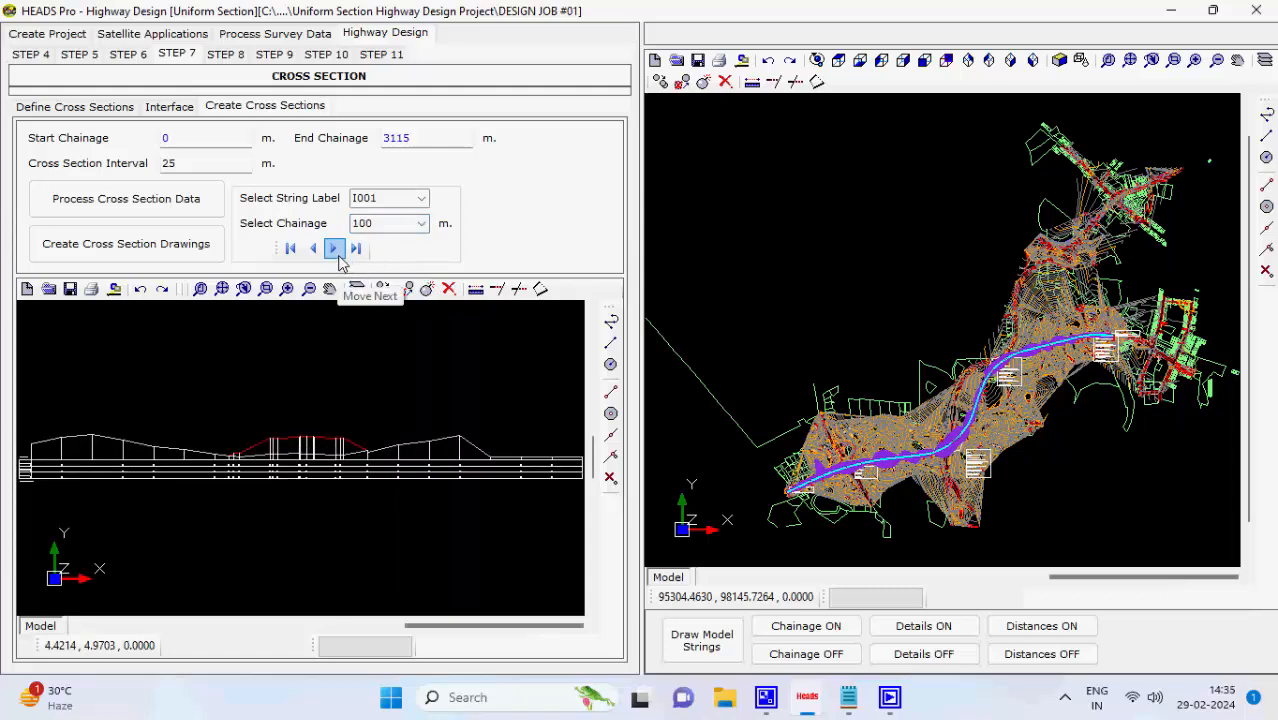
{"action": "left_click", "coordinate": [336, 256]}
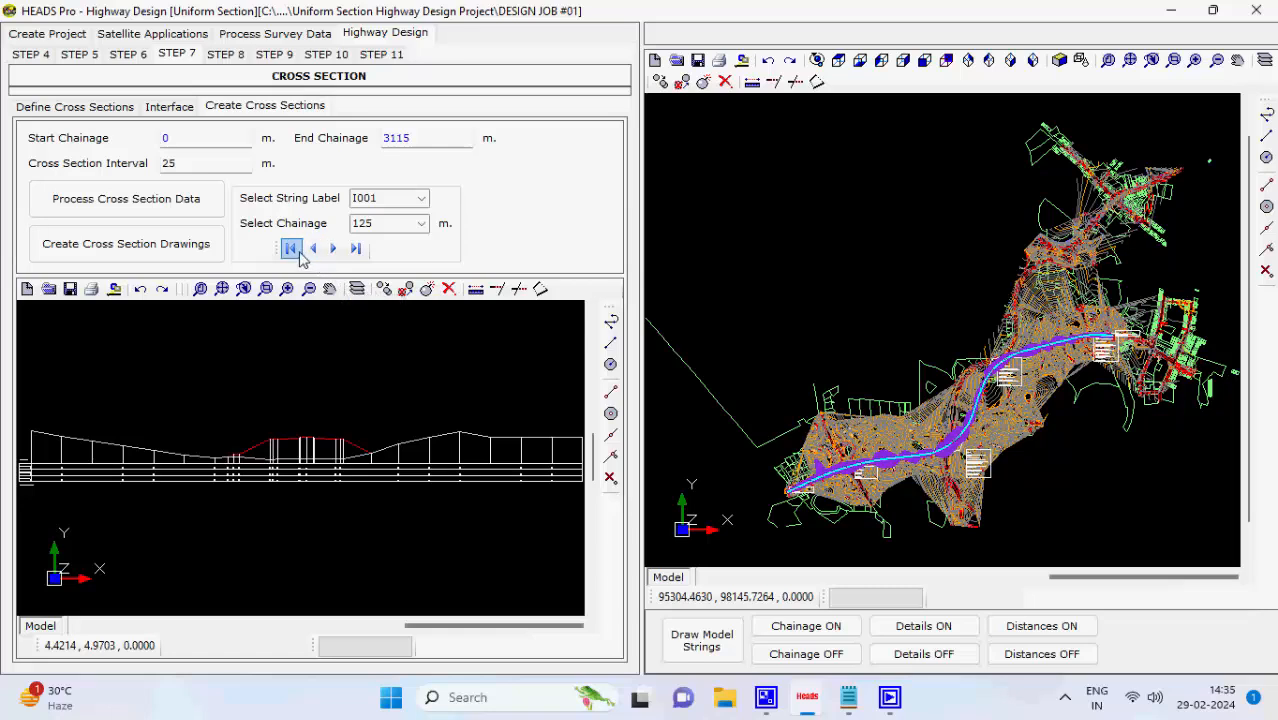
{"action": "left_click", "coordinate": [291, 249]}
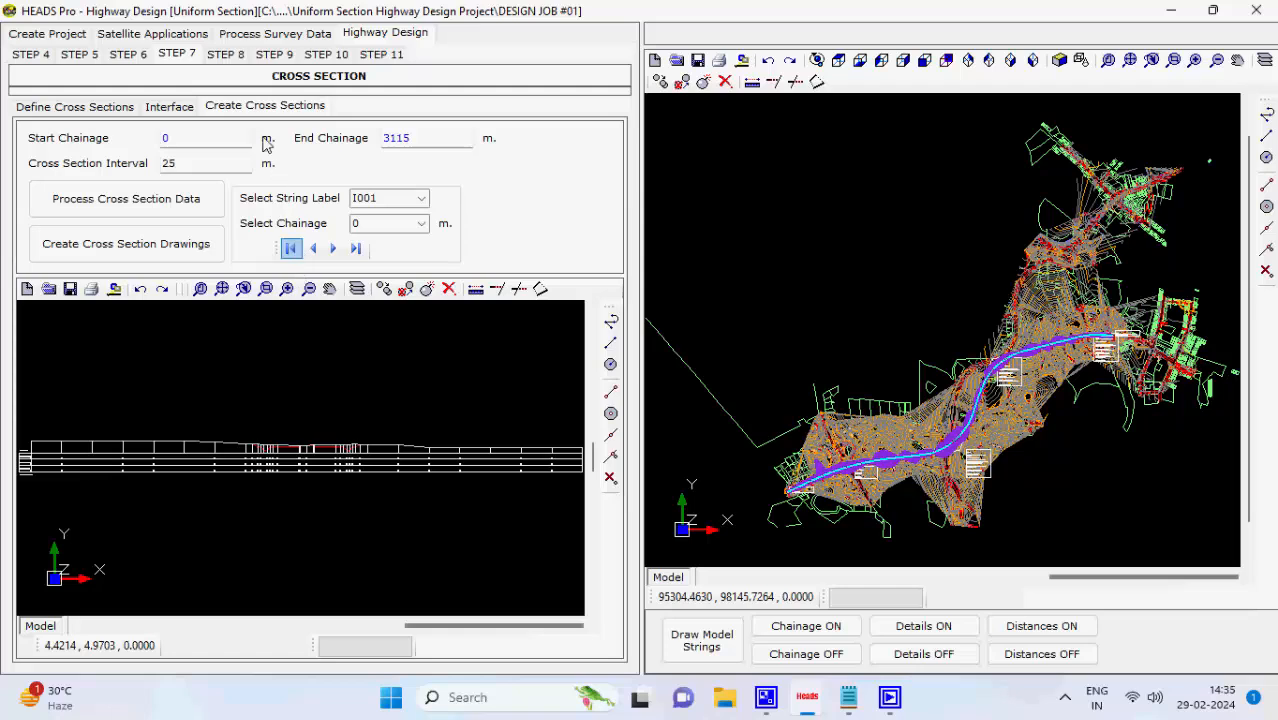
Define the pavement layers for schedule 1, chainage 0 to 3115 m, with the default BC, DBM and WMM data, and save them
{"action": "left_click", "coordinate": [238, 58]}
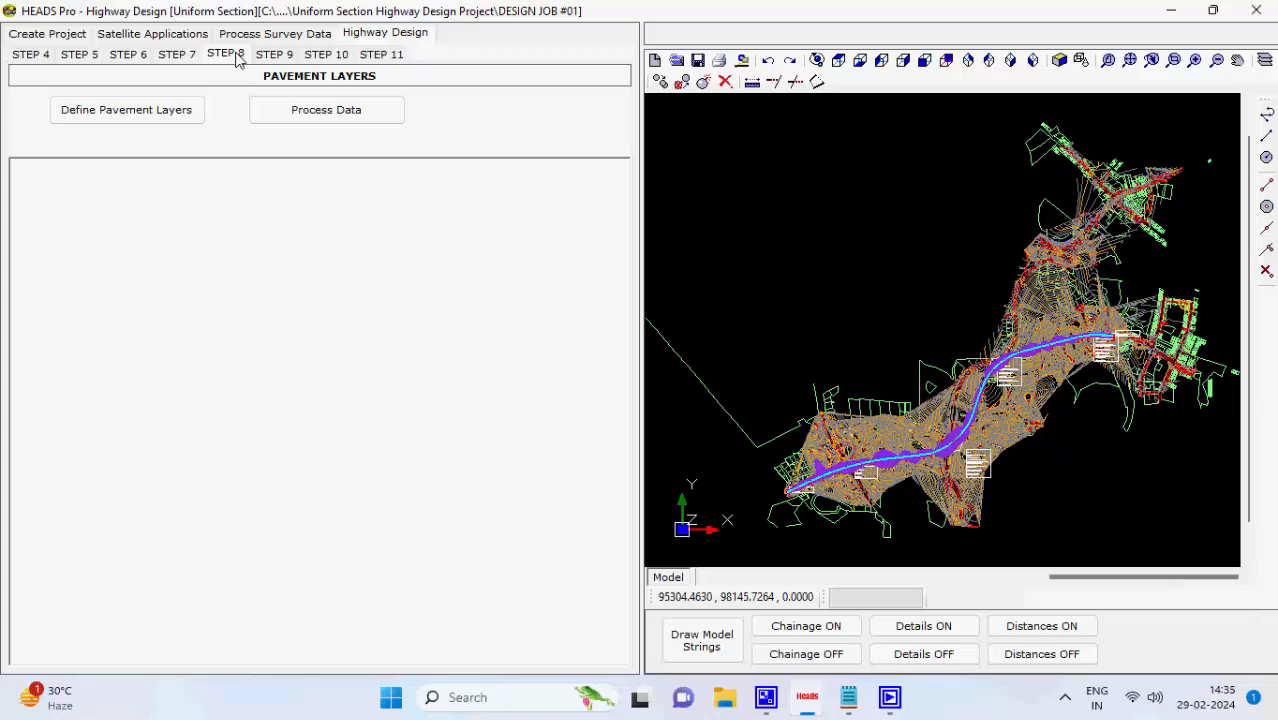
{"action": "left_click", "coordinate": [194, 112]}
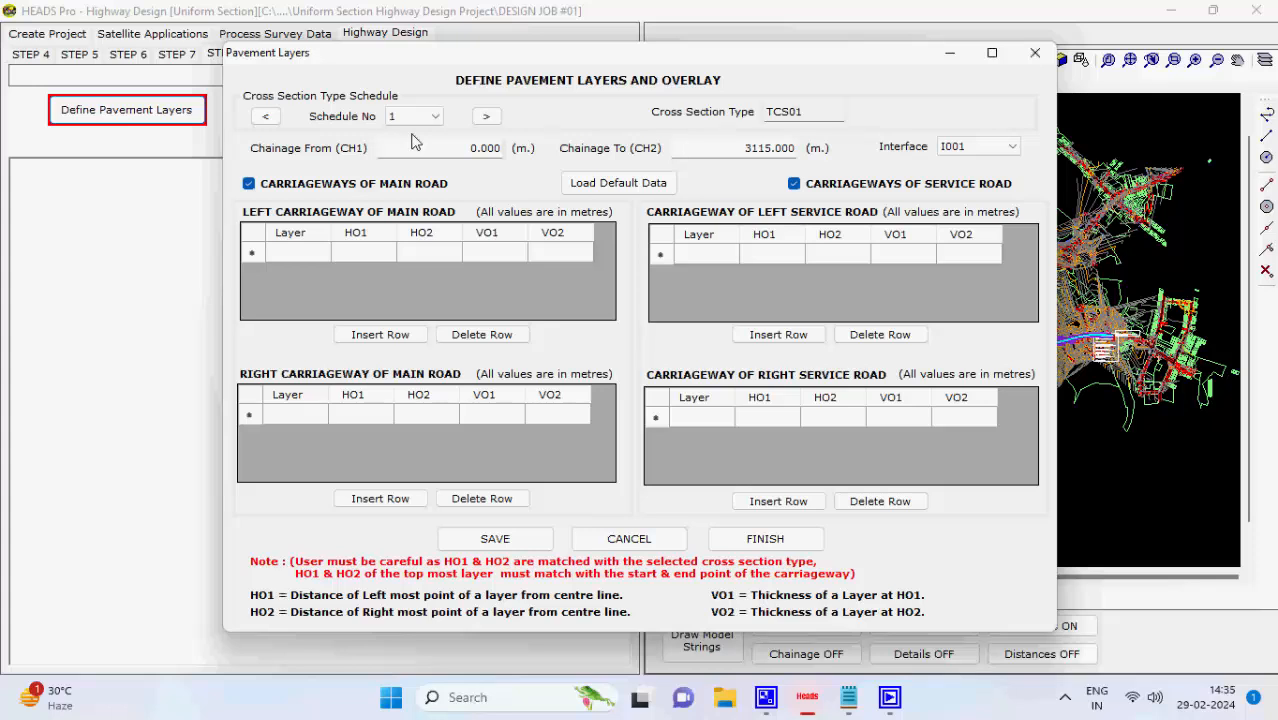
{"action": "left_click", "coordinate": [618, 183]}
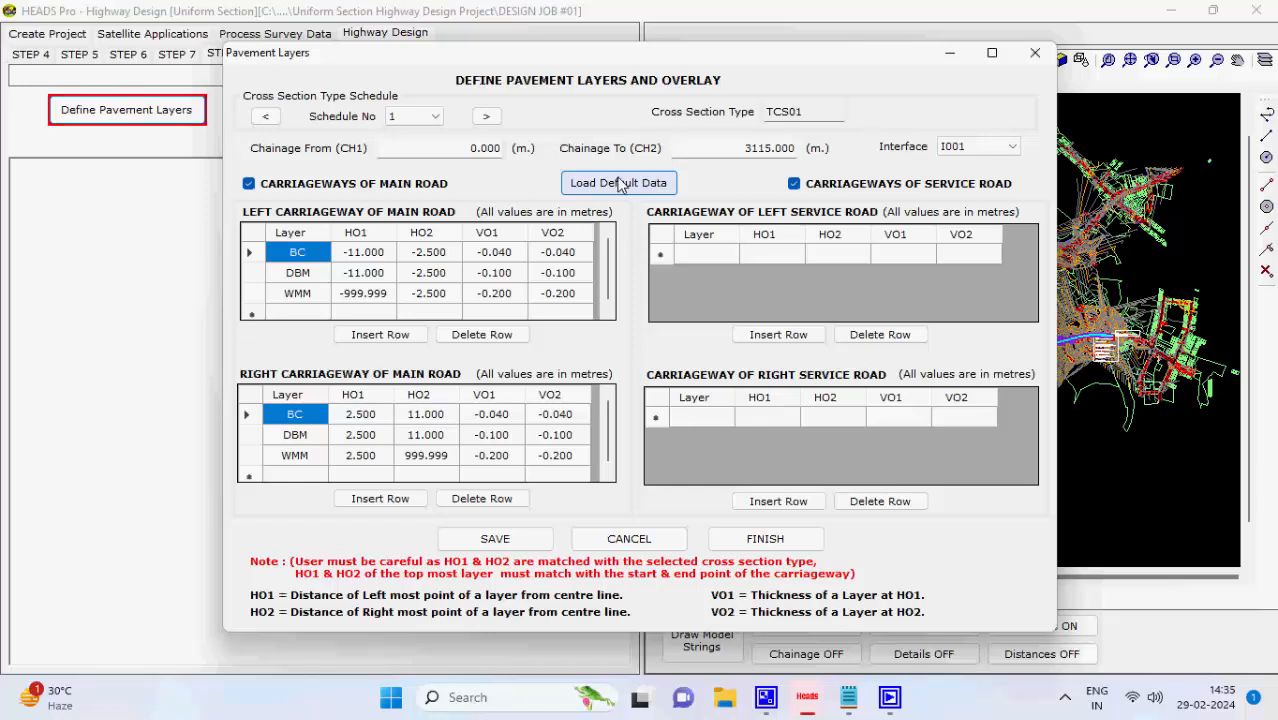
{"action": "left_click", "coordinate": [532, 544]}
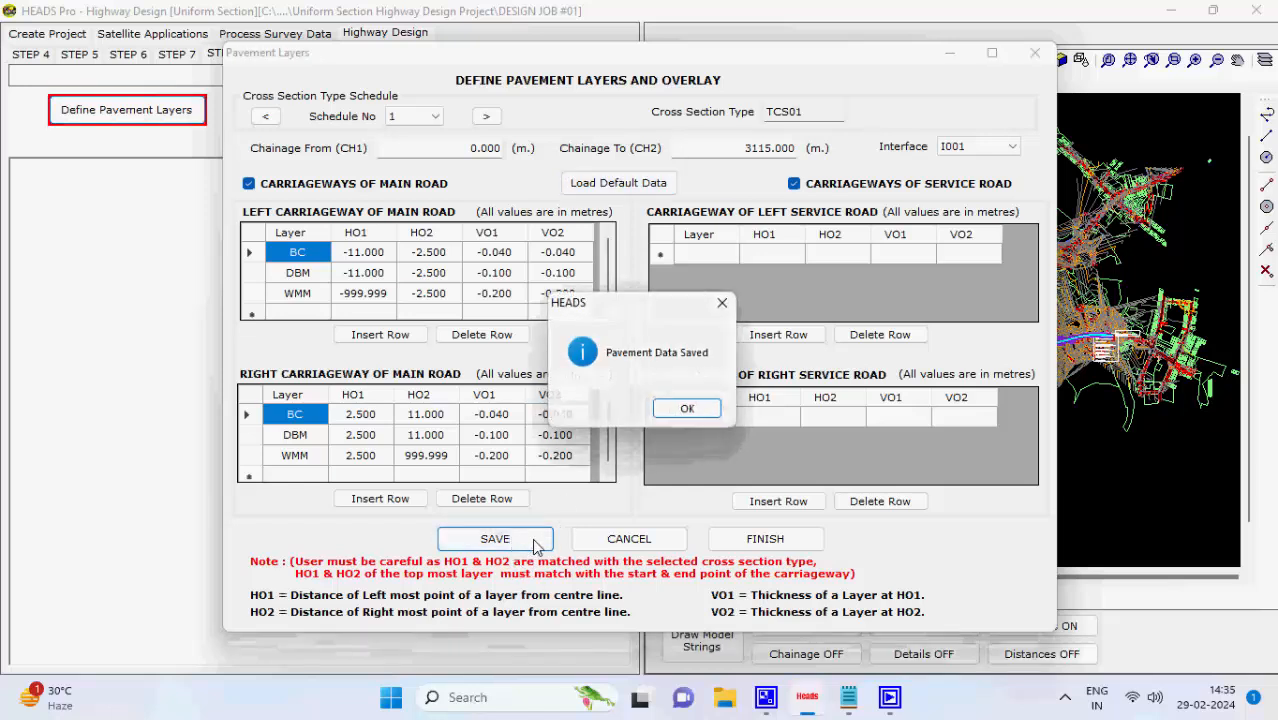
{"action": "left_click", "coordinate": [687, 408]}
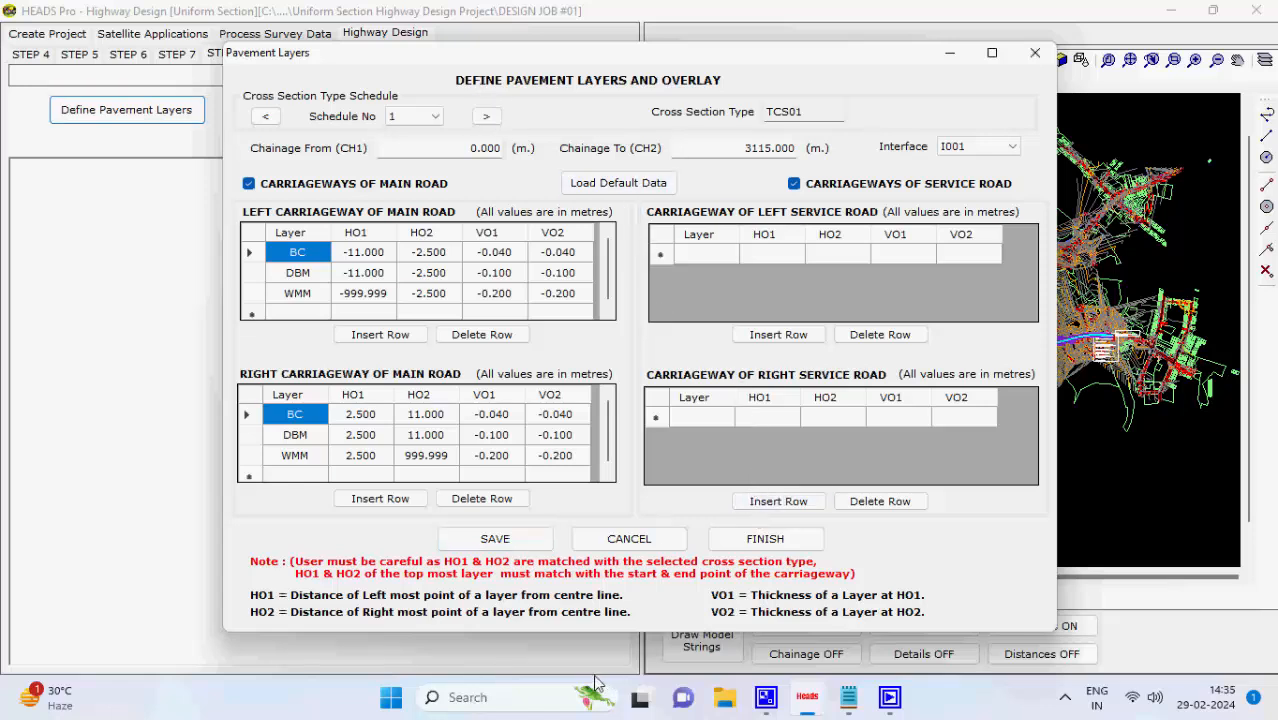
{"action": "left_click", "coordinate": [541, 537]}
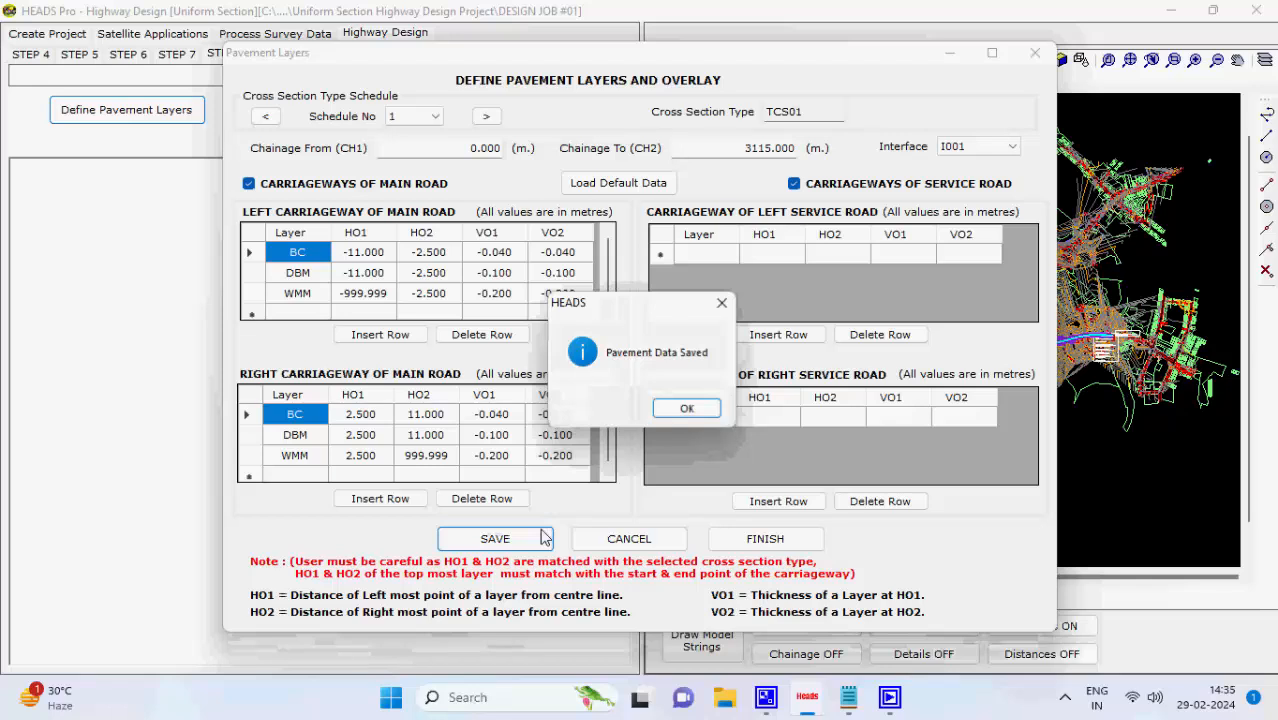
{"action": "left_click", "coordinate": [687, 407]}
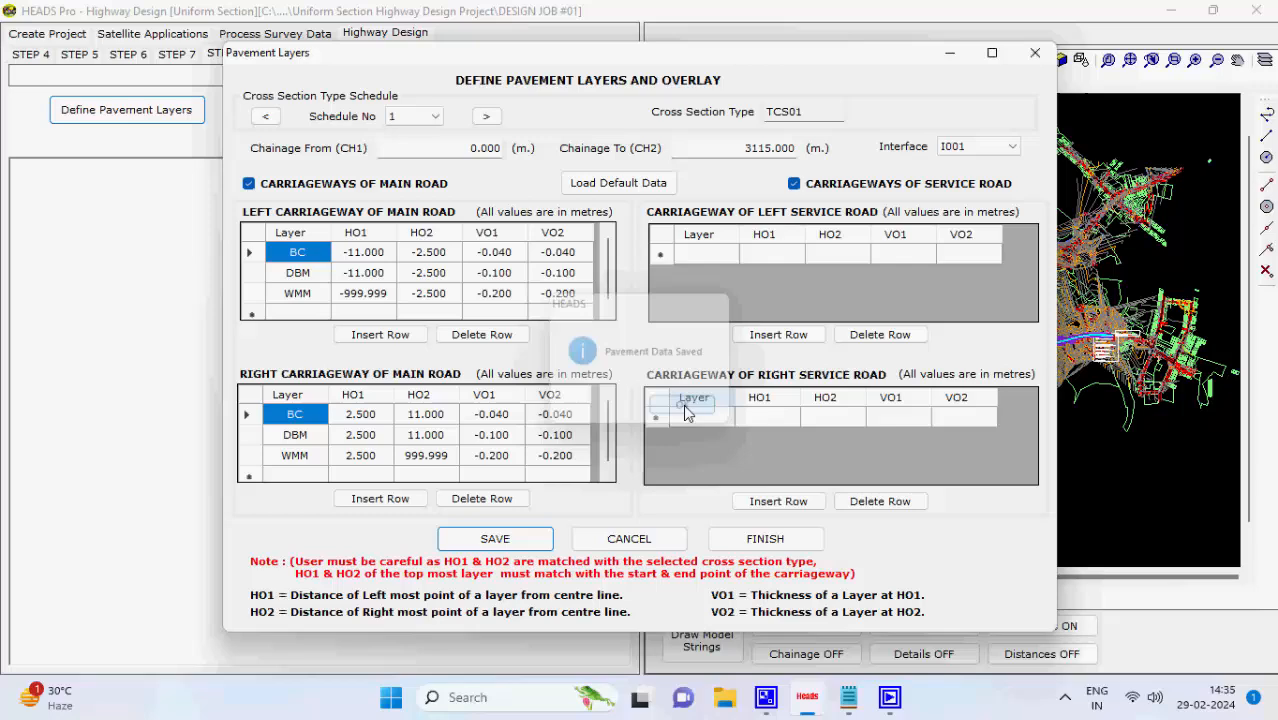
{"action": "left_click", "coordinate": [741, 545]}
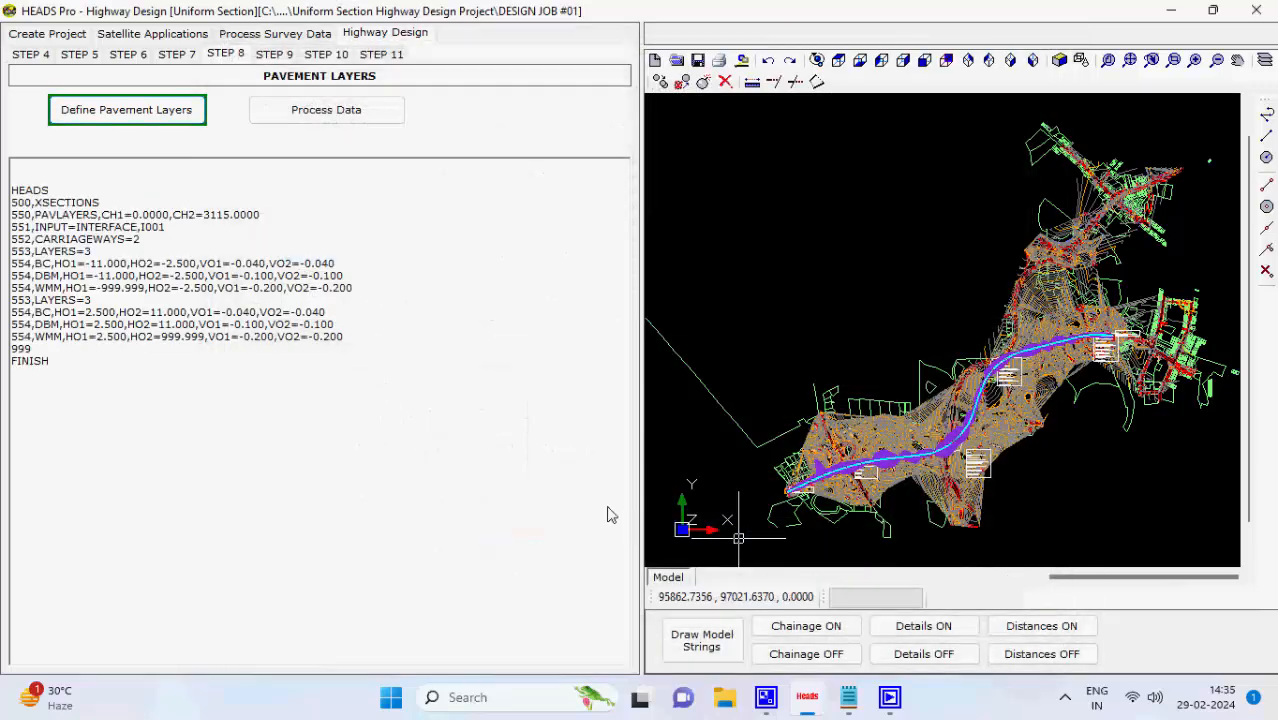
Process the pavement layer data with the DEVELOP XSECTIONS computation through to its finish
{"action": "left_click", "coordinate": [390, 121]}
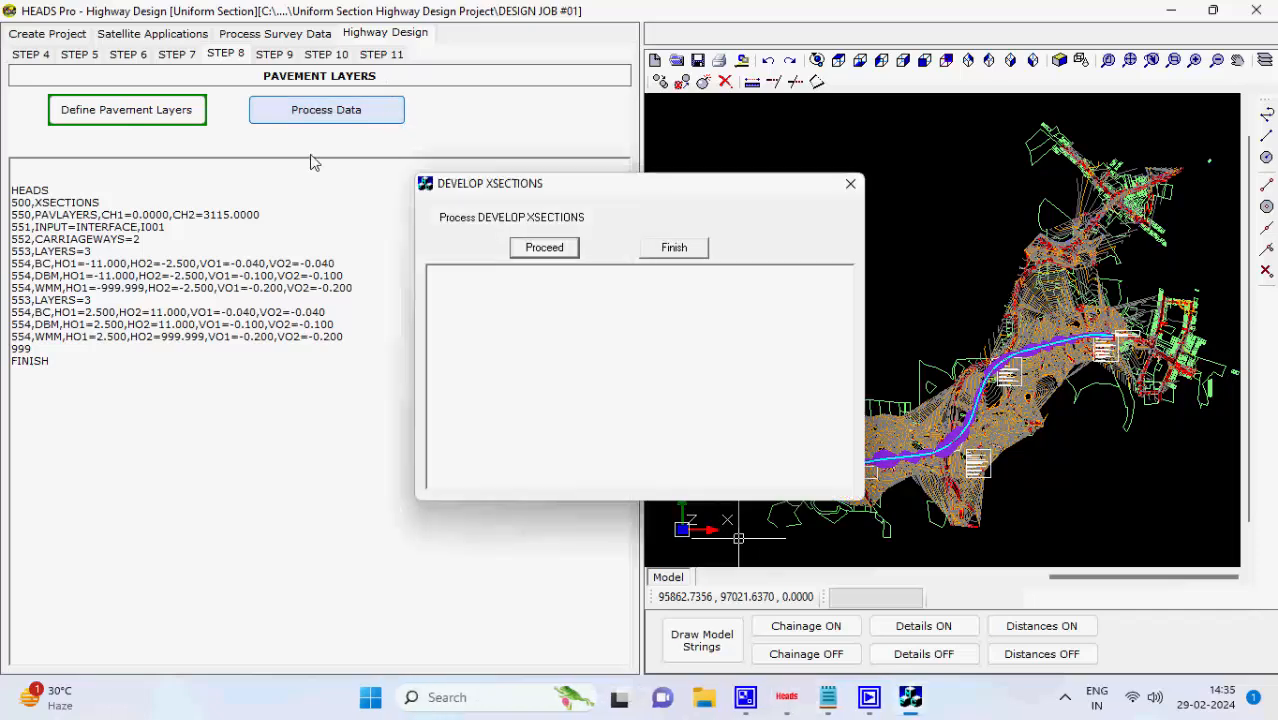
{"action": "left_click", "coordinate": [518, 247]}
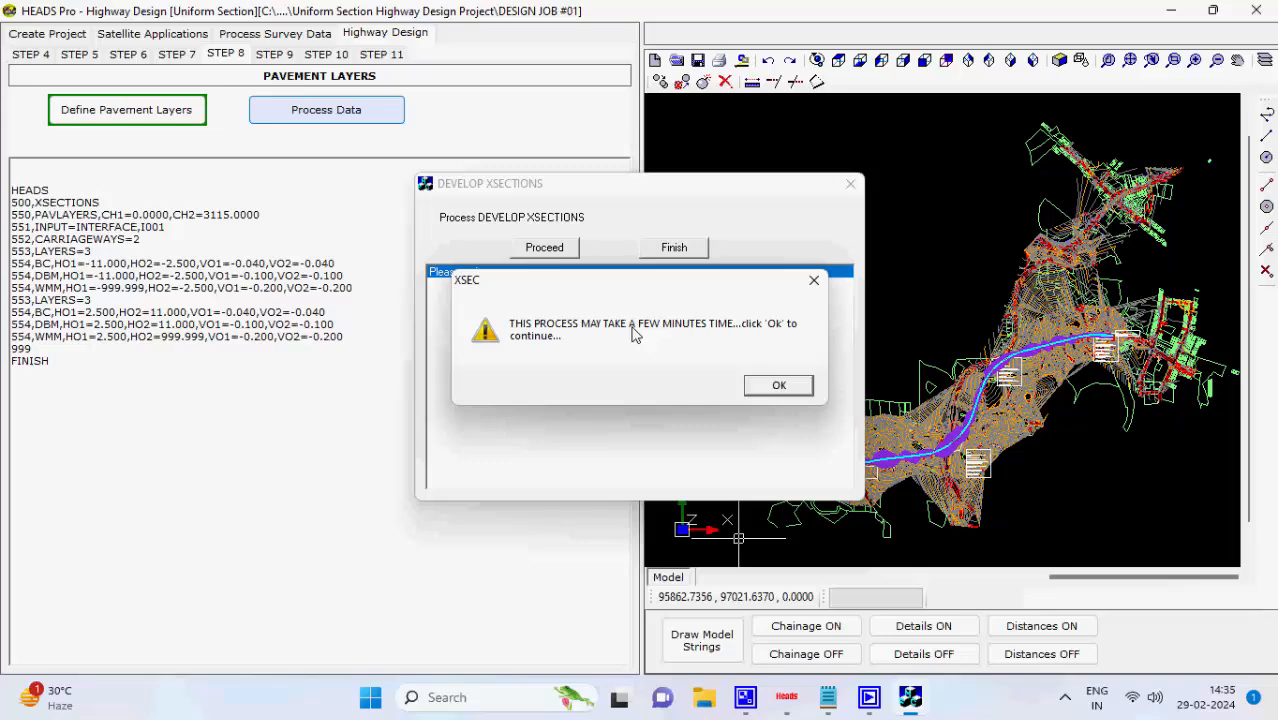
{"action": "left_click", "coordinate": [779, 386]}
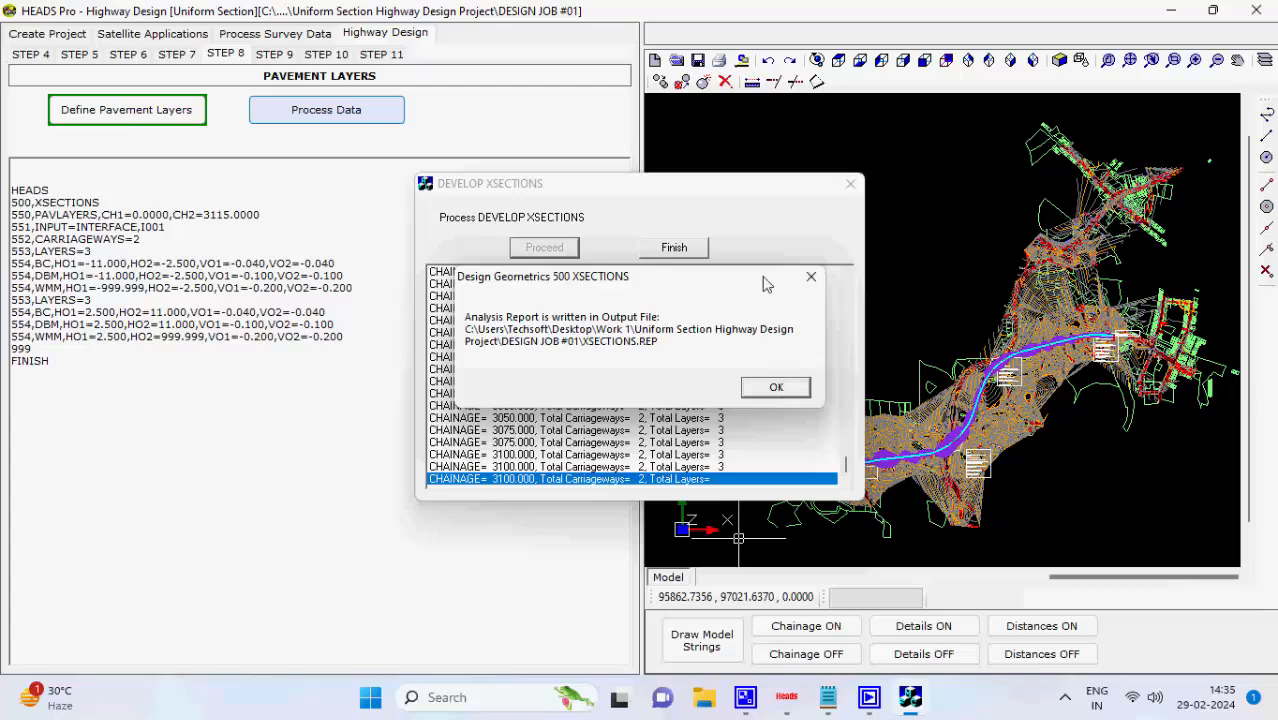
{"action": "left_click", "coordinate": [784, 389]}
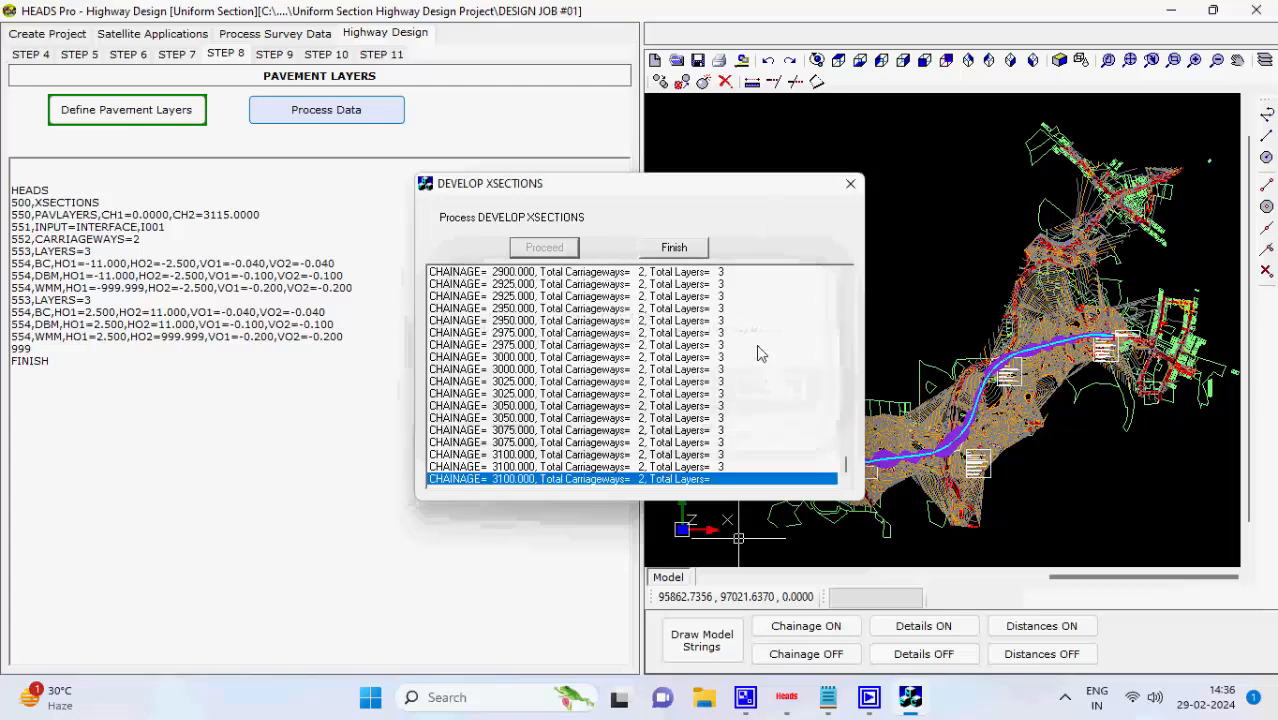
{"action": "left_click", "coordinate": [689, 250]}
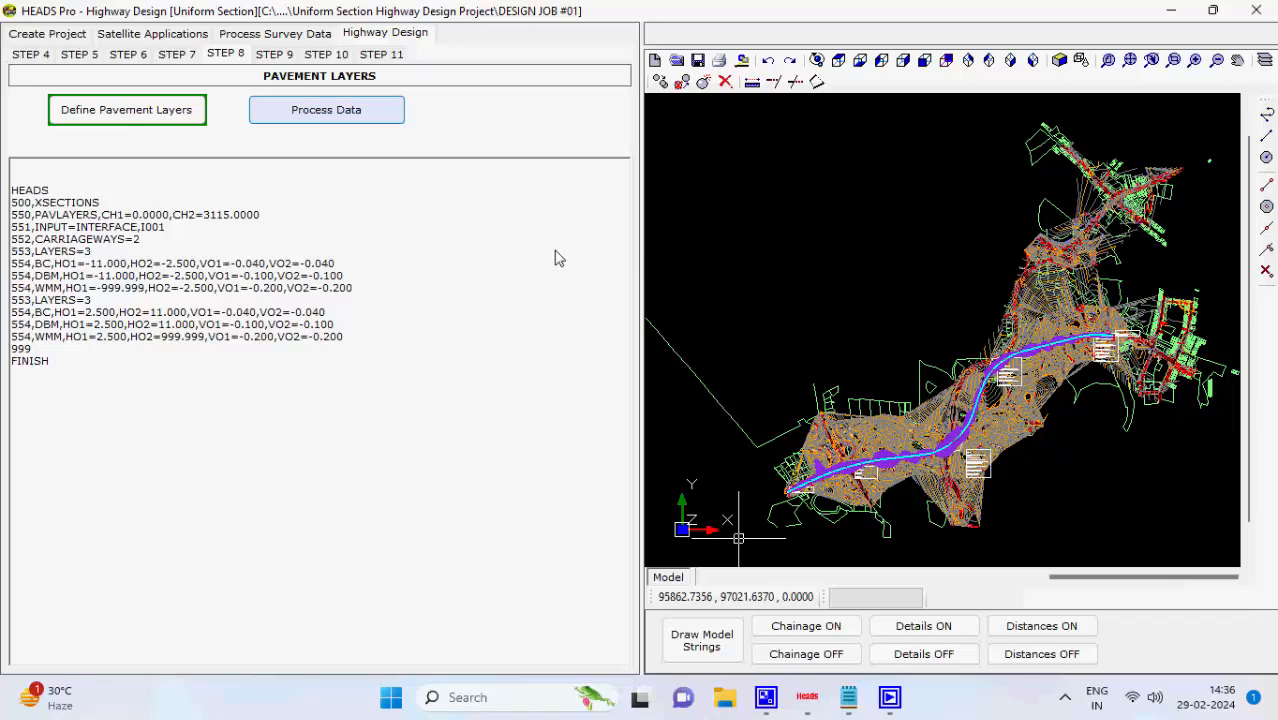
Process the earthwork volume data for chainage 0 to 3115 m and draw the MASSHAUL diagram
{"action": "left_click", "coordinate": [274, 55]}
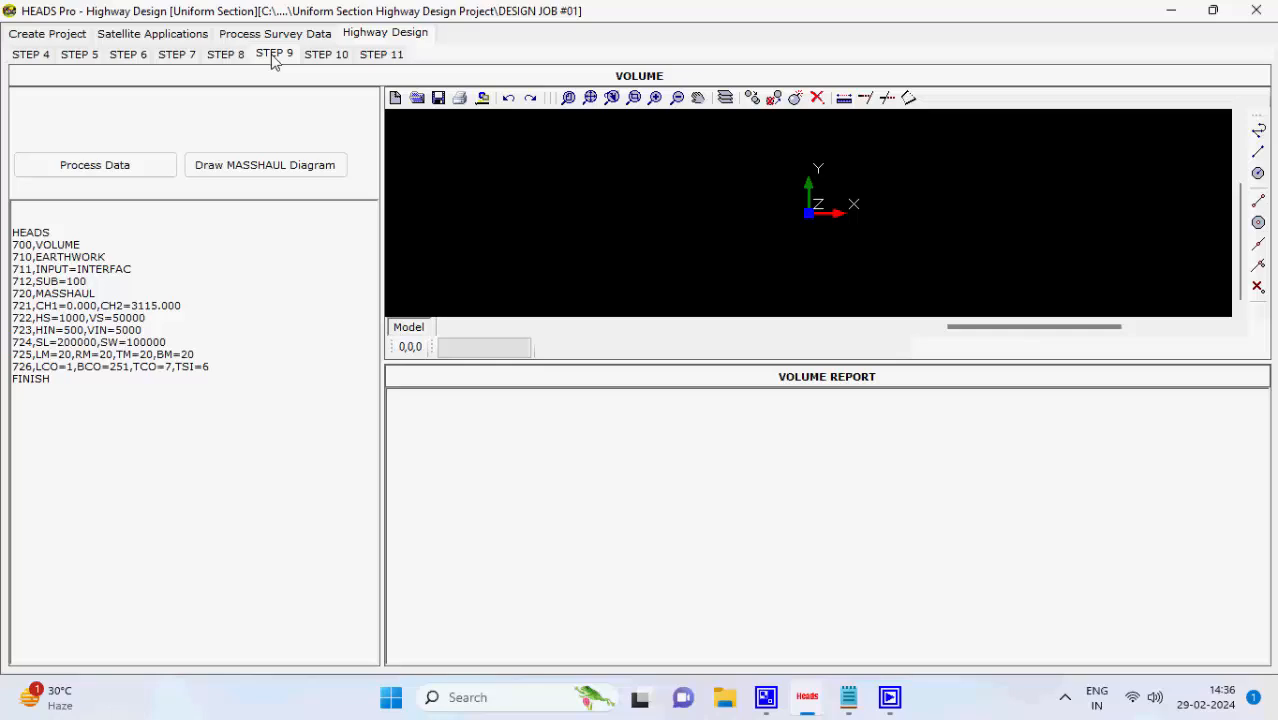
{"action": "left_click", "coordinate": [158, 171]}
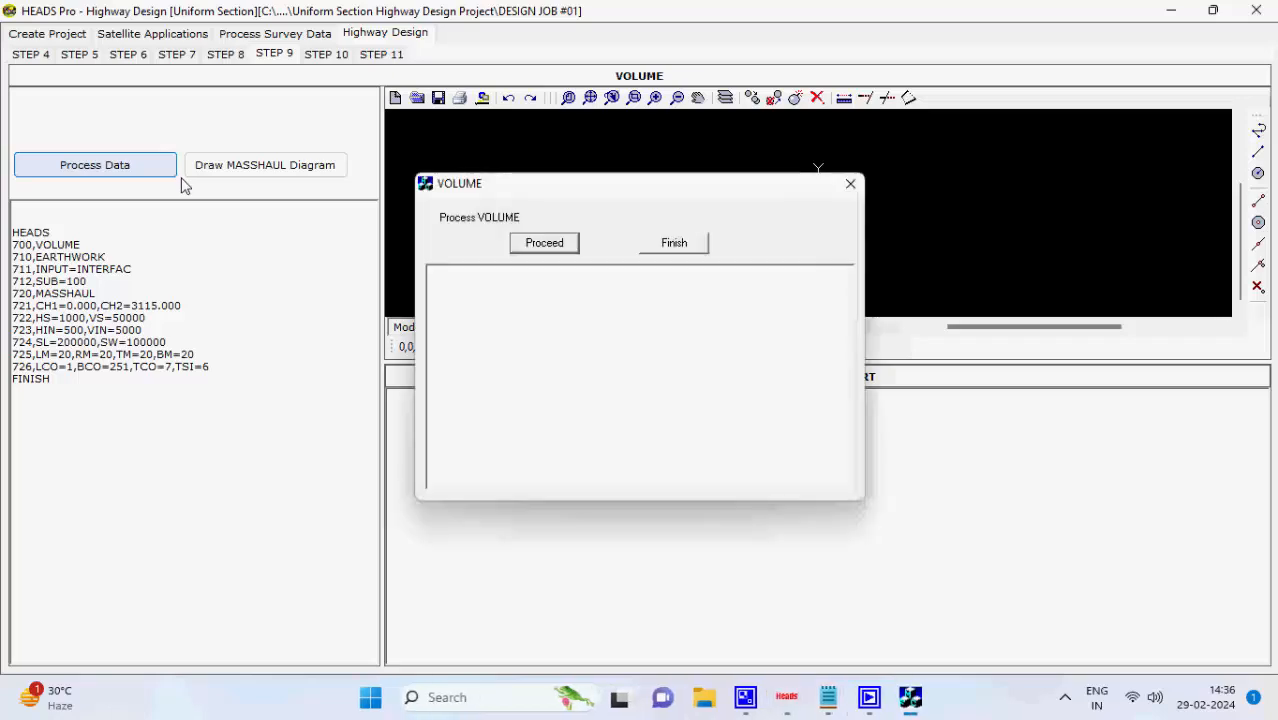
{"action": "left_click", "coordinate": [562, 246]}
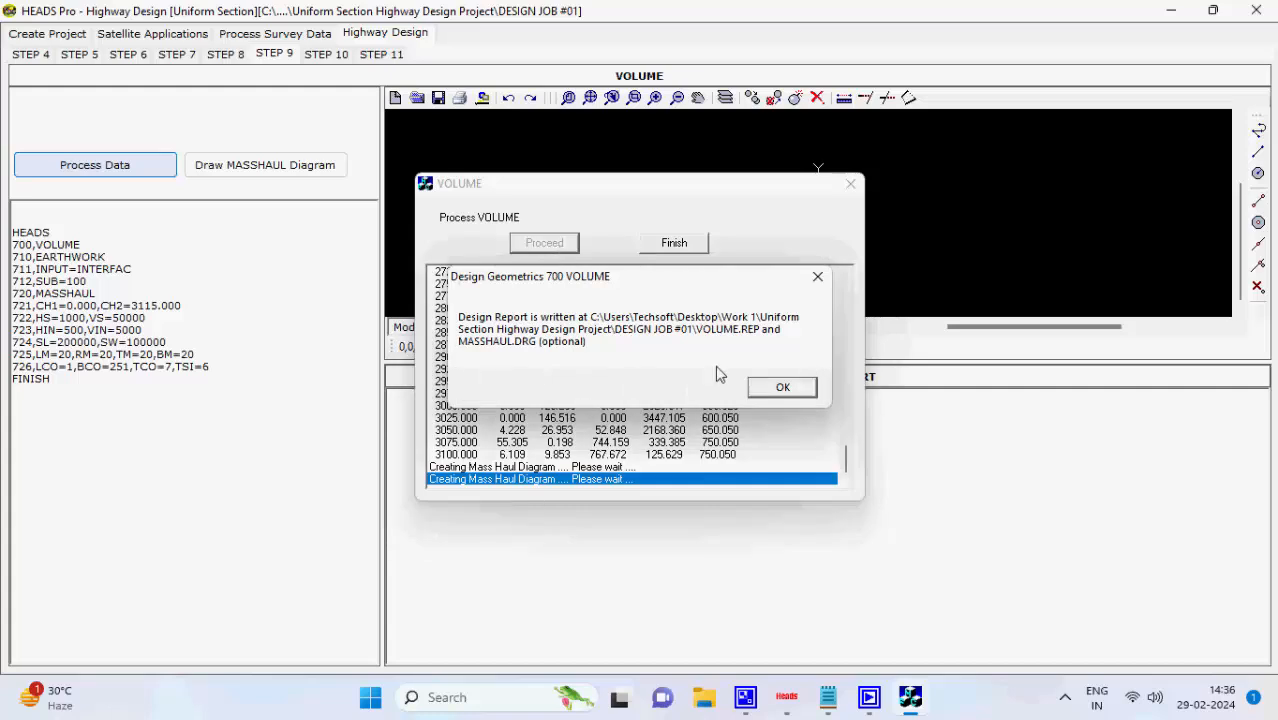
{"action": "left_click", "coordinate": [782, 387]}
{"action": "left_click", "coordinate": [698, 246]}
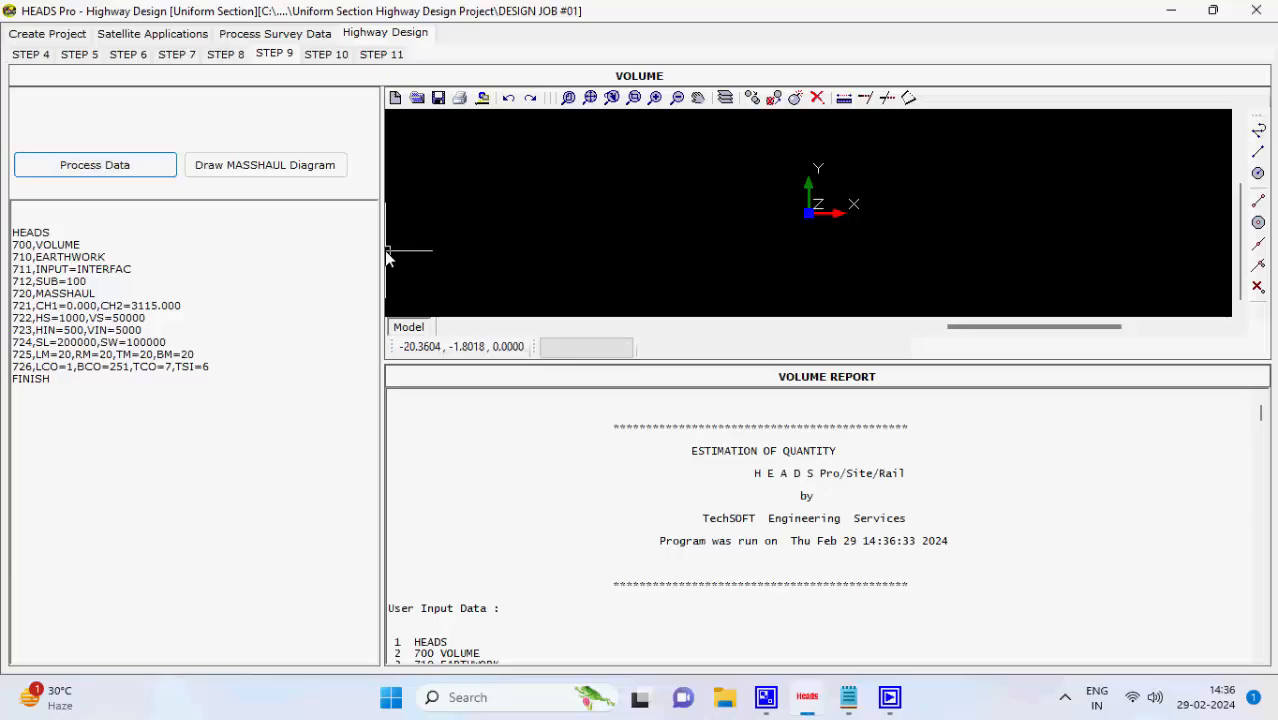
{"action": "left_click", "coordinate": [332, 171]}
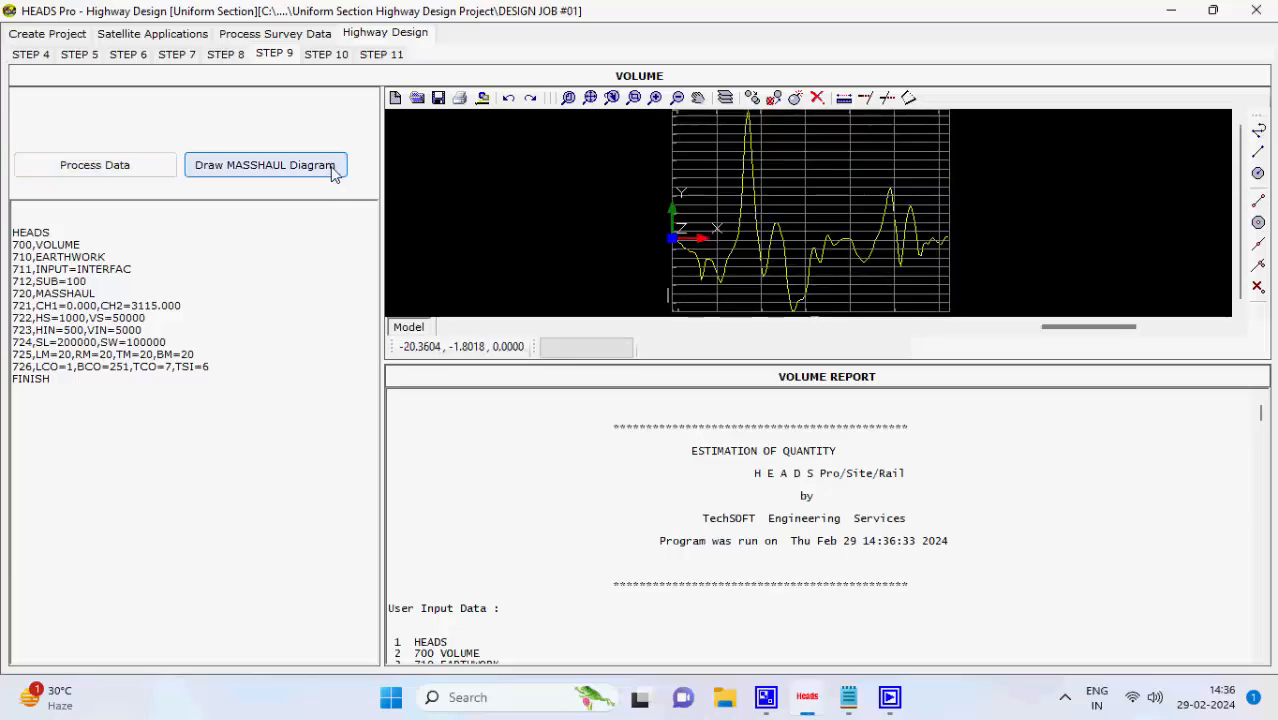
Generate the horizontal alignment schematic diagram for string M001 at scale 2000 with the default sheet settings
{"action": "left_click", "coordinate": [328, 56]}
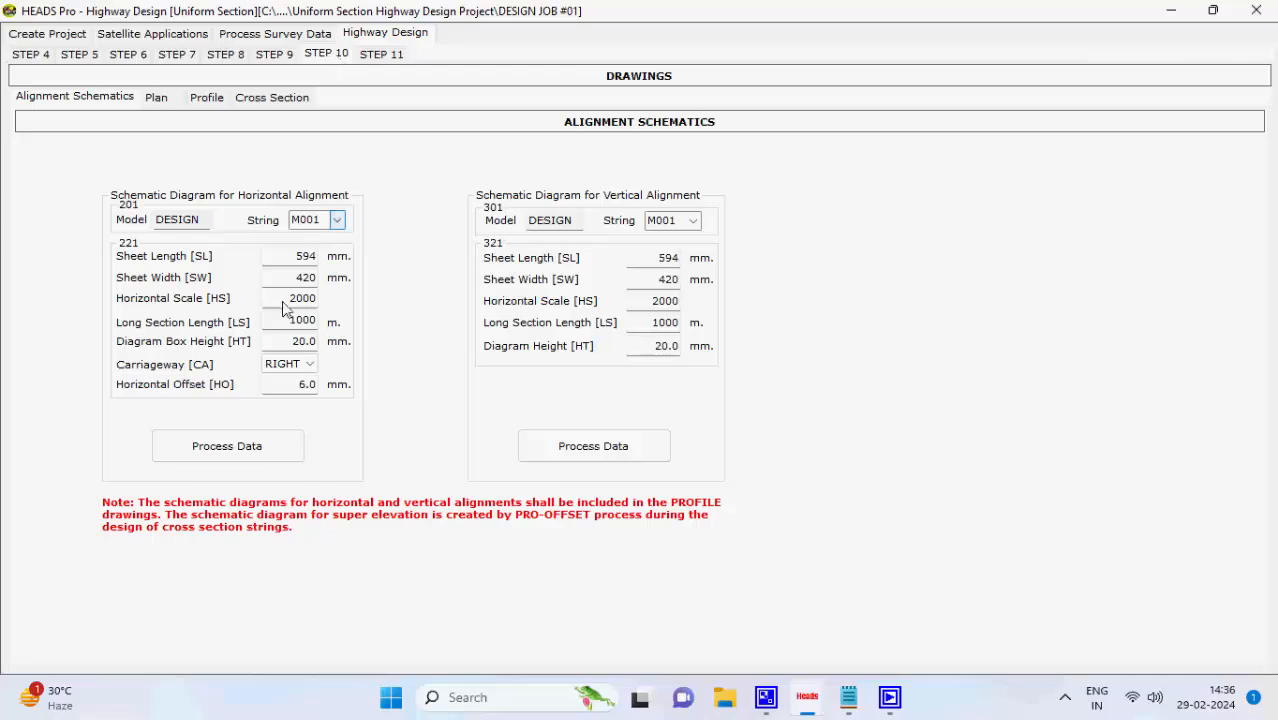
{"action": "left_click", "coordinate": [290, 447]}
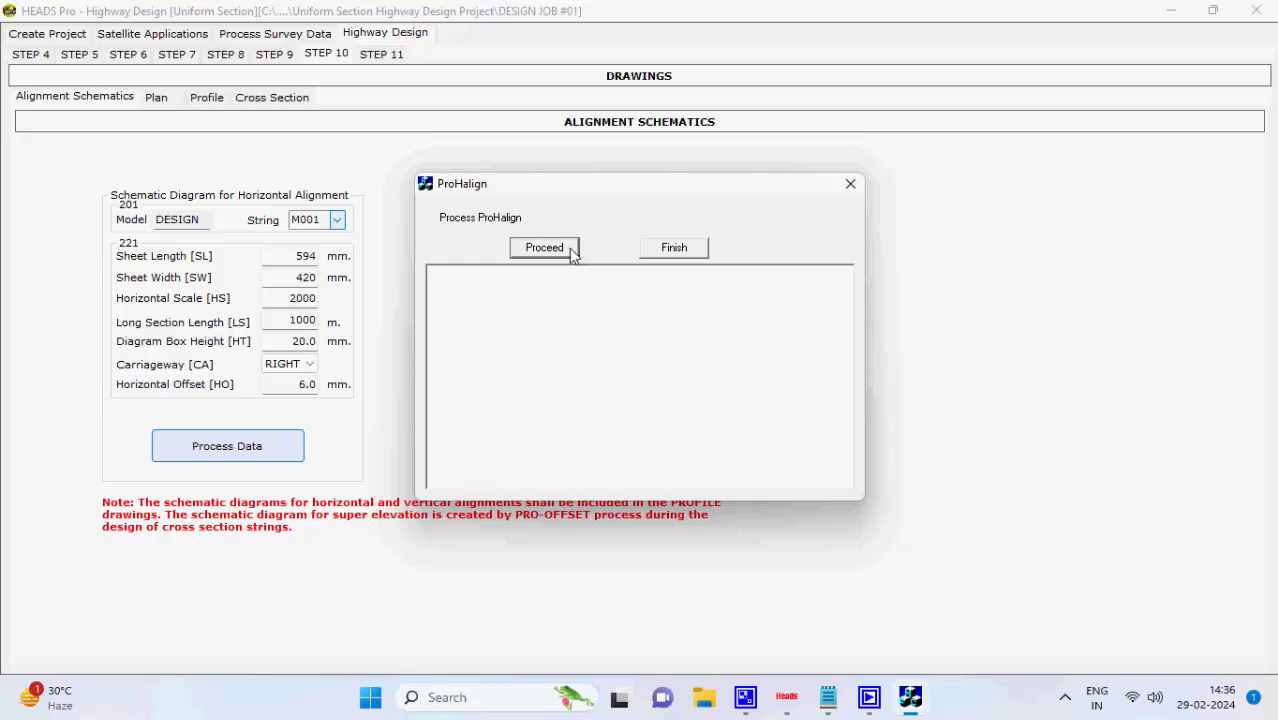
{"action": "left_click", "coordinate": [571, 251]}
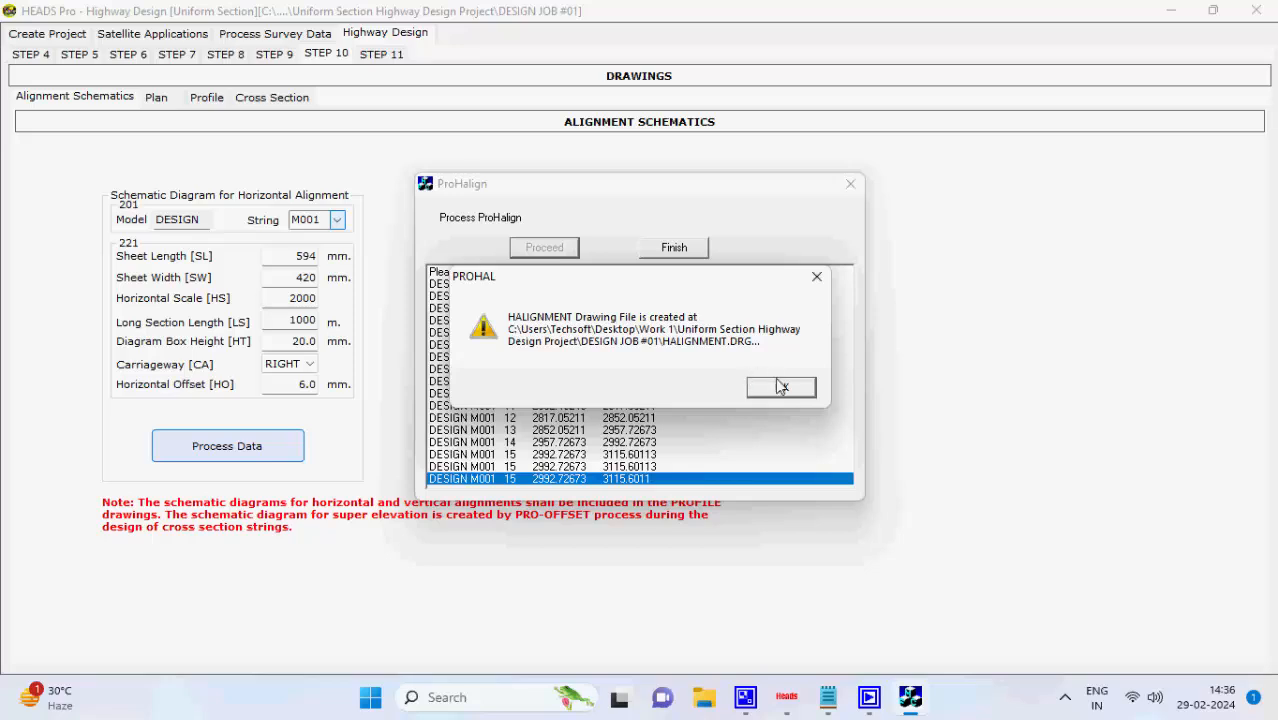
{"action": "left_click", "coordinate": [781, 386]}
{"action": "left_click", "coordinate": [688, 254]}
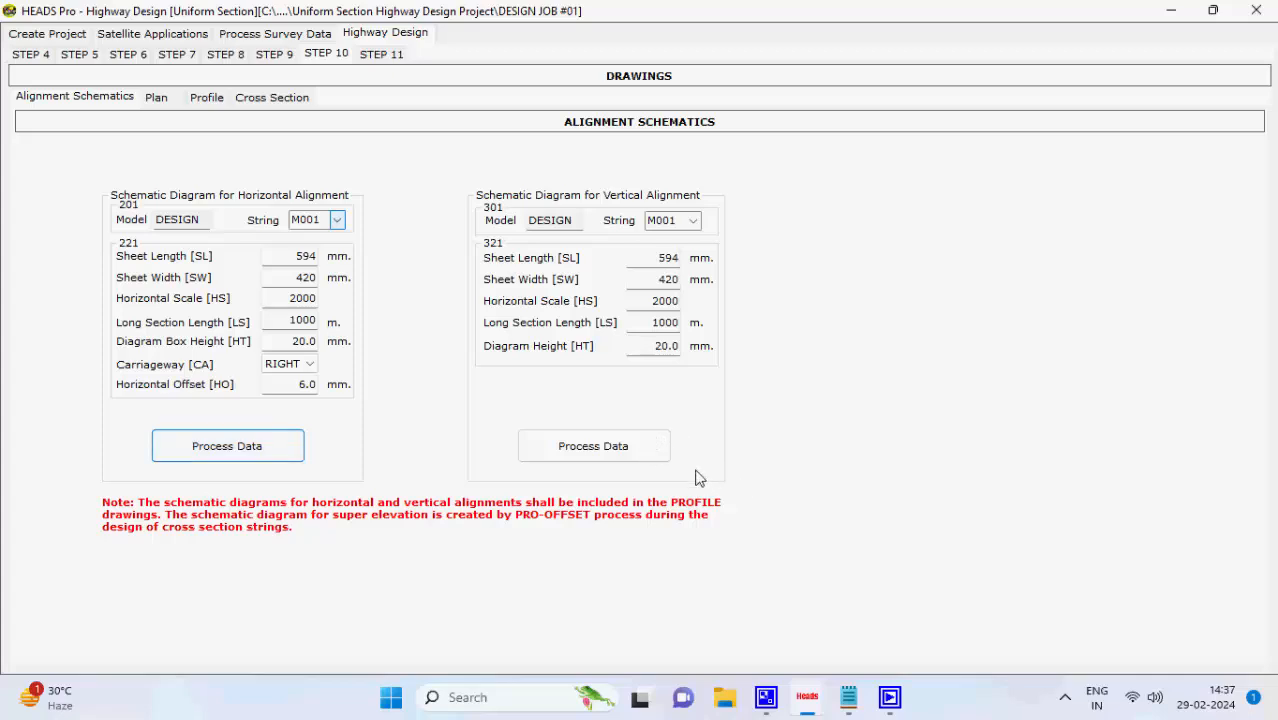
Generate the vertical alignment schematic diagram for string M001 with the default sheet settings
{"action": "left_click", "coordinate": [659, 457]}
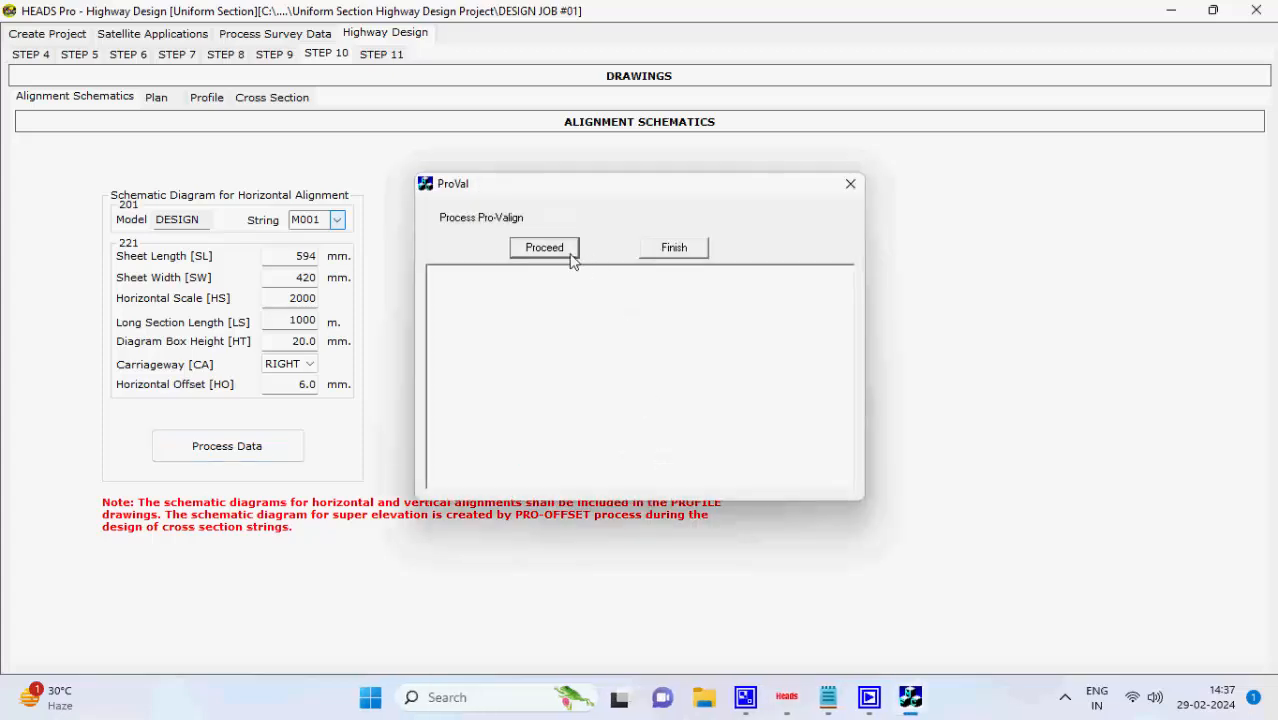
{"action": "left_click", "coordinate": [568, 252]}
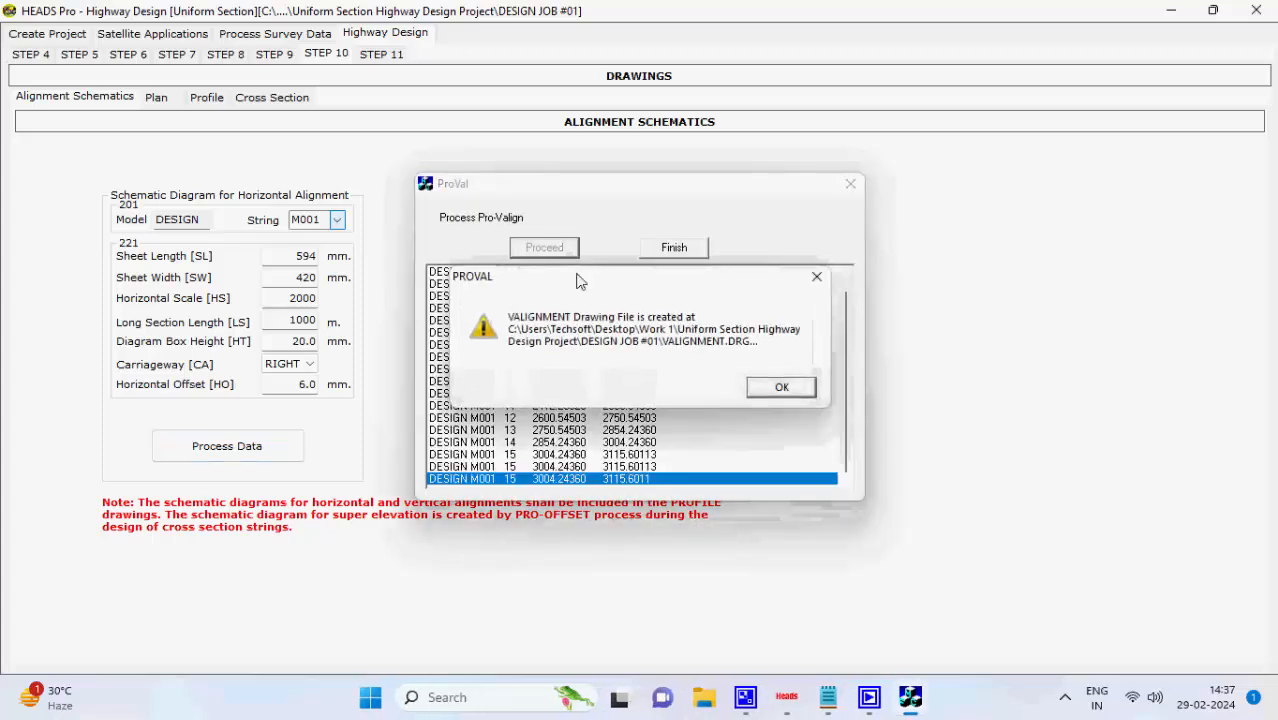
{"action": "left_click", "coordinate": [771, 387]}
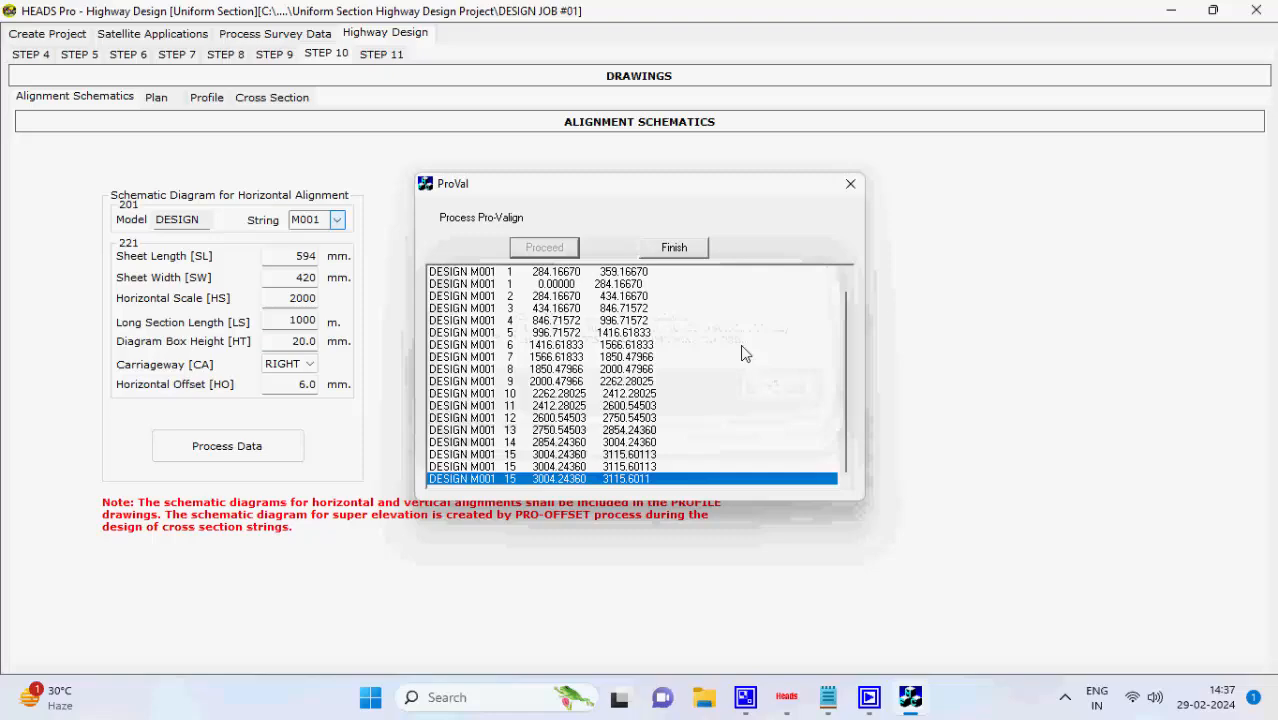
{"action": "left_click", "coordinate": [684, 256]}
Create the plan drawing of the DESIGN strings with the default grid, HIP and 100 m chainage interval settings
{"action": "left_click", "coordinate": [160, 99]}
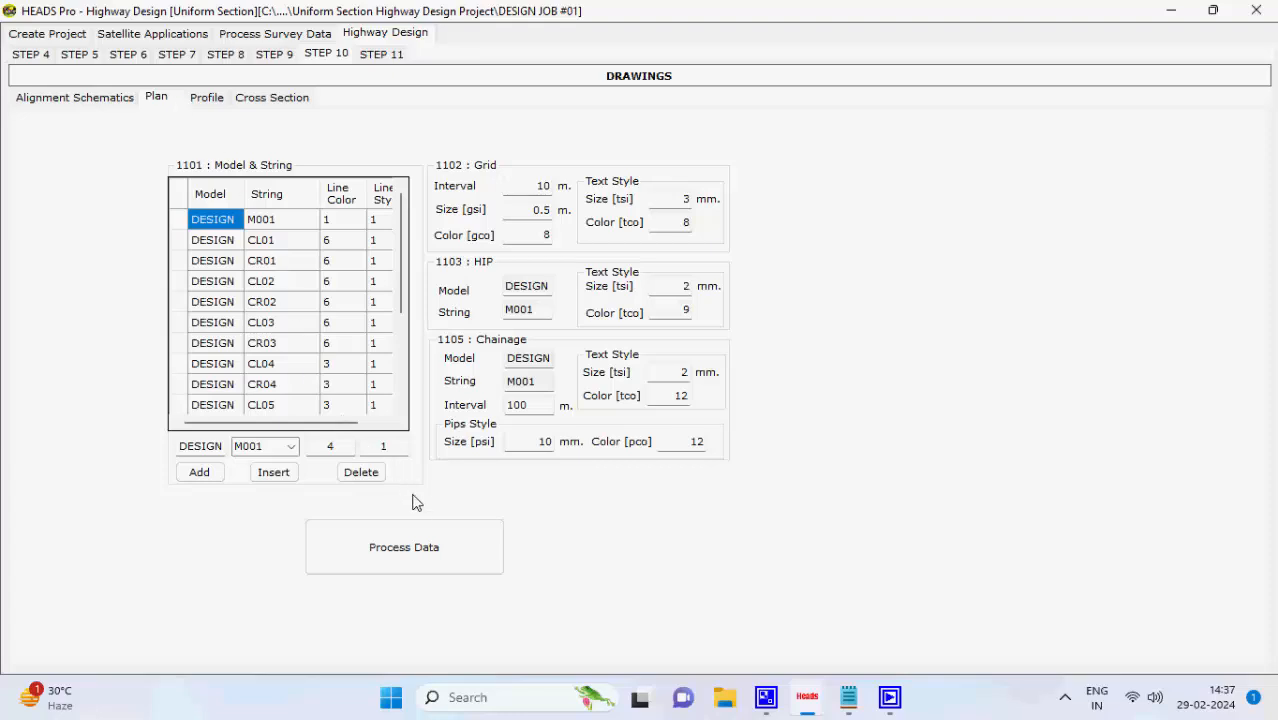
{"action": "left_click", "coordinate": [421, 541]}
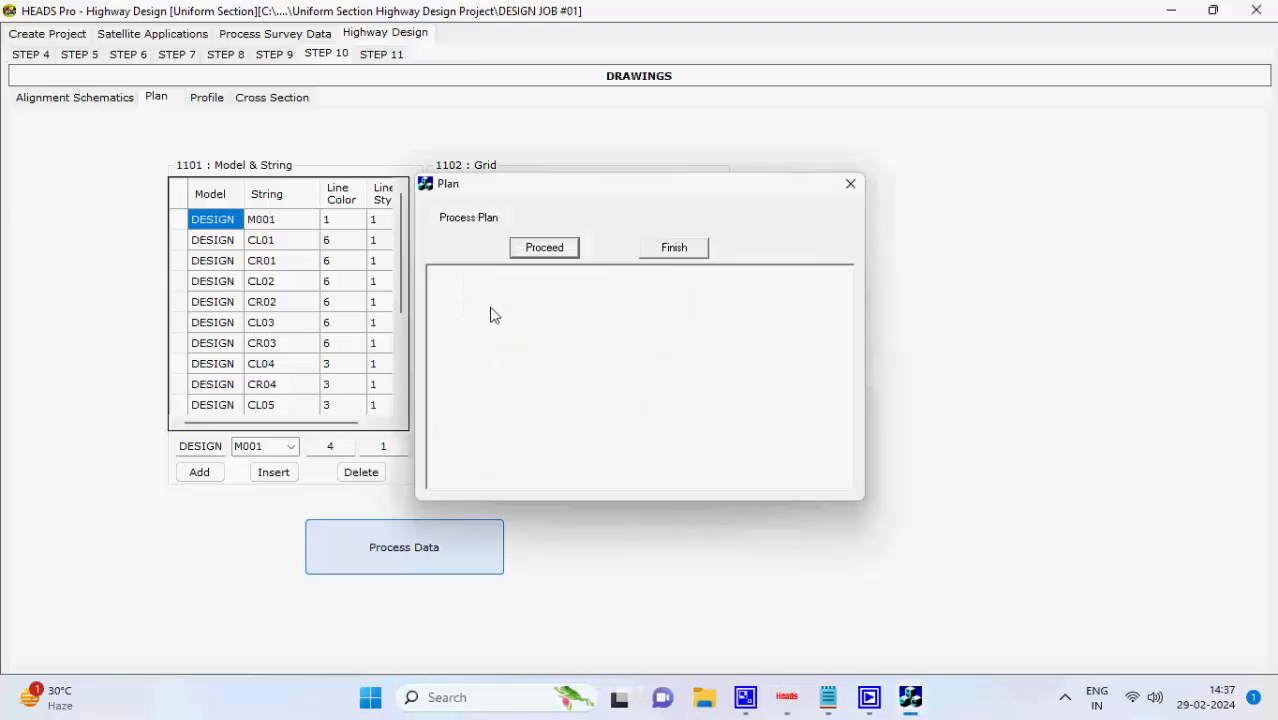
{"action": "left_click", "coordinate": [540, 252]}
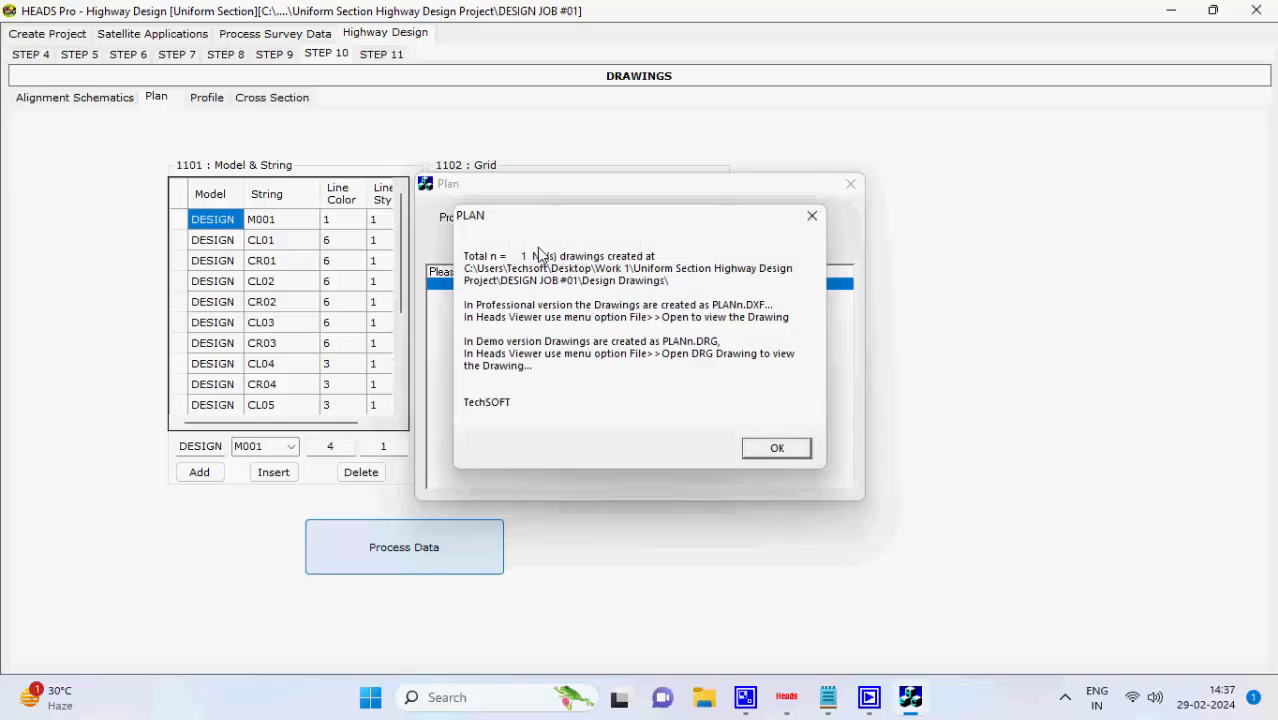
{"action": "left_click", "coordinate": [777, 448]}
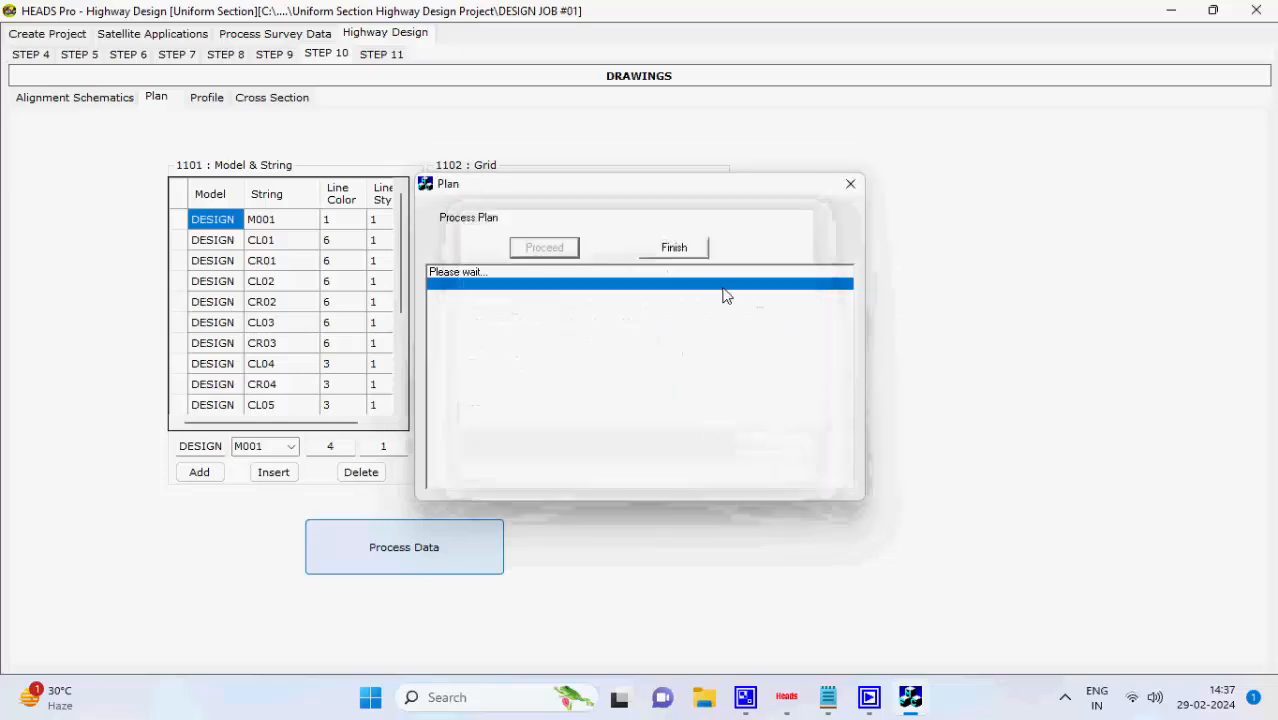
{"action": "left_click", "coordinate": [690, 249]}
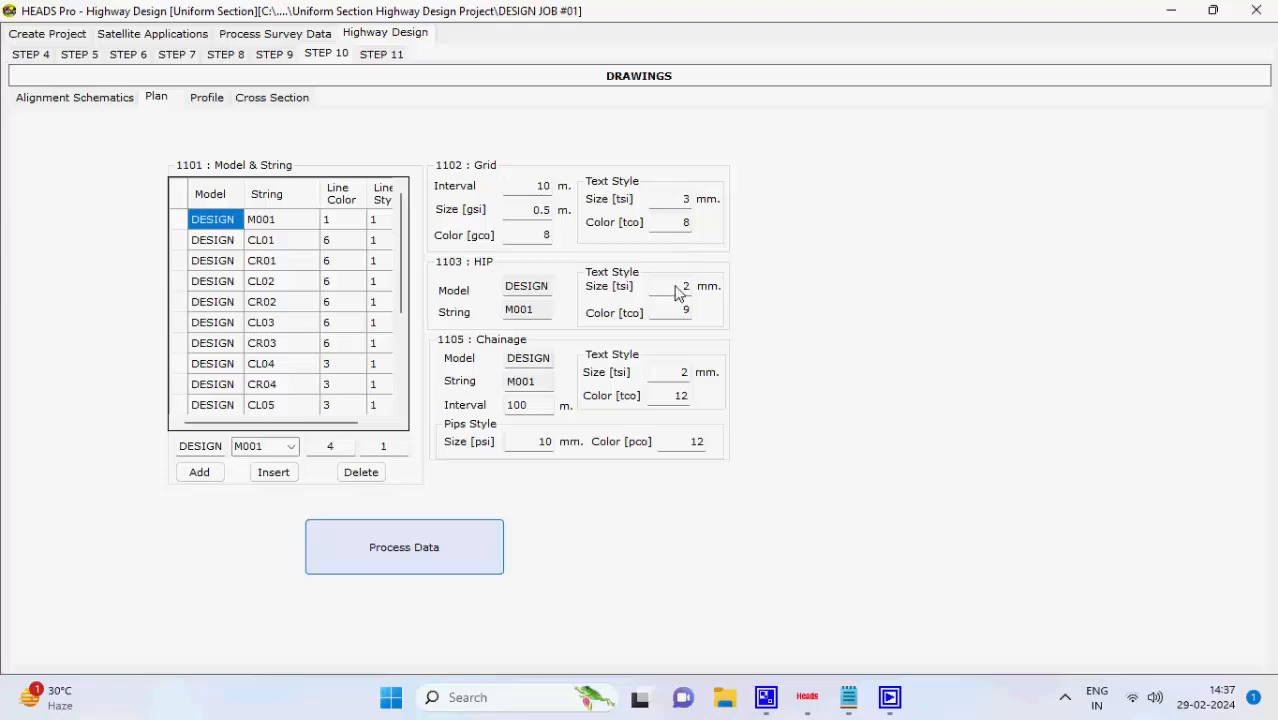
Create the profile drawings for chainage 0 to 3115 m at 50 m increments, with scales 2000 horizontal and 200 vertical
{"action": "left_click", "coordinate": [224, 99]}
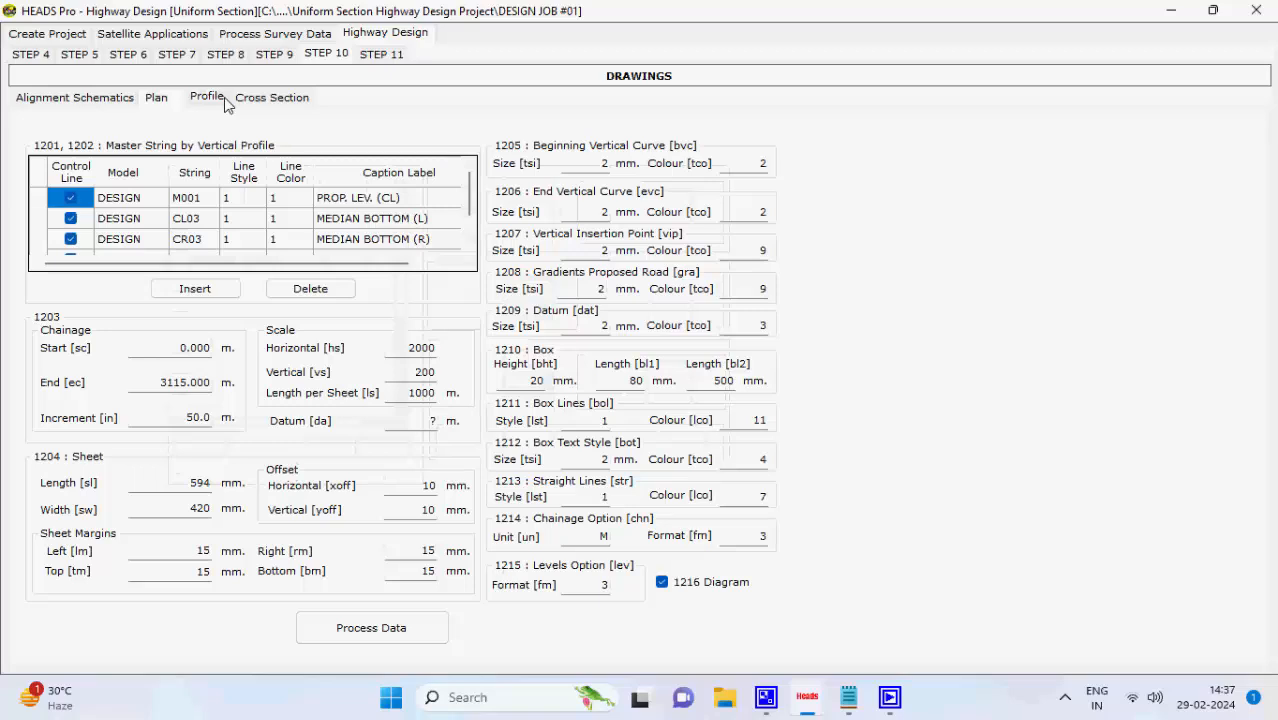
{"action": "left_click", "coordinate": [392, 632]}
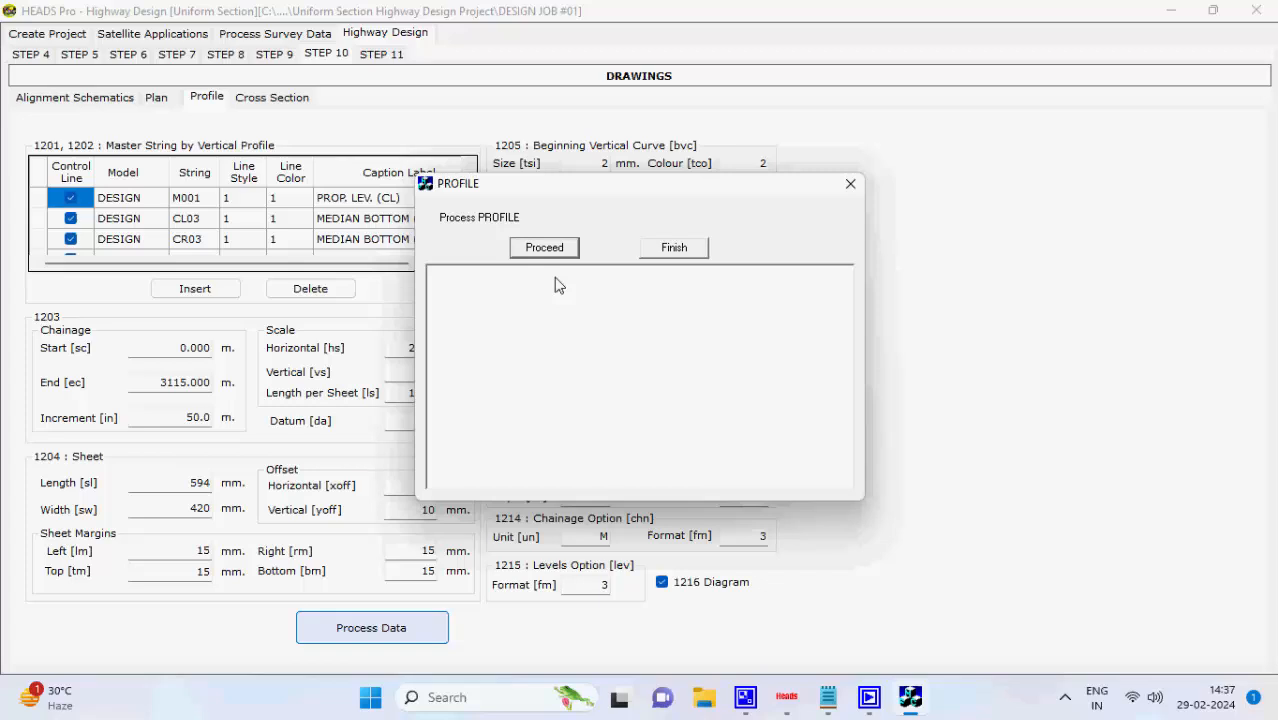
{"action": "left_click", "coordinate": [550, 251]}
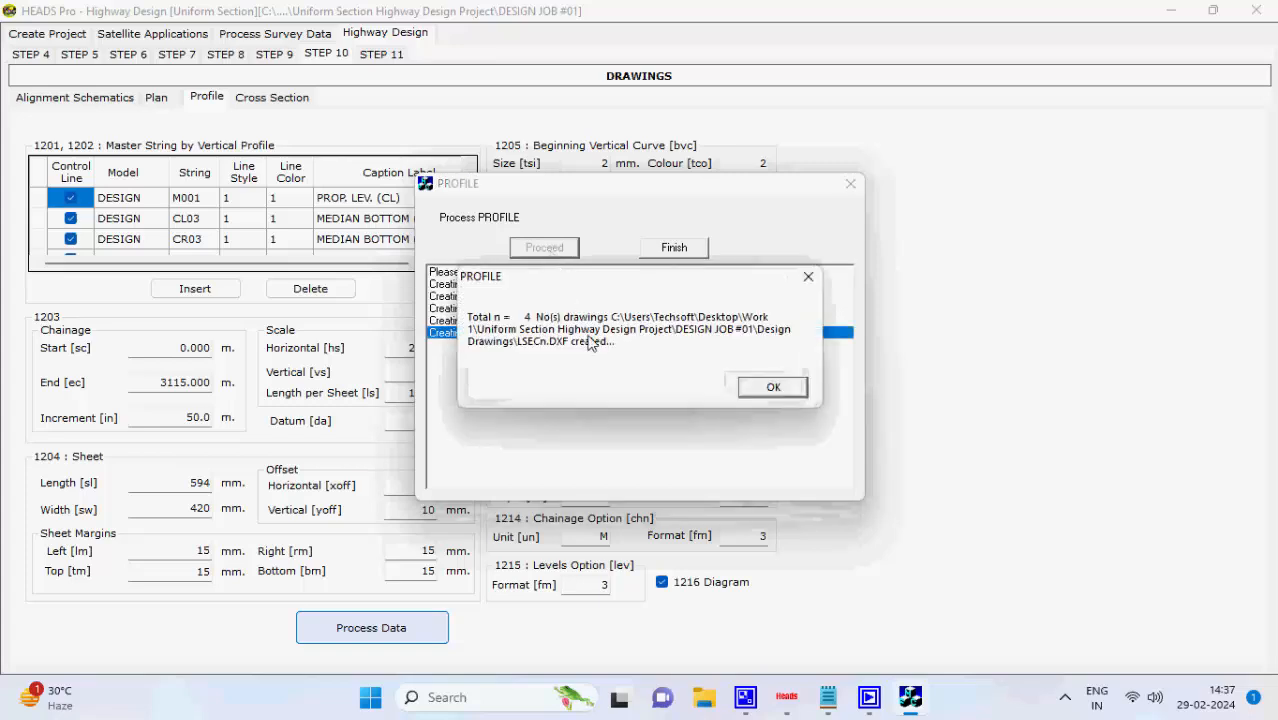
{"action": "left_click", "coordinate": [765, 390]}
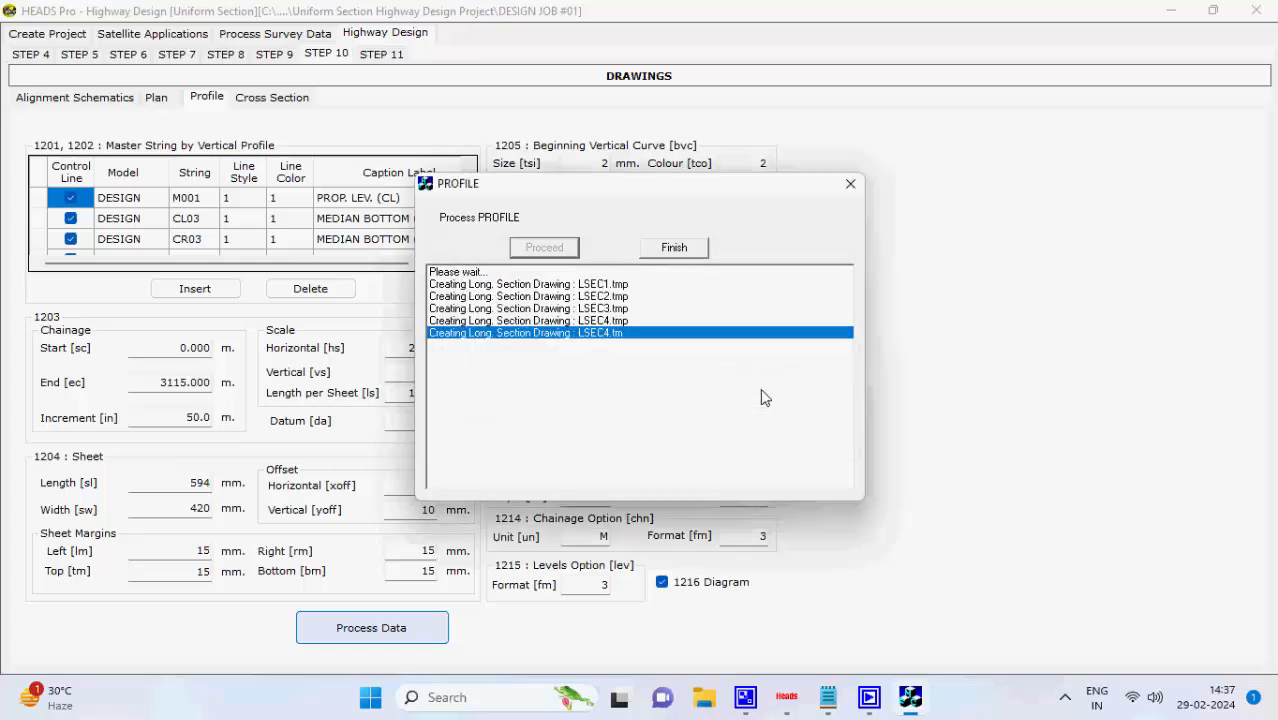
{"action": "left_click", "coordinate": [676, 248]}
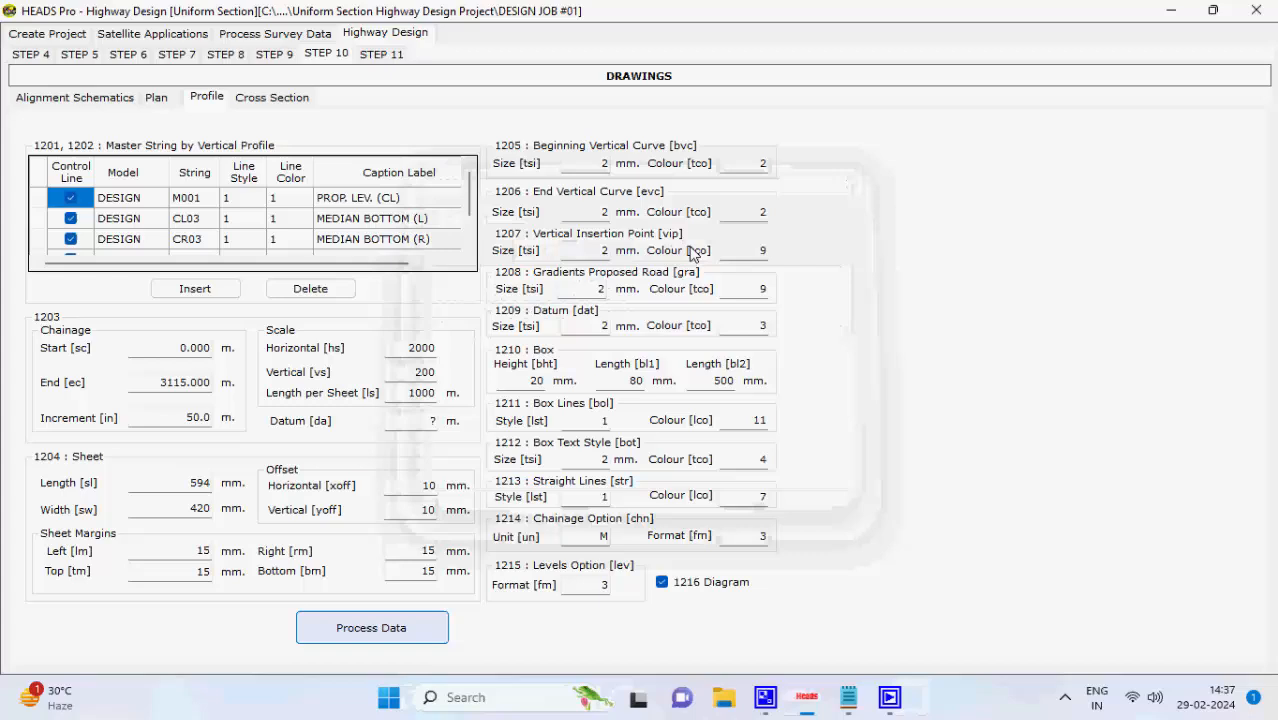
Create the I001 cross section drawings for chainage 0 to 3115 m at 50 m increments, with both scales at 300
{"action": "left_click", "coordinate": [286, 106]}
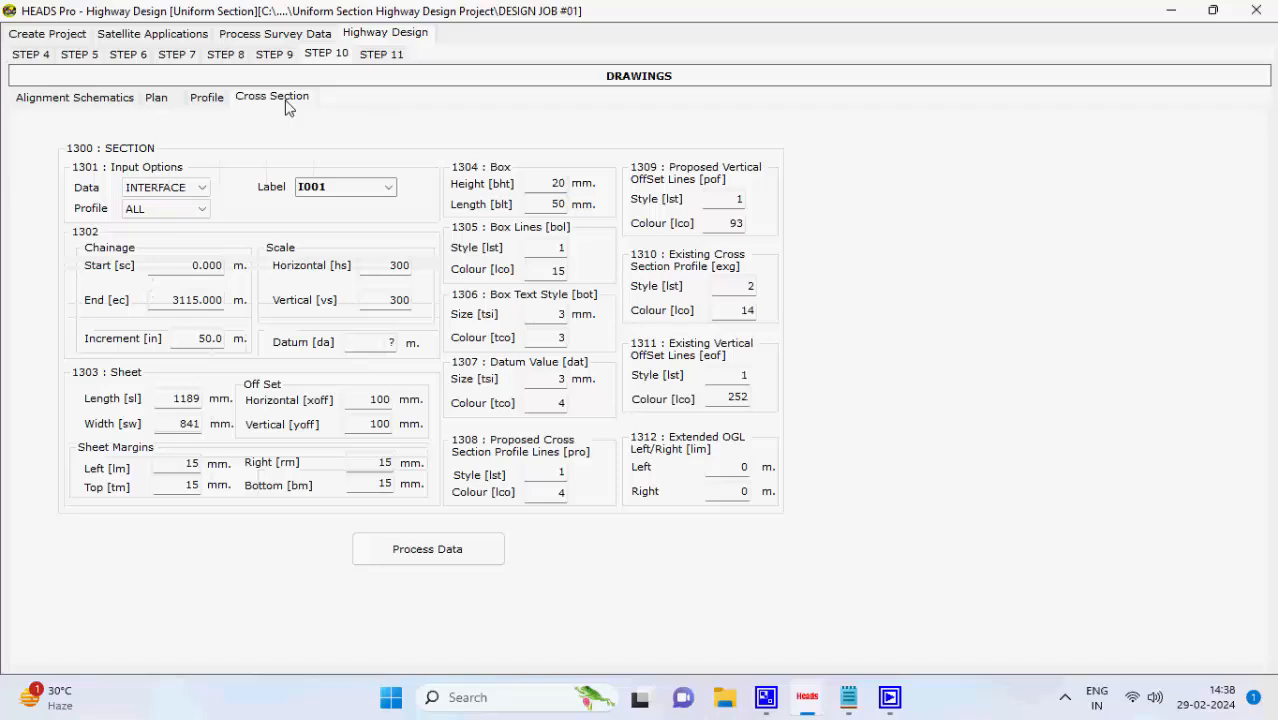
{"action": "left_click", "coordinate": [485, 550]}
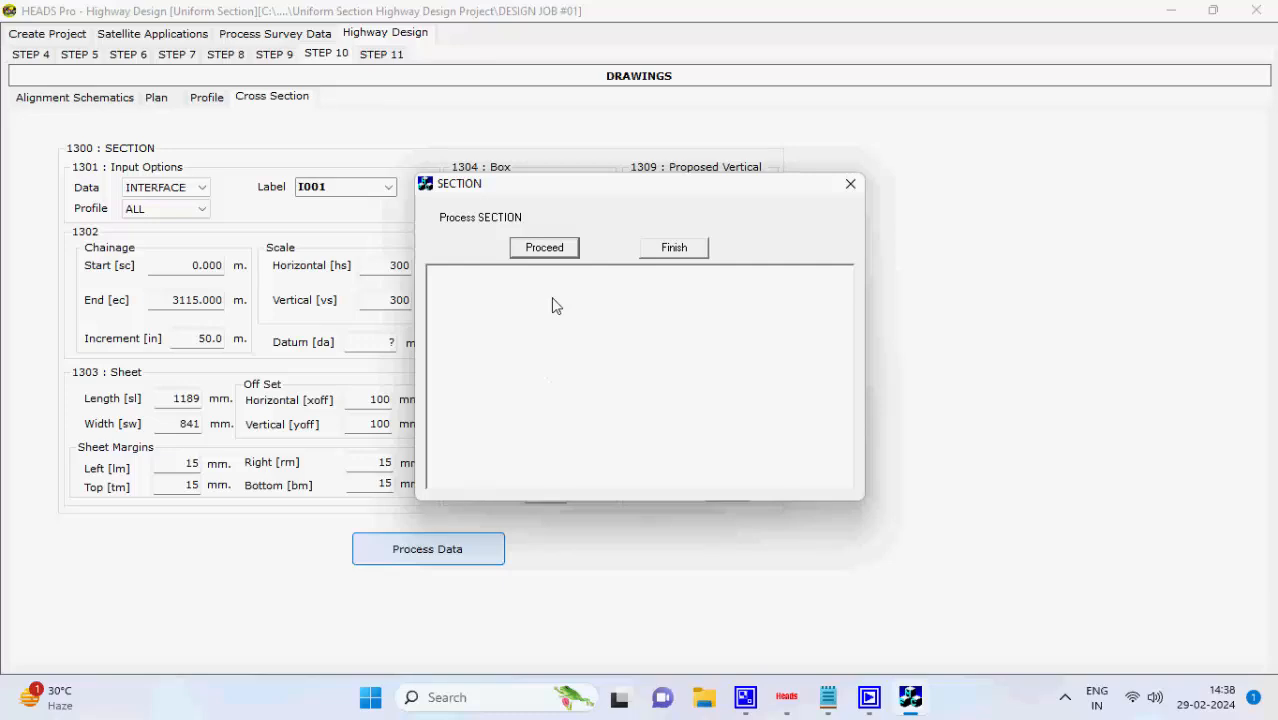
{"action": "left_click", "coordinate": [552, 249]}
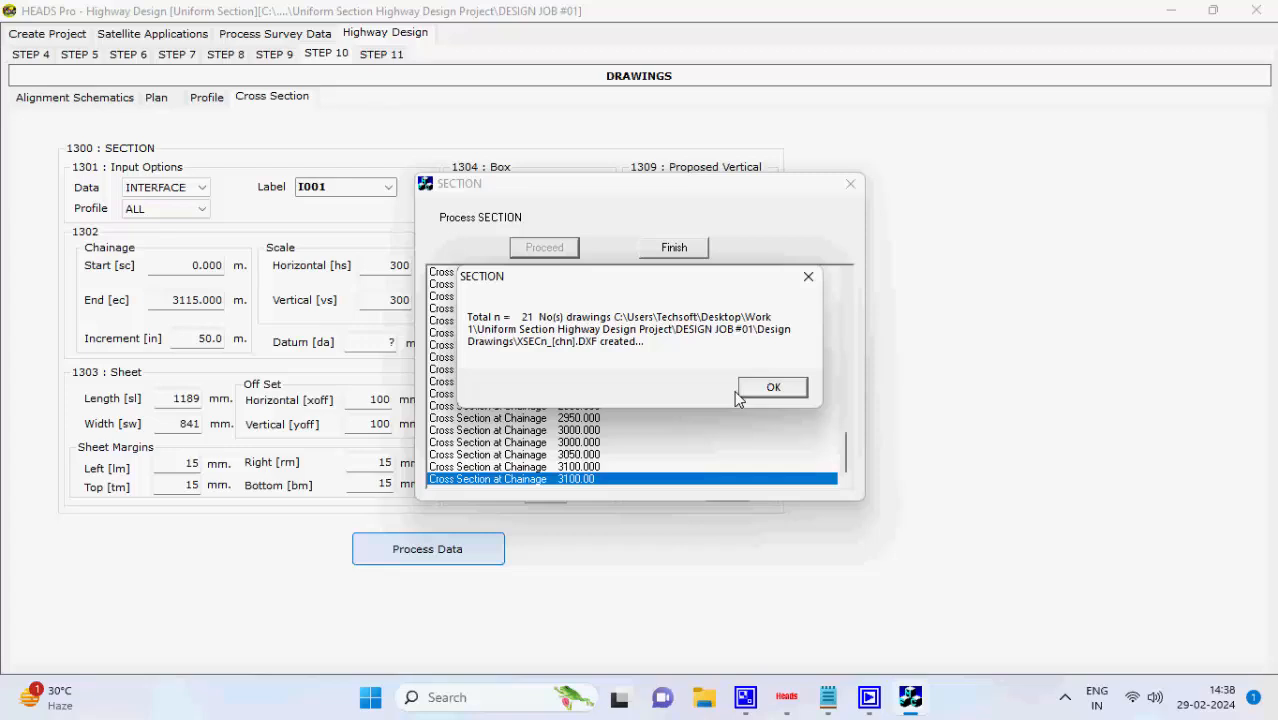
{"action": "left_click", "coordinate": [766, 389]}
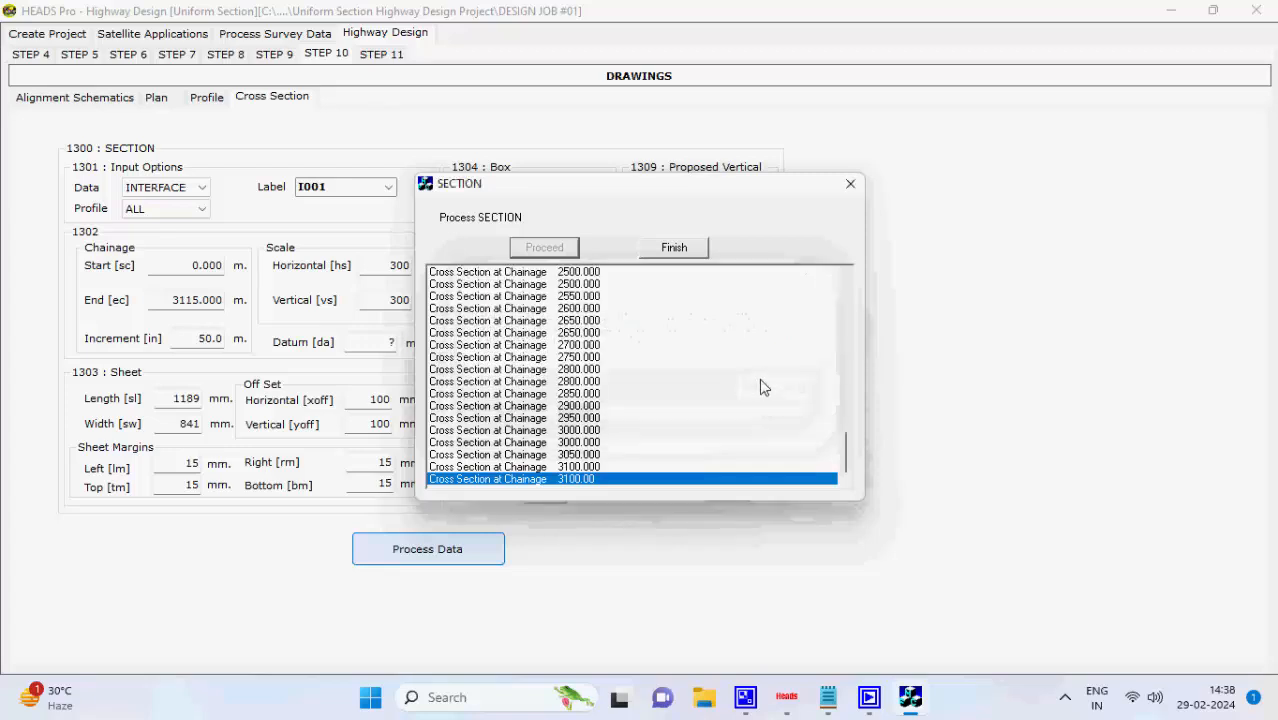
{"action": "left_click", "coordinate": [699, 251]}
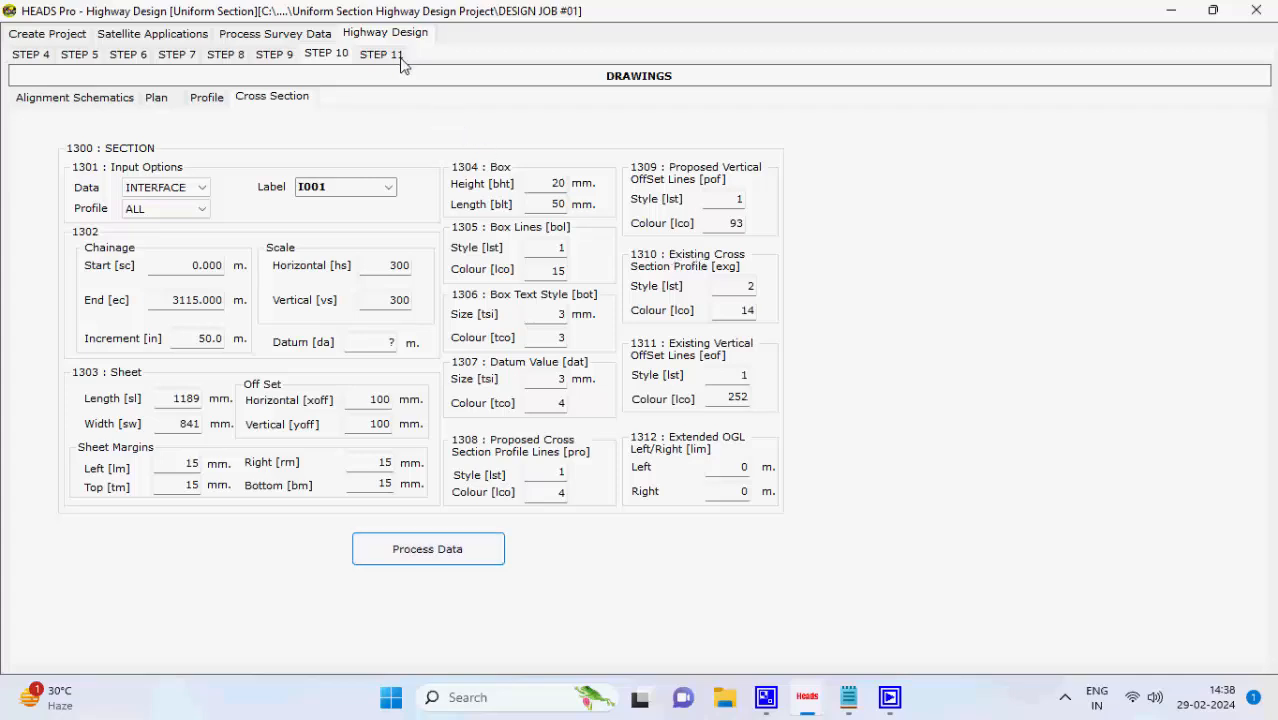
Create the project data file for the highway design job and acknowledge its creation
{"action": "left_click", "coordinate": [392, 57]}
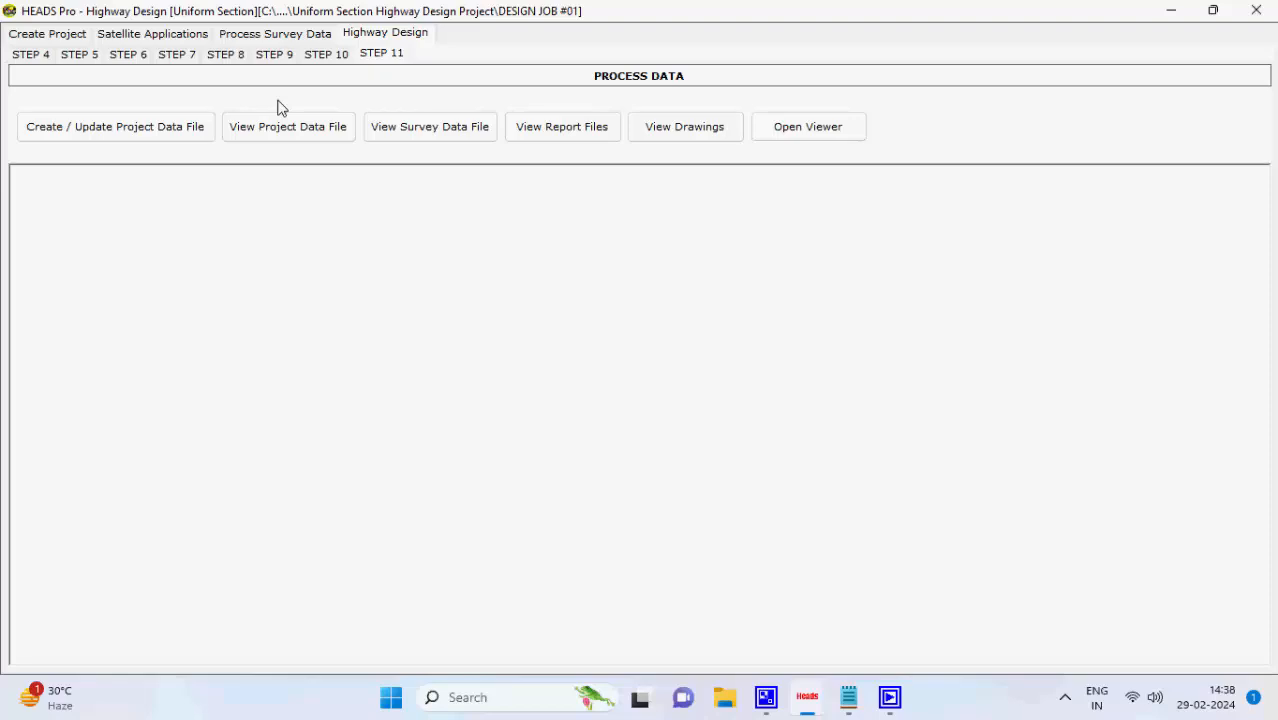
{"action": "left_click", "coordinate": [178, 134]}
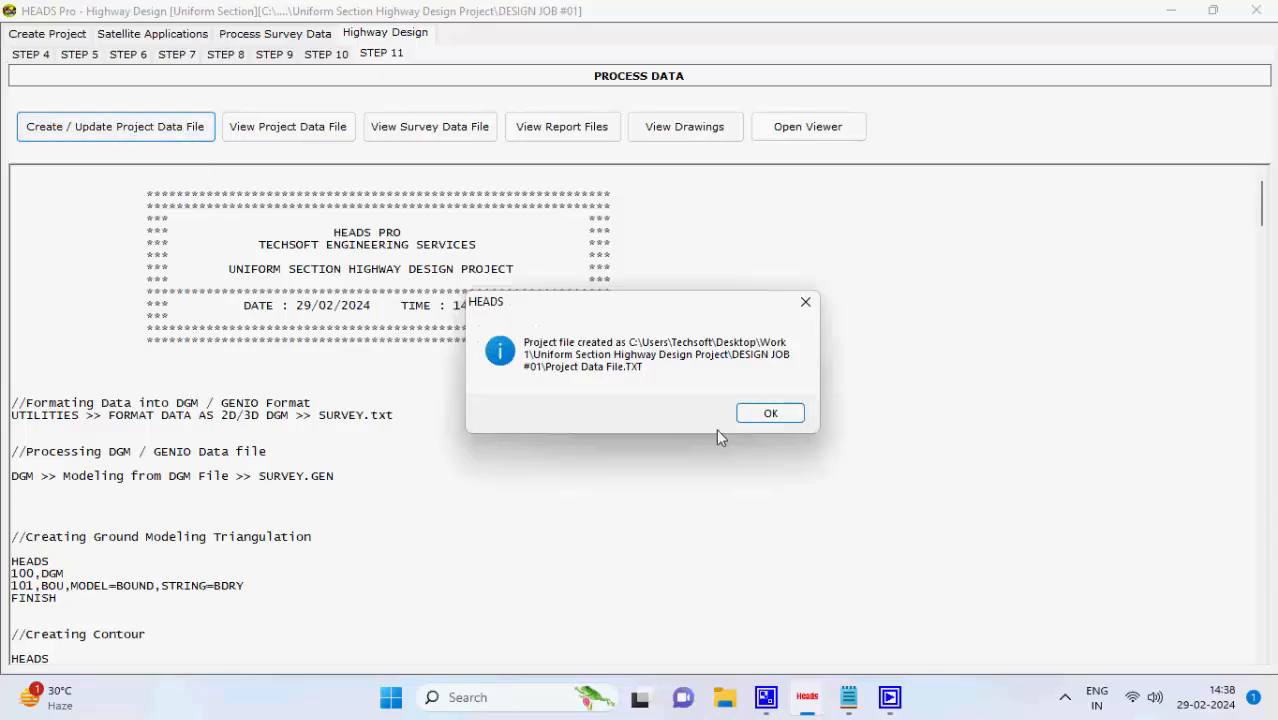
{"action": "left_click", "coordinate": [768, 418]}
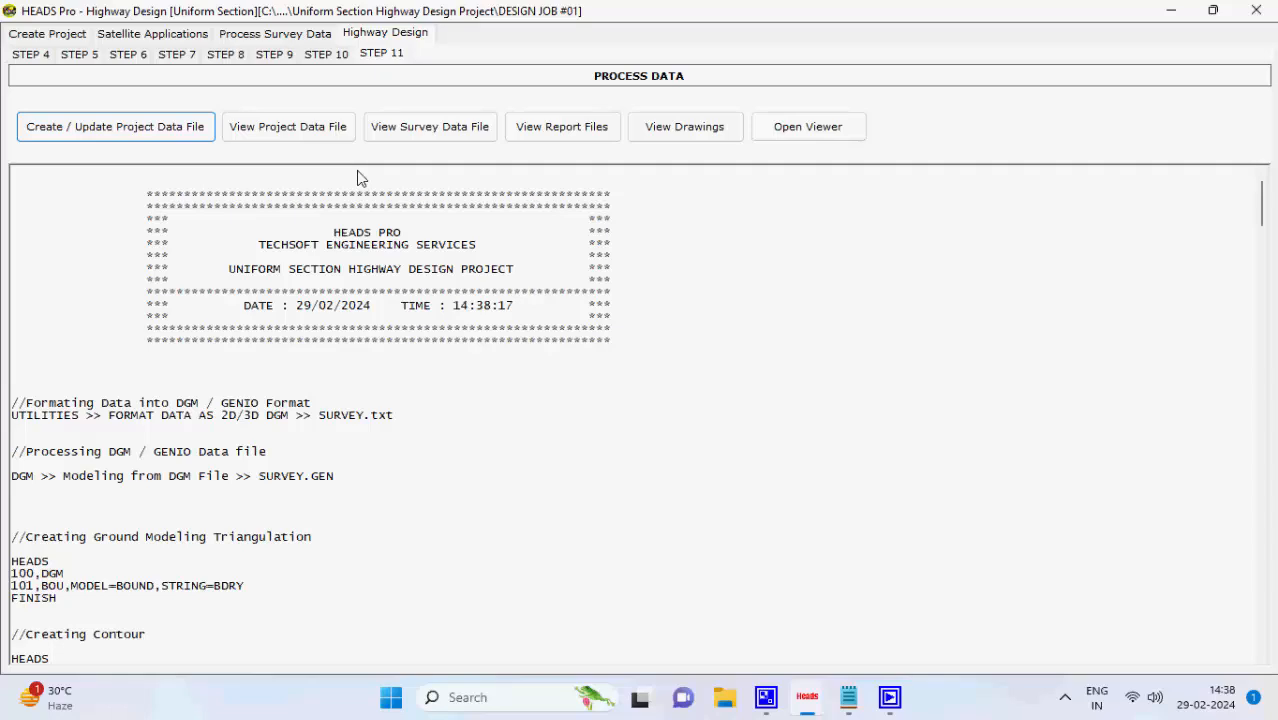
View the project data file and the SURVEY.txt survey data file, closing each one after viewing
{"action": "left_click", "coordinate": [337, 135]}
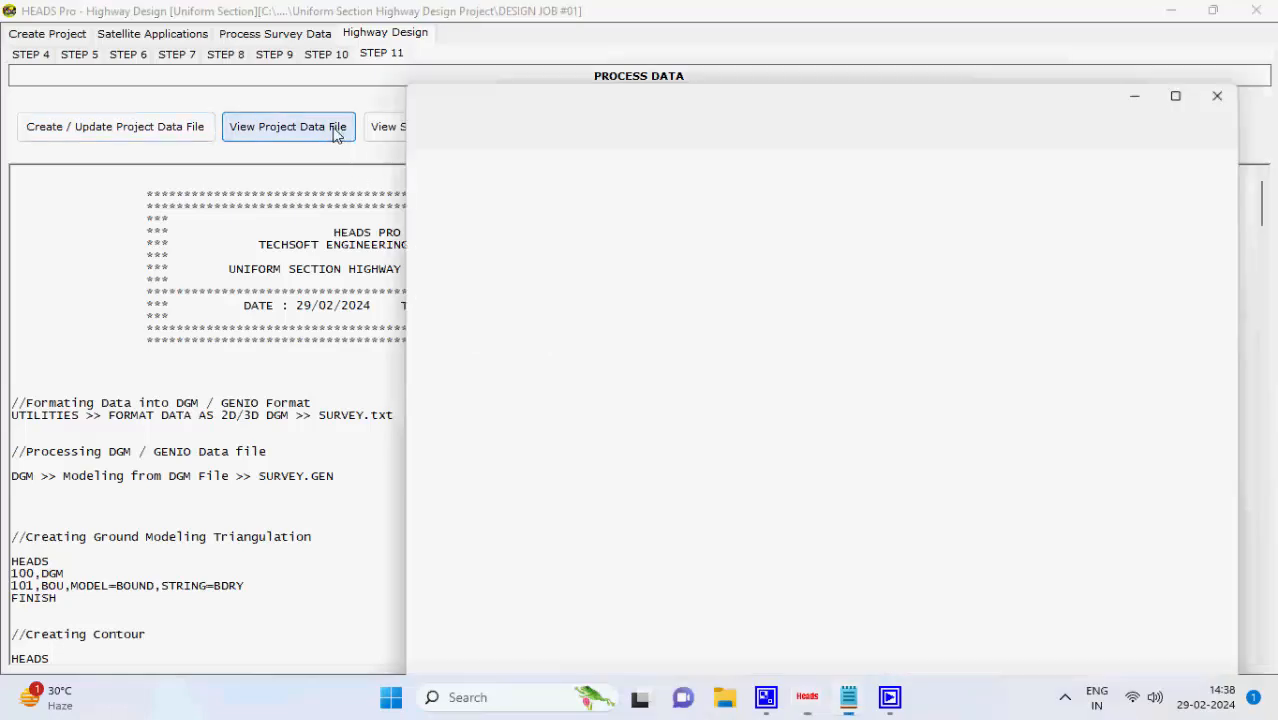
{"action": "scroll", "coordinate": [958, 447], "scroll_direction": "down", "scroll_amount": 1}
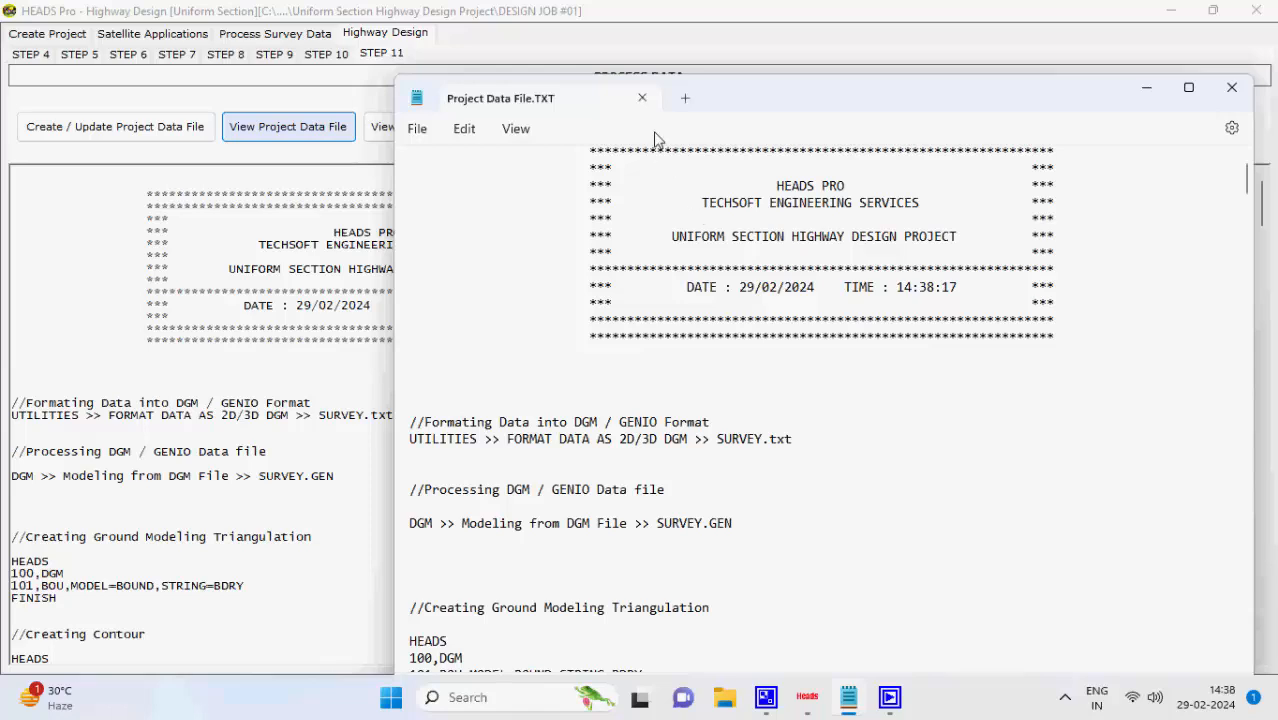
{"action": "left_click", "coordinate": [642, 98]}
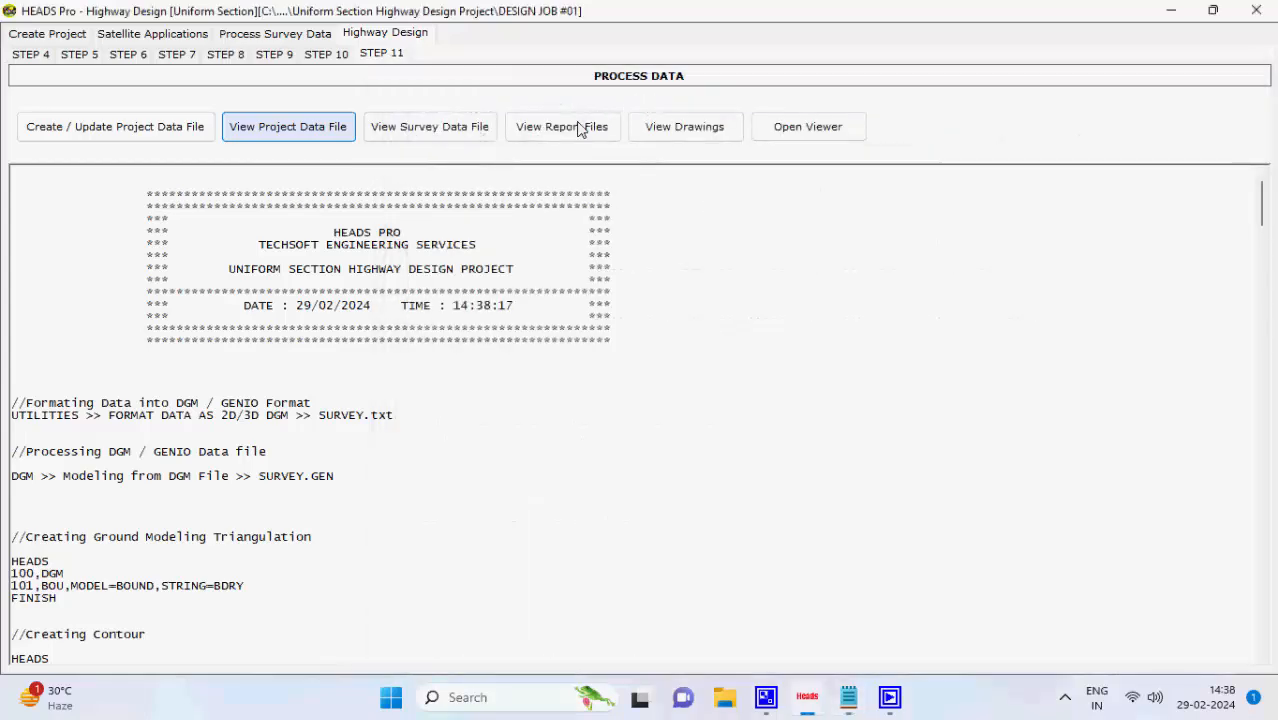
{"action": "left_click", "coordinate": [470, 130]}
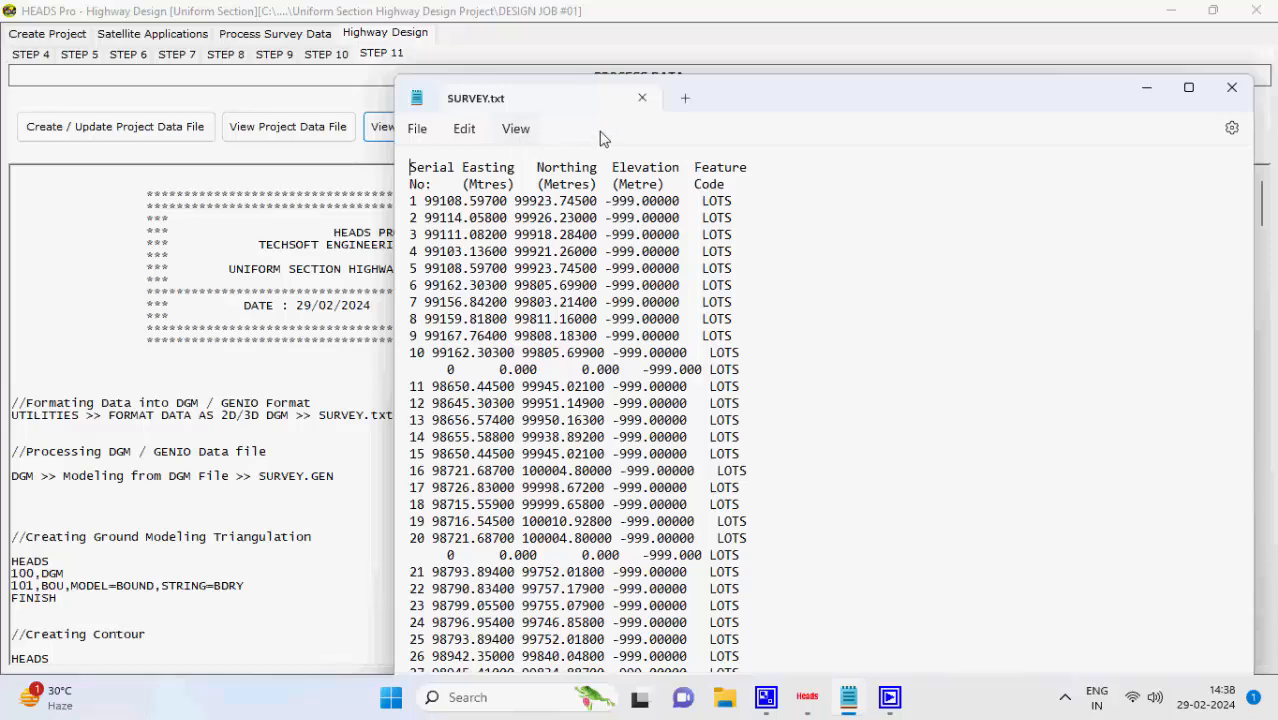
{"action": "left_click", "coordinate": [642, 98]}
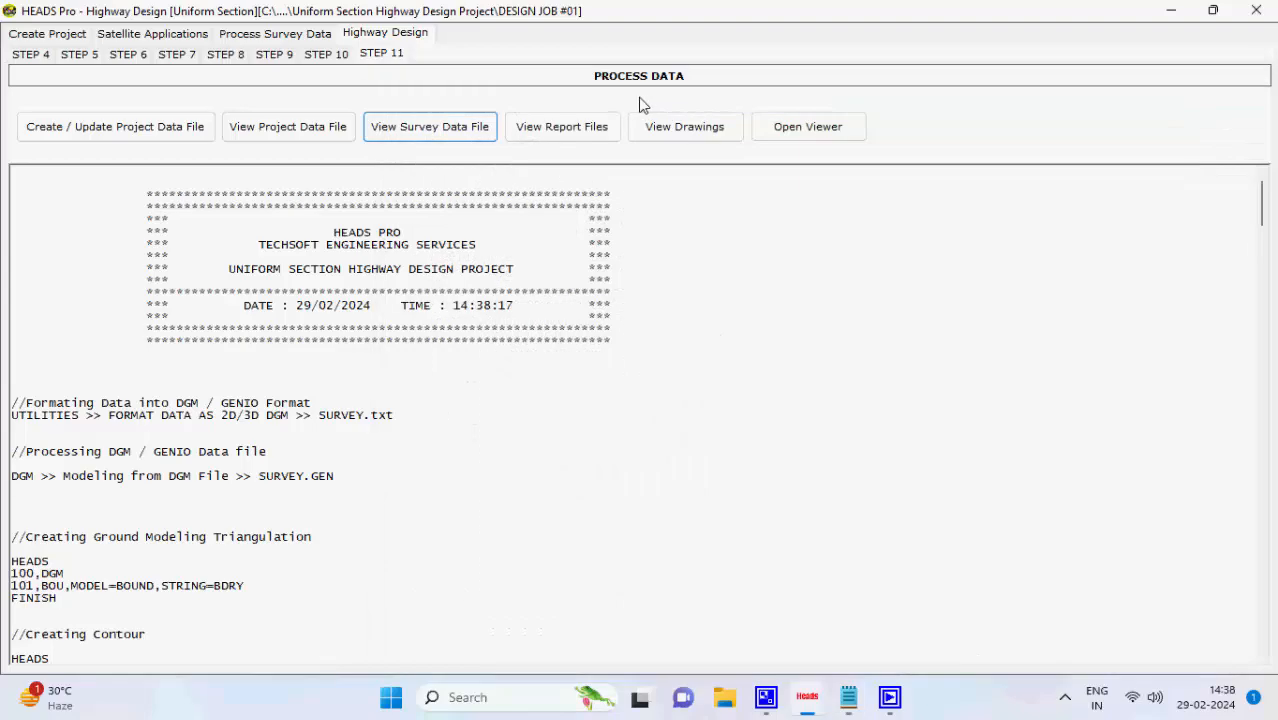
Review the processed reports HALIGNMENT.REP, INTERFACEDSLOPES.REP, OFFSET.REP and OFFSETS.REP, and close the report viewer
{"action": "left_click", "coordinate": [575, 138]}
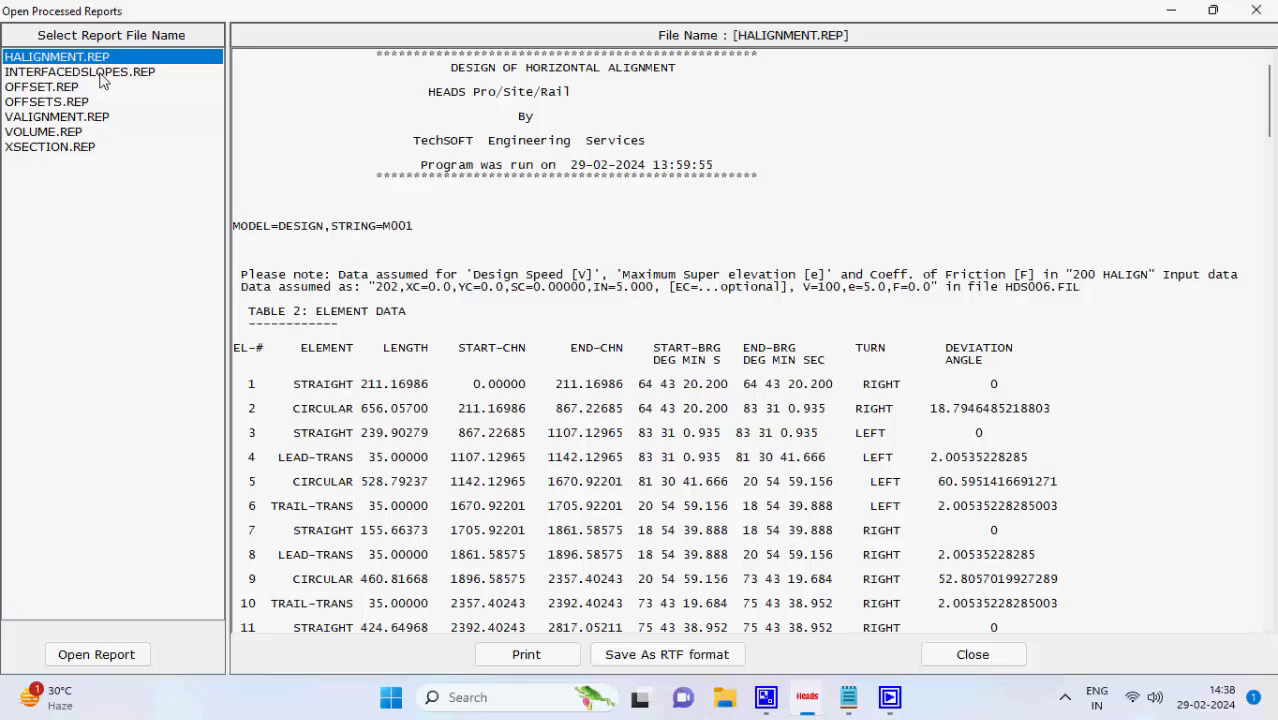
{"action": "left_click", "coordinate": [101, 78]}
{"action": "left_click", "coordinate": [72, 88]}
{"action": "left_click", "coordinate": [68, 102]}
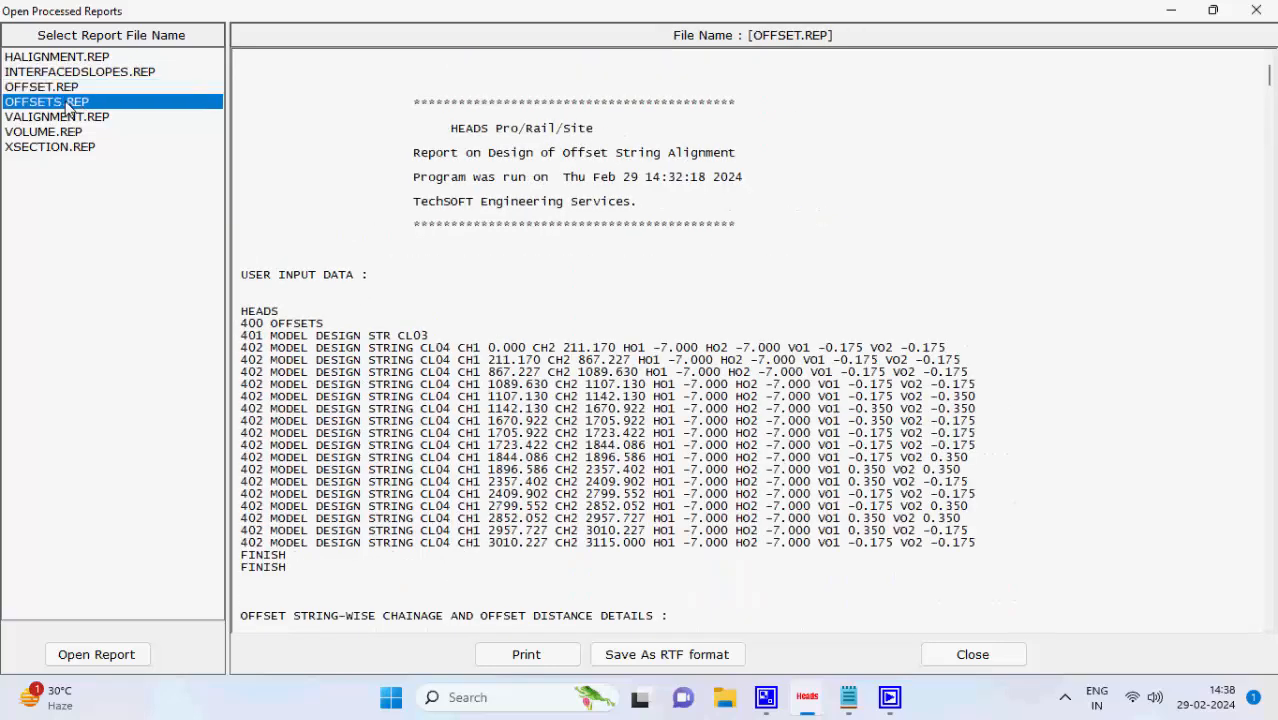
{"action": "left_click", "coordinate": [72, 60]}
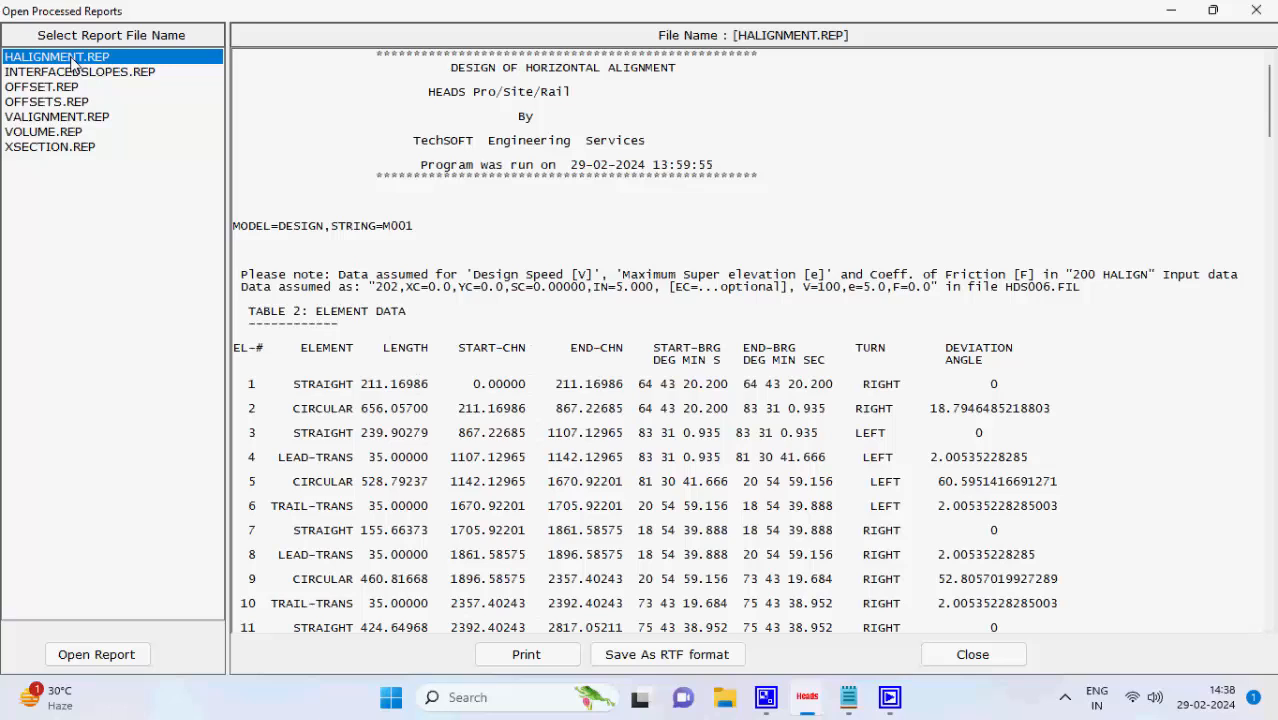
{"action": "left_click", "coordinate": [1257, 10]}
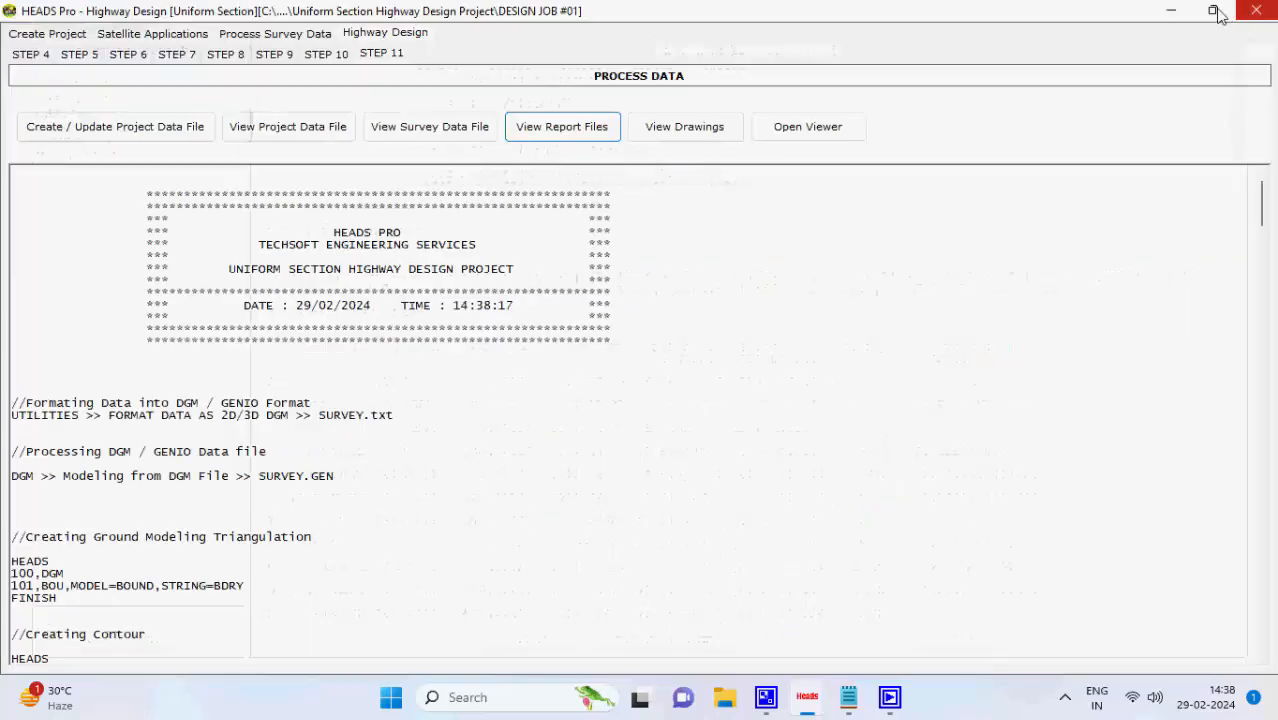
Open all the design drawings and view HAR.DXF, the LSEC1.DRG profile, the PLAN1.DRG plan and VAR.DXF
{"action": "left_click", "coordinate": [718, 139]}
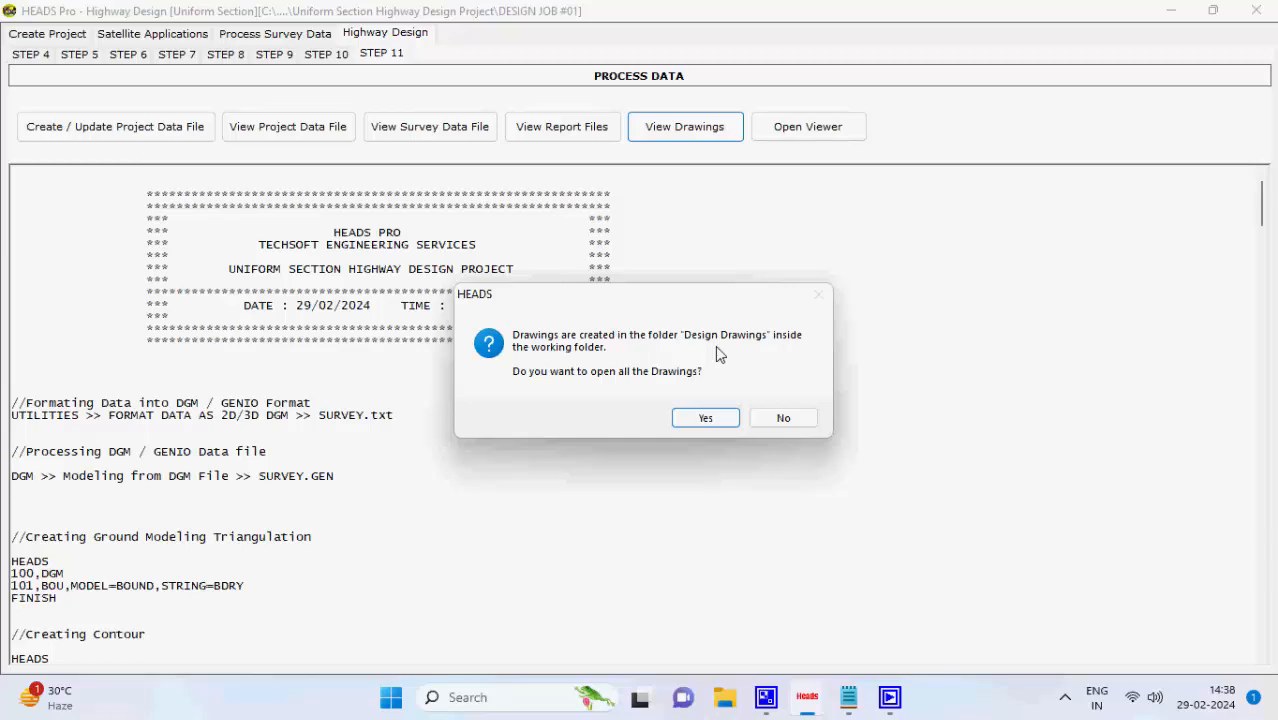
{"action": "left_click", "coordinate": [706, 418]}
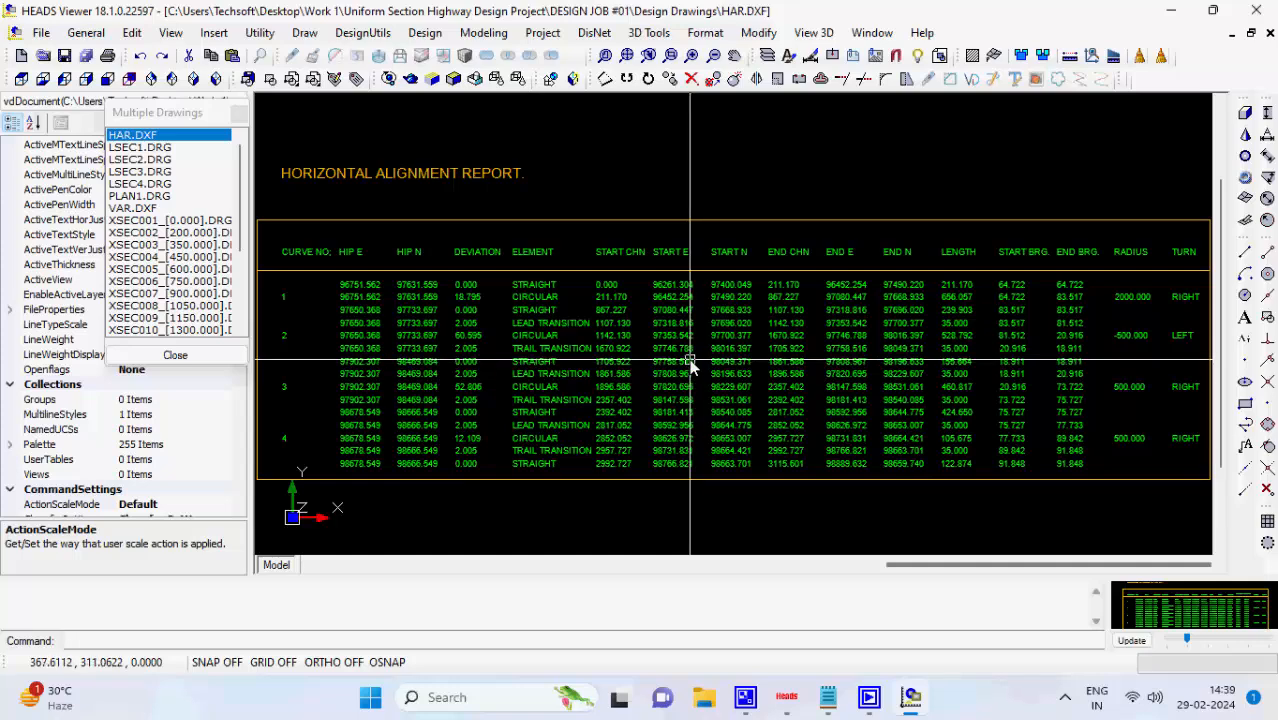
{"action": "left_click", "coordinate": [117, 148]}
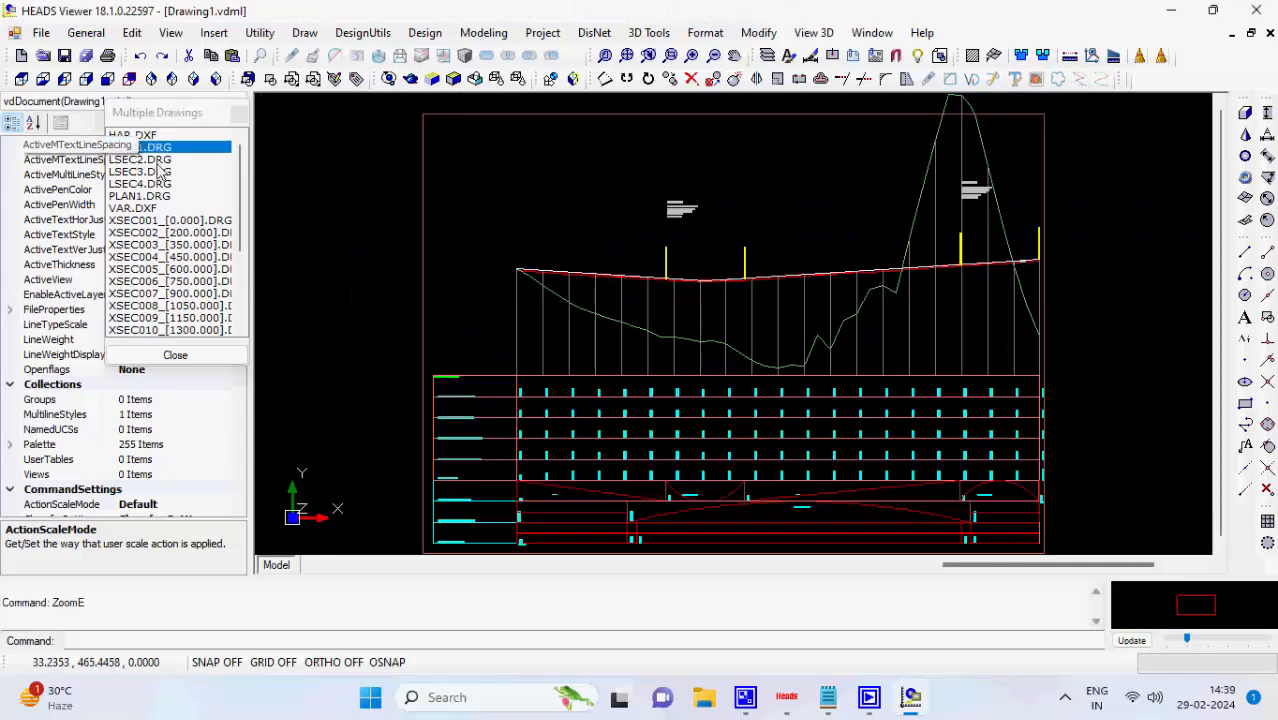
{"action": "left_click", "coordinate": [150, 196]}
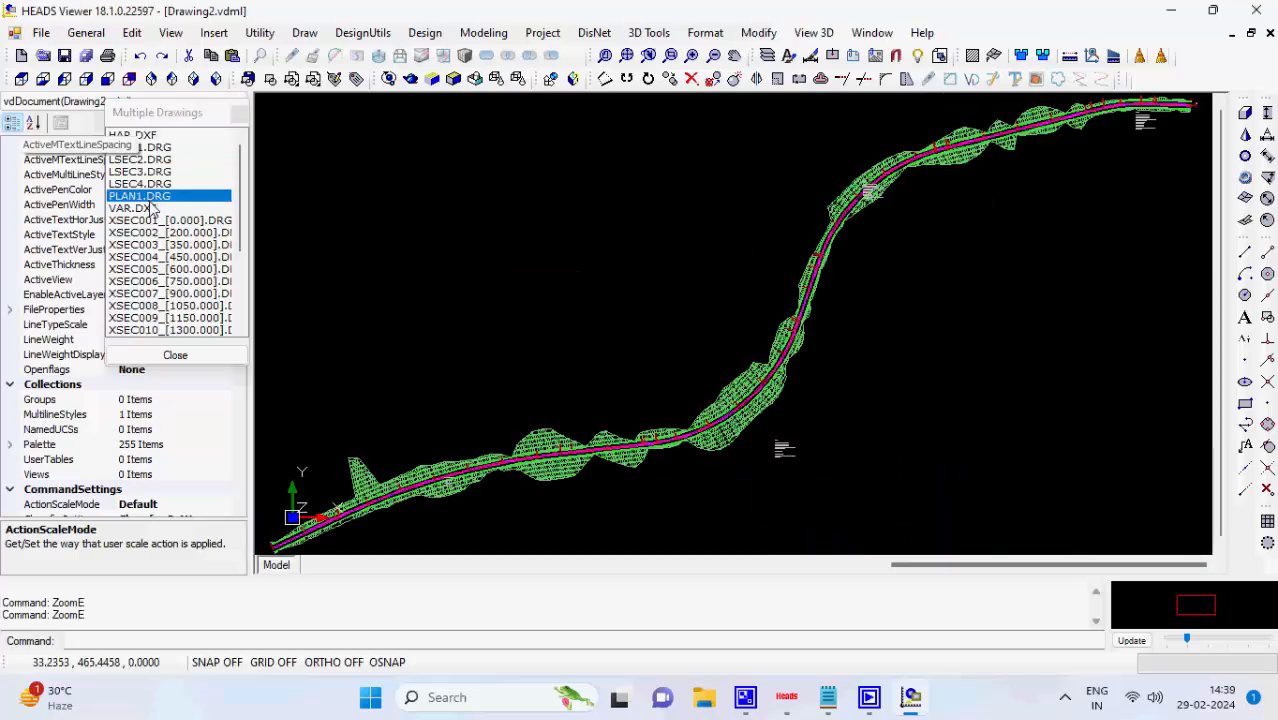
{"action": "left_click", "coordinate": [149, 208]}
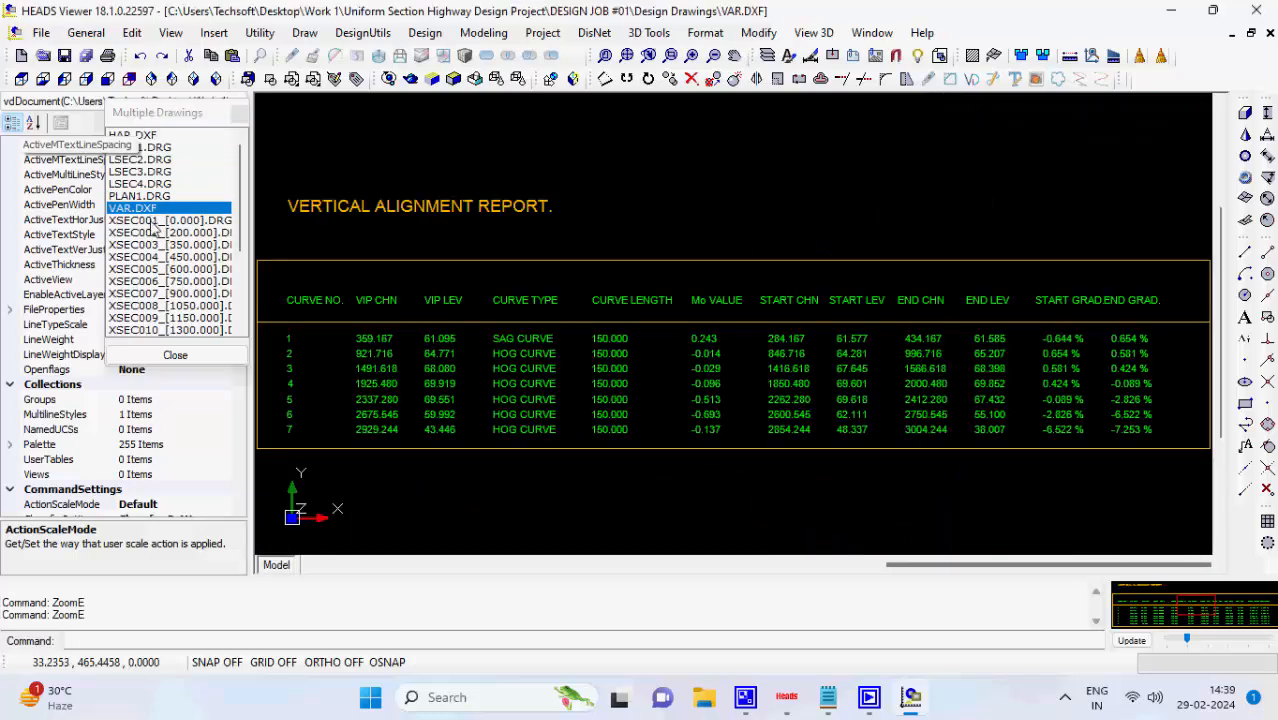
View cross section drawings including XSEC001 and XSEC007, close the drawing list without saving the drawings, and exit the viewer
{"action": "left_click", "coordinate": [155, 221]}
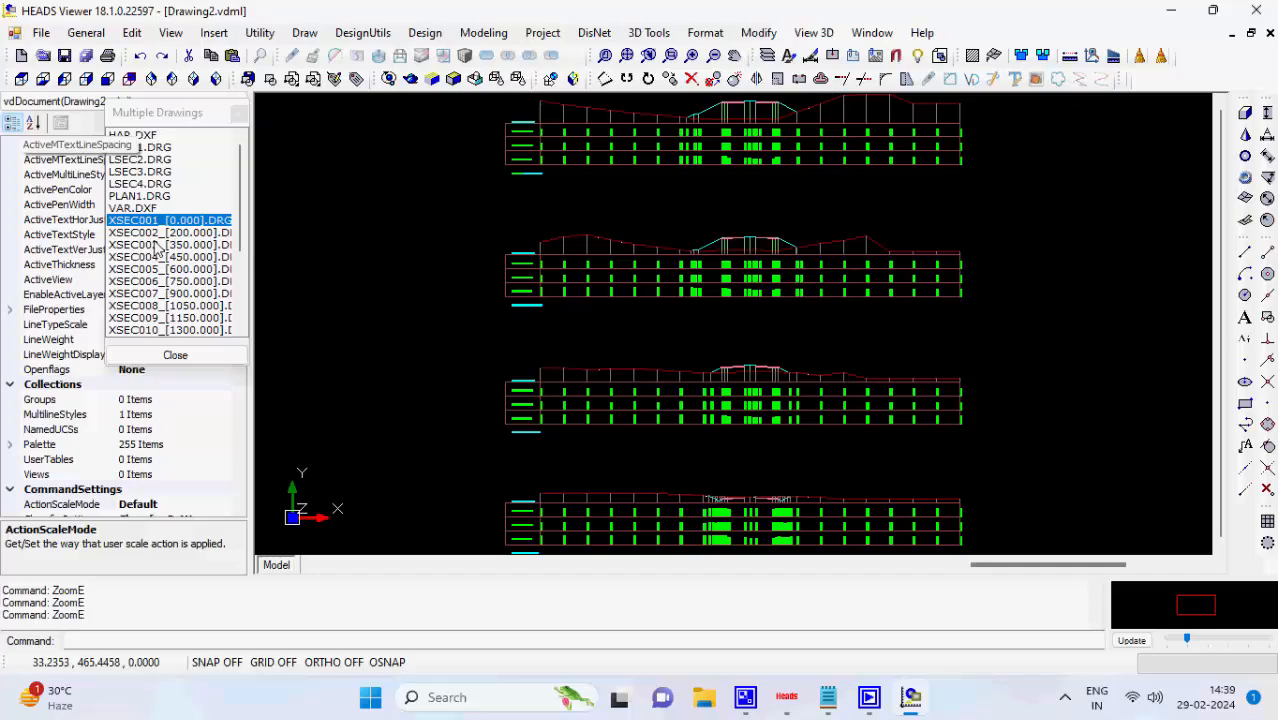
{"action": "left_click", "coordinate": [154, 245]}
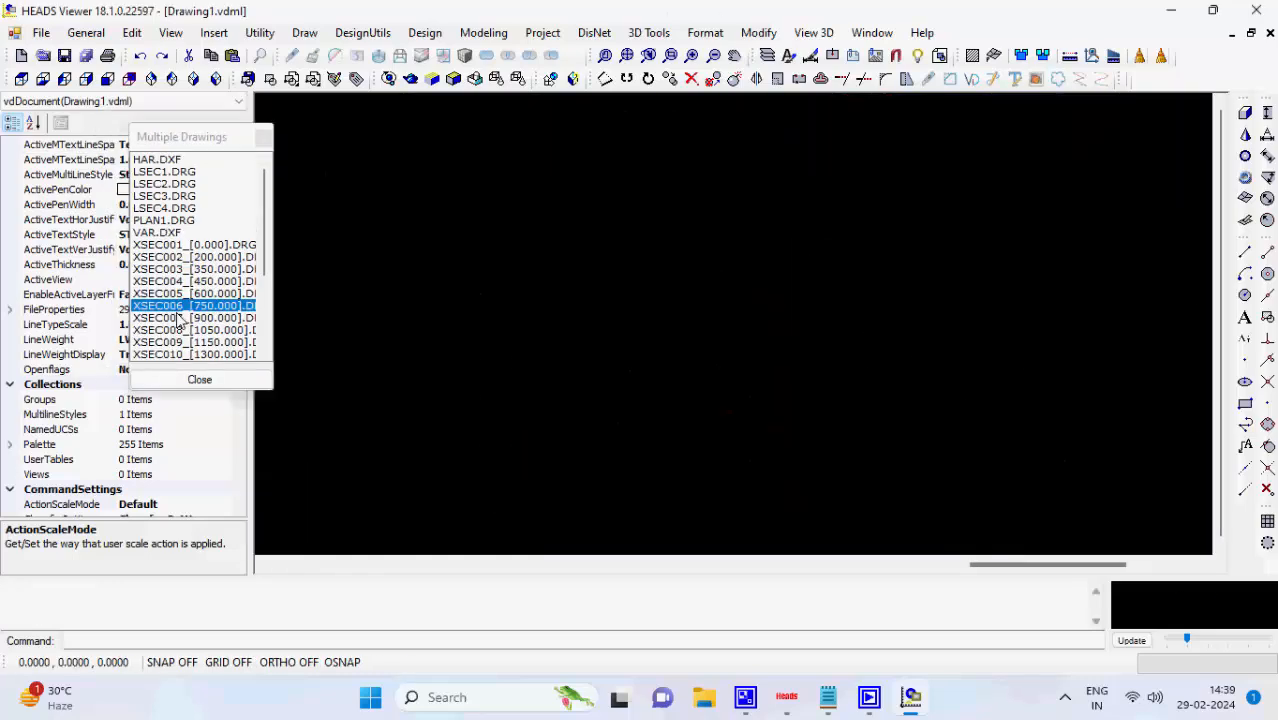
{"action": "left_click", "coordinate": [178, 318]}
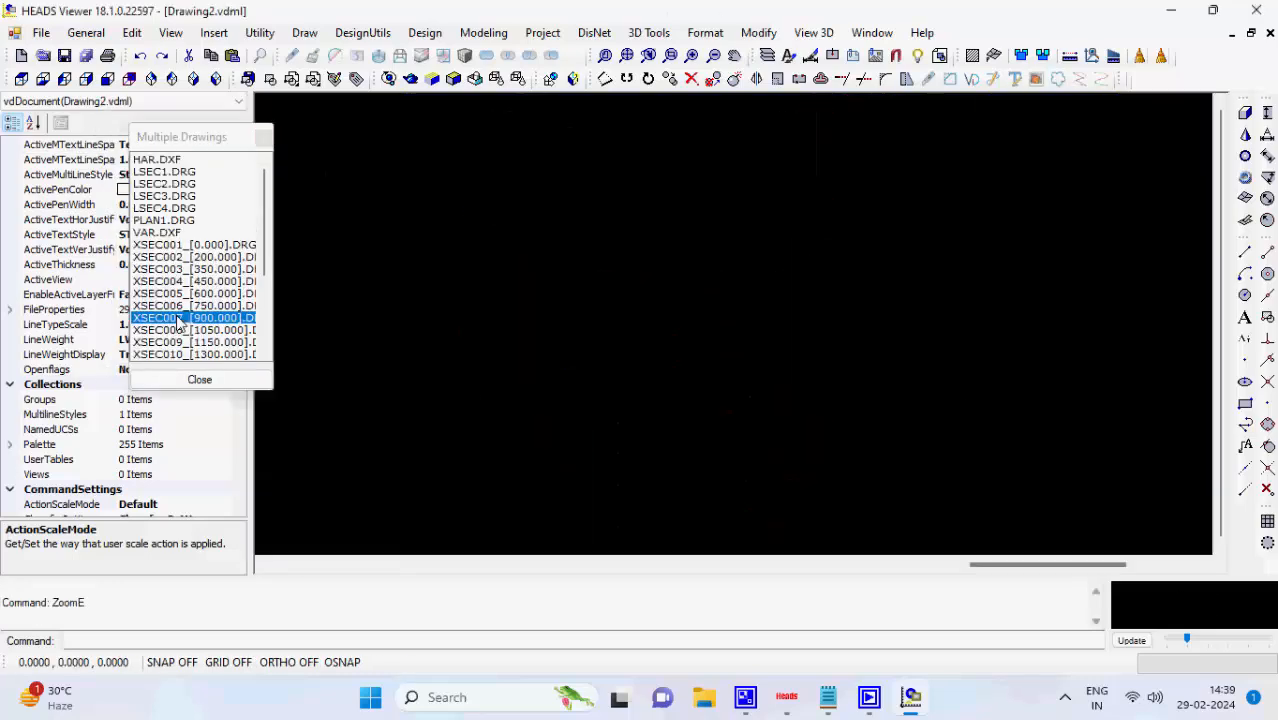
{"action": "left_click", "coordinate": [193, 380]}
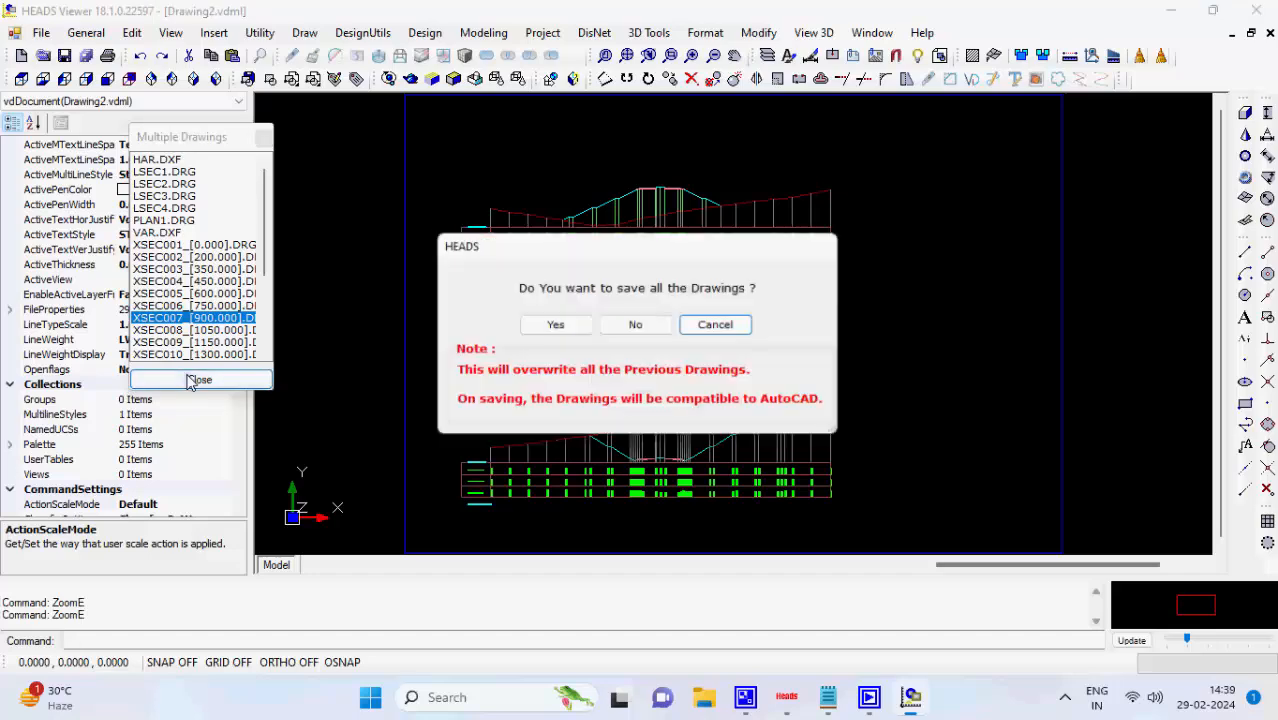
{"action": "left_click", "coordinate": [637, 325]}
{"action": "left_click", "coordinate": [1256, 10]}
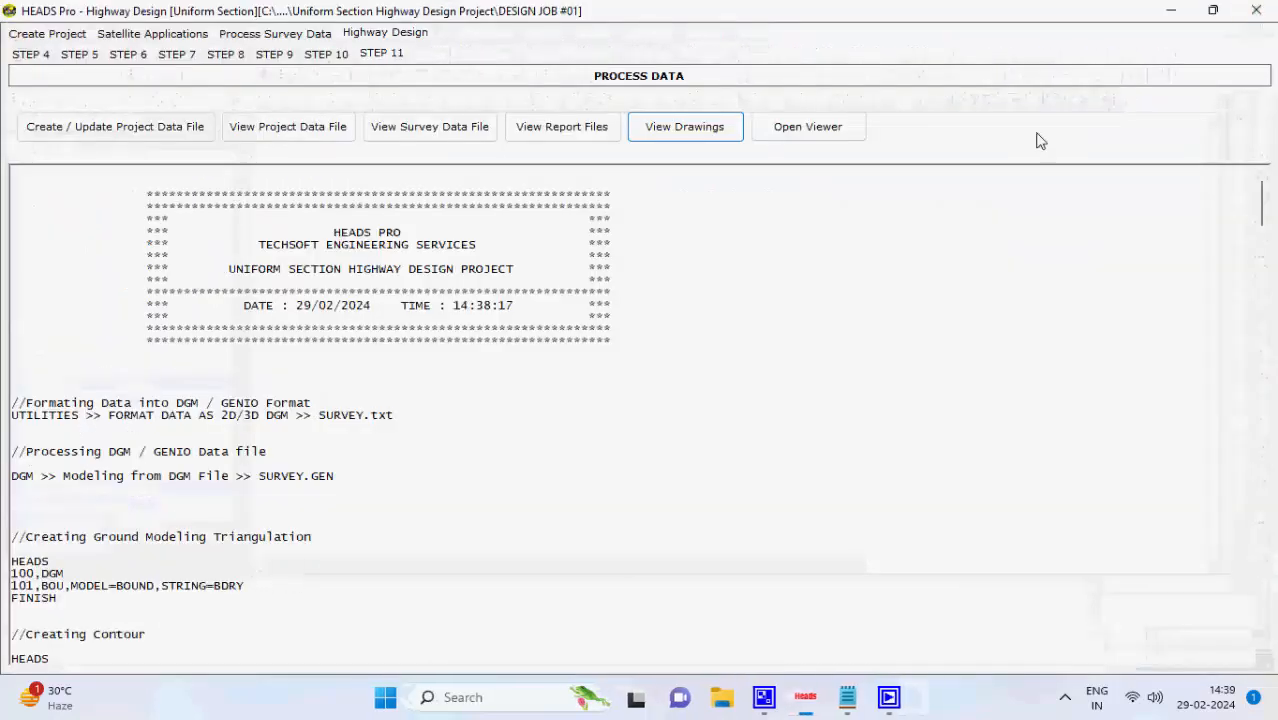
Open the viewer and create the full-section design 3D model of the highway, finishing once it is processed
{"action": "left_click", "coordinate": [816, 190]}
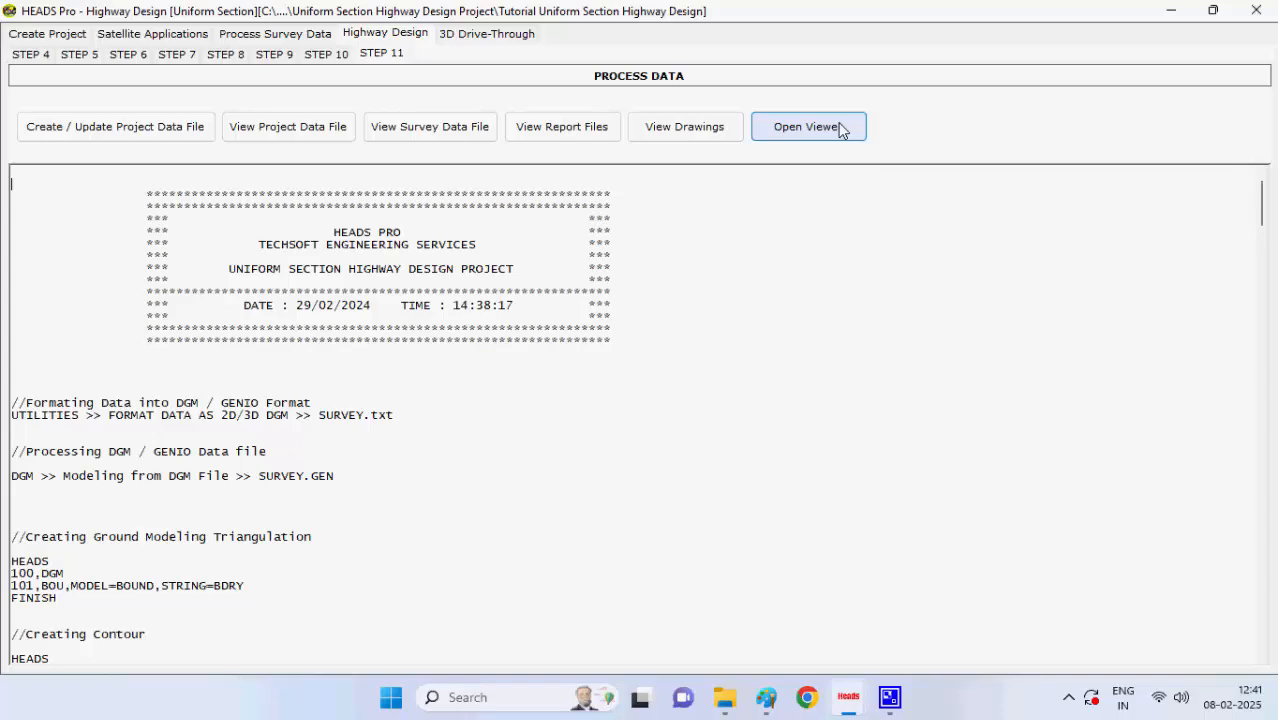
{"action": "left_click", "coordinate": [846, 131]}
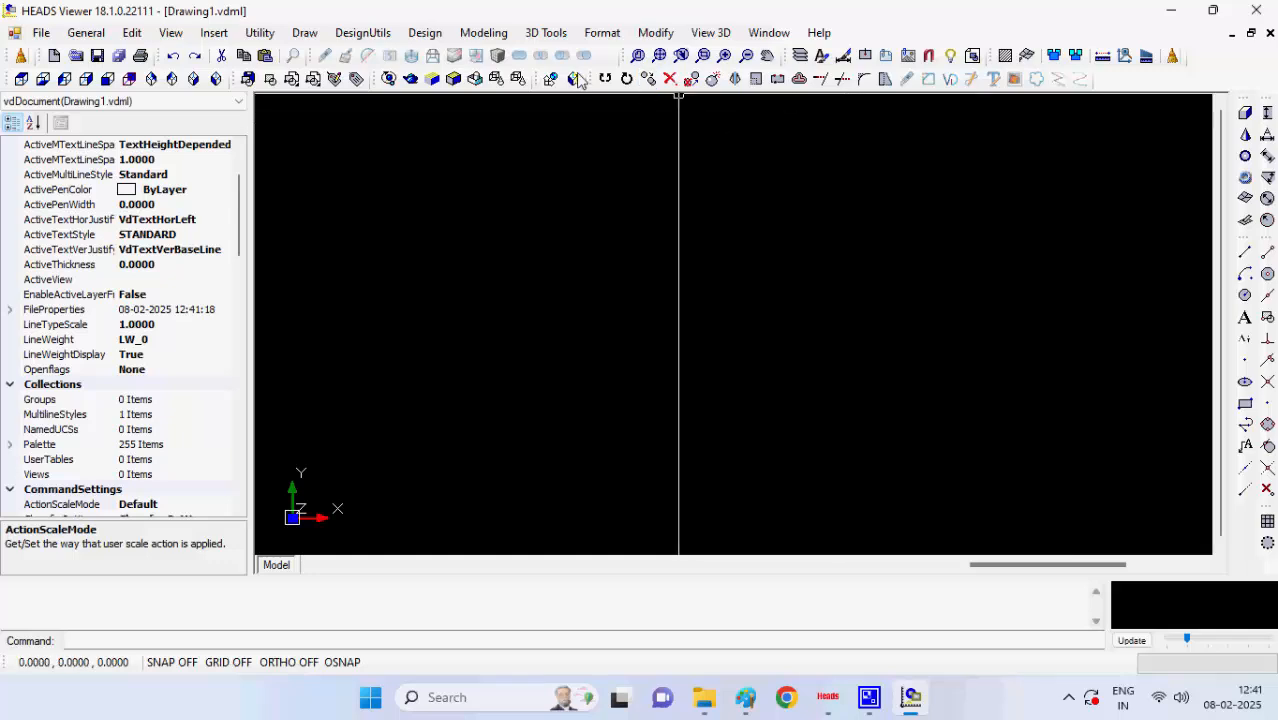
{"action": "left_click", "coordinate": [388, 38]}
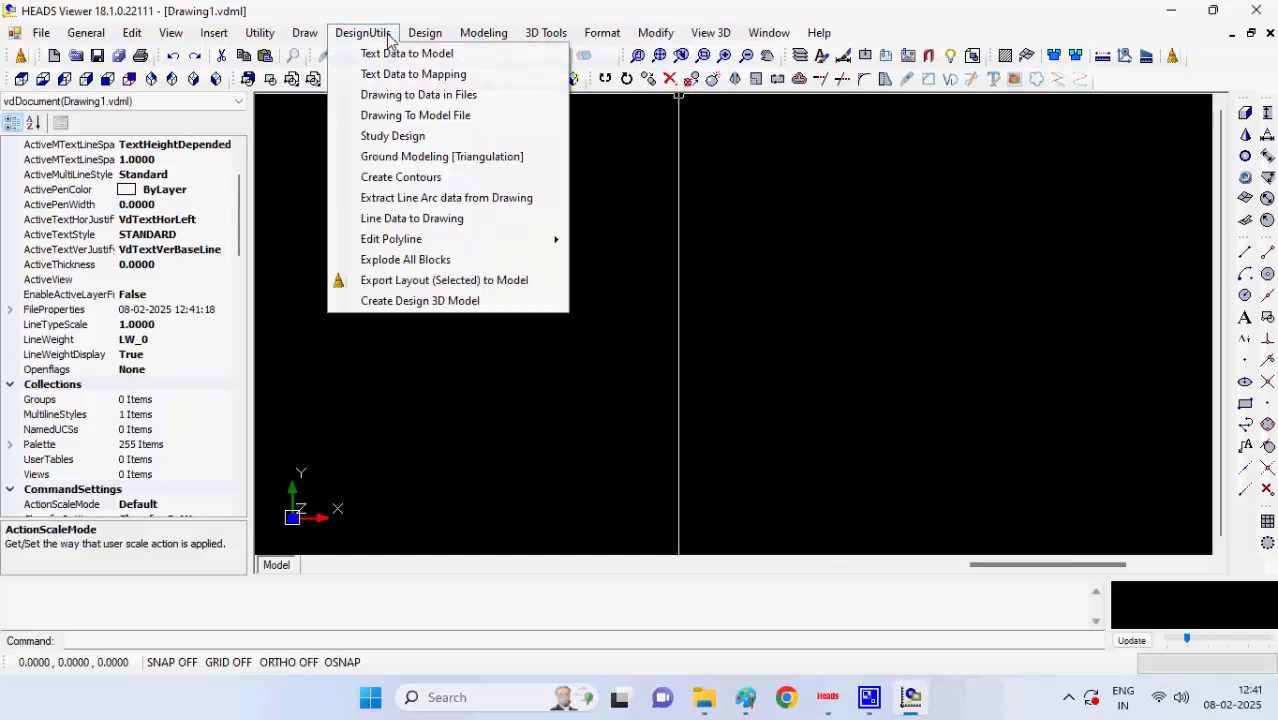
{"action": "left_click", "coordinate": [517, 304]}
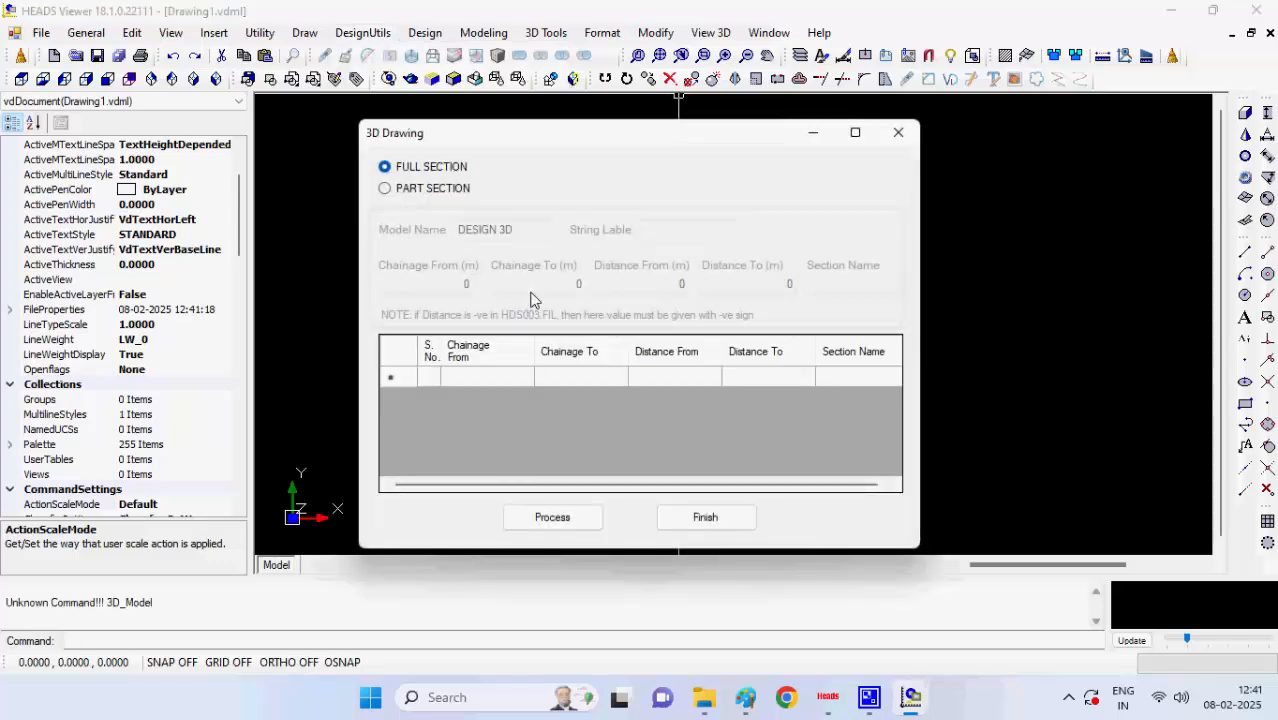
{"action": "left_click", "coordinate": [594, 526]}
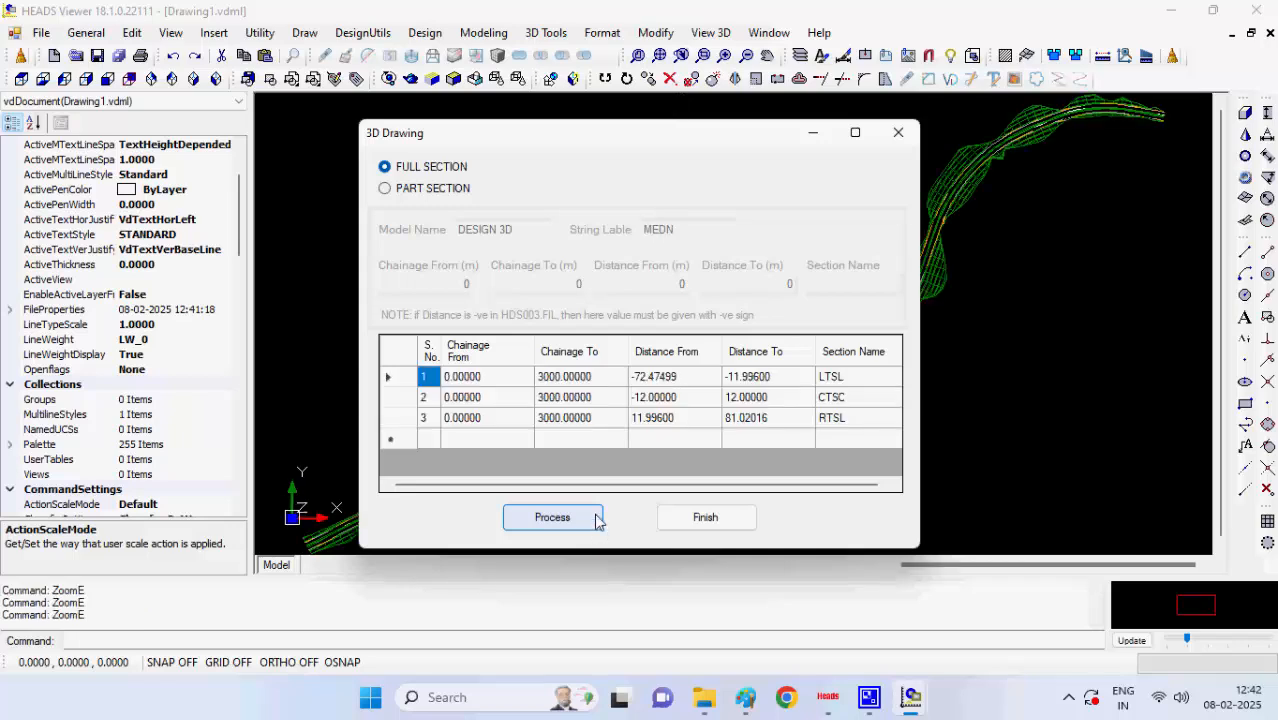
{"action": "left_click", "coordinate": [735, 520]}
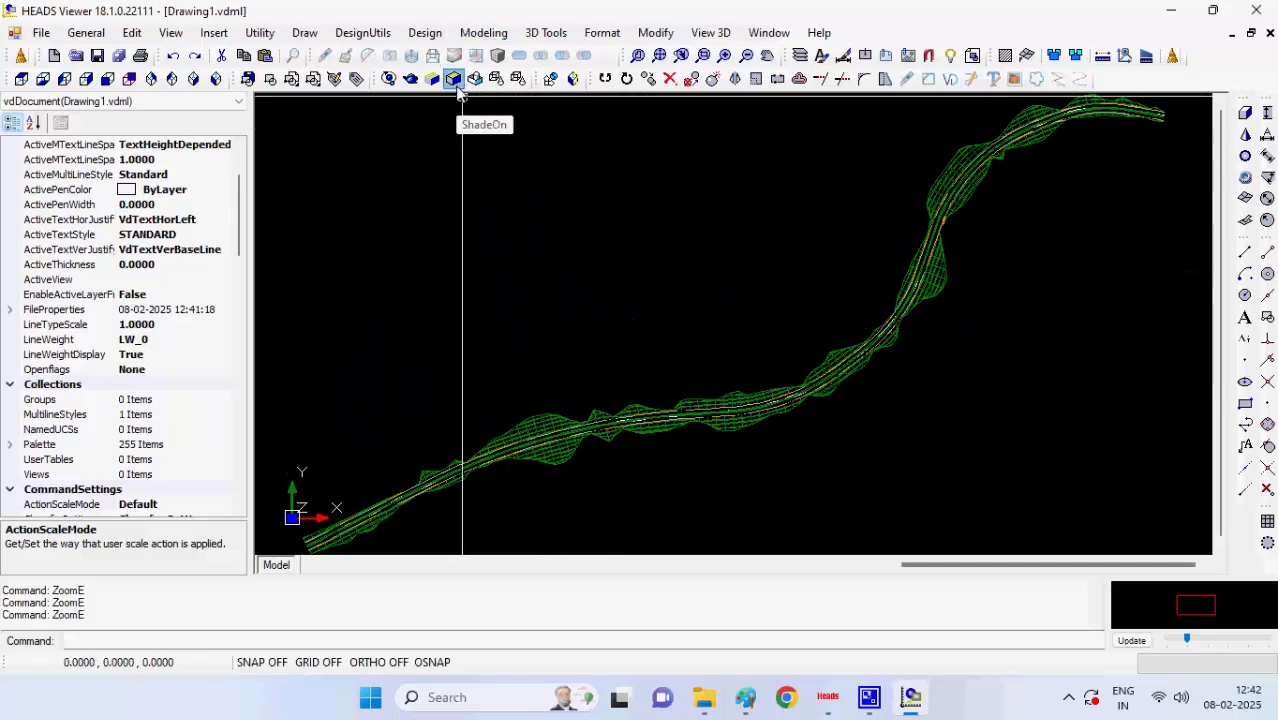
Turn on shading for the 3D highway model and fit the whole corridor in view
{"action": "left_click", "coordinate": [456, 86]}
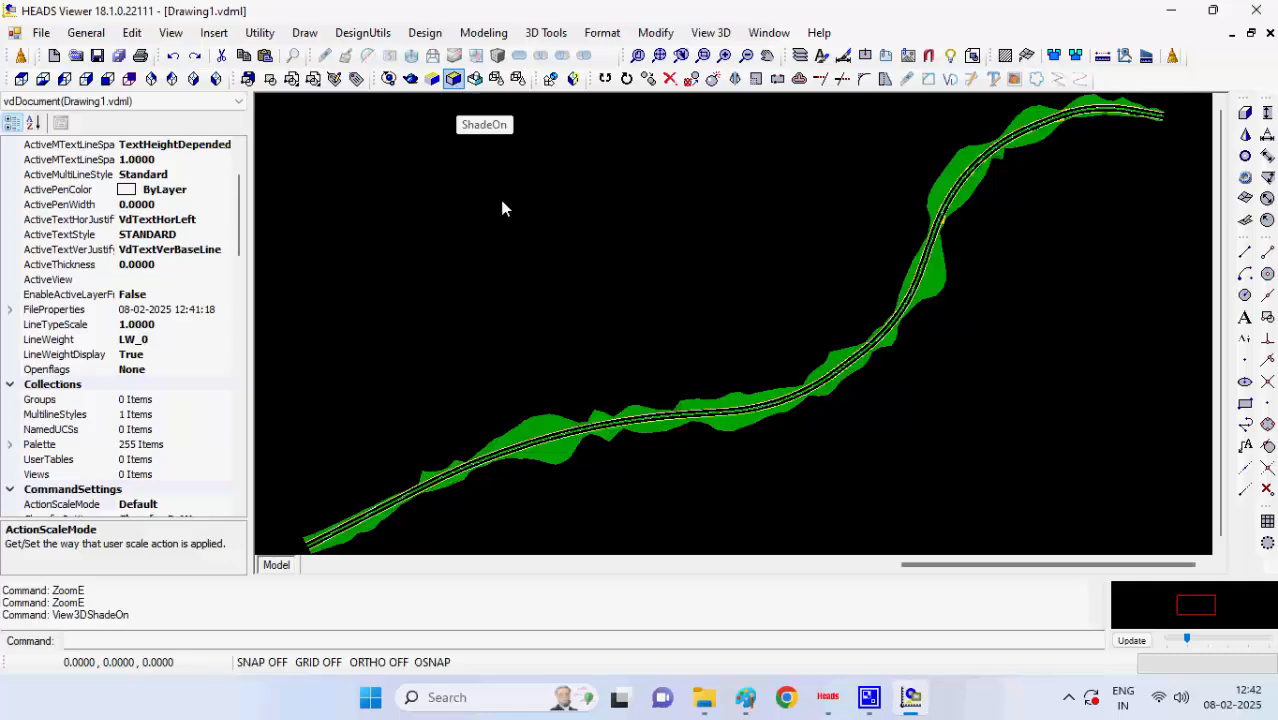
{"action": "scroll", "coordinate": [539, 433], "scroll_direction": "up", "scroll_amount": 4}
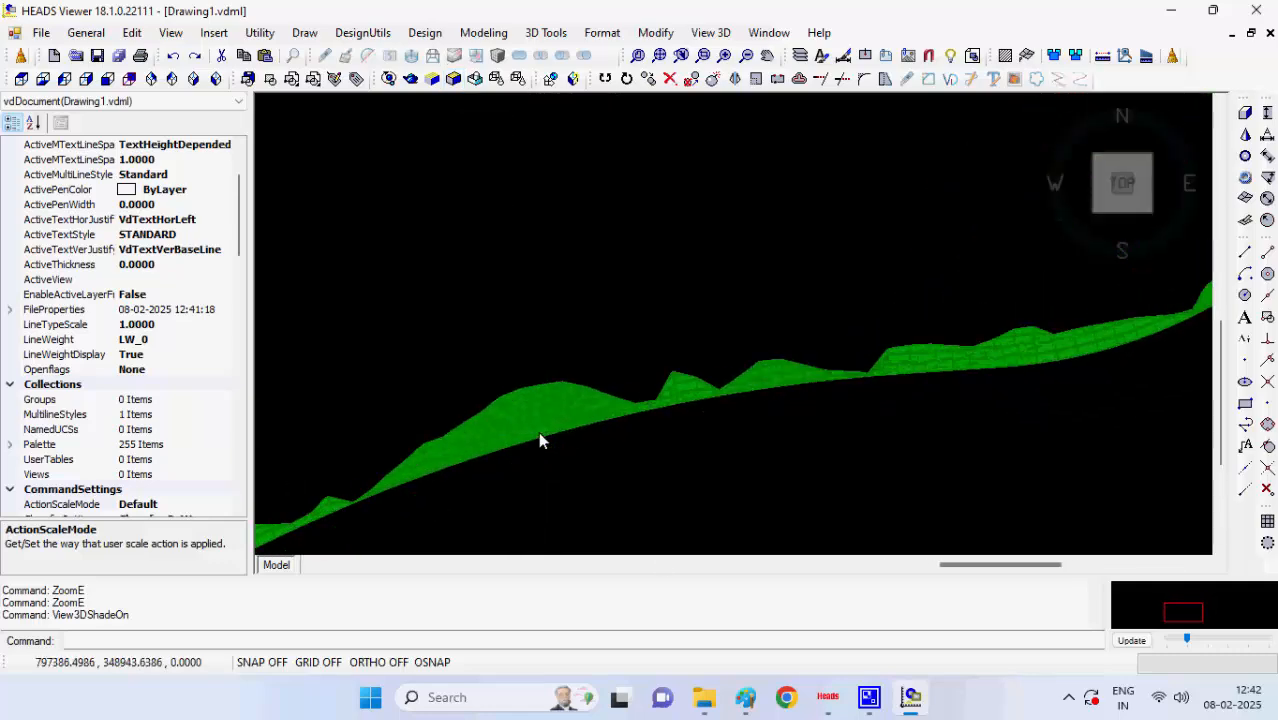
{"action": "scroll", "coordinate": [538, 433], "scroll_direction": "up", "scroll_amount": 2}
{"action": "scroll", "coordinate": [538, 433], "scroll_direction": "down", "scroll_amount": 4}
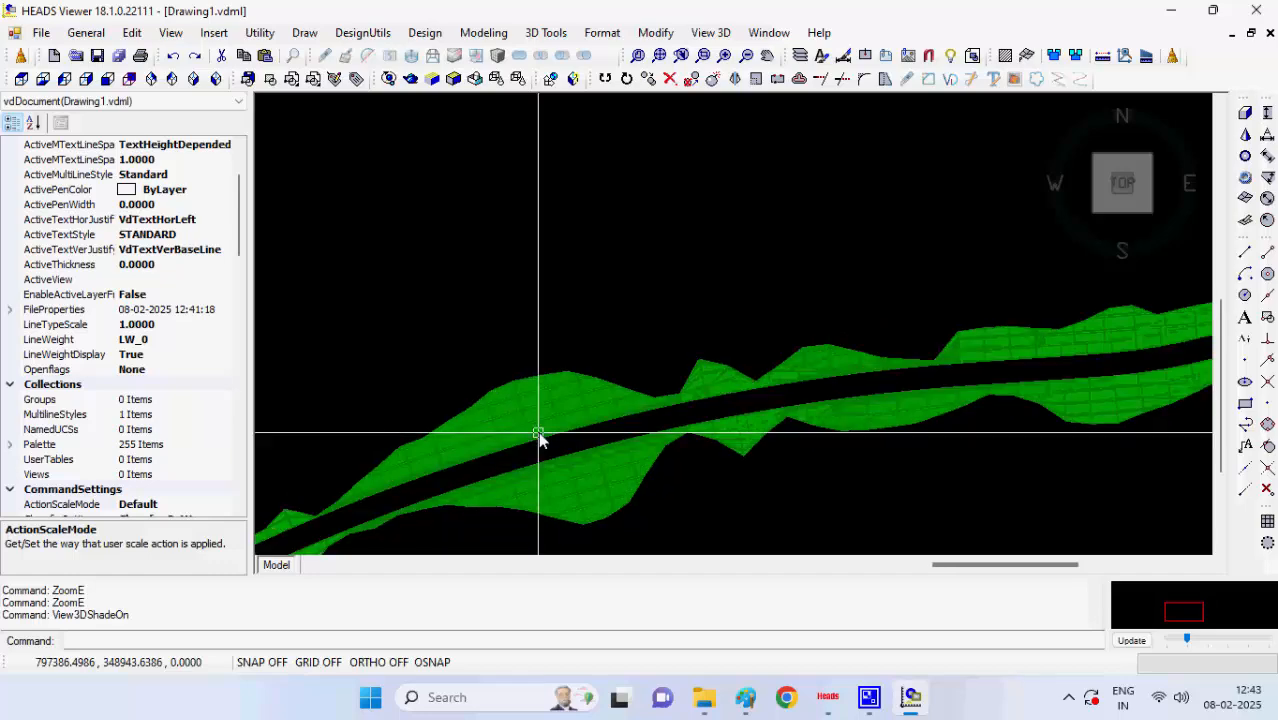
{"action": "left_click", "coordinate": [661, 56]}
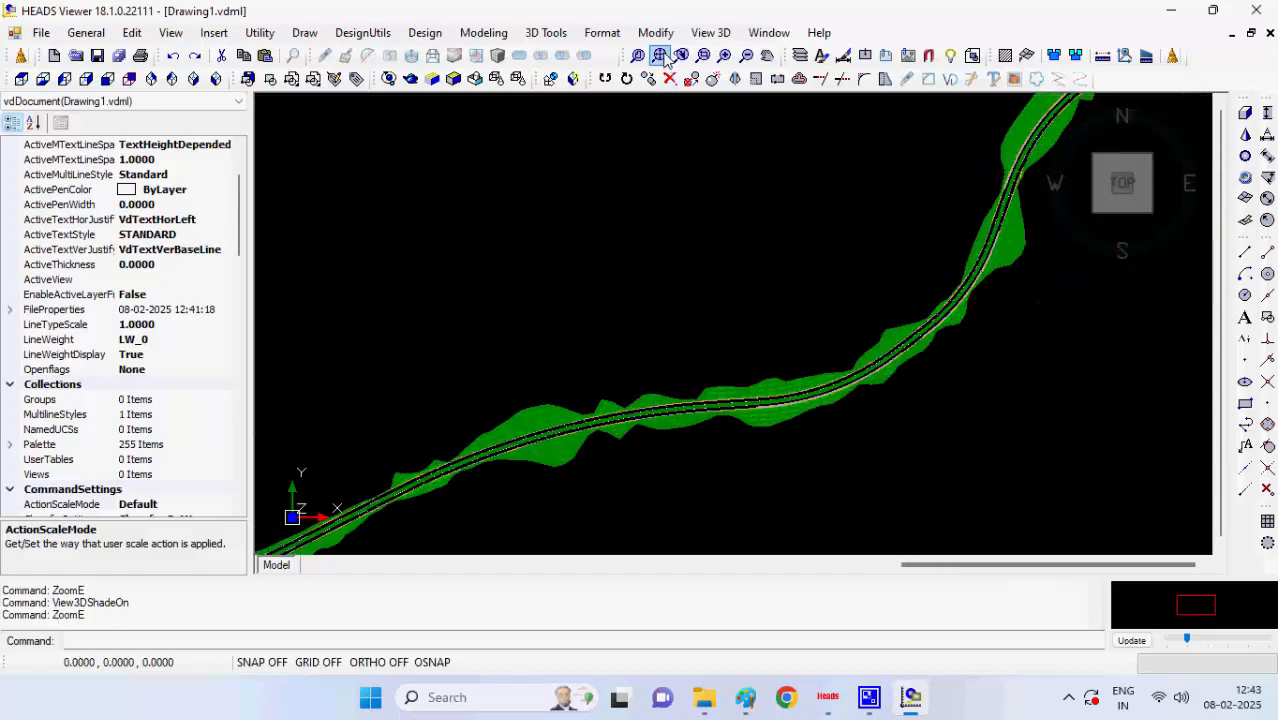
Rotate the shaded highway model in 3D and examine the corridor from the left side view
{"action": "left_click", "coordinate": [389, 80]}
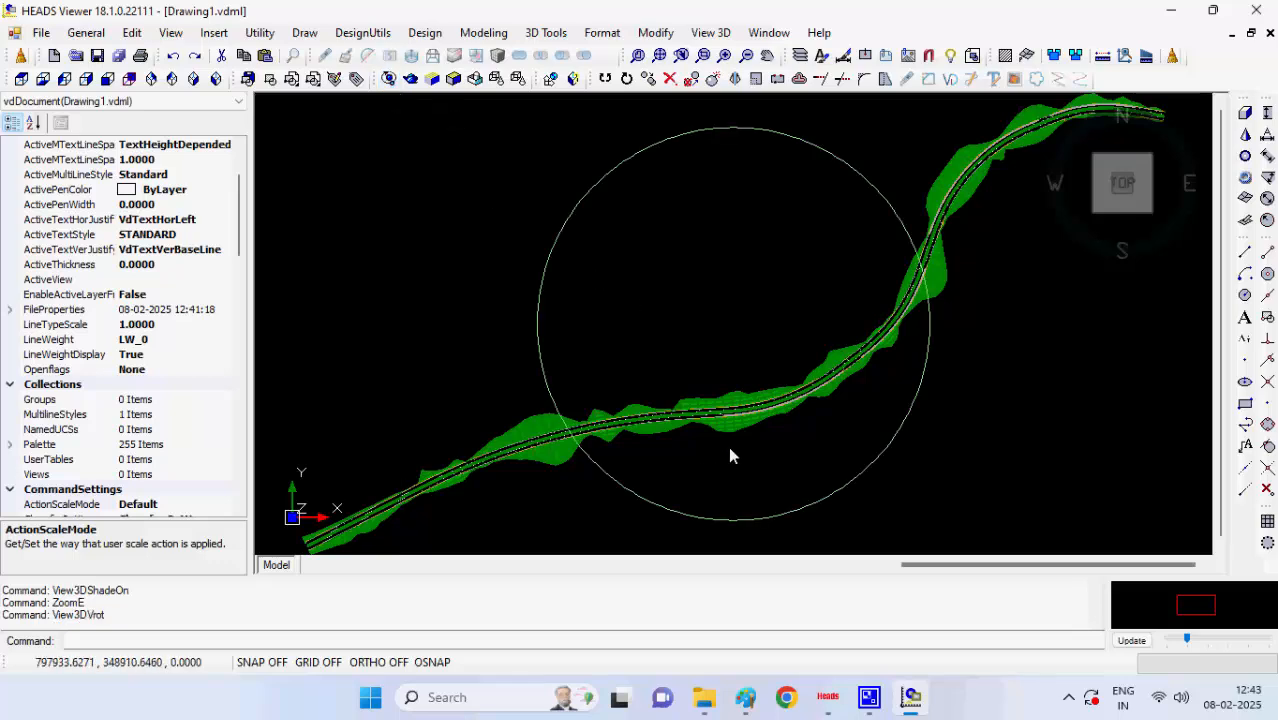
{"action": "left_click_drag", "start_coordinate": [728, 446], "coordinate": [790, 312]}
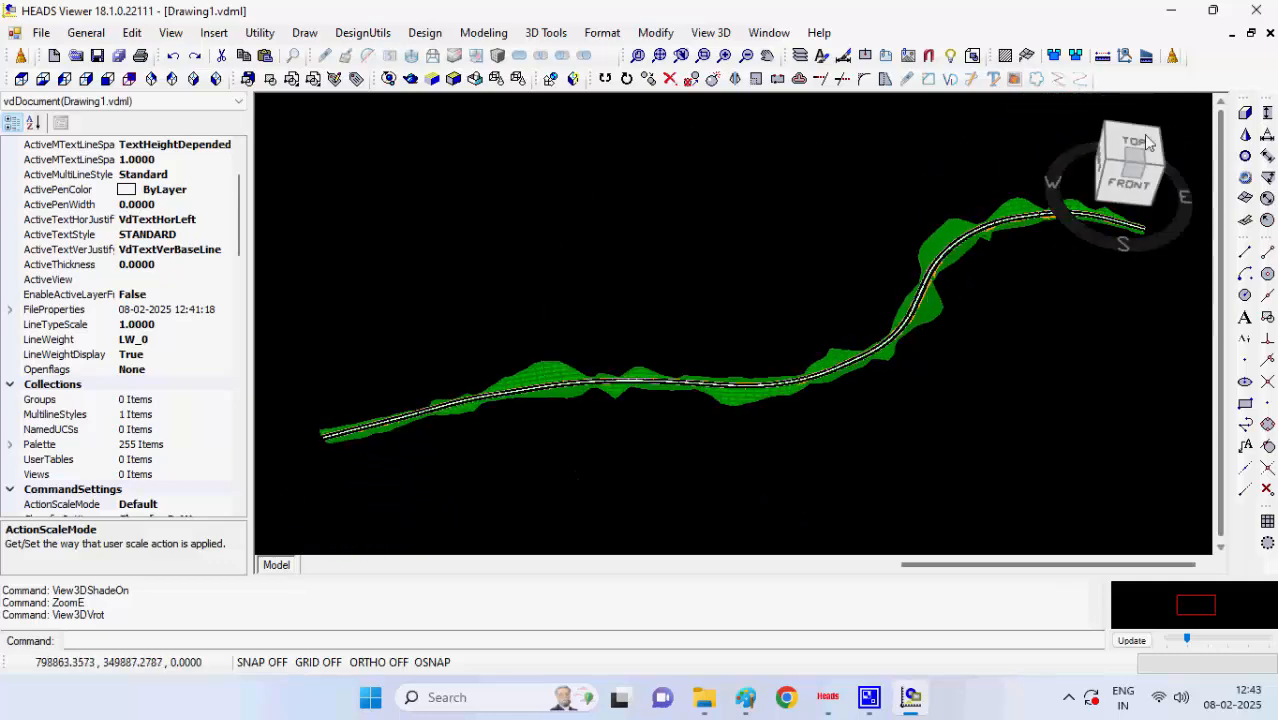
{"action": "left_click_drag", "start_coordinate": [1130, 185], "coordinate": [606, 331]}
{"action": "left_click", "coordinate": [130, 81]}
{"action": "scroll", "coordinate": [606, 331], "scroll_direction": "down", "scroll_amount": 3}
{"action": "left_click", "coordinate": [768, 57]}
{"action": "scroll", "coordinate": [745, 358], "scroll_direction": "up", "scroll_amount": 4}
{"action": "mouse_move", "coordinate": [822, 348]}
{"action": "left_mouse_down"}
{"action": "mouse_move", "coordinate": [745, 358]}
{"action": "mouse_move", "coordinate": [760, 373]}
{"action": "left_mouse_up"}
{"action": "scroll", "coordinate": [760, 373], "scroll_direction": "down", "scroll_amount": 2}
{"action": "left_click_drag", "start_coordinate": [1133, 155], "coordinate": [1132, 130]}
{"action": "mouse_move", "coordinate": [821, 242]}
{"action": "left_mouse_down"}
{"action": "mouse_move", "coordinate": [806, 300]}
{"action": "mouse_move", "coordinate": [819, 265]}
{"action": "left_mouse_up"}
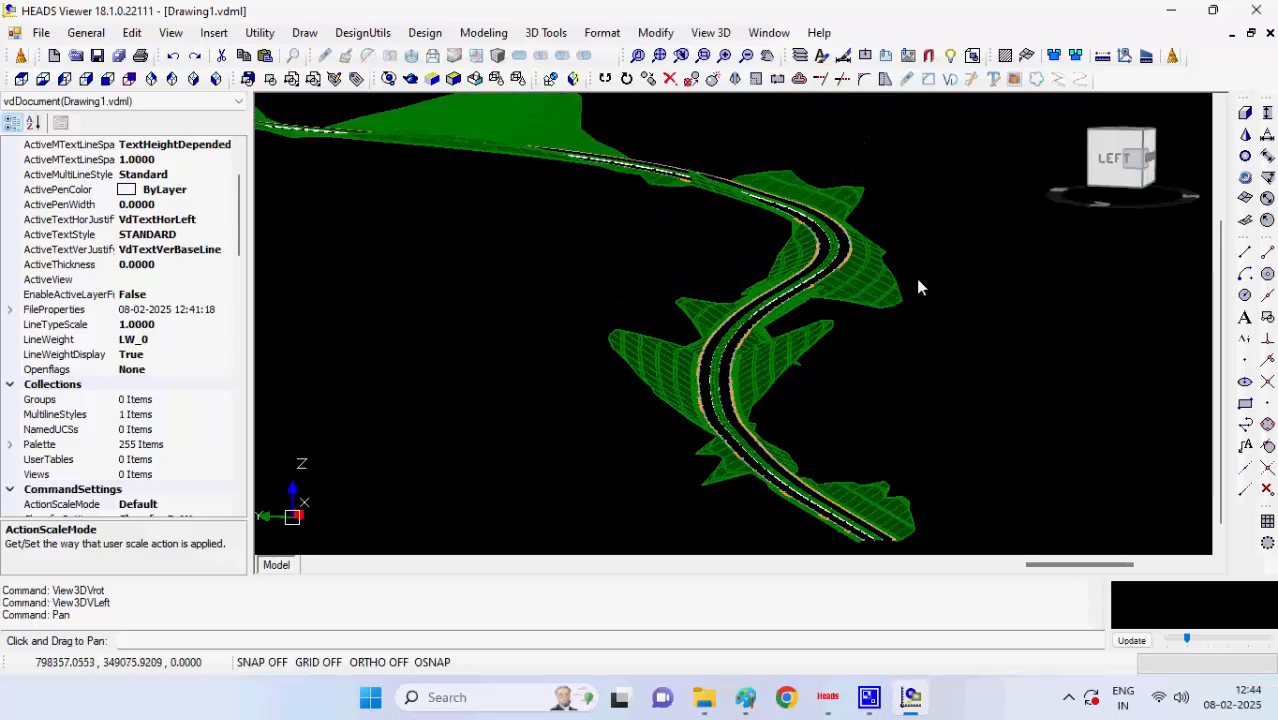
Examine the carriageway and side slopes along the corridor from several oblique angles, fit the model in view, and close the viewer
{"action": "left_click_drag", "start_coordinate": [1146, 147], "coordinate": [1143, 157]}
{"action": "scroll", "coordinate": [880, 276], "scroll_direction": "down", "scroll_amount": 2}
{"action": "scroll", "coordinate": [880, 276], "scroll_direction": "down", "scroll_amount": 1}
{"action": "left_click_drag", "start_coordinate": [845, 254], "coordinate": [859, 360]}
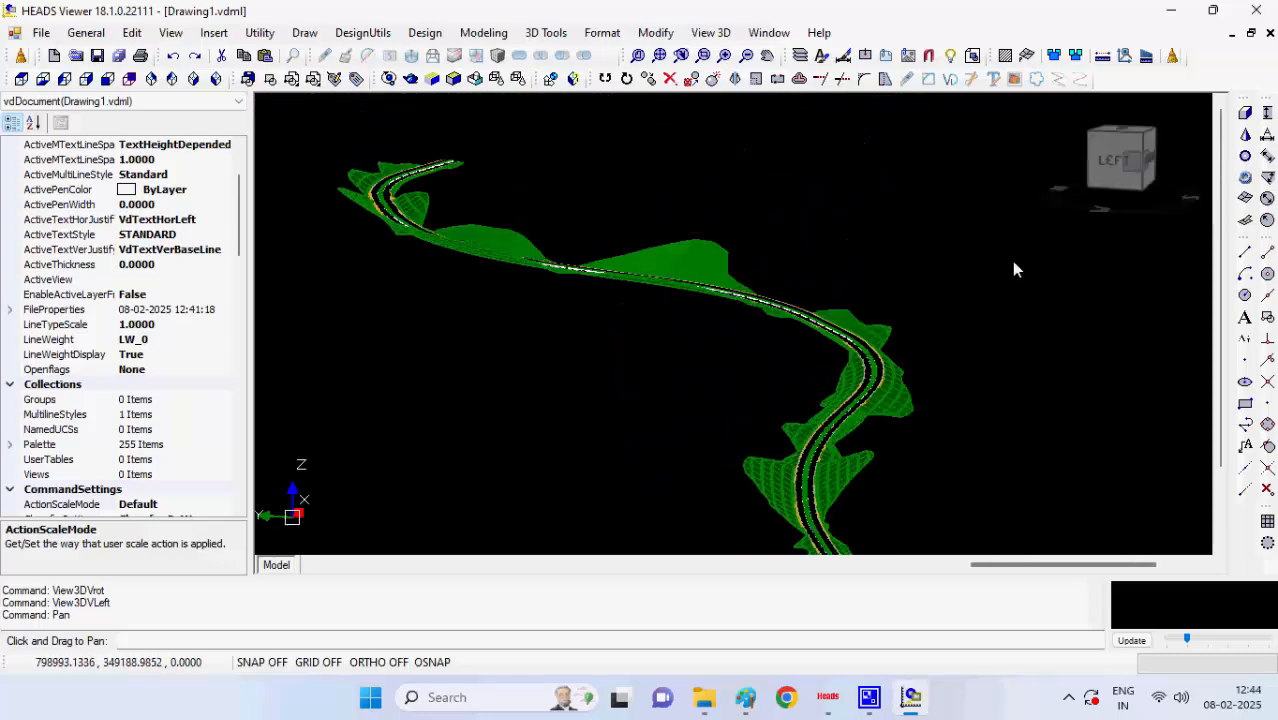
{"action": "left_click_drag", "start_coordinate": [1142, 162], "coordinate": [1112, 168]}
{"action": "left_click_drag", "start_coordinate": [1112, 235], "coordinate": [680, 434]}
{"action": "left_click_drag", "start_coordinate": [1079, 213], "coordinate": [1097, 213]}
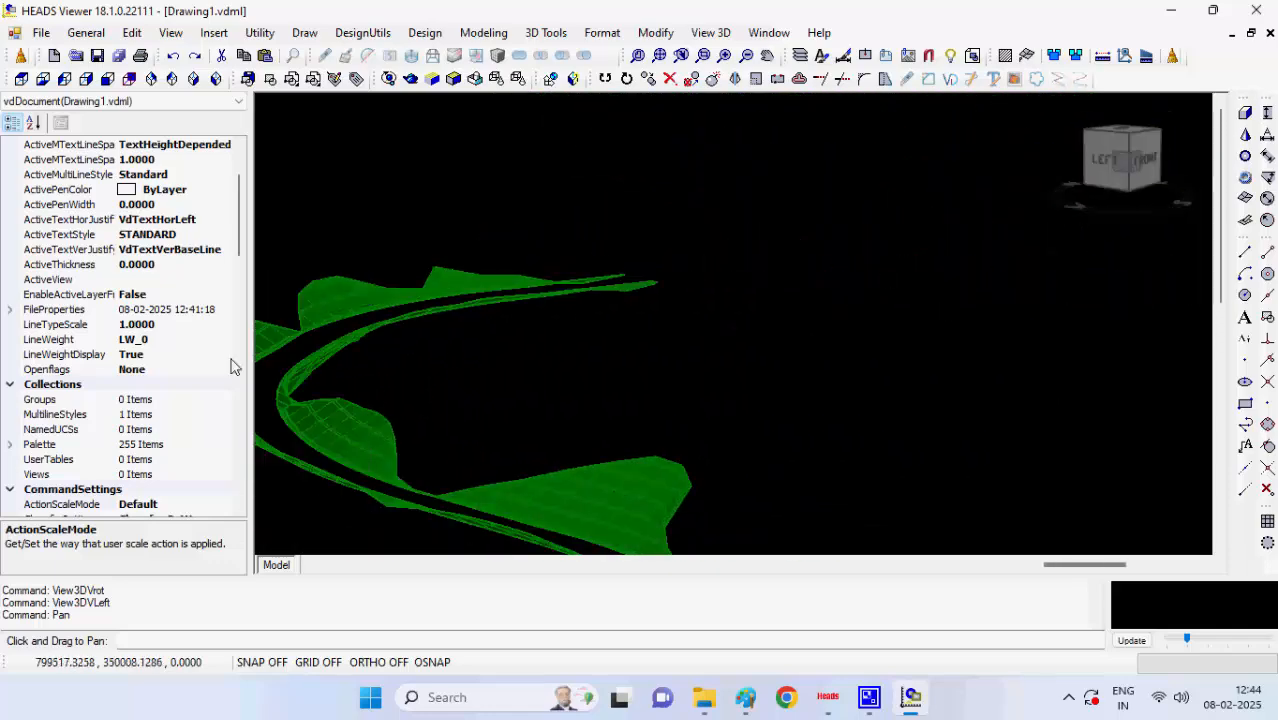
{"action": "left_click_drag", "start_coordinate": [289, 376], "coordinate": [440, 370]}
{"action": "scroll", "coordinate": [442, 372], "scroll_direction": "up", "scroll_amount": 3}
{"action": "scroll", "coordinate": [436, 367], "scroll_direction": "down", "scroll_amount": 4}
{"action": "scroll", "coordinate": [434, 366], "scroll_direction": "down", "scroll_amount": 5}
{"action": "left_click_drag", "start_coordinate": [568, 388], "coordinate": [711, 299]}
{"action": "scroll", "coordinate": [520, 502], "scroll_direction": "up", "scroll_amount": 2}
{"action": "left_click_drag", "start_coordinate": [520, 502], "coordinate": [631, 390]}
{"action": "scroll", "coordinate": [622, 380], "scroll_direction": "up", "scroll_amount": 3}
{"action": "scroll", "coordinate": [622, 380], "scroll_direction": "up", "scroll_amount": 1}
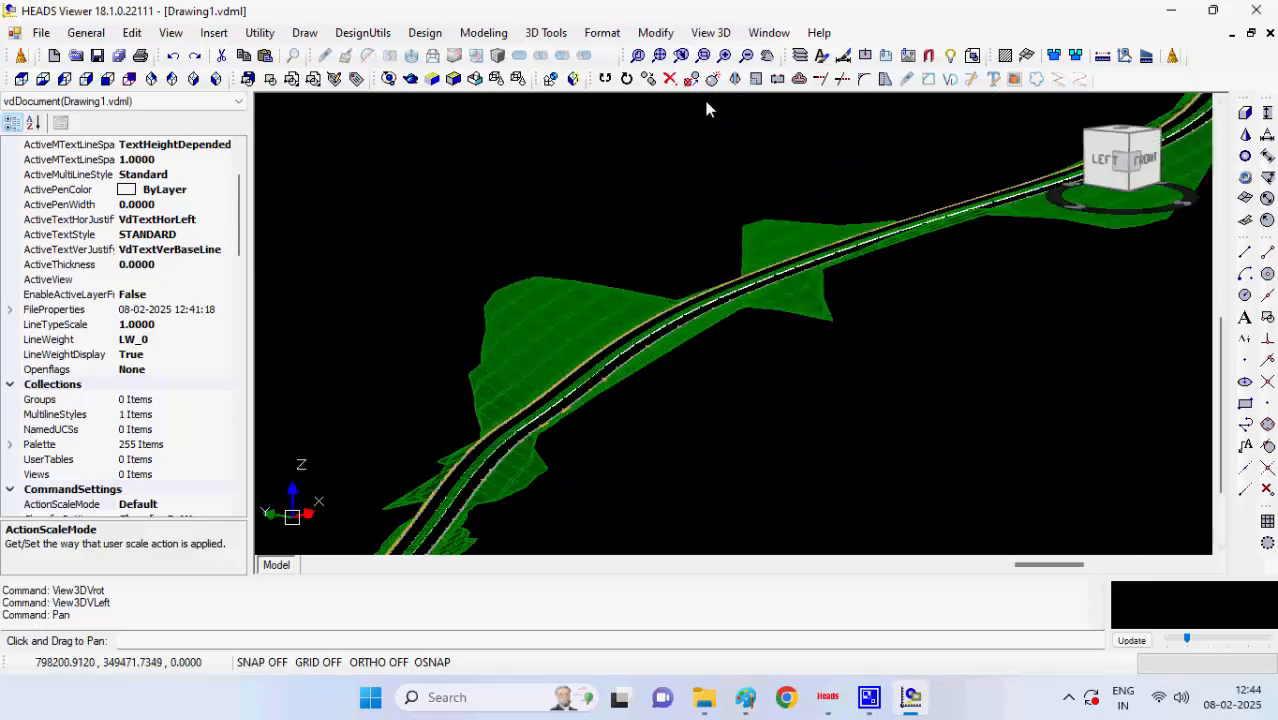
{"action": "left_click", "coordinate": [660, 56]}
{"action": "left_click", "coordinate": [1257, 10]}
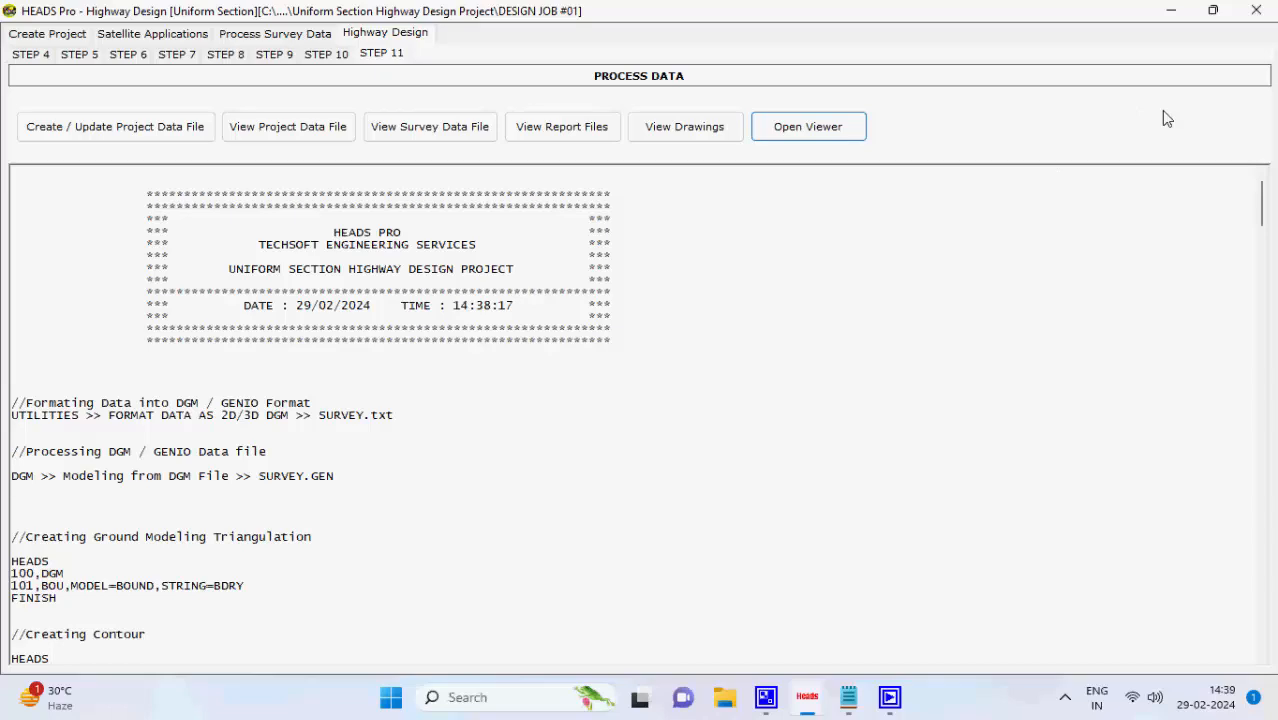
Exit the highway design project, saving the project data file and acknowledging its creation
{"action": "left_click", "coordinate": [1256, 10]}
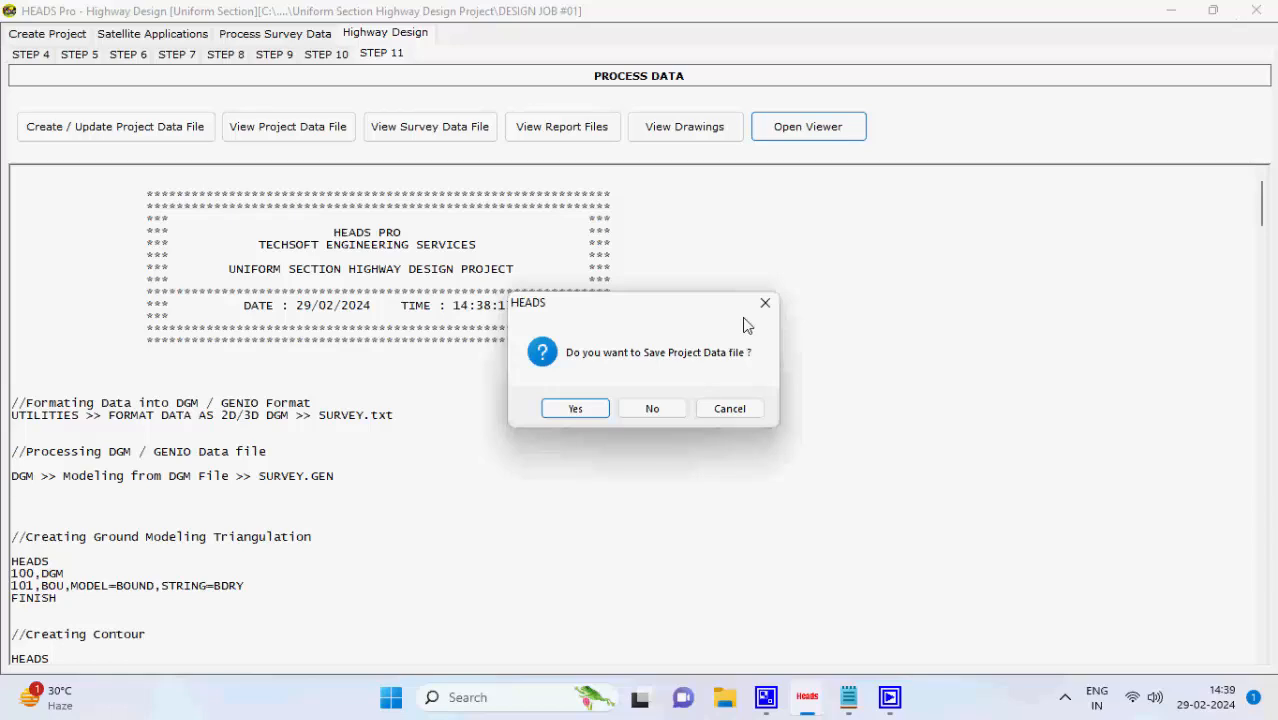
{"action": "left_click", "coordinate": [575, 410]}
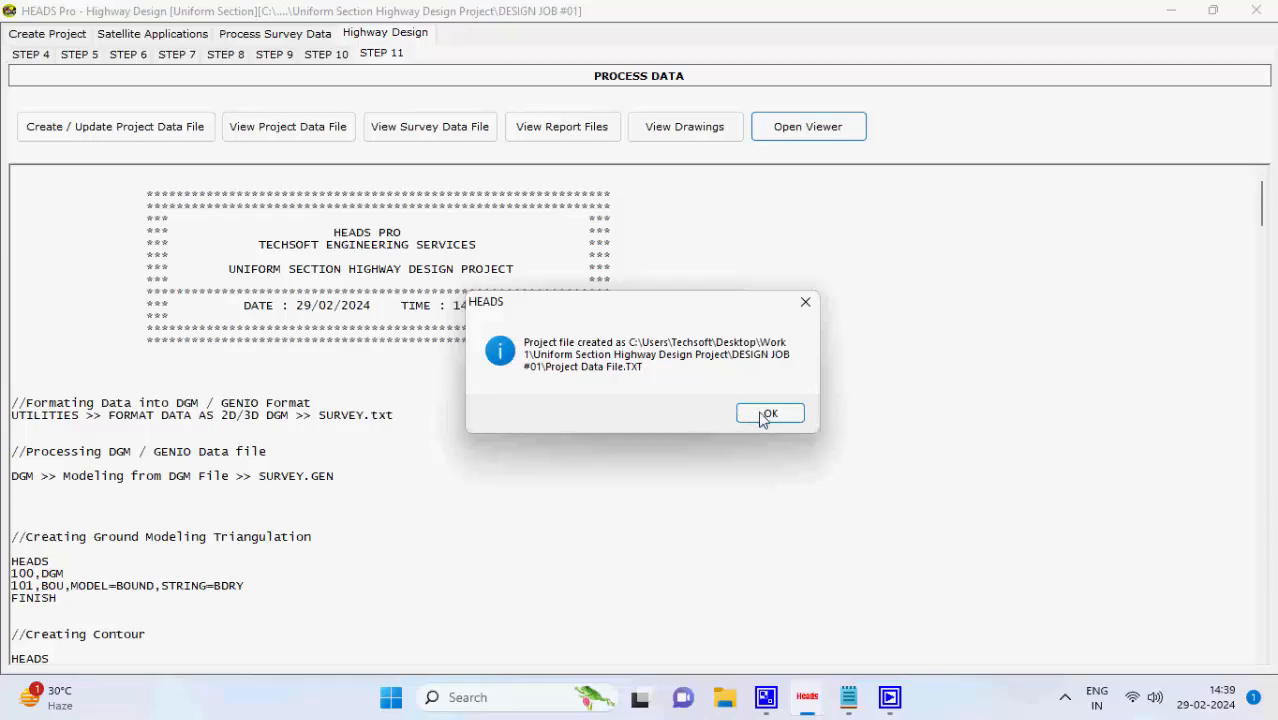
{"action": "left_click", "coordinate": [765, 418]}
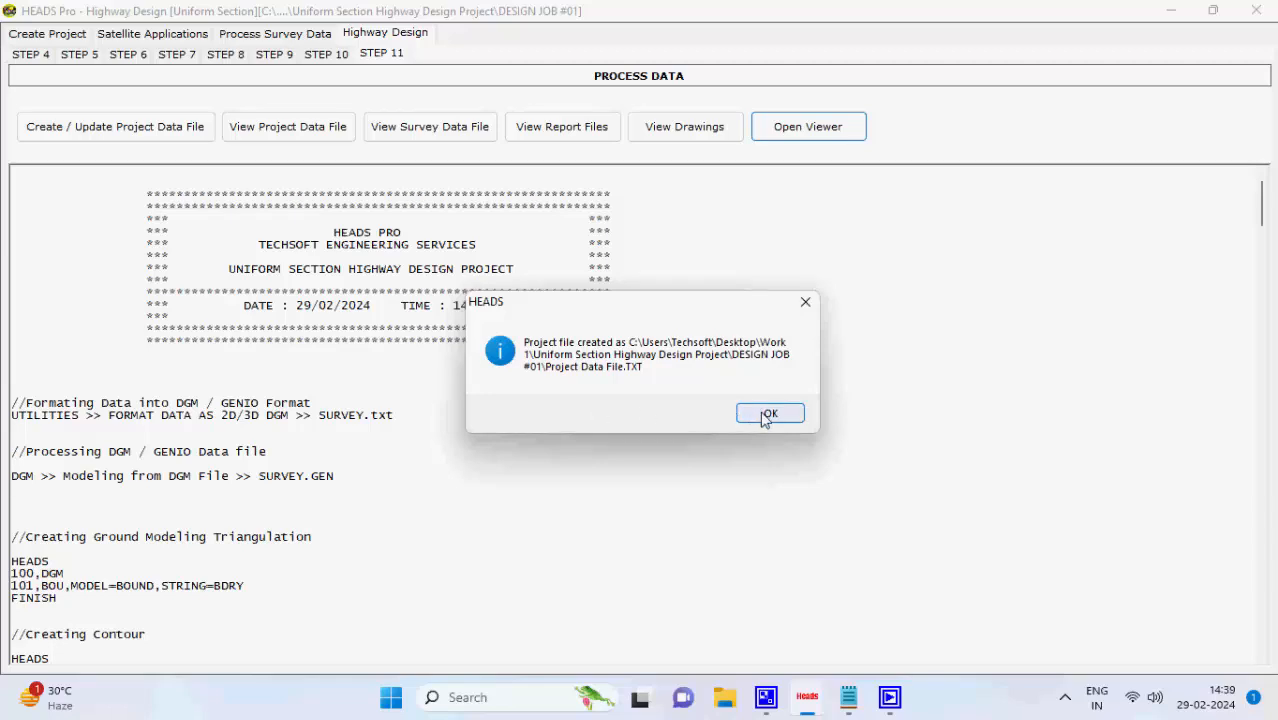